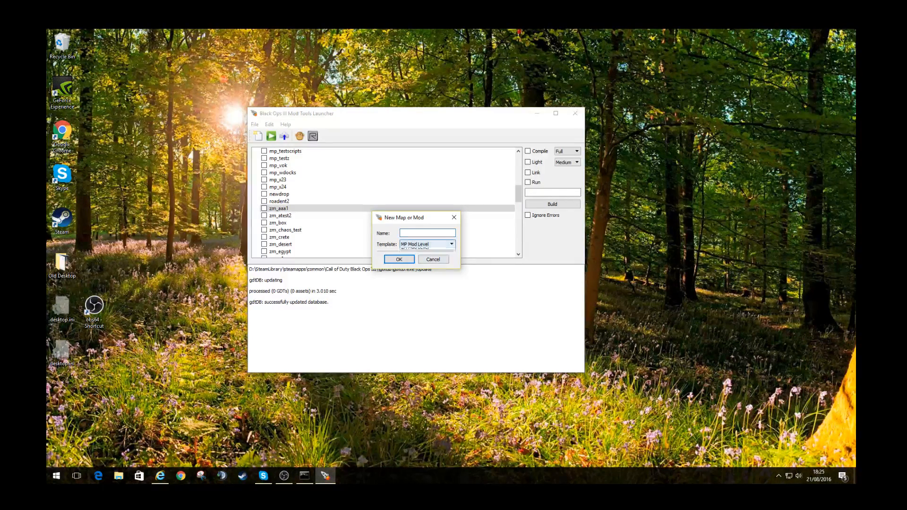
Step: Create a new map from the ZM Mod Level template with the name zm_aalivestream
{"action": "left_click", "coordinate": [428, 261]}
{"action": "left_click", "coordinate": [427, 233]}
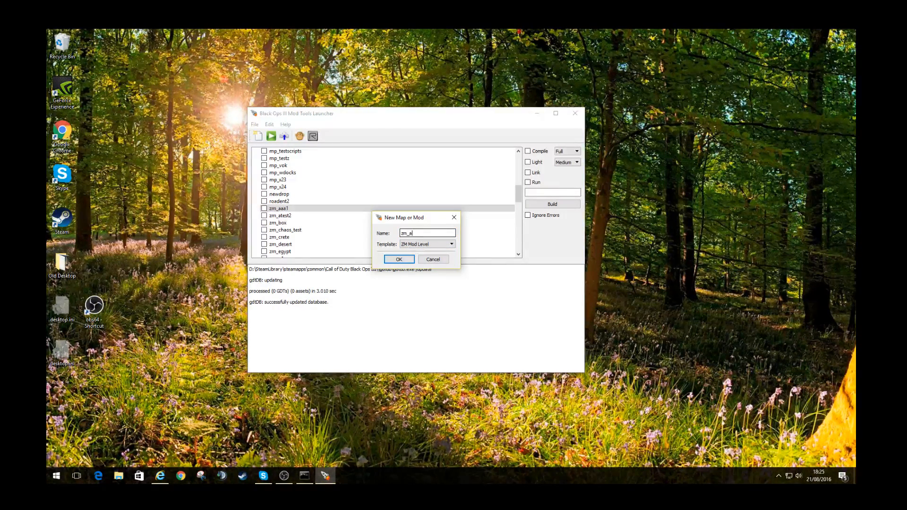
{"action": "type", "text": "eam"}
{"action": "left_click", "coordinate": [436, 233]}
{"action": "key", "text": "Return"}
{"action": "key", "text": "Return"}
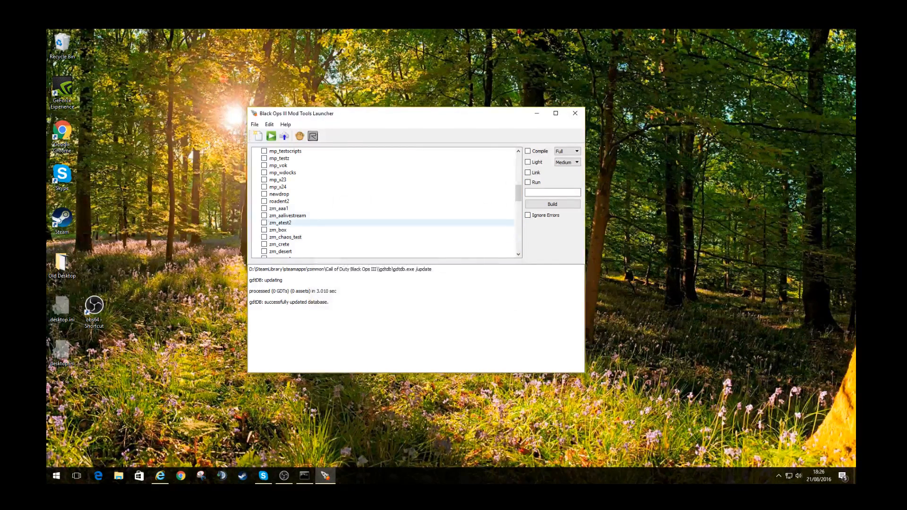
Step: Open the zm_aalivestream map in the level editor and enlarge the viewports above the texture browser
{"action": "left_click", "coordinate": [264, 216]}
{"action": "right_click", "coordinate": [280, 215]}
{"action": "left_click", "coordinate": [302, 240]}
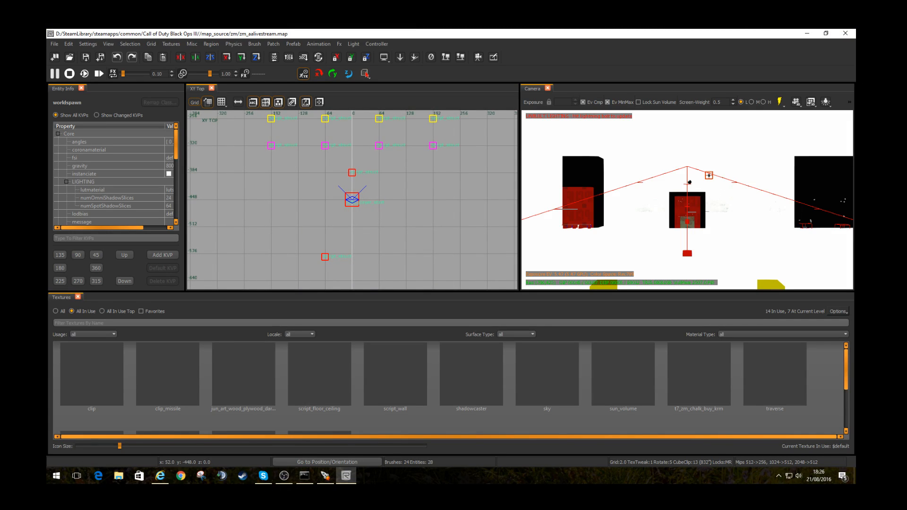
{"action": "mouse_move", "coordinate": [687, 200]}
{"action": "right_mouse_down"}
{"action": "mouse_move", "coordinate": [675, 203]}
{"action": "mouse_move", "coordinate": [686, 198]}
{"action": "mouse_move", "coordinate": [687, 227]}
{"action": "mouse_move", "coordinate": [692, 192]}
{"action": "right_mouse_up"}
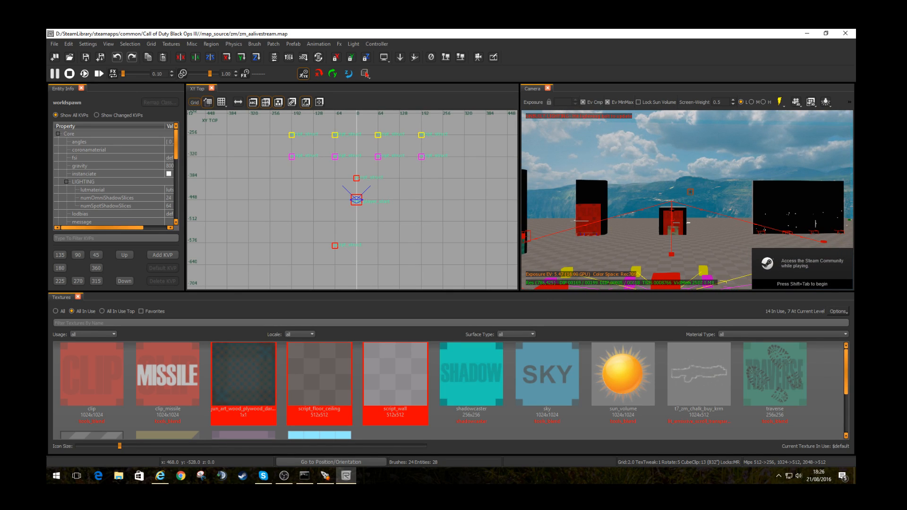
{"action": "left_click_drag", "start_coordinate": [226, 291], "coordinate": [226, 336]}
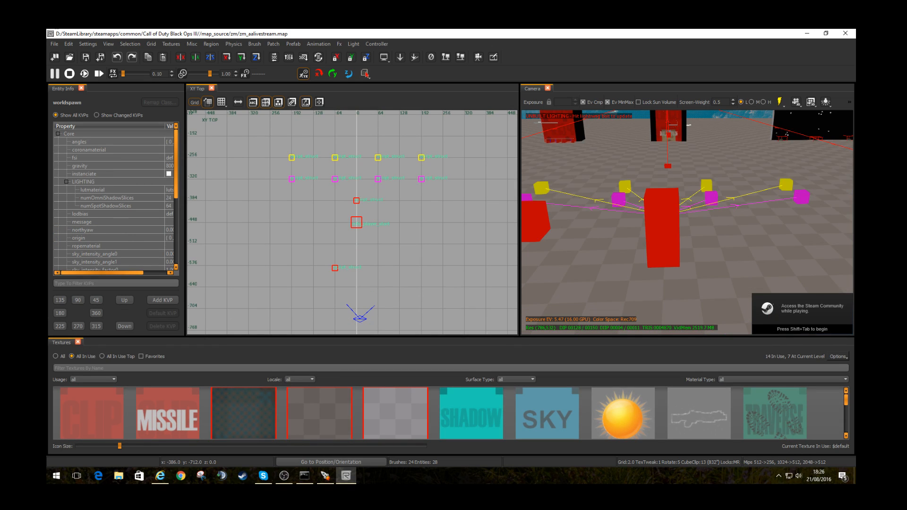
{"action": "right_click_drag", "start_coordinate": [687, 227], "coordinate": [637, 227]}
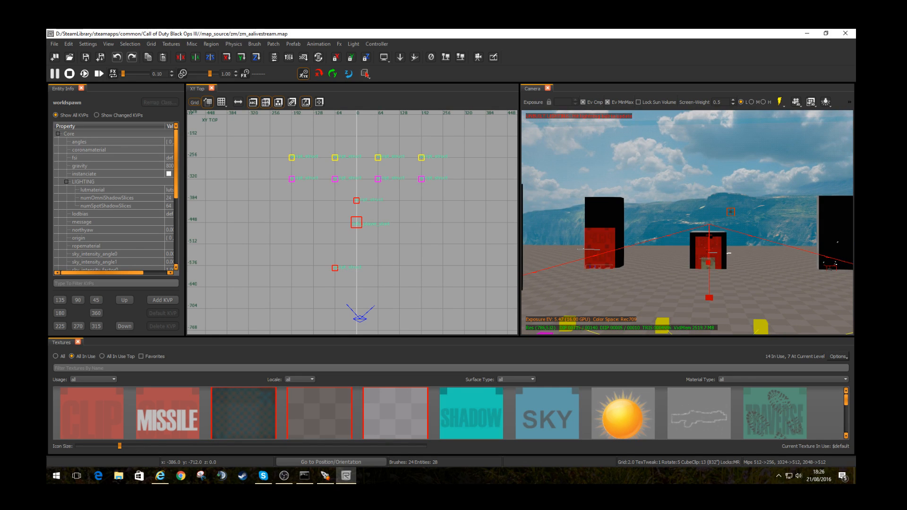
{"action": "right_click_drag", "start_coordinate": [687, 227], "coordinate": [647, 227]}
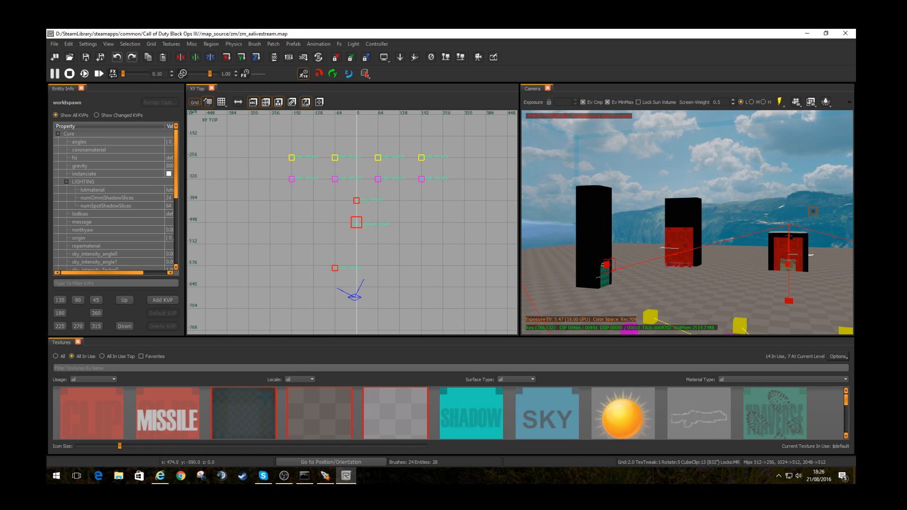
{"action": "left_click", "coordinate": [661, 289], "text": "shift"}
{"action": "scroll", "coordinate": [346, 261], "scroll_direction": "down", "scroll_amount": 4}
{"action": "right_click_drag", "start_coordinate": [330, 261], "coordinate": [374, 179]}
{"action": "key", "text": "ctrl+Tab"}
{"action": "mouse_move", "coordinate": [319, 238]}
{"action": "right_mouse_down"}
{"action": "mouse_move", "coordinate": [388, 257]}
{"action": "mouse_move", "coordinate": [378, 250]}
{"action": "right_mouse_up"}
{"action": "left_click_drag", "start_coordinate": [378, 235], "coordinate": [379, 235]}
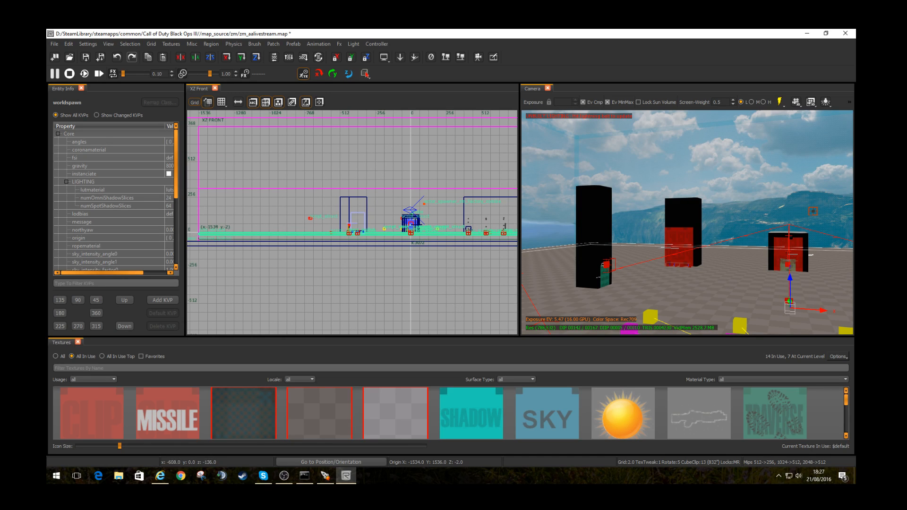
{"action": "key", "text": "Escape"}
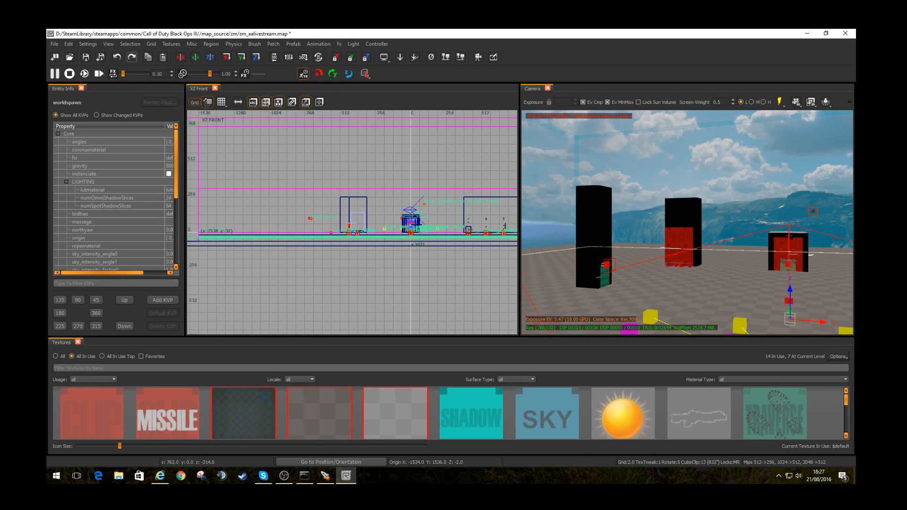
Step: Select the ground brush, filter all available textures by "snow" and enlarge the texture browser to view the matches
{"action": "left_click", "coordinate": [632, 293], "text": "shift"}
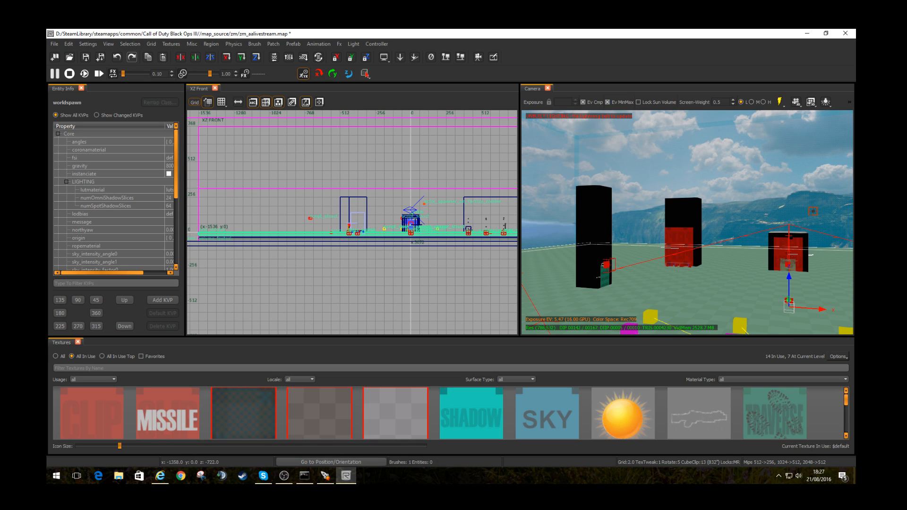
{"action": "left_click", "coordinate": [56, 356]}
{"action": "left_click", "coordinate": [76, 368]}
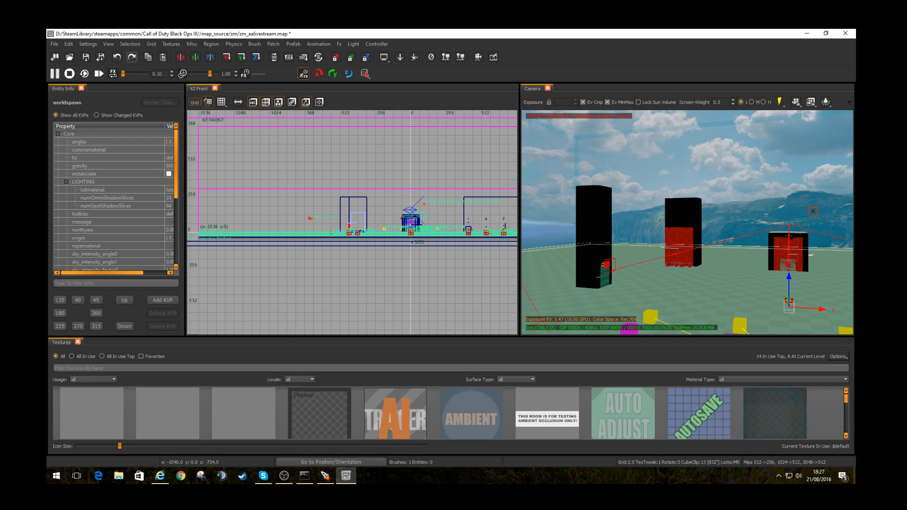
{"action": "type", "text": "snow"}
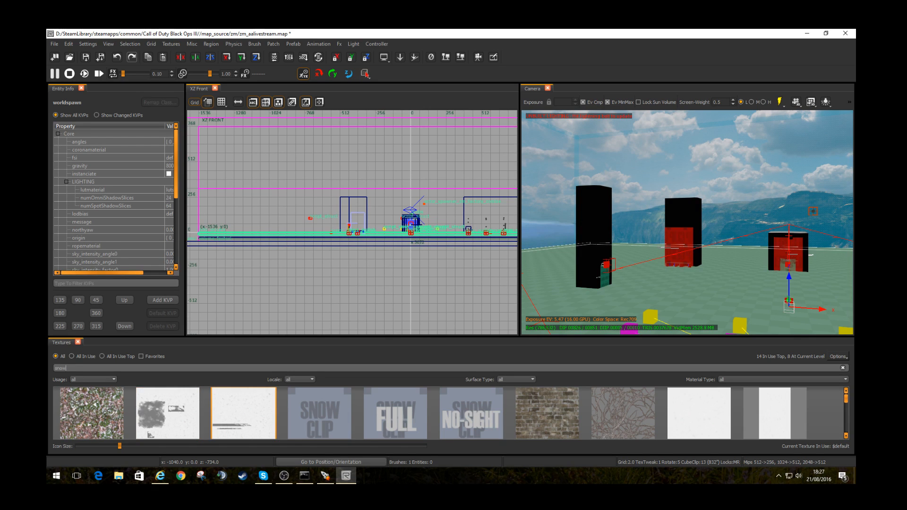
{"action": "left_click_drag", "start_coordinate": [512, 336], "coordinate": [512, 280]}
{"action": "scroll", "coordinate": [472, 361], "scroll_direction": "down", "scroll_amount": 1}
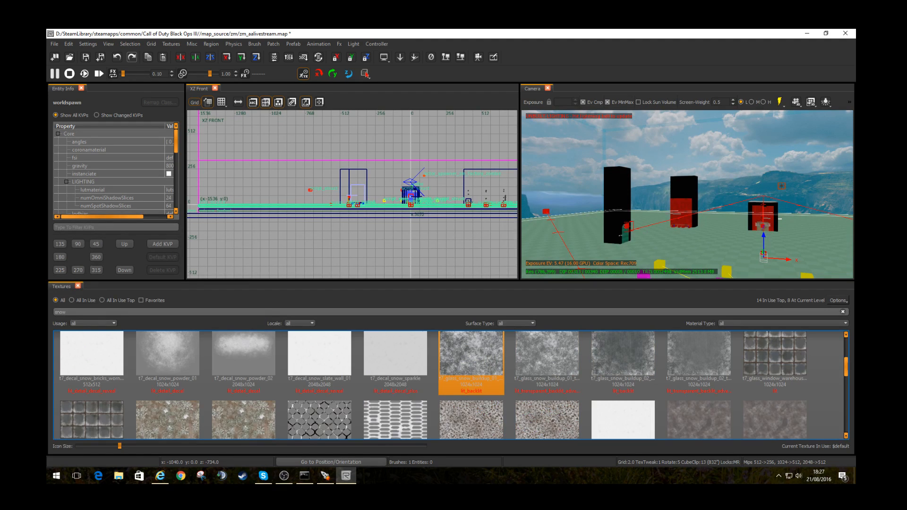
{"action": "scroll", "coordinate": [243, 362], "scroll_direction": "down", "scroll_amount": 1}
{"action": "scroll", "coordinate": [471, 382], "scroll_direction": "down", "scroll_amount": 2}
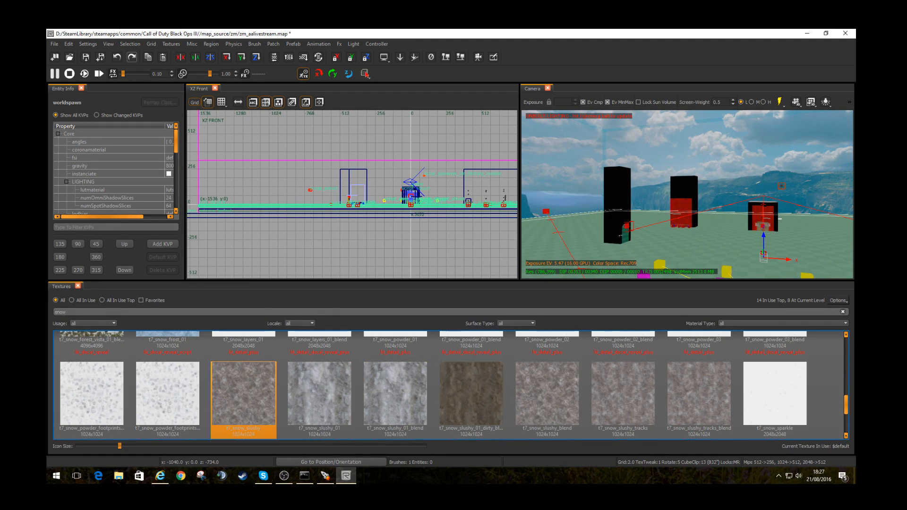
Step: Apply the t7_snow_layers_01 texture to the ground brush and inspect it up close
{"action": "scroll", "coordinate": [243, 359], "scroll_direction": "up", "scroll_amount": 2}
{"action": "left_click", "coordinate": [244, 409]}
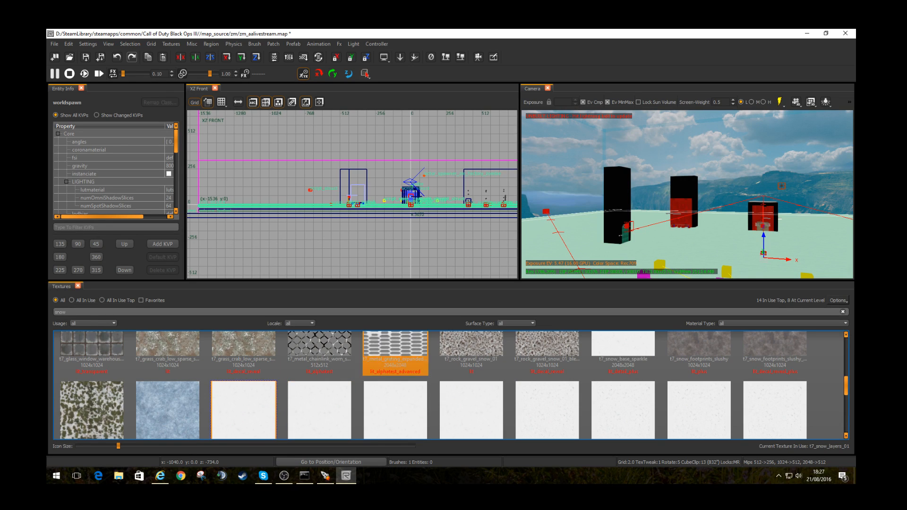
{"action": "key", "text": "Escape"}
{"action": "right_click_drag", "start_coordinate": [661, 203], "coordinate": [737, 217]}
{"action": "right_click_drag", "start_coordinate": [687, 195], "coordinate": [732, 250]}
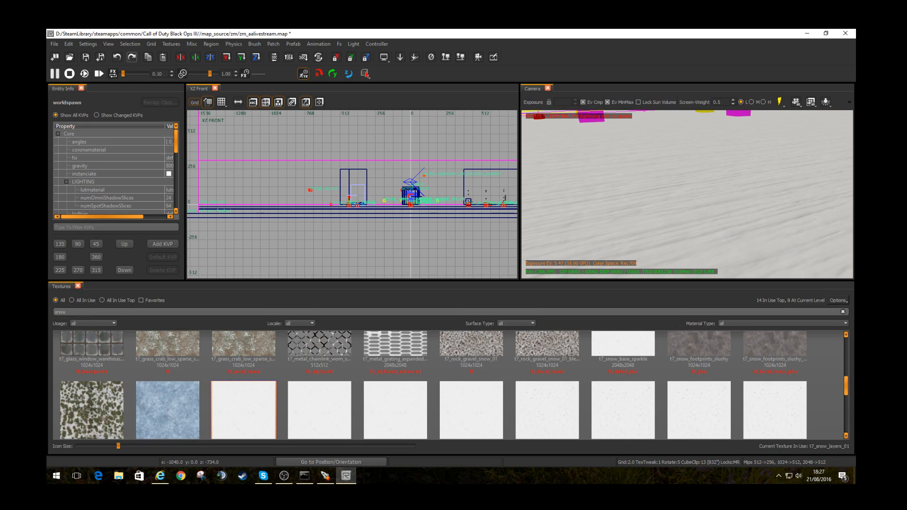
Step: Apply the t7_snow_powder_01 texture to the ground brush and inspect the surface
{"action": "left_click", "coordinate": [661, 198], "text": "shift"}
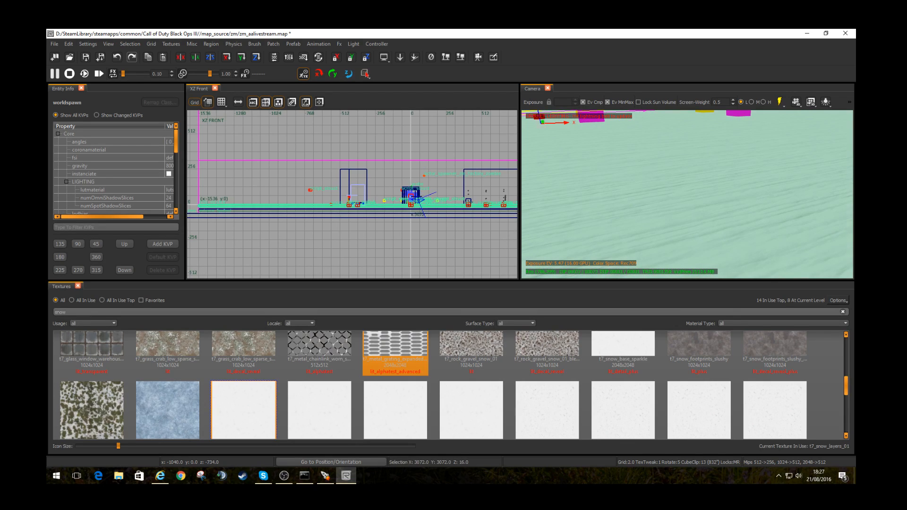
{"action": "scroll", "coordinate": [244, 346], "scroll_direction": "down", "scroll_amount": 2}
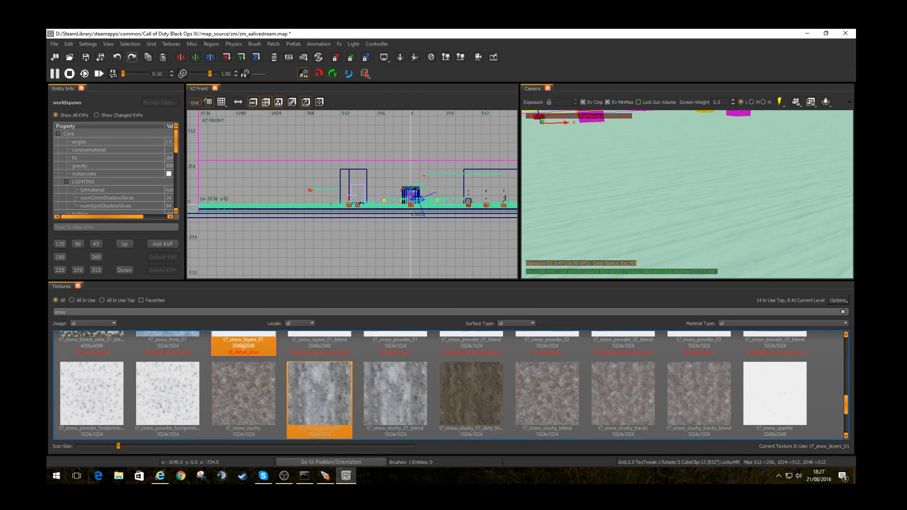
{"action": "left_click", "coordinate": [394, 347]}
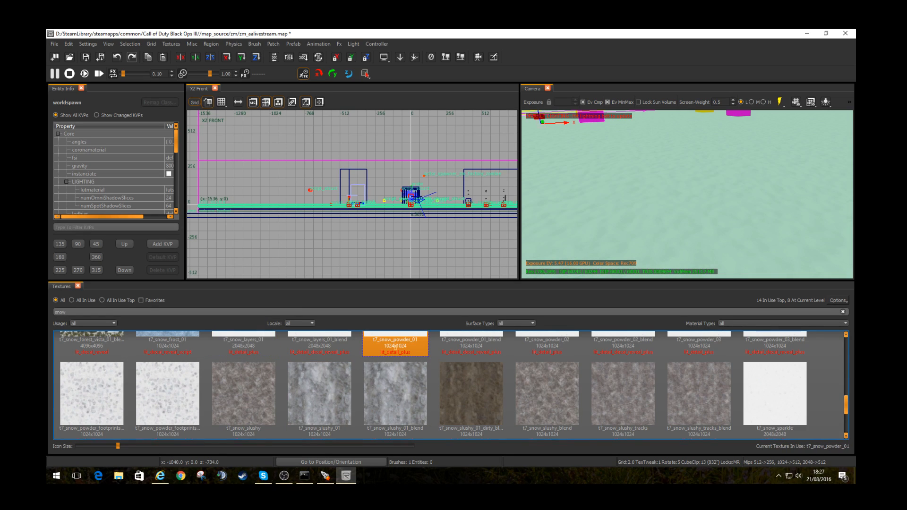
{"action": "key", "text": "Escape"}
{"action": "right_click_drag", "start_coordinate": [661, 198], "coordinate": [622, 185]}
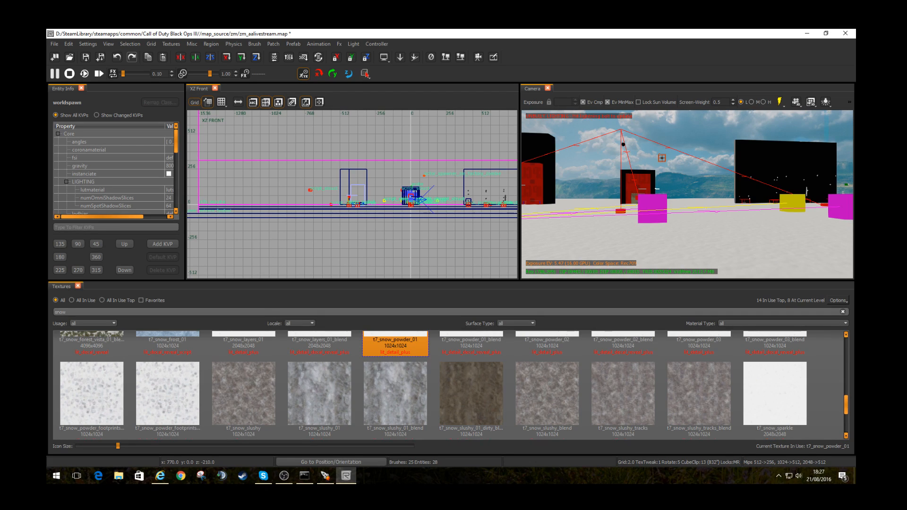
{"action": "right_click_drag", "start_coordinate": [661, 208], "coordinate": [671, 170]}
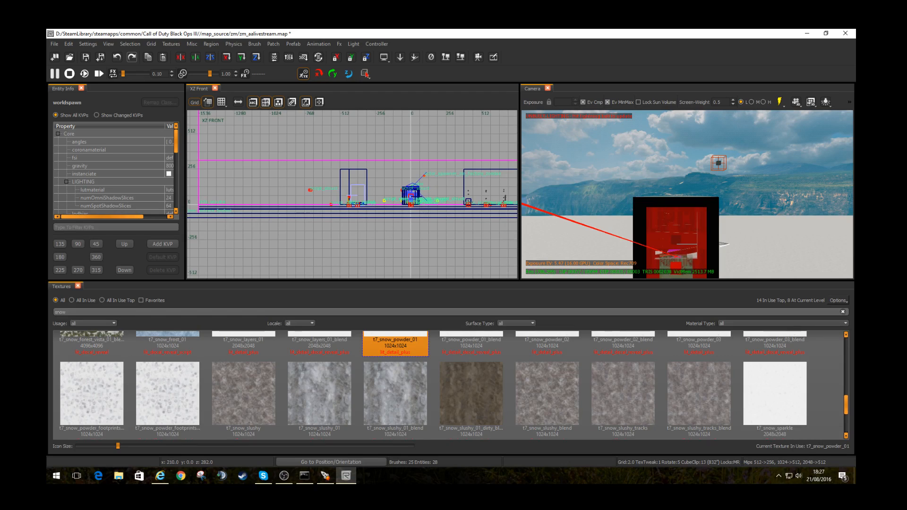
Step: Draw a temporary brush about 338 units wide around the central barricaded structure, extend it past its full height, and select everything inside
{"action": "key", "text": "ctrl+Tab"}
{"action": "key", "text": "ctrl+Tab"}
{"action": "scroll", "coordinate": [401, 163], "scroll_direction": "down", "scroll_amount": 2}
{"action": "right_click_drag", "start_coordinate": [350, 131], "coordinate": [381, 212]}
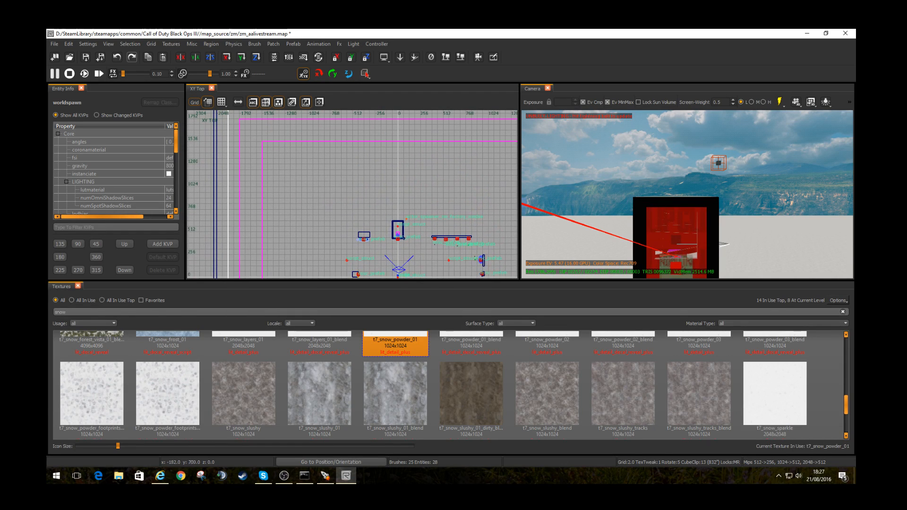
{"action": "left_click_drag", "start_coordinate": [385, 209], "coordinate": [414, 251]}
{"action": "key", "text": "ctrl+Tab"}
{"action": "left_click_drag", "start_coordinate": [362, 197], "coordinate": [363, 226]}
{"action": "left_click_drag", "start_coordinate": [363, 179], "coordinate": [363, 137]}
{"action": "left_click", "coordinate": [130, 44]}
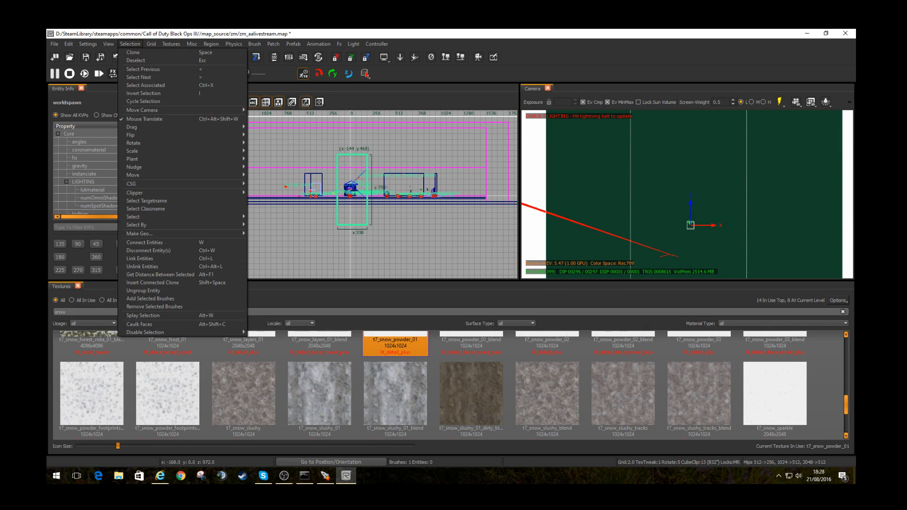
{"action": "mouse_move", "coordinate": [141, 217]}
{"action": "left_click", "coordinate": [271, 242]}
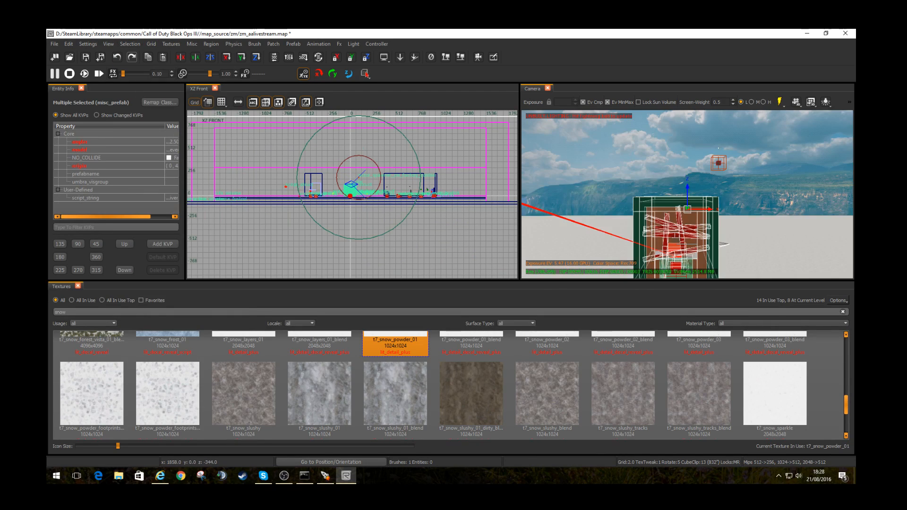
Step: Move the selected barricaded structure about 96 units in X and 794 units in Y in the top view, and deselect it
{"action": "key", "text": "ctrl+Tab"}
{"action": "key", "text": "ctrl+Tab"}
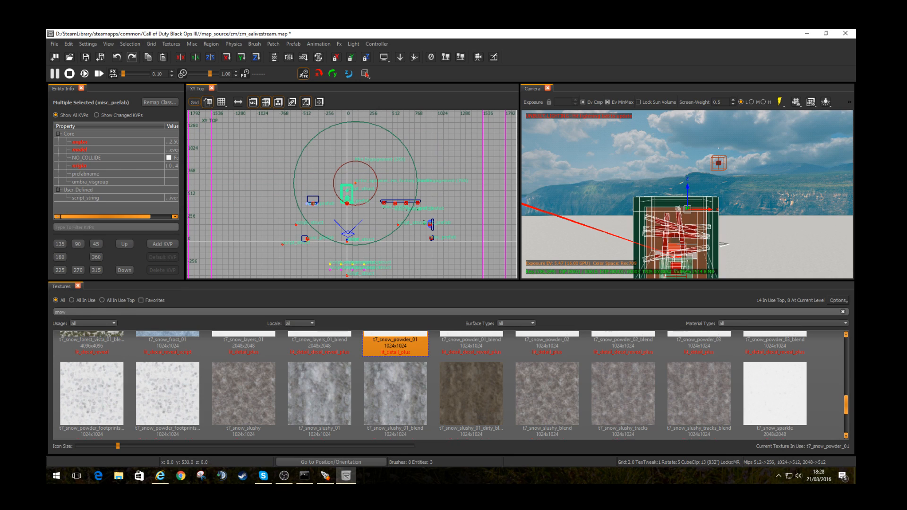
{"action": "left_click_drag", "start_coordinate": [355, 145], "coordinate": [355, 128]}
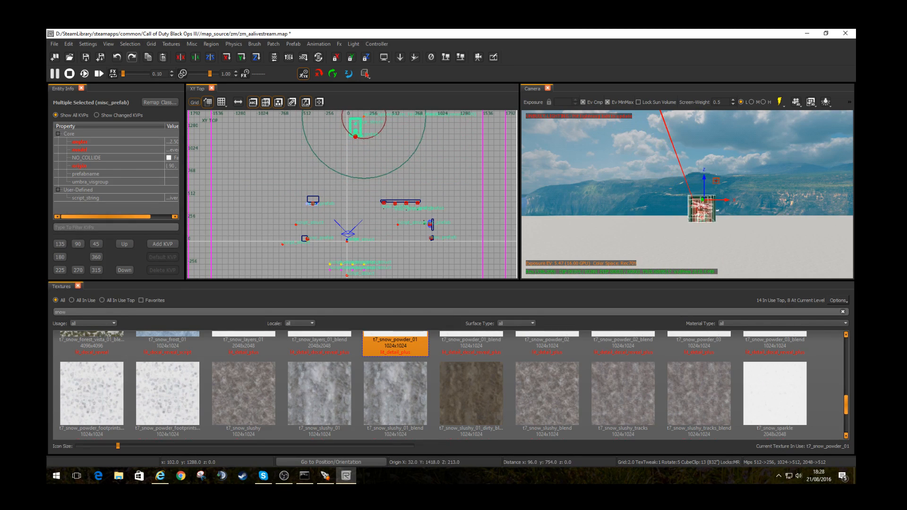
{"action": "key", "text": "Escape"}
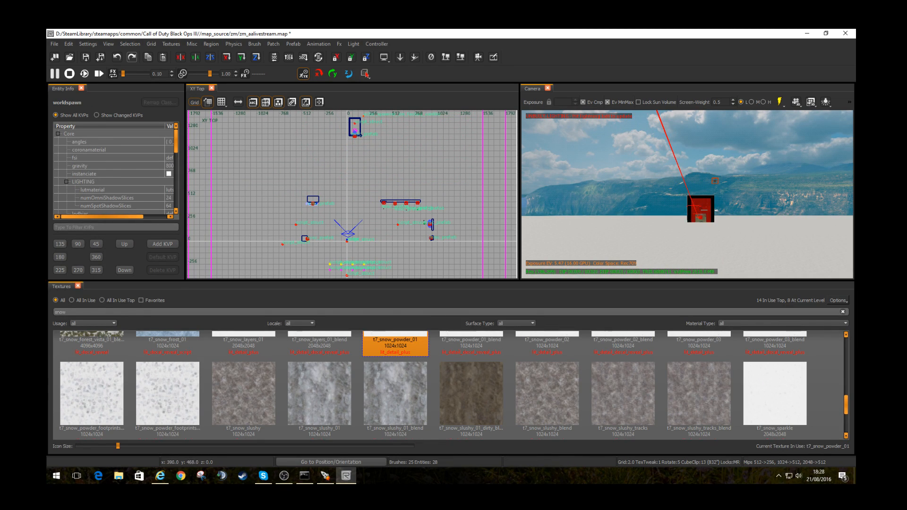
{"action": "left_click", "coordinate": [390, 232], "text": "shift"}
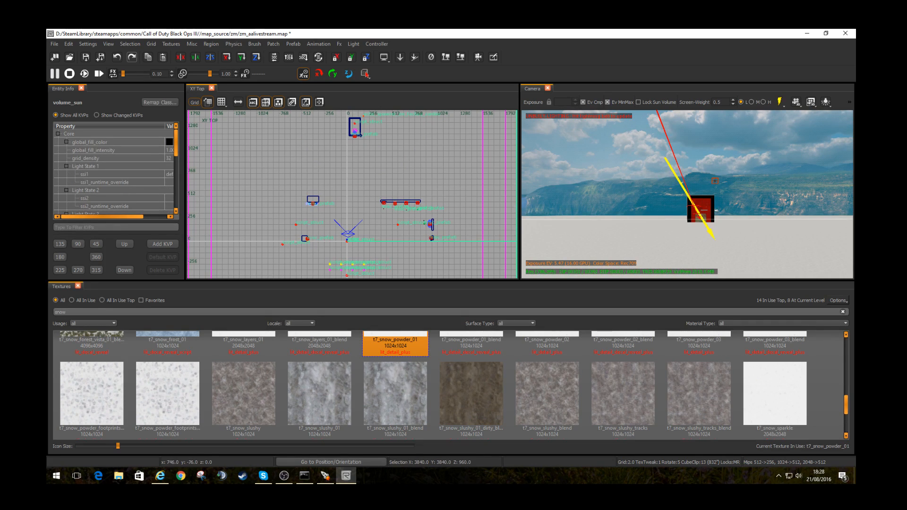
{"action": "key", "text": "Escape"}
Step: Enclose the remaining props in a temporary brush about 2050 by 762 units and 808 units high, and select everything inside
{"action": "mouse_move", "coordinate": [268, 183]}
{"action": "left_mouse_down"}
{"action": "mouse_move", "coordinate": [316, 225]}
{"action": "mouse_move", "coordinate": [450, 252]}
{"action": "left_mouse_up"}
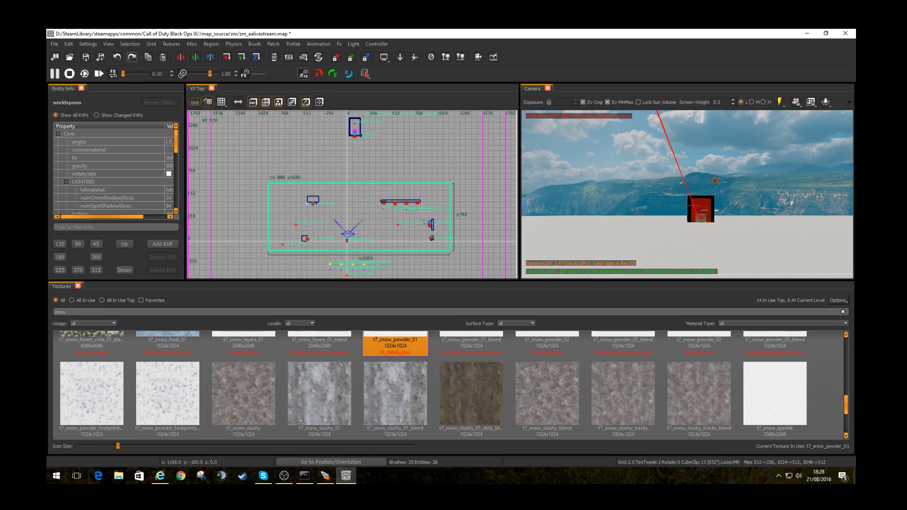
{"action": "key", "text": "ctrl+Tab"}
{"action": "left_click_drag", "start_coordinate": [361, 243], "coordinate": [363, 253]}
{"action": "left_click_drag", "start_coordinate": [352, 152], "coordinate": [352, 174]}
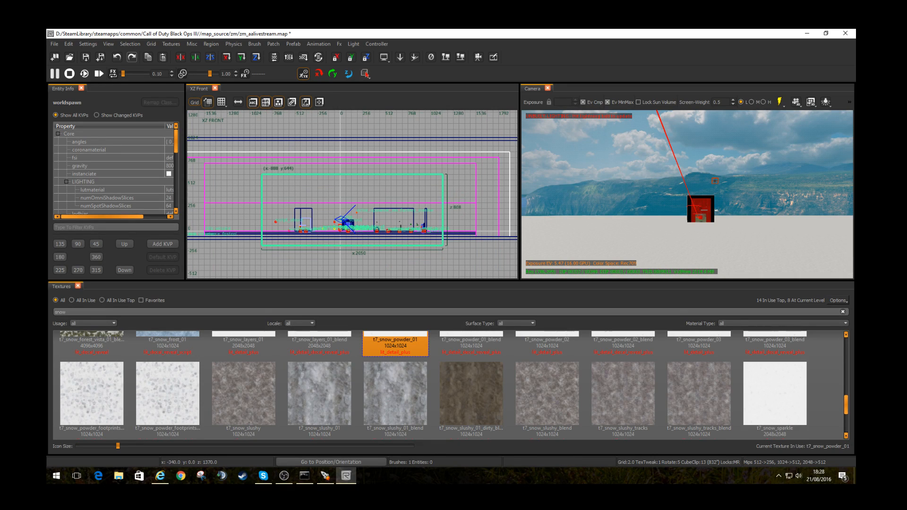
{"action": "left_click", "coordinate": [130, 44]}
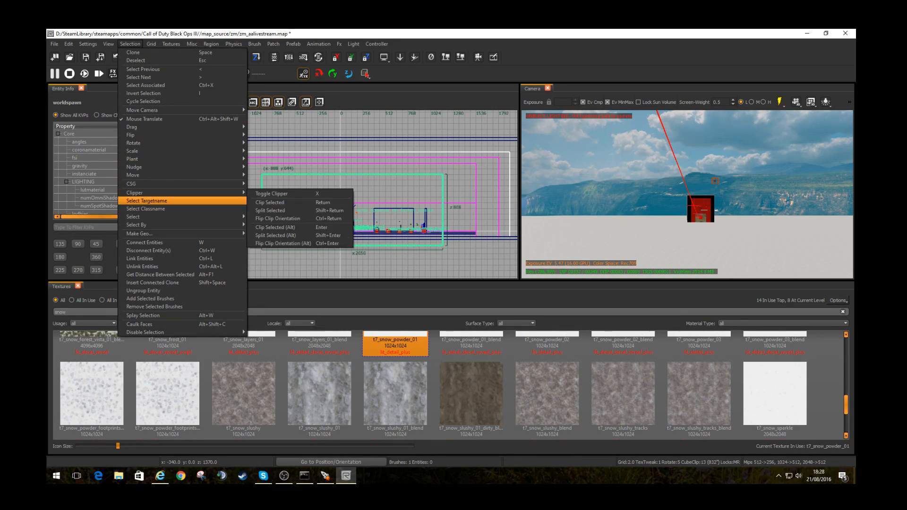
{"action": "mouse_move", "coordinate": [226, 216]}
{"action": "left_click", "coordinate": [269, 243]}
Step: Move the selected props in the negative Y direction to the map's southern side and deselect them
{"action": "key", "text": "ctrl+Tab"}
{"action": "right_click_drag", "start_coordinate": [424, 205], "coordinate": [425, 162]}
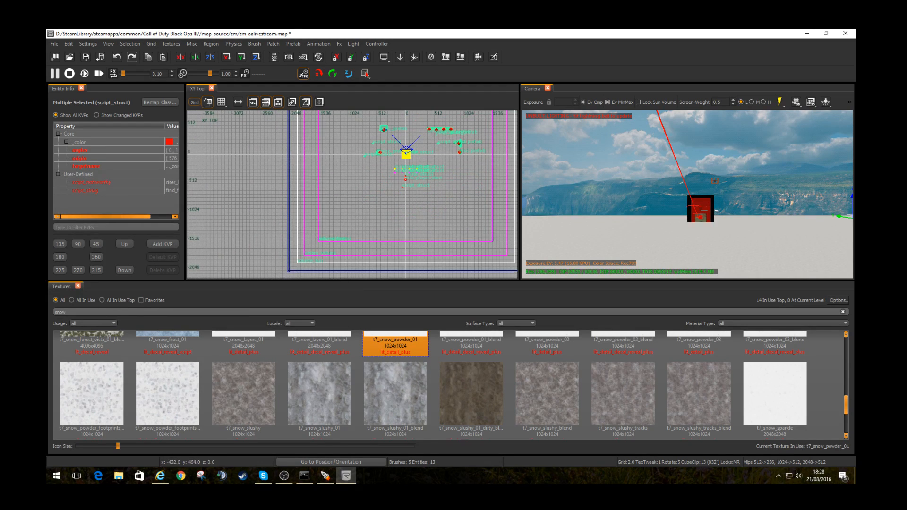
{"action": "left_click_drag", "start_coordinate": [380, 123], "coordinate": [365, 203]}
{"action": "key", "text": "Escape"}
{"action": "right_click_drag", "start_coordinate": [661, 206], "coordinate": [685, 203]}
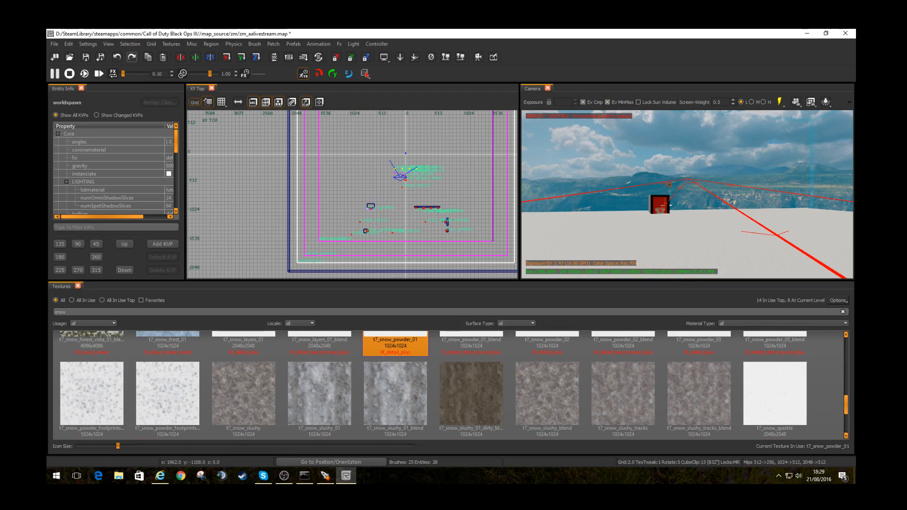
Step: Display the entity browser alongside the map views
{"action": "scroll", "coordinate": [412, 179], "scroll_direction": "down", "scroll_amount": 3}
{"action": "right_click_drag", "start_coordinate": [400, 138], "coordinate": [350, 179]}
{"action": "scroll", "coordinate": [378, 177], "scroll_direction": "up", "scroll_amount": 3}
{"action": "scroll", "coordinate": [353, 182], "scroll_direction": "down", "scroll_amount": 3}
{"action": "mouse_move", "coordinate": [661, 203]}
{"action": "right_mouse_down"}
{"action": "mouse_move", "coordinate": [694, 196]}
{"action": "mouse_move", "coordinate": [678, 194]}
{"action": "mouse_move", "coordinate": [668, 236]}
{"action": "mouse_move", "coordinate": [663, 192]}
{"action": "right_mouse_up"}
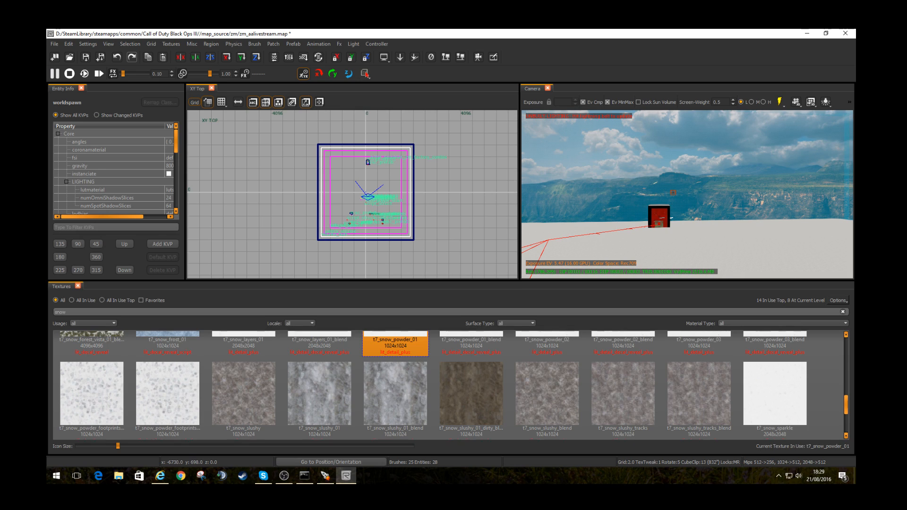
{"action": "key", "text": "b"}
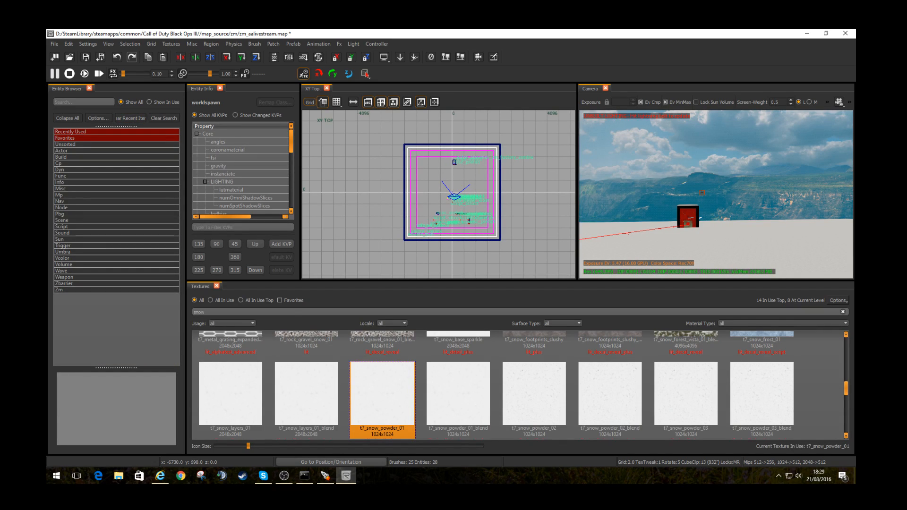
Step: Search the entities for "weath" and place a weathergrime volume across the map's interior in the top view
{"action": "type", "text": "weath"}
{"action": "mouse_move", "coordinate": [77, 182]}
{"action": "left_mouse_down"}
{"action": "mouse_move", "coordinate": [453, 191]}
{"action": "mouse_move", "coordinate": [400, 188]}
{"action": "mouse_move", "coordinate": [417, 134]}
{"action": "left_mouse_up"}
{"action": "left_click_drag", "start_coordinate": [467, 191], "coordinate": [498, 191]}
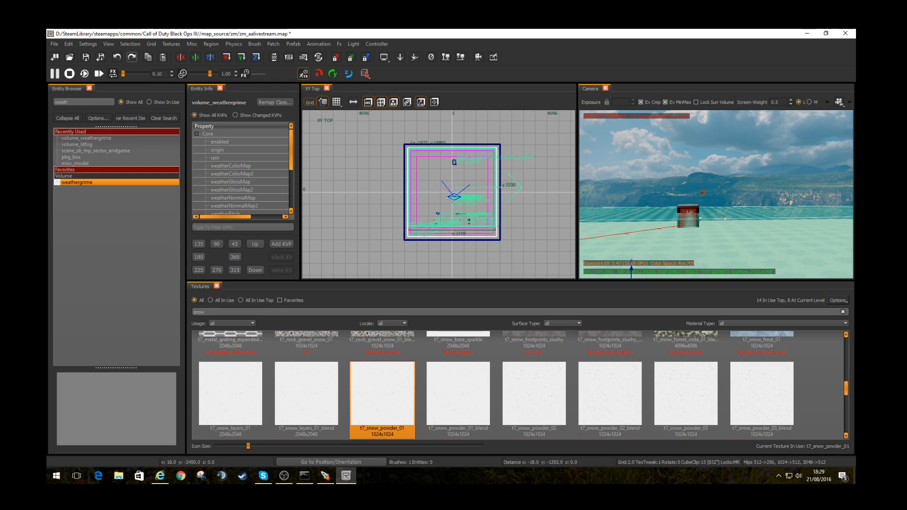
Step: Stretch the weathergrime volume in the front view to about 3946 units wide and 1072 units high, and deselect it
{"action": "key", "text": "ctrl+Tab"}
{"action": "left_click_drag", "start_coordinate": [446, 220], "coordinate": [446, 221]}
{"action": "left_click_drag", "start_coordinate": [426, 156], "coordinate": [422, 136]}
{"action": "left_click_drag", "start_coordinate": [385, 184], "coordinate": [381, 183]}
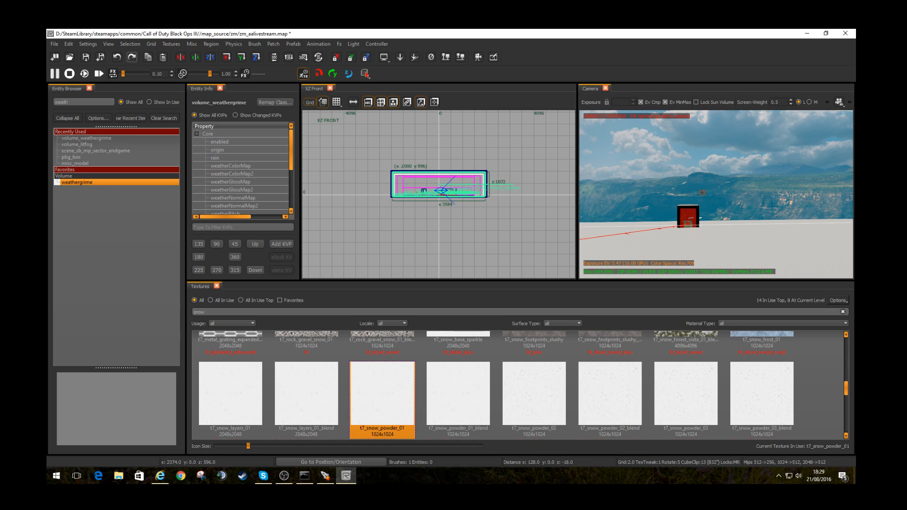
{"action": "key", "text": "Escape"}
Step: Select the weathergrime volume from above the map in the camera view
{"action": "key", "text": "d"}
{"action": "key", "text": "d"}
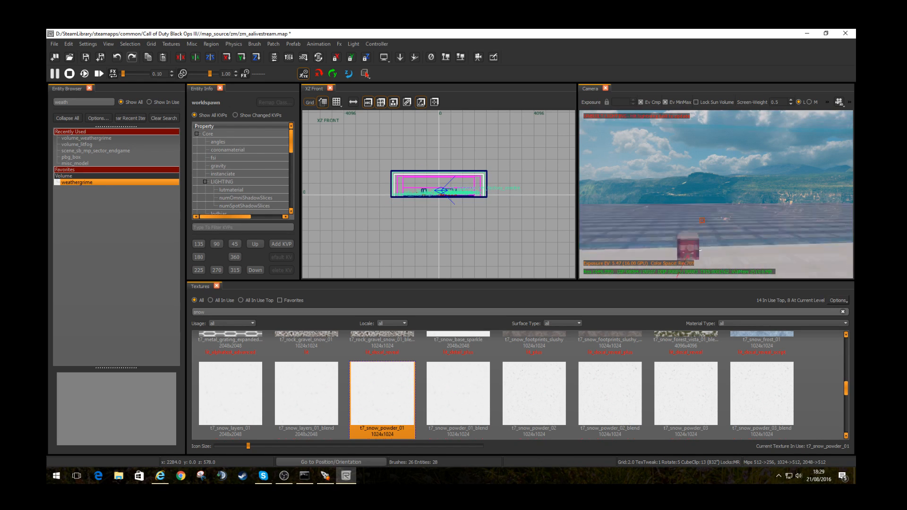
{"action": "key", "text": "z"}
{"action": "key", "text": "d"}
{"action": "key", "text": "d"}
{"action": "key", "text": "d"}
{"action": "key", "text": "d"}
{"action": "key", "text": "d"}
{"action": "key", "text": "d"}
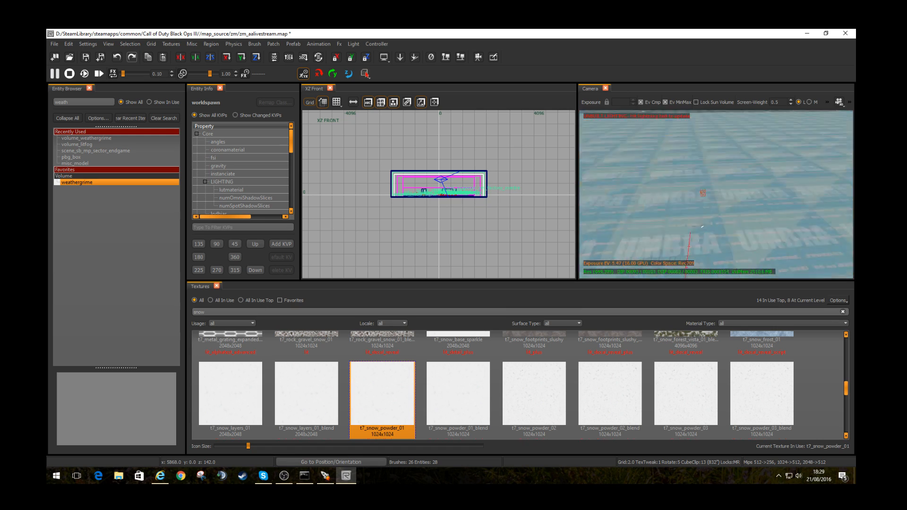
{"action": "key", "text": "d"}
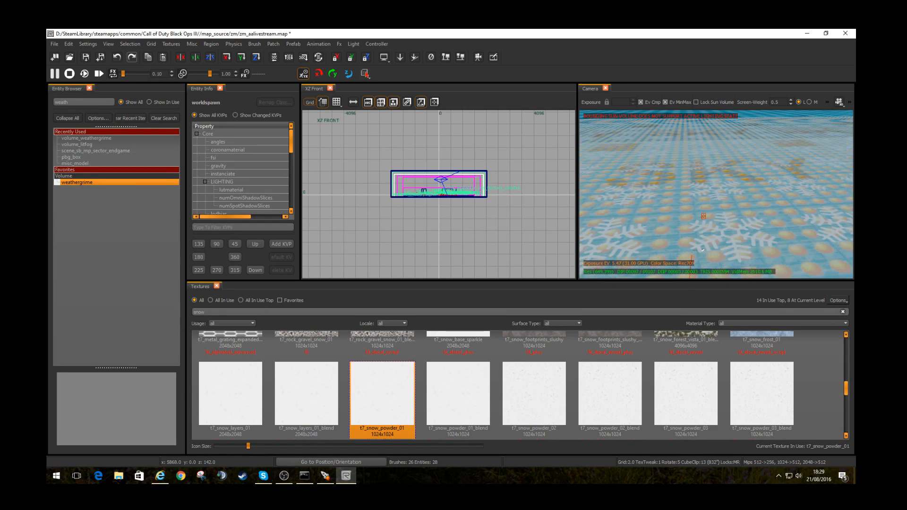
{"action": "key", "text": "d"}
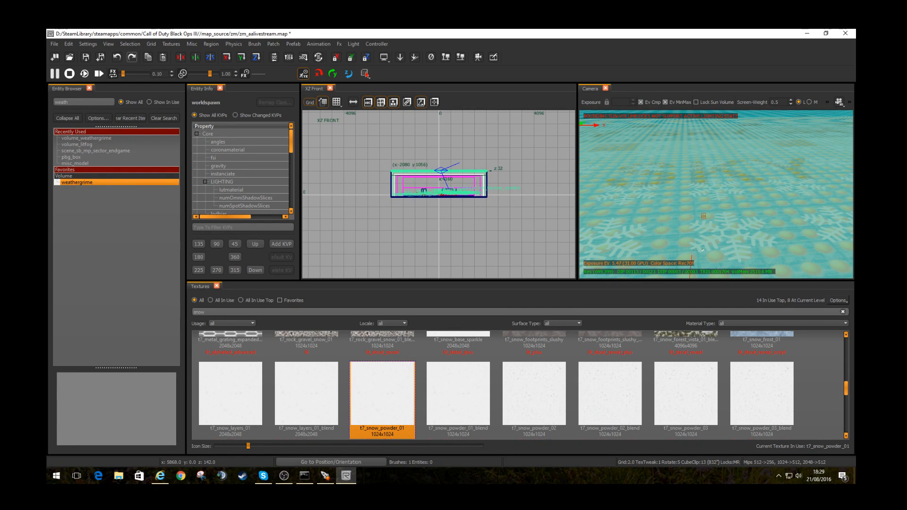
{"action": "key", "text": "c"}
{"action": "key", "text": "Escape"}
{"action": "left_click", "coordinate": [716, 208], "text": "shift"}
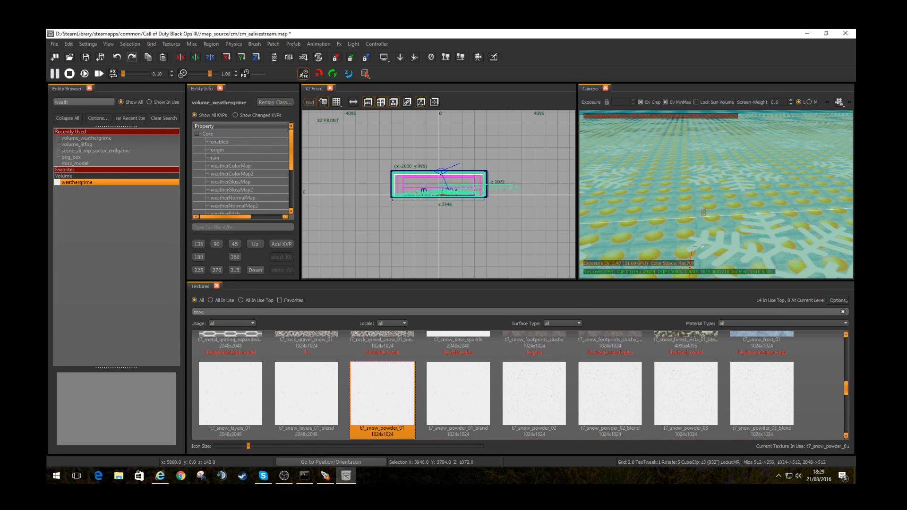
Step: Hide the texture browser and widen the entity properties to review the weathergrime volume's weather settings and their values
{"action": "key", "text": "n"}
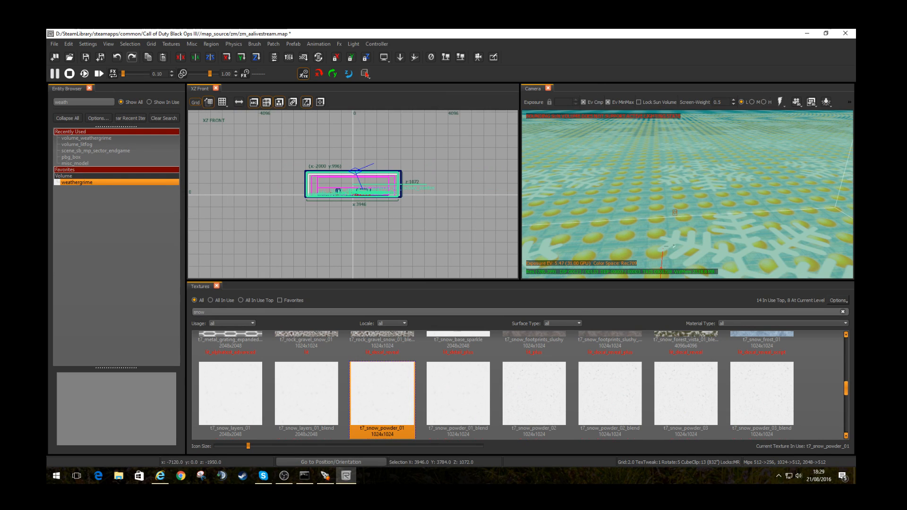
{"action": "key", "text": "n"}
{"action": "key", "text": "t"}
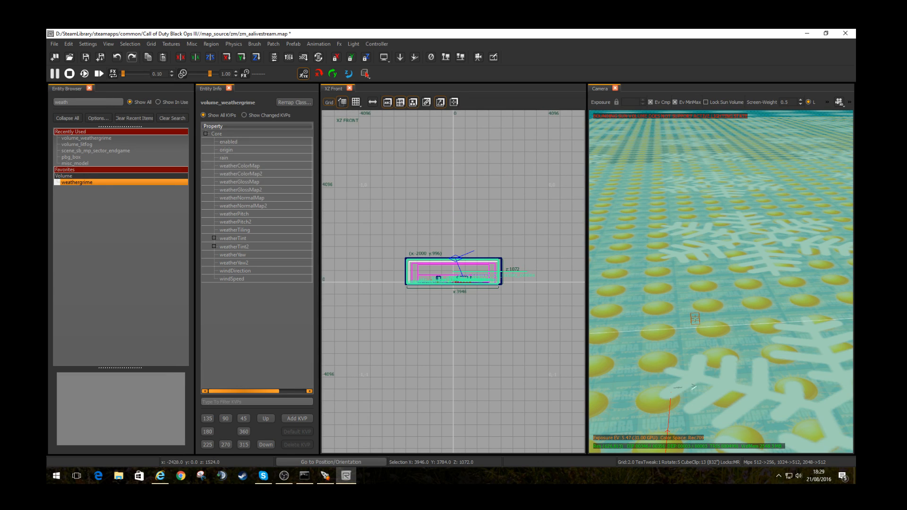
{"action": "left_click_drag", "start_coordinate": [320, 242], "coordinate": [451, 243]}
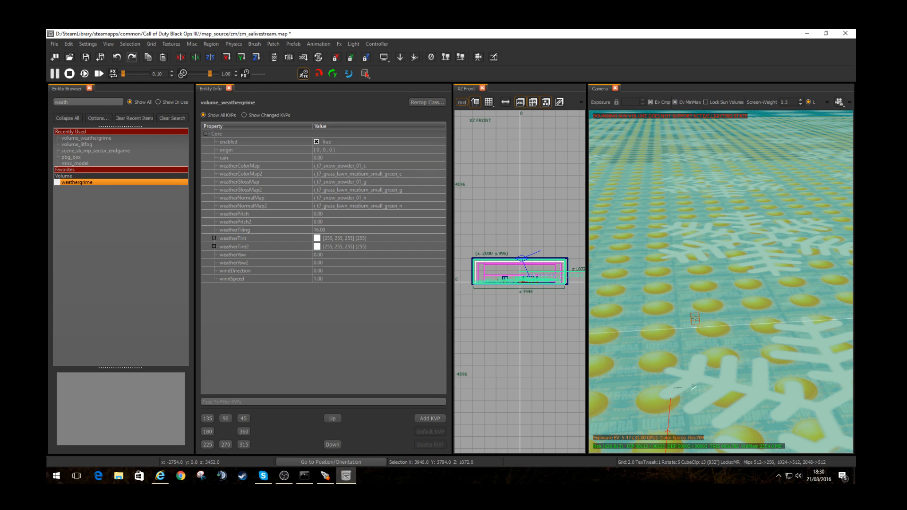
{"action": "key", "text": "Escape"}
{"action": "mouse_move", "coordinate": [699, 208]}
{"action": "right_mouse_down", "text": "ctrl"}
{"action": "mouse_move", "coordinate": [694, 395]}
{"action": "mouse_move", "coordinate": [729, 406]}
{"action": "mouse_move", "coordinate": [680, 425]}
{"action": "mouse_move", "coordinate": [673, 413]}
{"action": "mouse_move", "coordinate": [687, 397]}
{"action": "right_mouse_up", "text": "ctrl"}
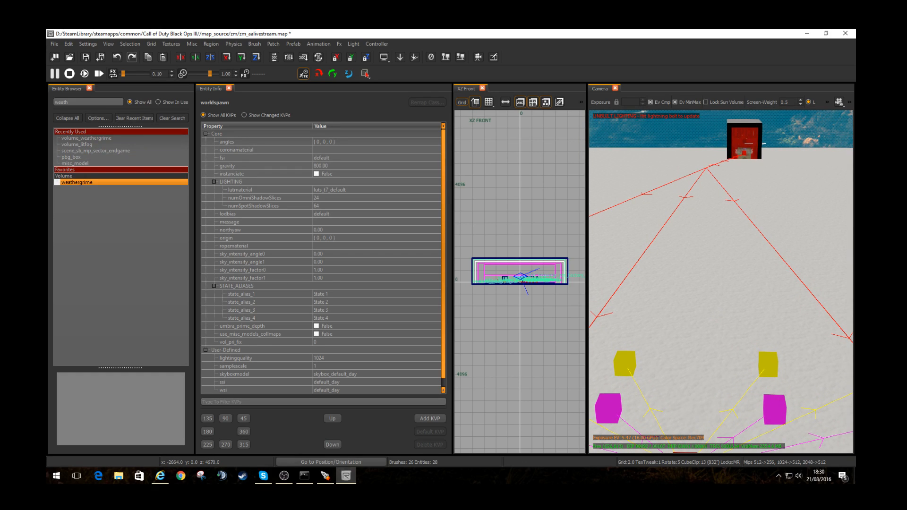
Step: Close the entity browser and the entity properties, and display the model browser beside the map views
{"action": "left_click", "coordinate": [89, 89]}
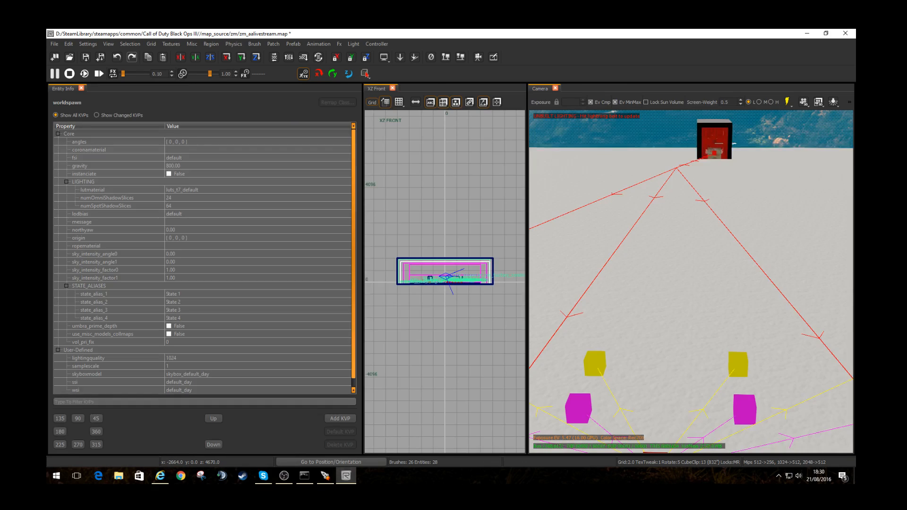
{"action": "left_click", "coordinate": [81, 88]}
{"action": "left_click", "coordinate": [76, 88]}
{"action": "left_click", "coordinate": [76, 89]}
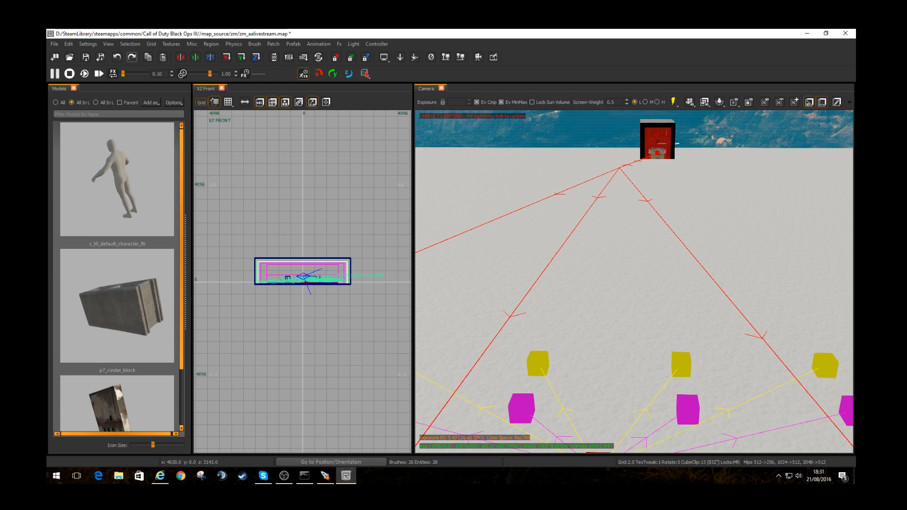
Step: Search all favorite models for "wall" and fit more of them on screen with smaller thumbnails in a wider model browser
{"action": "right_click_drag", "start_coordinate": [633, 282], "coordinate": [667, 285]}
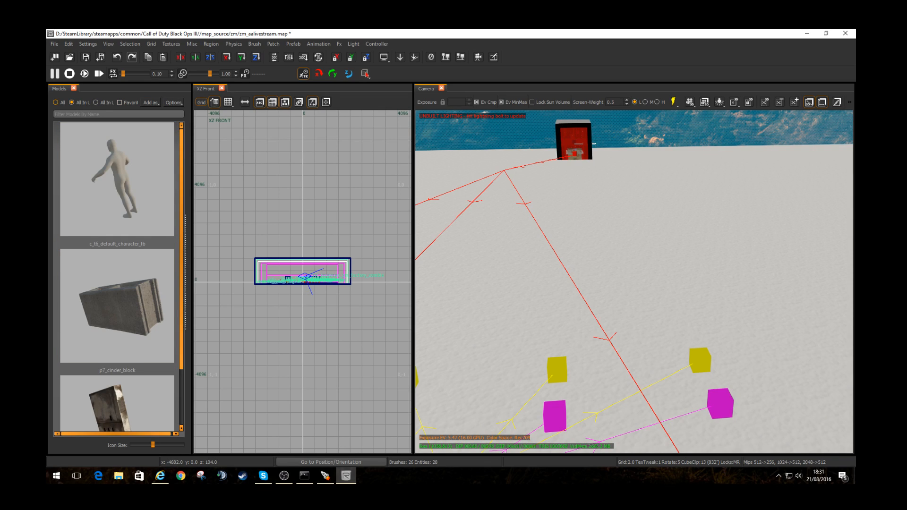
{"action": "left_click", "coordinate": [55, 102]}
{"action": "left_click", "coordinate": [120, 103]}
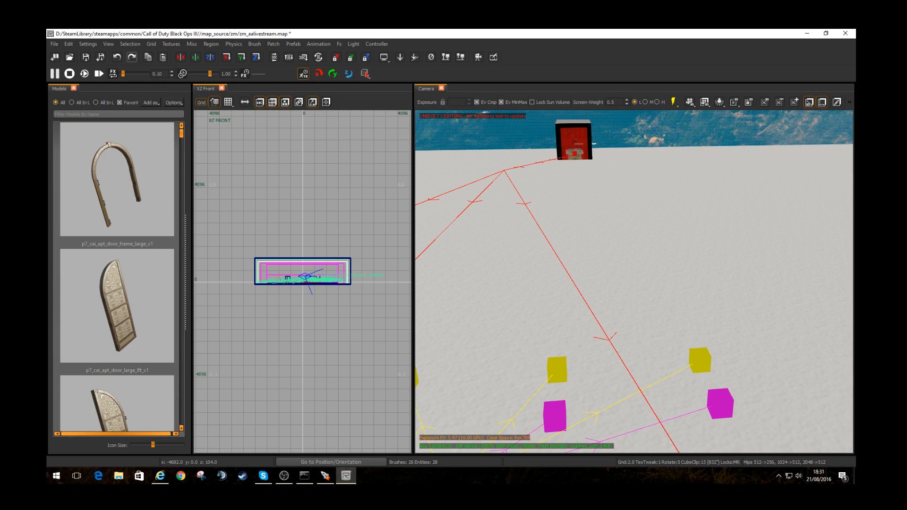
{"action": "type", "text": "wall"}
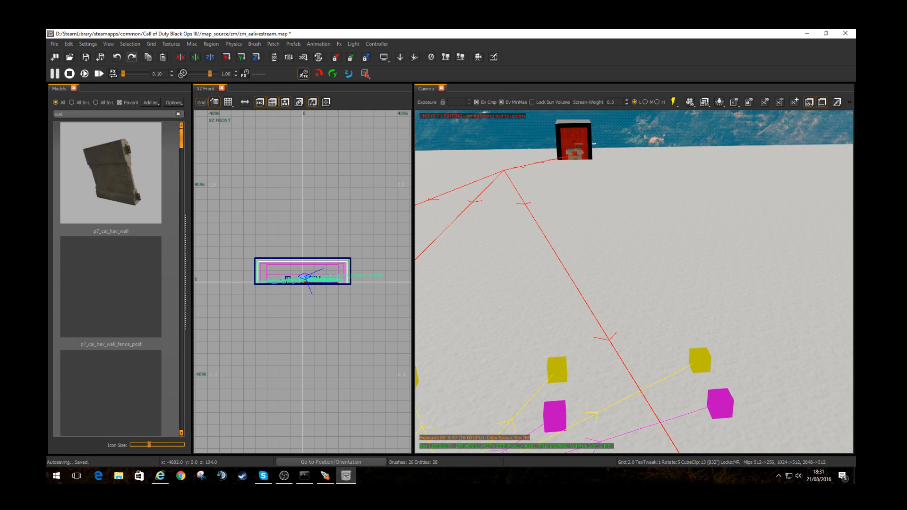
{"action": "left_click_drag", "start_coordinate": [149, 445], "coordinate": [134, 445]}
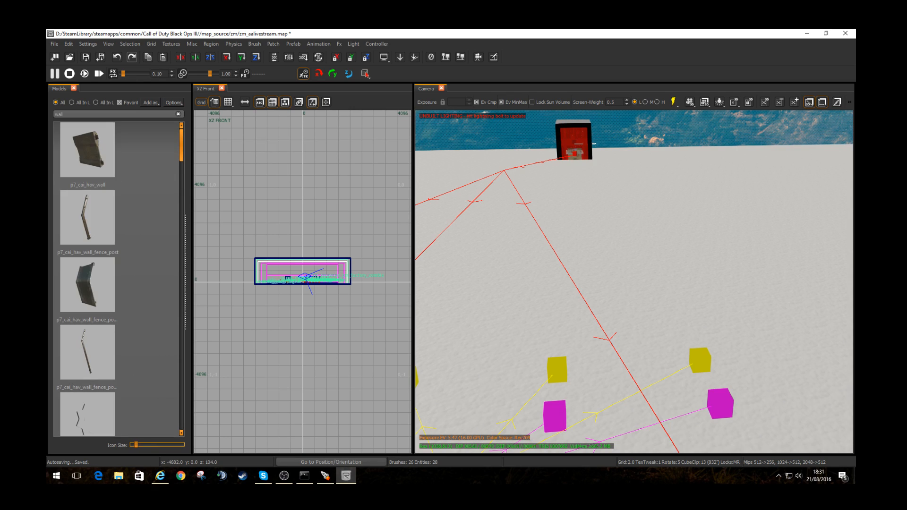
{"action": "left_click_drag", "start_coordinate": [191, 284], "coordinate": [231, 283]}
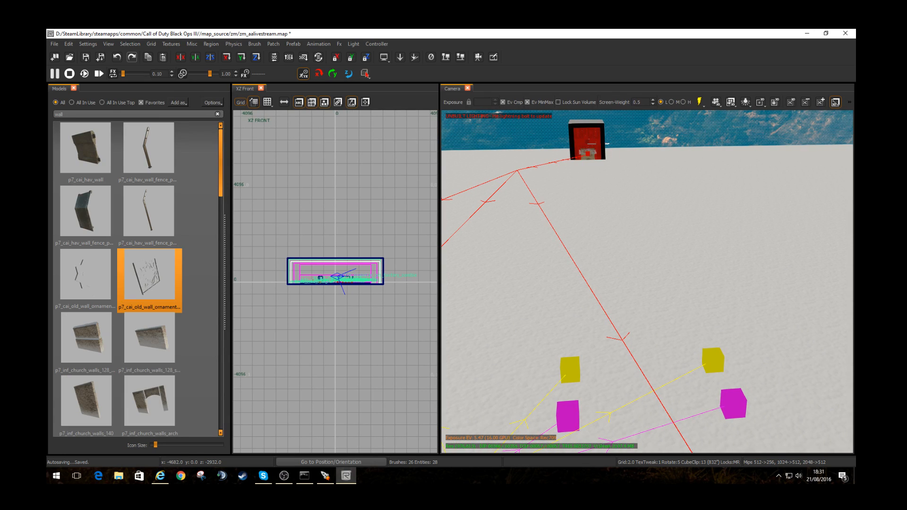
Step: Place the p7_inf_church_walls_dmg model on the snowy ground in the camera view
{"action": "scroll", "coordinate": [150, 368], "scroll_direction": "down", "scroll_amount": 3}
{"action": "left_click", "coordinate": [89, 272]}
{"action": "left_click_drag", "start_coordinate": [90, 272], "coordinate": [666, 303]}
{"action": "key", "text": "Escape"}
{"action": "right_click_drag", "start_coordinate": [666, 283], "coordinate": [637, 227]}
Step: Move the damaged church wall to about X 86 and Z 183.8, deselect it, and update the map's lighting
{"action": "left_click", "coordinate": [638, 226], "text": "shift"}
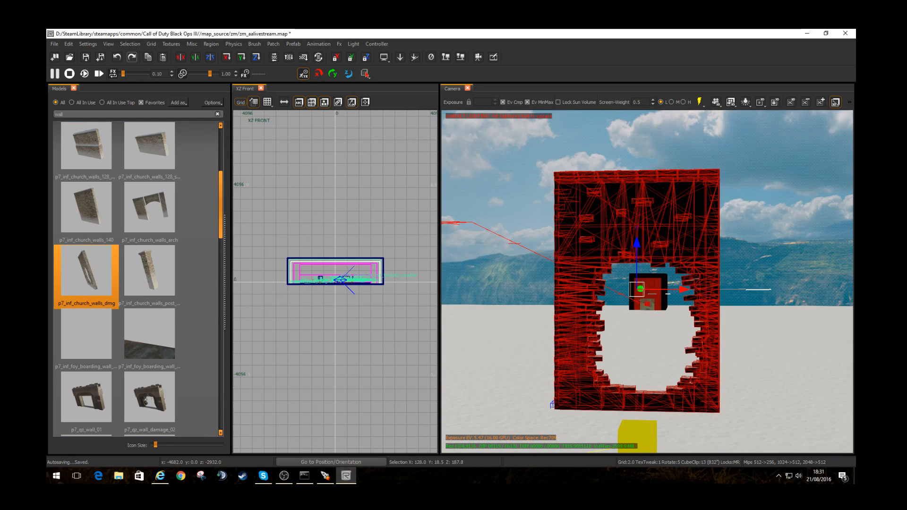
{"action": "left_click_drag", "start_coordinate": [682, 289], "coordinate": [648, 288]}
{"action": "left_click_drag", "start_coordinate": [602, 242], "coordinate": [603, 248]}
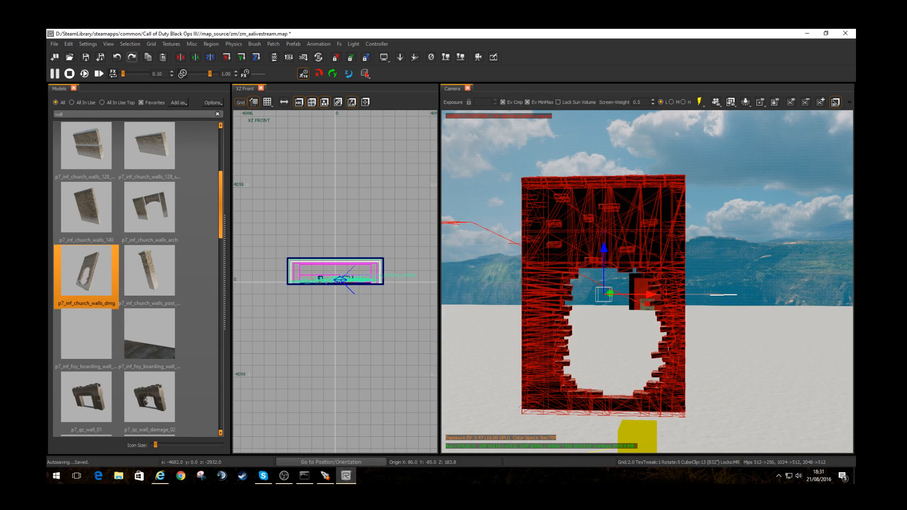
{"action": "key", "text": "Escape"}
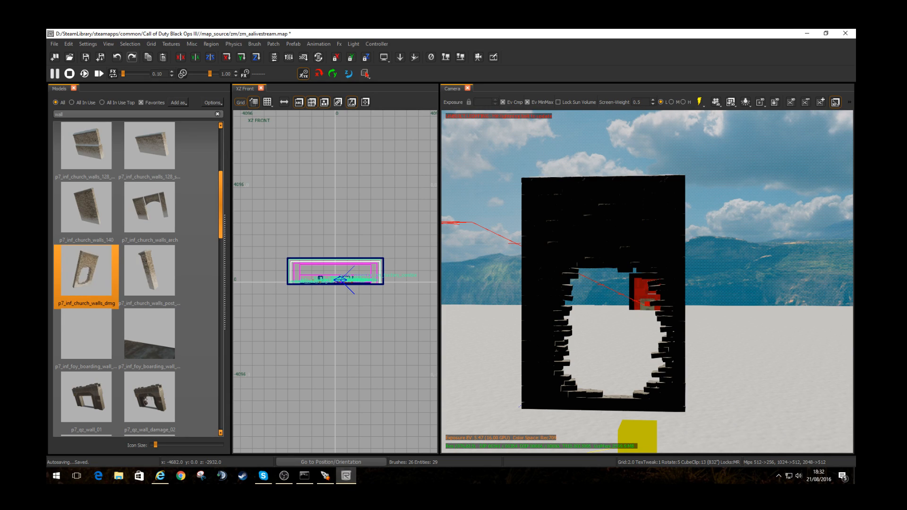
{"action": "left_click", "coordinate": [698, 102]}
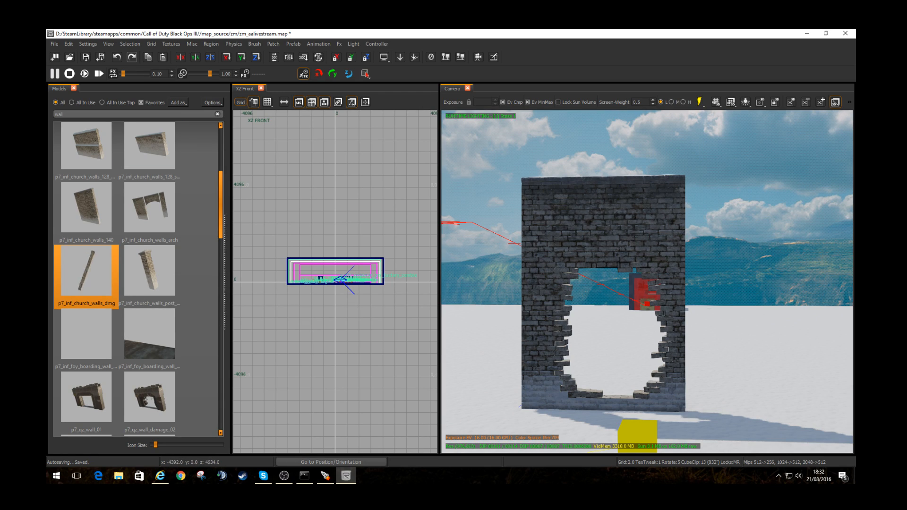
Step: Undock the model browser into its own window and maximize it temporarily to review all the wall models
{"action": "left_click_drag", "start_coordinate": [244, 89], "coordinate": [217, 123]}
{"action": "left_click_drag", "start_coordinate": [289, 89], "coordinate": [236, 123]}
{"action": "left_click_drag", "start_coordinate": [237, 189], "coordinate": [456, 48]}
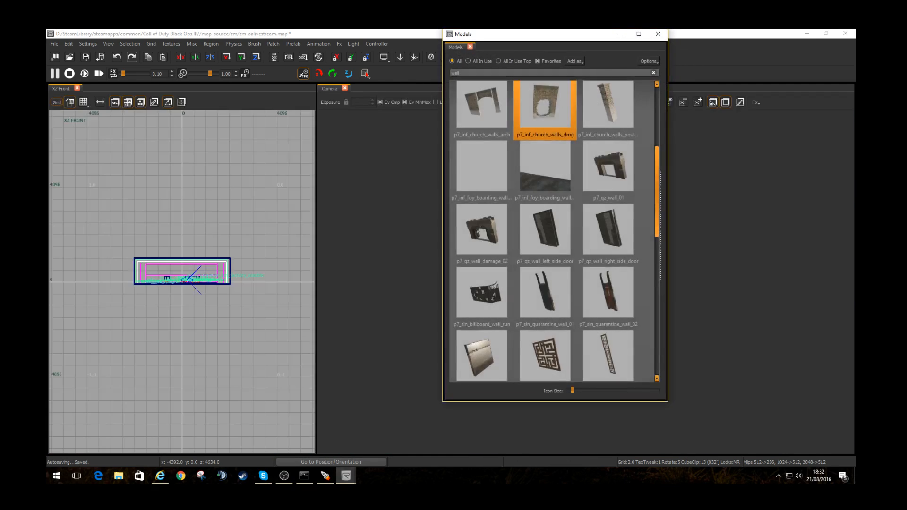
{"action": "left_click", "coordinate": [638, 34]}
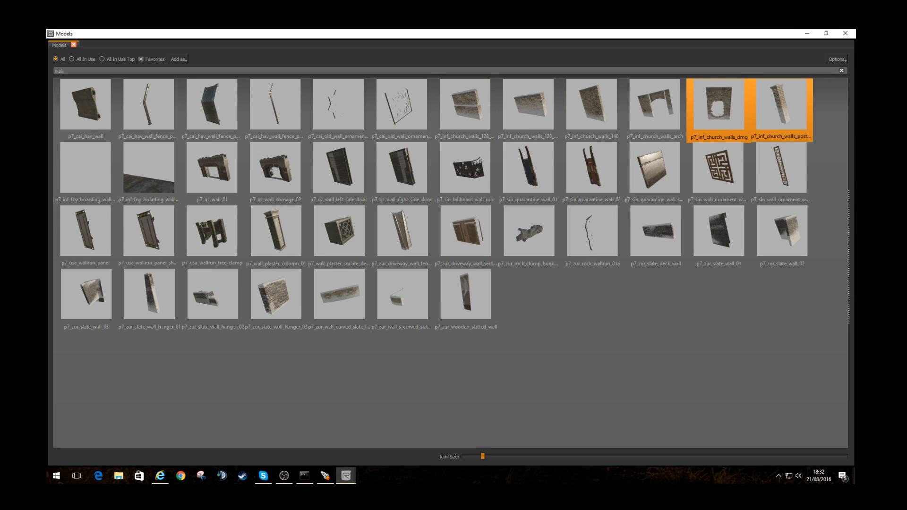
{"action": "left_click", "coordinate": [826, 33]}
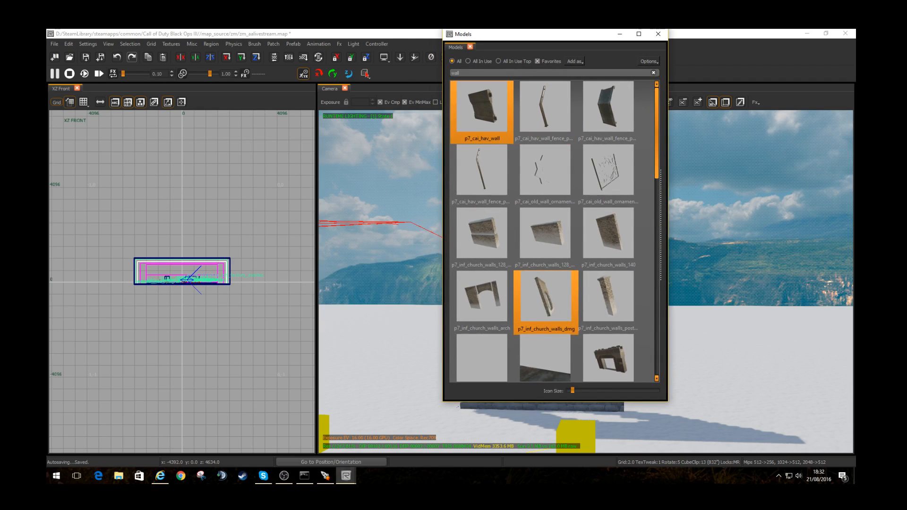
Step: Dock the model browser above the front view and make it taller to show more wall models
{"action": "left_click_drag", "start_coordinate": [455, 47], "coordinate": [182, 132]}
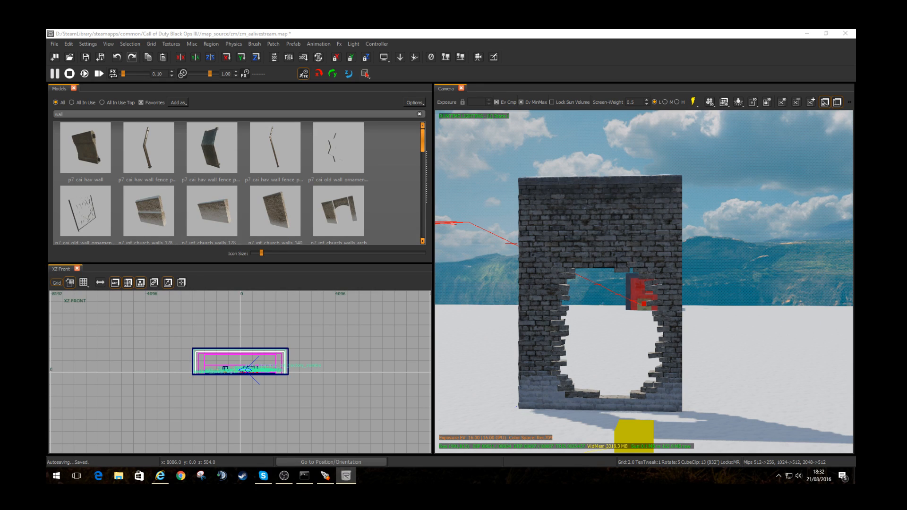
{"action": "right_click_drag", "start_coordinate": [745, 256], "coordinate": [745, 256]}
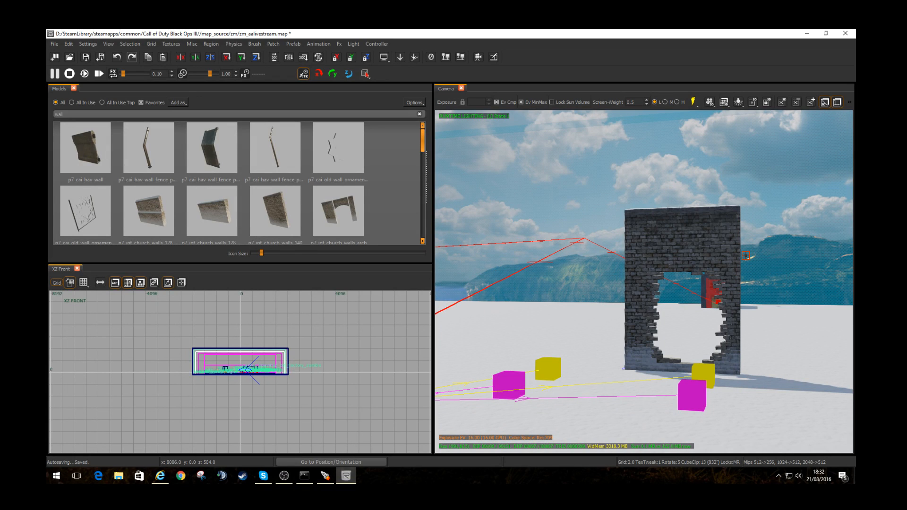
{"action": "right_click_drag", "start_coordinate": [745, 255], "coordinate": [745, 256]}
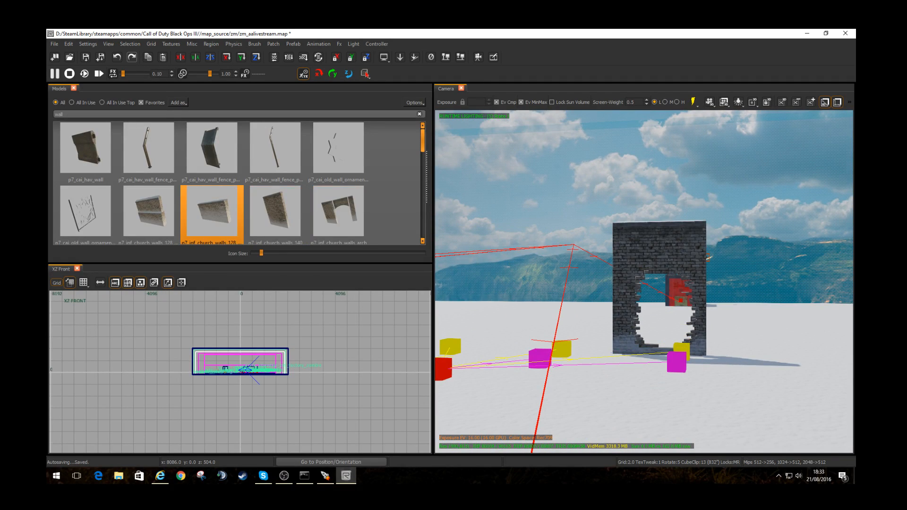
{"action": "left_click_drag", "start_coordinate": [207, 263], "coordinate": [208, 356]}
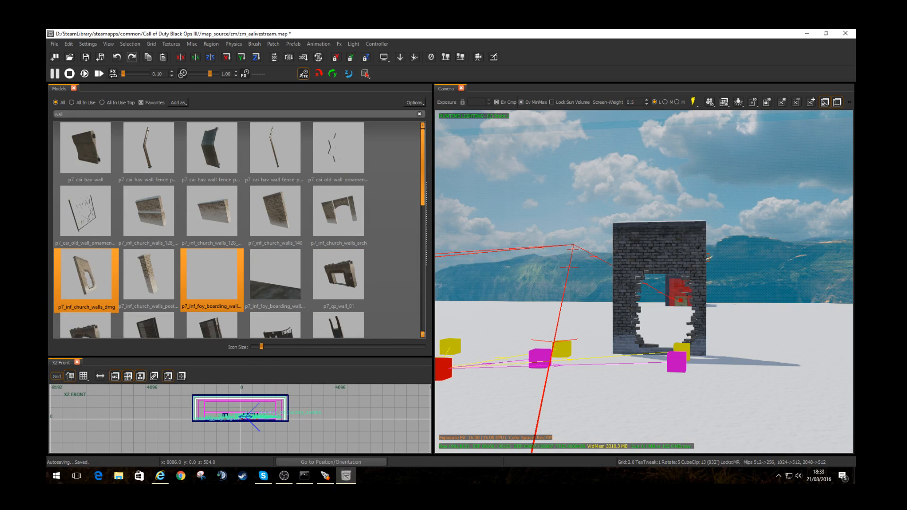
Step: Place the p7_inf_church_walls_140 model beside the damaged church wall in the camera view
{"action": "left_click", "coordinate": [276, 212]}
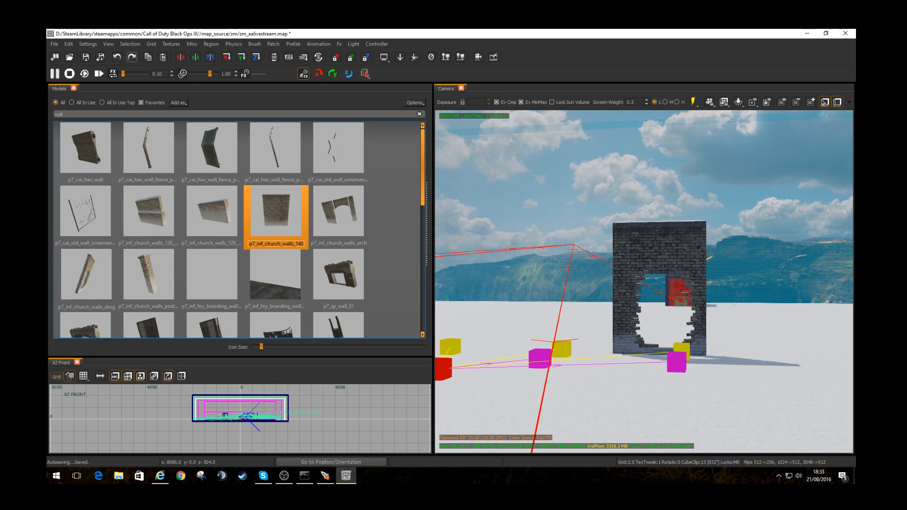
{"action": "left_click_drag", "start_coordinate": [275, 213], "coordinate": [815, 287]}
{"action": "right_click_drag", "start_coordinate": [815, 287], "coordinate": [793, 287]}
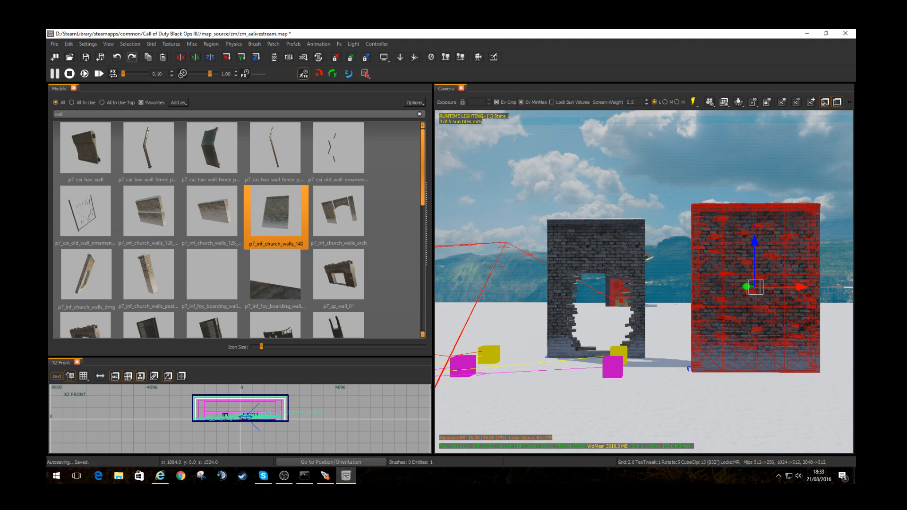
Step: Close the model browser and move the solid wall in the top view to X 214, Y -85, flush against the damaged wall
{"action": "left_click", "coordinate": [73, 89]}
{"action": "key", "text": "ctrl+Tab"}
{"action": "key", "text": "ctrl+Tab"}
{"action": "scroll", "coordinate": [188, 293], "scroll_direction": "up", "scroll_amount": 11}
{"action": "right_click_drag", "start_coordinate": [188, 294], "coordinate": [278, 482]}
{"action": "right_click_drag", "start_coordinate": [149, 232], "coordinate": [189, 281]}
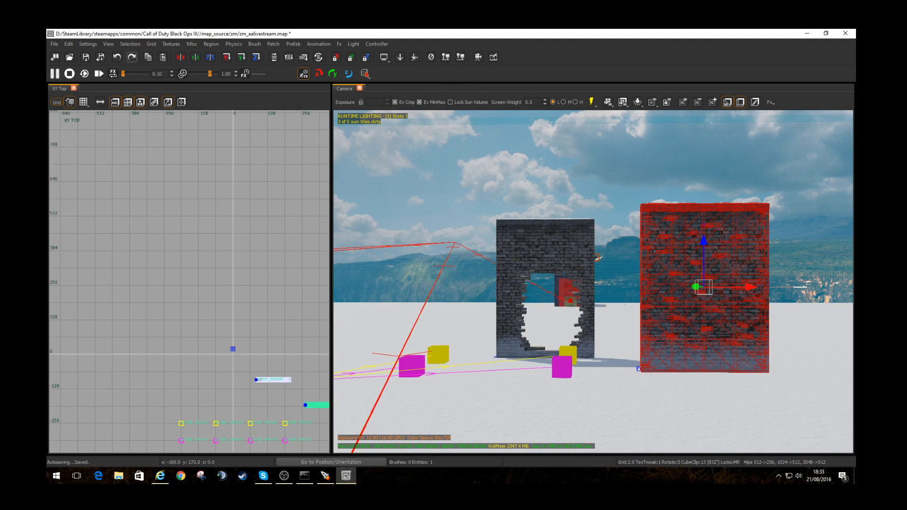
{"action": "left_click_drag", "start_coordinate": [321, 403], "coordinate": [307, 379]}
{"action": "scroll", "coordinate": [291, 373], "scroll_direction": "up", "scroll_amount": 9}
{"action": "left_click_drag", "start_coordinate": [302, 414], "coordinate": [294, 406]}
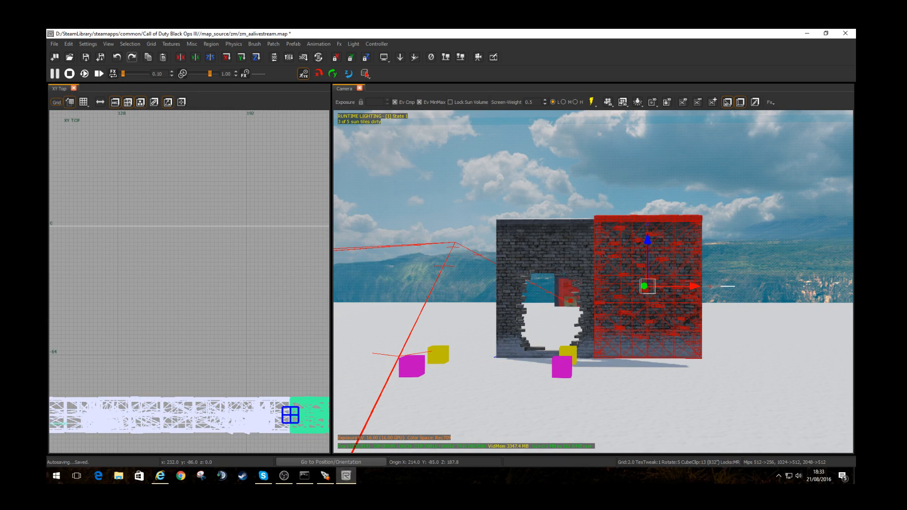
Step: Lower the solid wall in the front view to Z 183.8, level with the damaged wall, and deselect it
{"action": "key", "text": "Escape"}
{"action": "left_click", "coordinate": [290, 415]}
{"action": "key", "text": "ctrl+Tab"}
{"action": "right_click_drag", "start_coordinate": [236, 118], "coordinate": [410, 223]}
{"action": "right_click", "coordinate": [144, 230]}
{"action": "right_click_drag", "start_coordinate": [145, 230], "coordinate": [146, 231]}
{"action": "left_click_drag", "start_coordinate": [243, 200], "coordinate": [244, 208]}
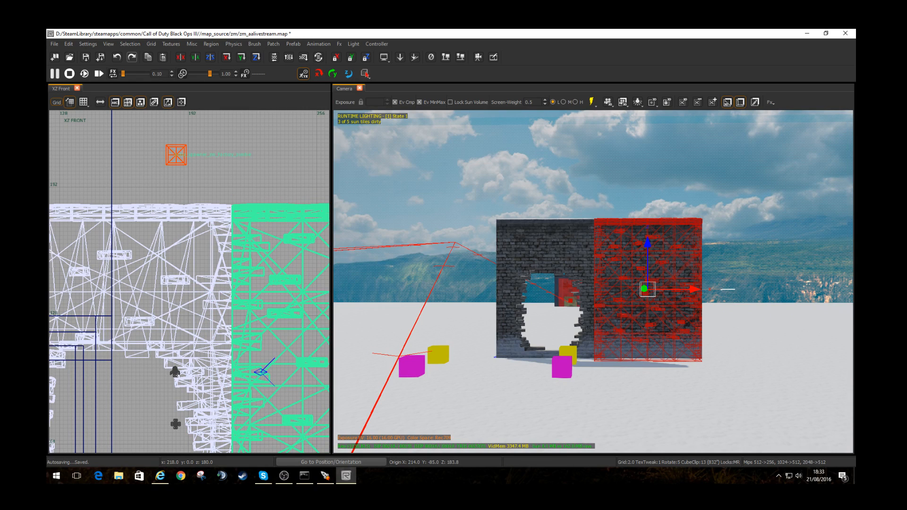
{"action": "key", "text": "Escape"}
{"action": "key", "text": "w"}
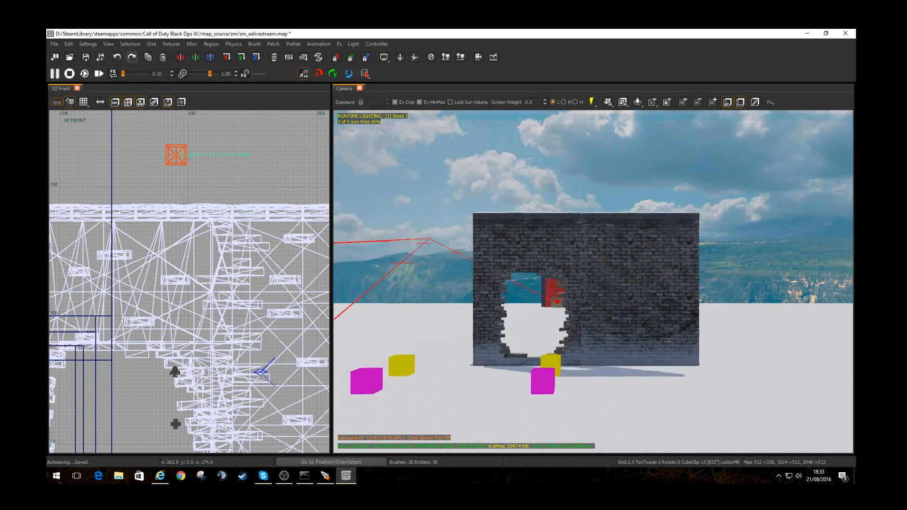
Step: Select the solid church wall, nudge it to X 214.3 in the front view, and deselect it
{"action": "key", "text": "w"}
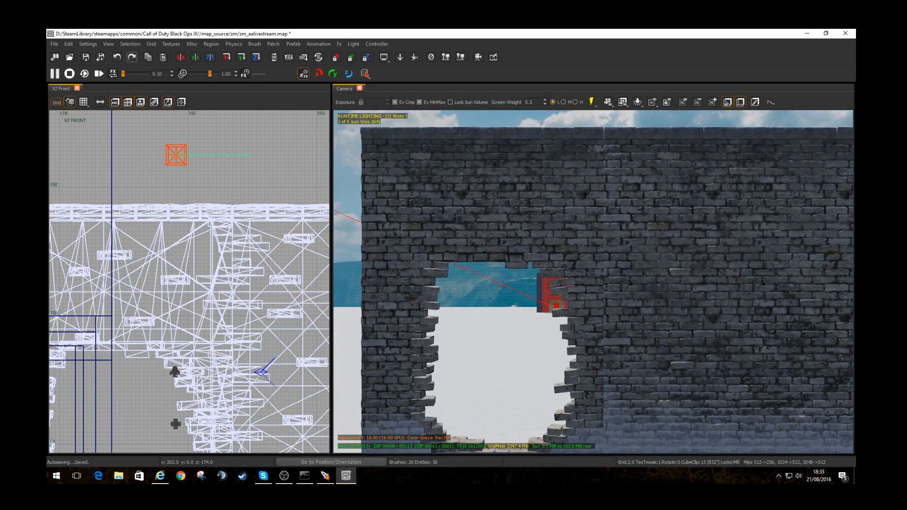
{"action": "left_click", "coordinate": [684, 278], "text": "shift"}
{"action": "scroll", "coordinate": [232, 229], "scroll_direction": "up", "scroll_amount": 6}
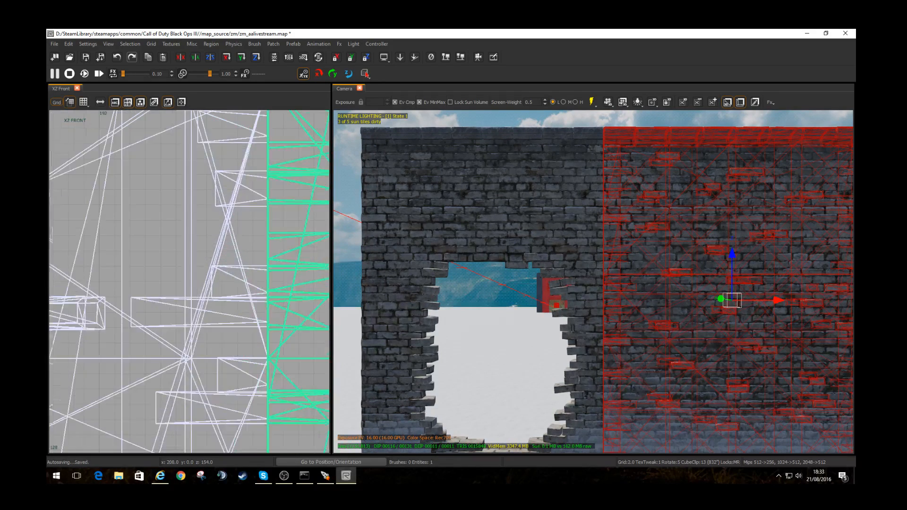
{"action": "right_click_drag", "start_coordinate": [262, 142], "coordinate": [238, 215]}
{"action": "scroll", "coordinate": [238, 215], "scroll_direction": "up", "scroll_amount": 1}
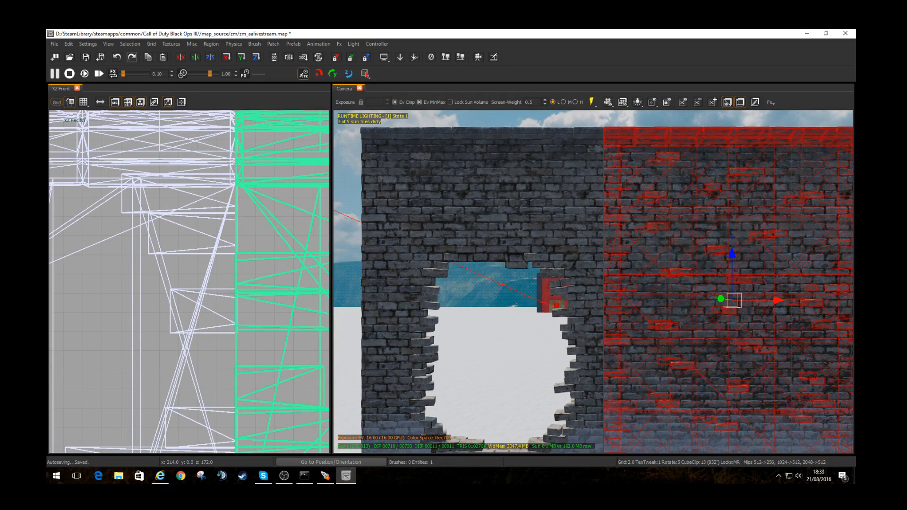
{"action": "scroll", "coordinate": [233, 215], "scroll_direction": "up", "scroll_amount": 3}
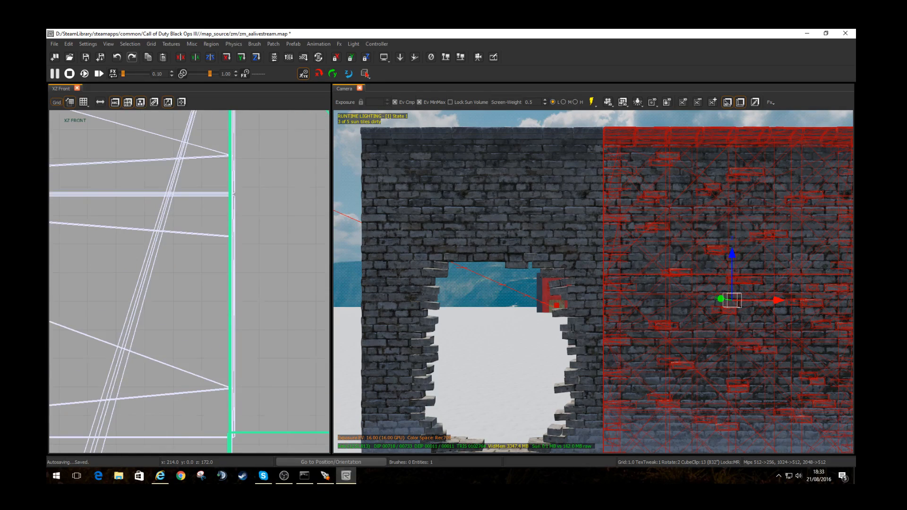
{"action": "scroll", "coordinate": [236, 227], "scroll_direction": "up", "scroll_amount": 1}
{"action": "left_click_drag", "start_coordinate": [244, 227], "coordinate": [258, 227]}
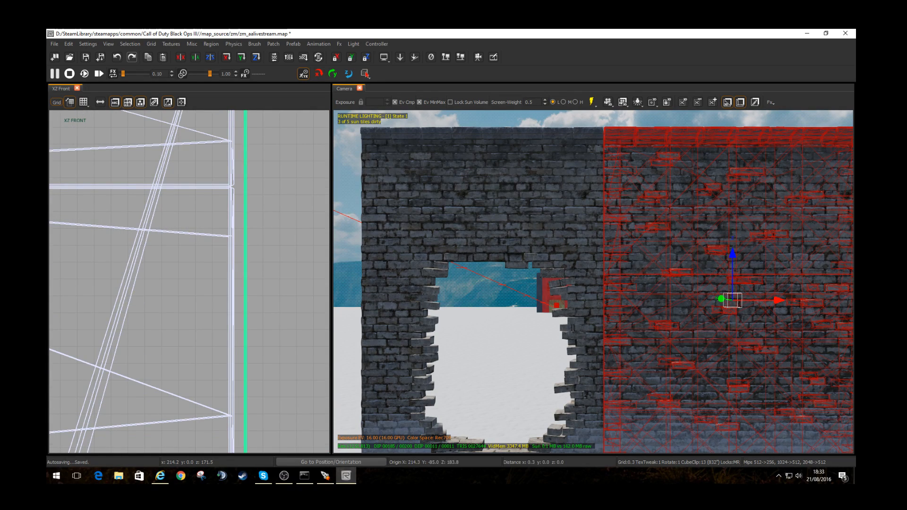
{"action": "key", "text": "Escape"}
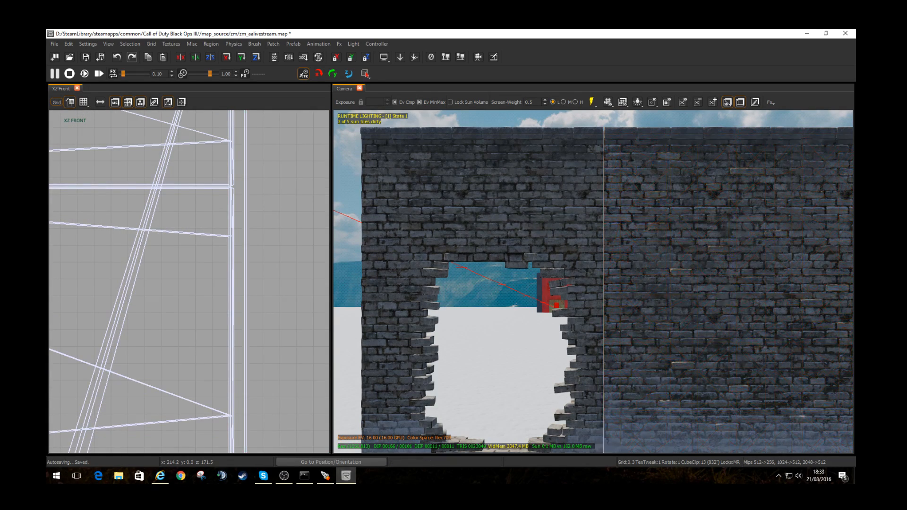
Step: Shift the solid wall back toward the damaged wall in the front view to close the gap, and deselect it
{"action": "left_click", "coordinate": [245, 231], "text": "shift"}
{"action": "left_click_drag", "start_coordinate": [245, 232], "coordinate": [228, 232]}
{"action": "key", "text": "Escape"}
Step: Duplicate the solid church wall in the top view and move the copy to the opposite end of the damaged wall
{"action": "scroll", "coordinate": [647, 289], "scroll_direction": "down", "scroll_amount": 5}
{"action": "left_click", "coordinate": [647, 289], "text": "shift"}
{"action": "key", "text": "ctrl+Tab"}
{"action": "key", "text": "ctrl+Tab"}
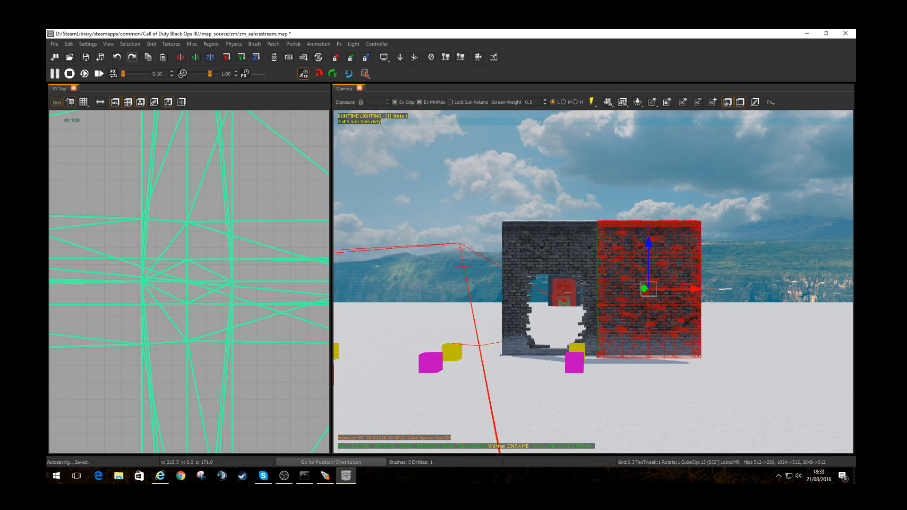
{"action": "scroll", "coordinate": [647, 289], "scroll_direction": "up", "scroll_amount": 5}
{"action": "scroll", "coordinate": [647, 289], "scroll_direction": "down", "scroll_amount": 5}
{"action": "scroll", "coordinate": [217, 289], "scroll_direction": "down", "scroll_amount": 15}
{"action": "right_click_drag", "start_coordinate": [217, 289], "coordinate": [302, 299]}
{"action": "key", "text": "space"}
{"action": "left_click_drag", "start_coordinate": [325, 305], "coordinate": [53, 294]}
{"action": "scroll", "coordinate": [79, 301], "scroll_direction": "down", "scroll_amount": 3}
{"action": "mouse_move", "coordinate": [79, 301]}
{"action": "right_mouse_down"}
{"action": "mouse_move", "coordinate": [108, 311]}
{"action": "mouse_move", "coordinate": [200, 311]}
{"action": "right_mouse_up"}
{"action": "left_click_drag", "start_coordinate": [200, 307], "coordinate": [125, 308]}
Step: Align the duplicated wall at X -54, Y -85 in the top view, flush against the damaged wall, and deselect it
{"action": "scroll", "coordinate": [189, 302], "scroll_direction": "up", "scroll_amount": 6}
{"action": "left_click_drag", "start_coordinate": [237, 307], "coordinate": [259, 302]}
{"action": "scroll", "coordinate": [260, 301], "scroll_direction": "up", "scroll_amount": 5}
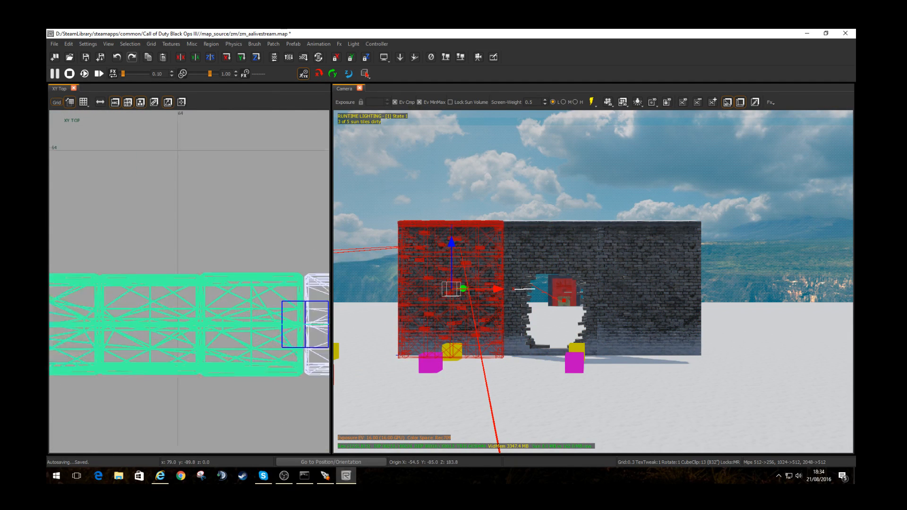
{"action": "right_click_drag", "start_coordinate": [298, 290], "coordinate": [237, 288]}
{"action": "left_click_drag", "start_coordinate": [241, 386], "coordinate": [246, 389]}
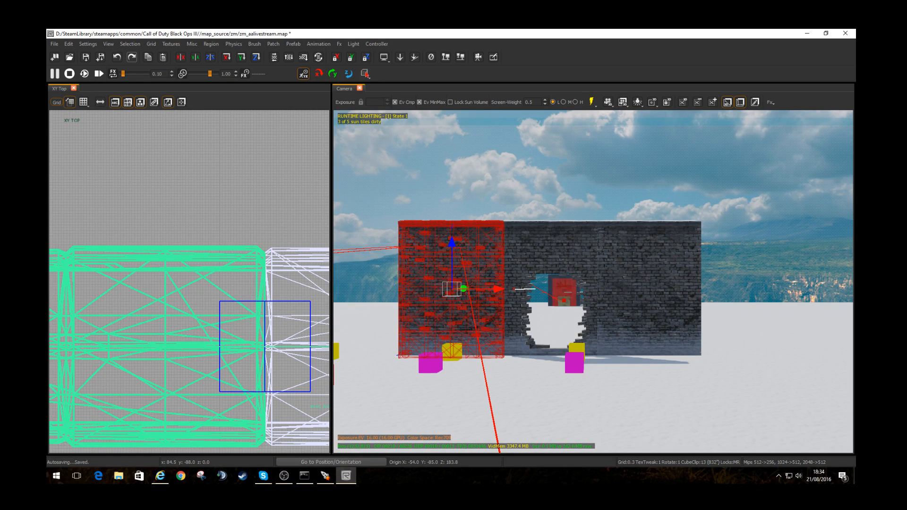
{"action": "key", "text": "Escape"}
Step: Open the model browser in place of the top view and search for "vista" models with the Favorites filter turned off
{"action": "right_click_drag", "start_coordinate": [593, 282], "coordinate": [463, 316]}
{"action": "scroll", "coordinate": [210, 315], "scroll_direction": "down", "scroll_amount": 5}
{"action": "scroll", "coordinate": [199, 317], "scroll_direction": "down", "scroll_amount": 3}
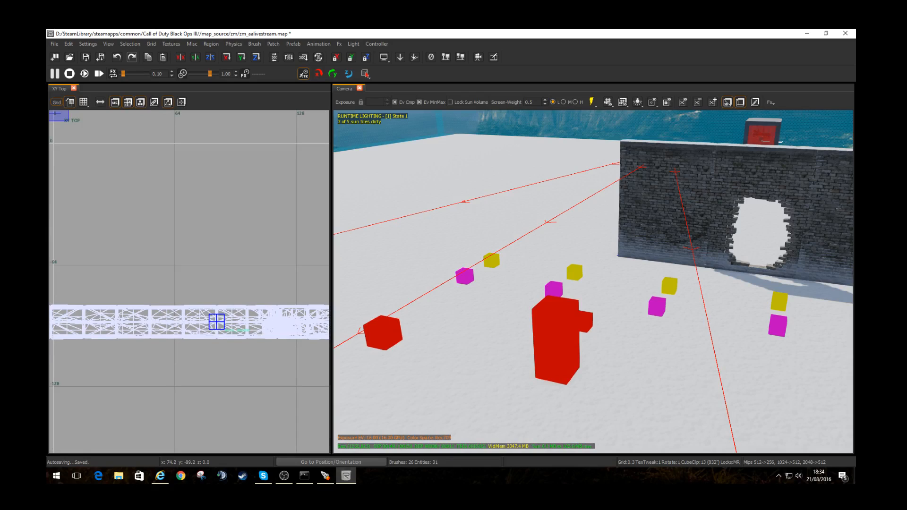
{"action": "key", "text": "m"}
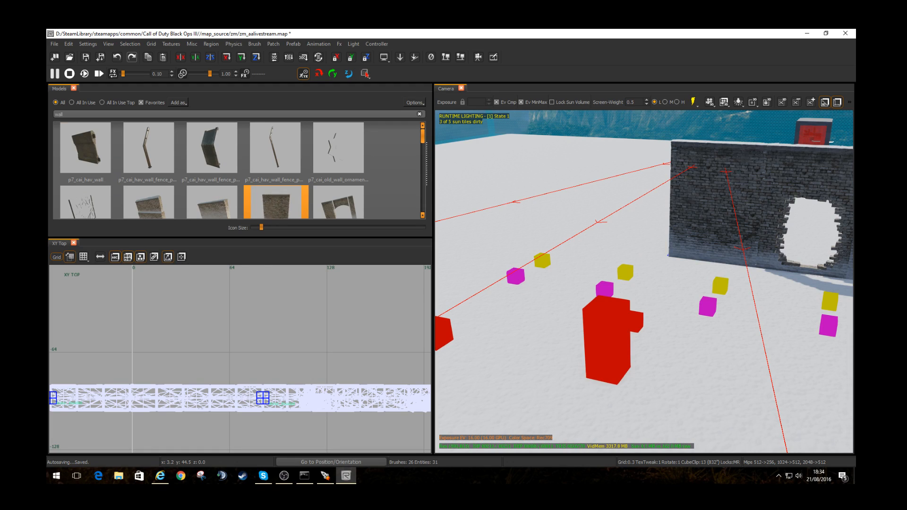
{"action": "double_click", "coordinate": [59, 114]}
{"action": "type", "text": "vista"}
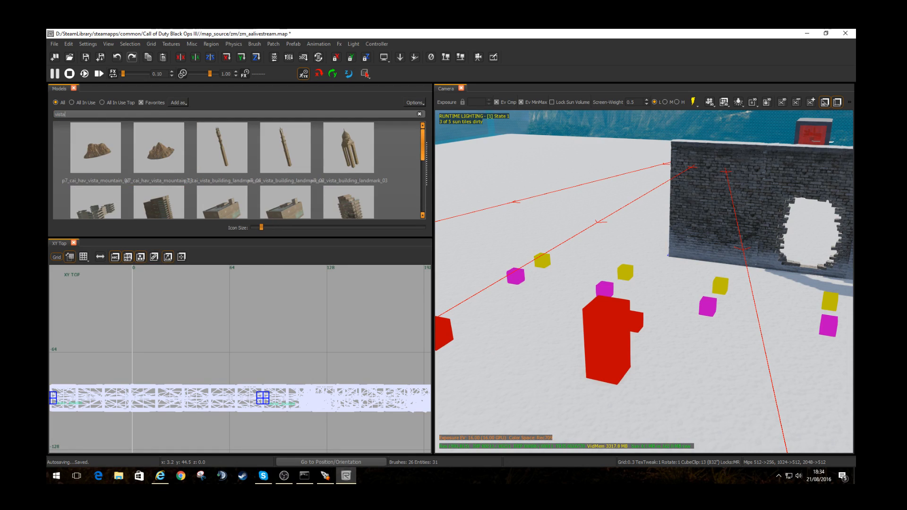
{"action": "left_click", "coordinate": [74, 242]}
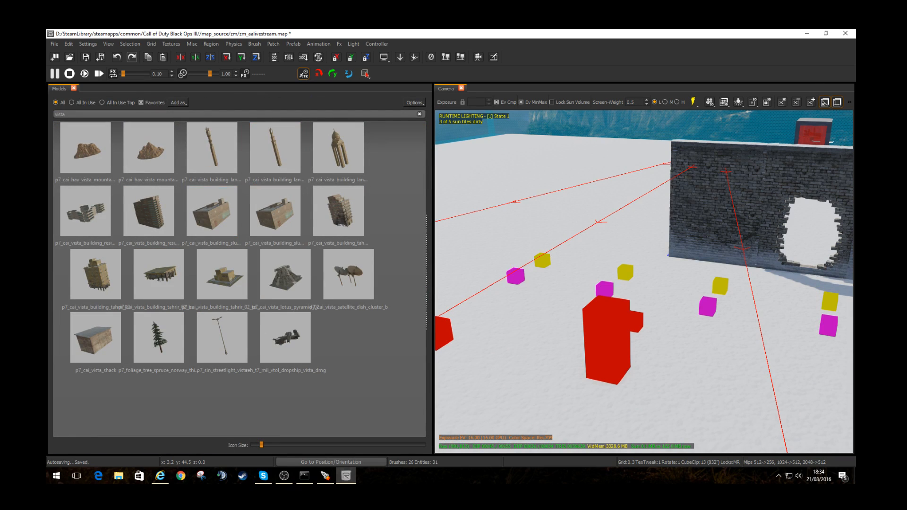
{"action": "left_click", "coordinate": [141, 102]}
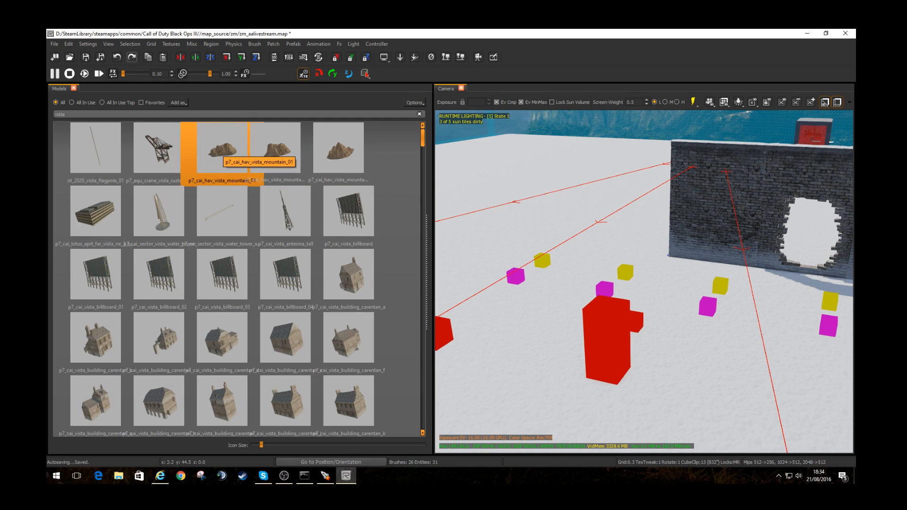
Step: Place the p7_cai_hav_vista_mountain_01 model in the camera view and restore the XY Top view below a shortened model browser
{"action": "left_click_drag", "start_coordinate": [223, 149], "coordinate": [484, 177]}
{"action": "left_click_drag", "start_coordinate": [226, 150], "coordinate": [283, 156]}
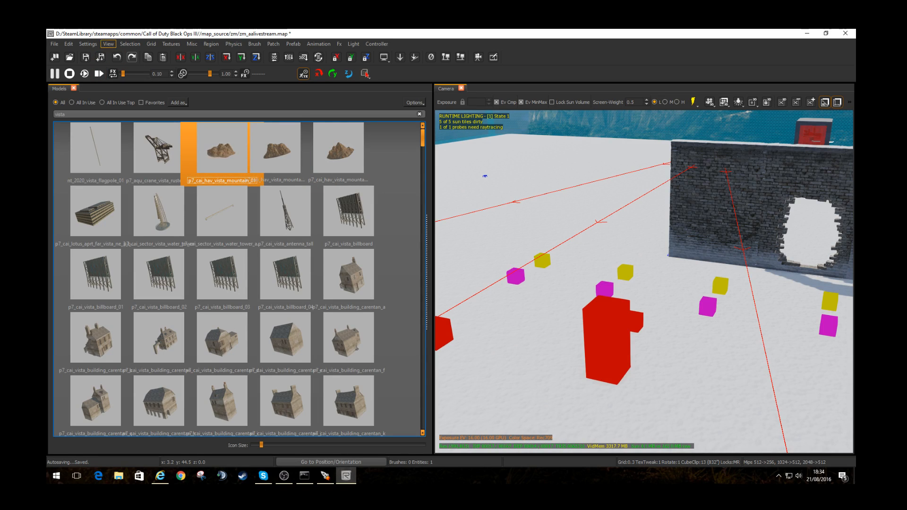
{"action": "left_click", "coordinate": [109, 43]}
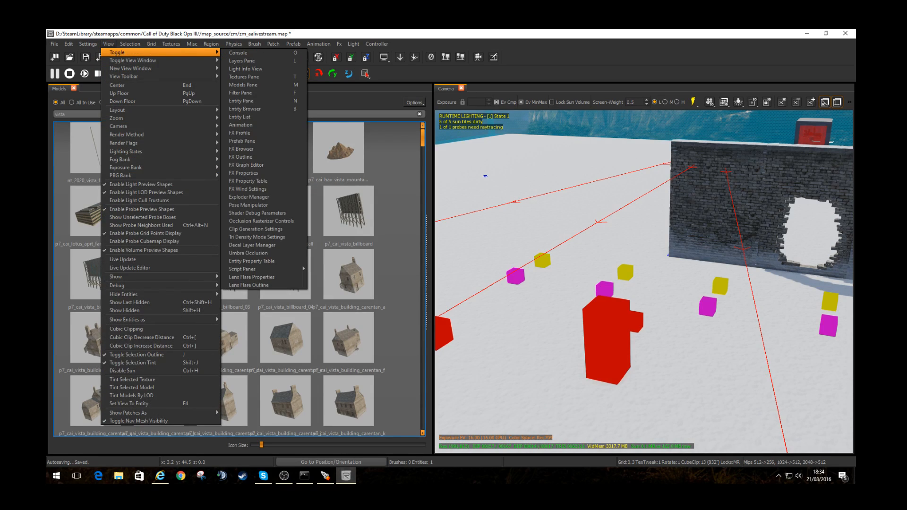
{"action": "mouse_move", "coordinate": [151, 60]}
{"action": "left_click", "coordinate": [236, 86]}
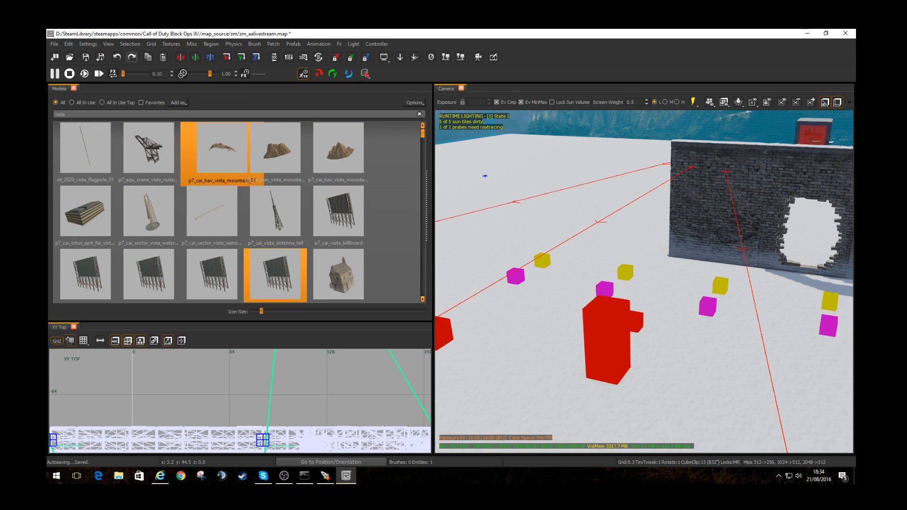
{"action": "left_click_drag", "start_coordinate": [286, 321], "coordinate": [277, 180]}
Step: Move the mountain northwest of the map in the top view, lower it to Z 5098.8, and deselect it
{"action": "scroll", "coordinate": [260, 284], "scroll_direction": "down", "scroll_amount": 12}
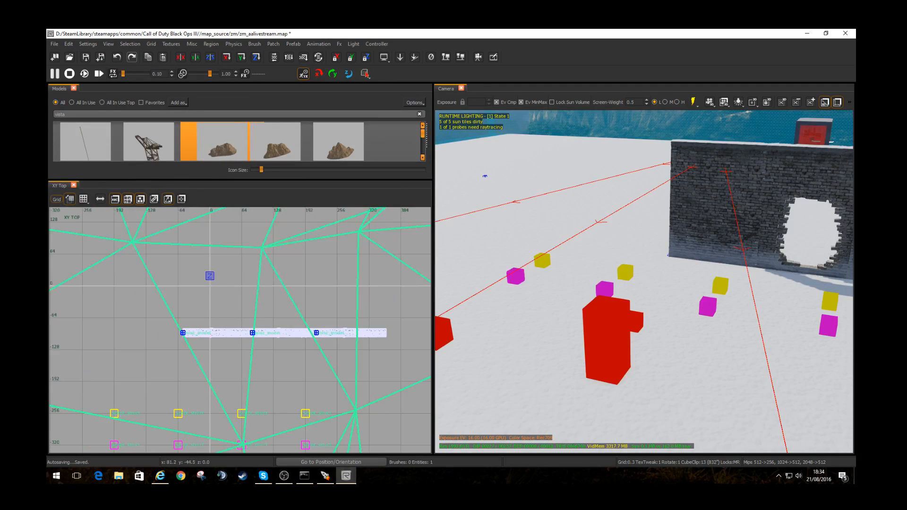
{"action": "scroll", "coordinate": [260, 279], "scroll_direction": "down", "scroll_amount": 12}
{"action": "left_click_drag", "start_coordinate": [273, 284], "coordinate": [235, 247]}
{"action": "right_click_drag", "start_coordinate": [614, 264], "coordinate": [614, 189]}
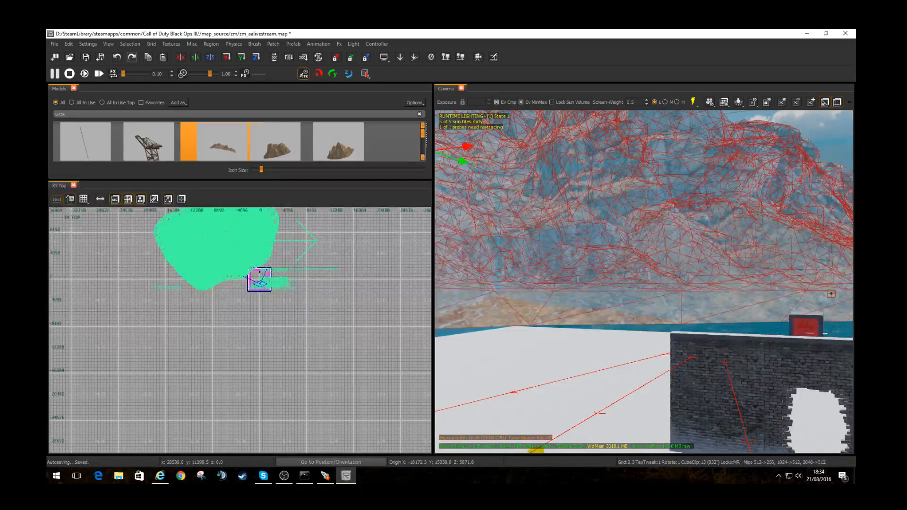
{"action": "left_click_drag", "start_coordinate": [614, 212], "coordinate": [604, 437]}
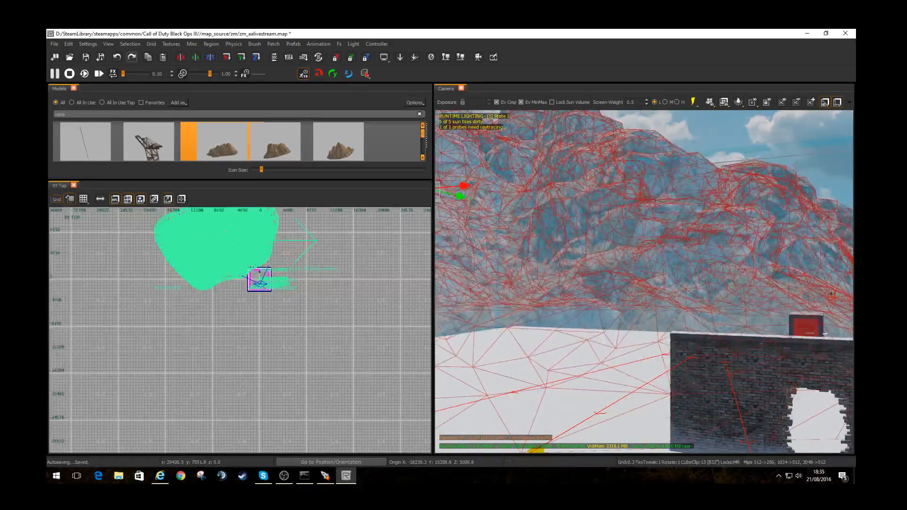
{"action": "key", "text": "Escape"}
Step: Duplicate the mountain in the top view, move the copy southwest of the map, and rotate it about the vertical axis
{"action": "mouse_move", "coordinate": [614, 283]}
{"action": "right_mouse_down"}
{"action": "mouse_move", "coordinate": [495, 283]}
{"action": "mouse_move", "coordinate": [661, 283]}
{"action": "right_mouse_up"}
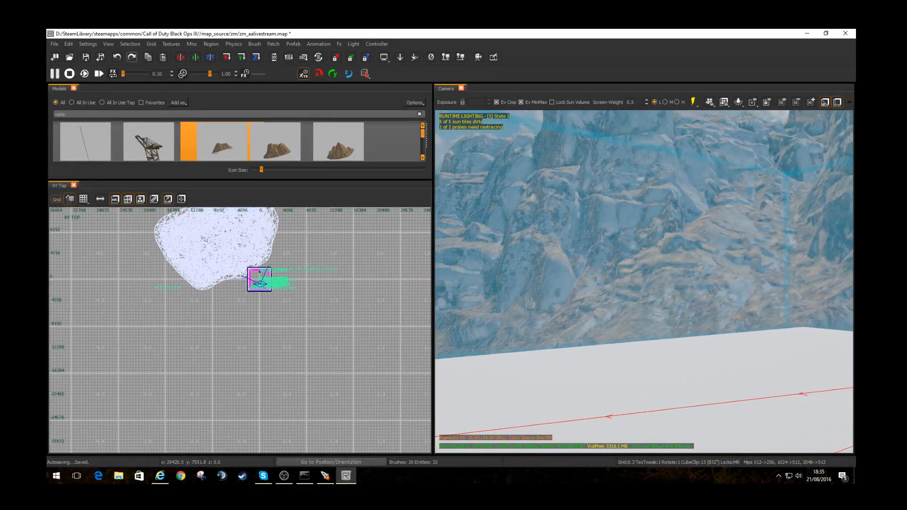
{"action": "left_click", "coordinate": [215, 252], "text": "shift"}
{"action": "key", "text": "space"}
{"action": "left_click_drag", "start_coordinate": [216, 252], "coordinate": [299, 318]}
{"action": "key", "text": "r"}
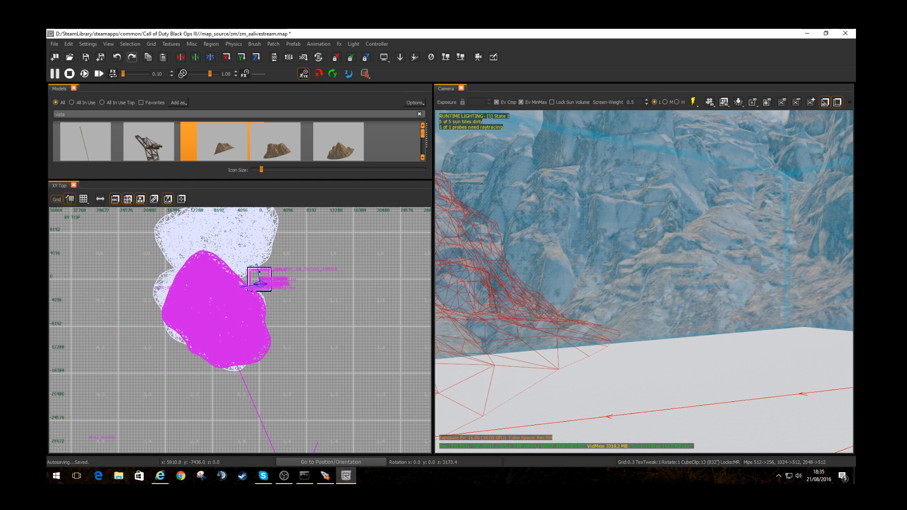
{"action": "key", "text": "r"}
Step: Add two more rotated mountain copies southeast and northeast of the map in the top view, enclosing the play area
{"action": "left_click_drag", "start_coordinate": [208, 304], "coordinate": [365, 237]}
{"action": "key", "text": "r"}
{"action": "key", "text": "r"}
{"action": "key", "text": "space"}
{"action": "key", "text": "r"}
{"action": "key", "text": "r"}
{"action": "left_click_drag", "start_coordinate": [282, 257], "coordinate": [290, 242]}
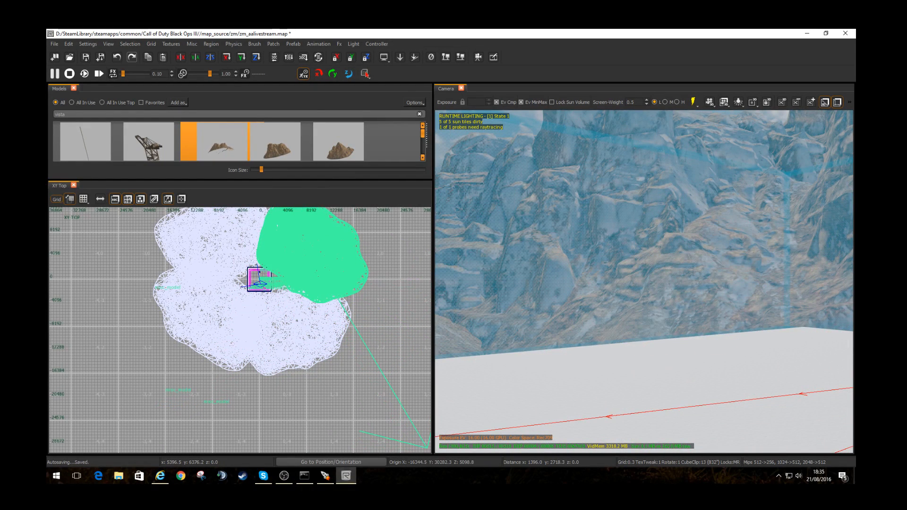
{"action": "key", "text": "Escape"}
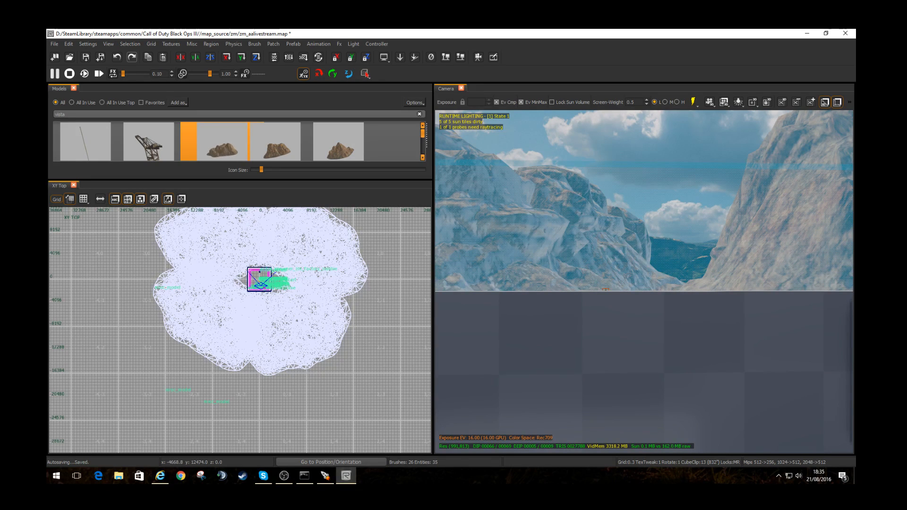
Step: Enlarge the model browser and look through the vista models for more background scenery
{"action": "left_click_drag", "start_coordinate": [240, 180], "coordinate": [240, 399]}
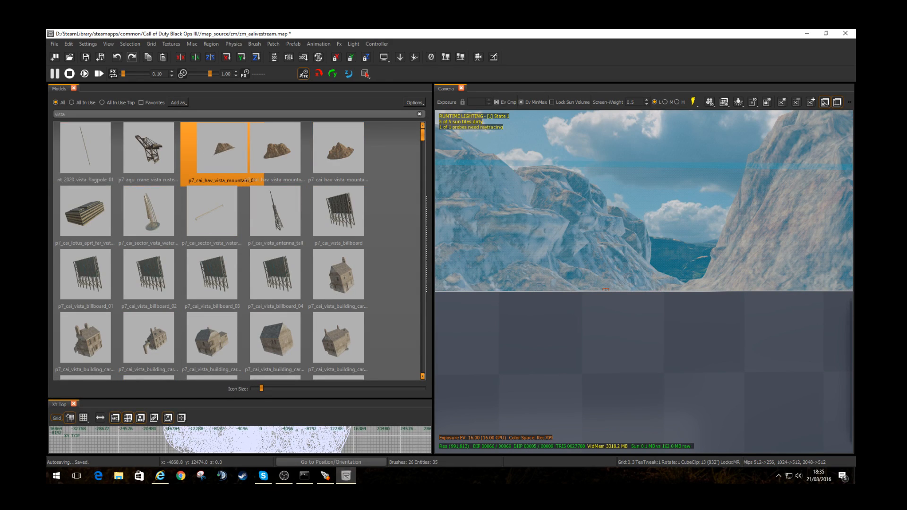
{"action": "scroll", "coordinate": [275, 274], "scroll_direction": "down", "scroll_amount": 3}
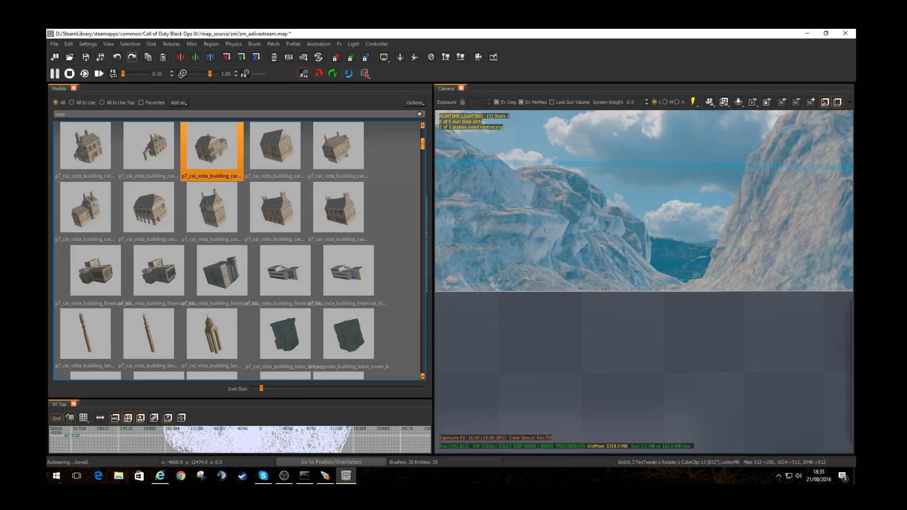
{"action": "left_click", "coordinate": [149, 208]}
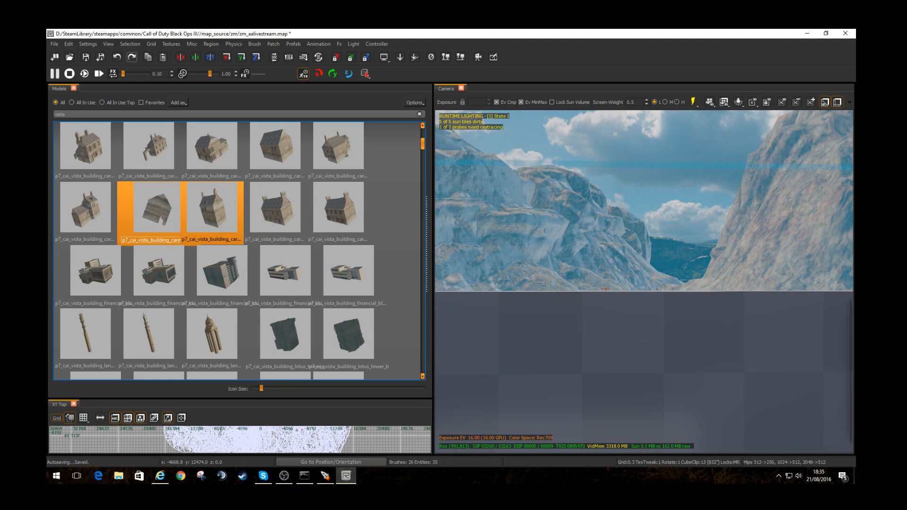
{"action": "scroll", "coordinate": [275, 208], "scroll_direction": "down", "scroll_amount": 3}
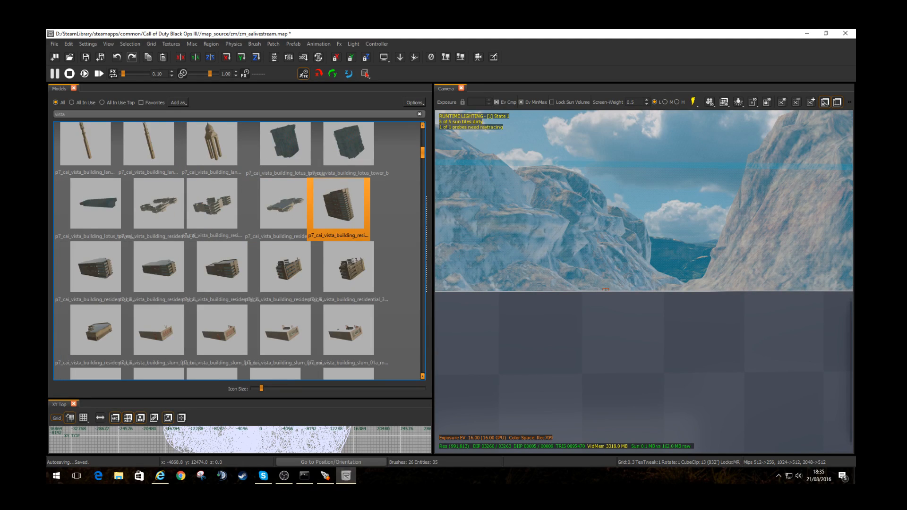
{"action": "scroll", "coordinate": [338, 207], "scroll_direction": "up", "scroll_amount": 6}
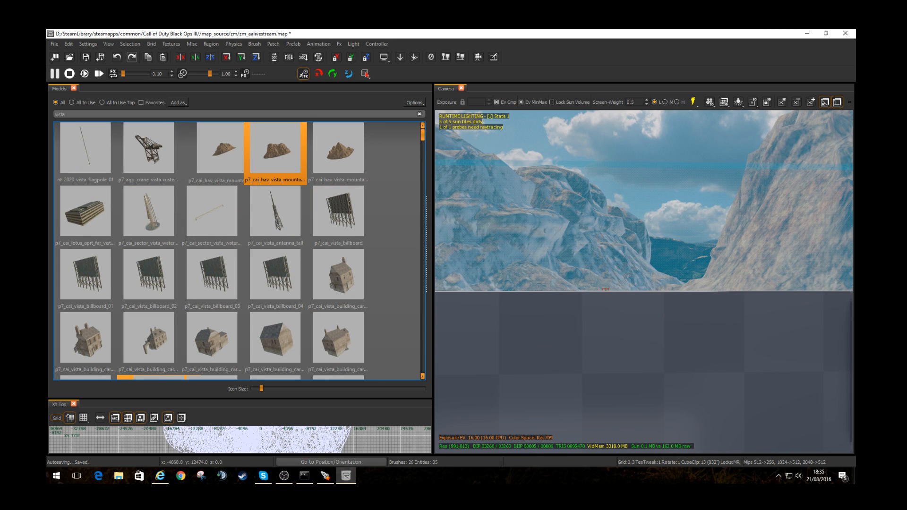
{"action": "scroll", "coordinate": [275, 260], "scroll_direction": "down", "scroll_amount": 6}
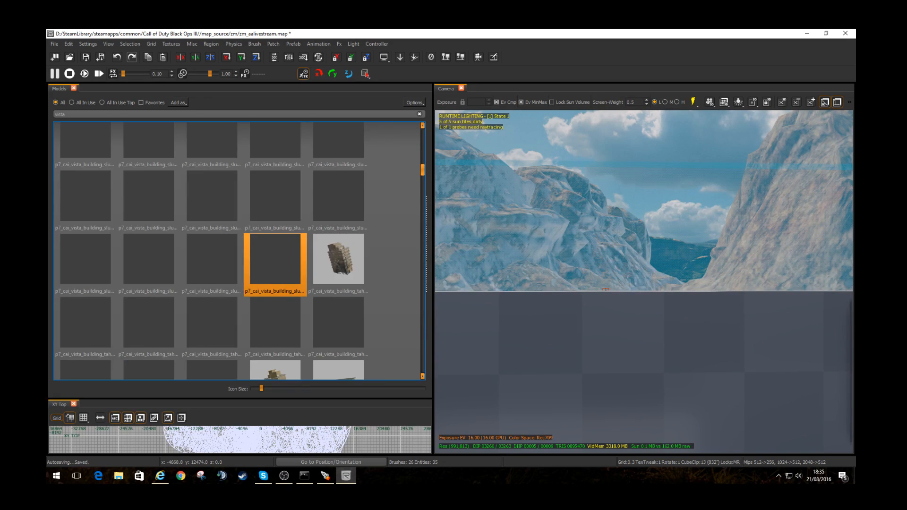
{"action": "scroll", "coordinate": [278, 260], "scroll_direction": "down", "scroll_amount": 3}
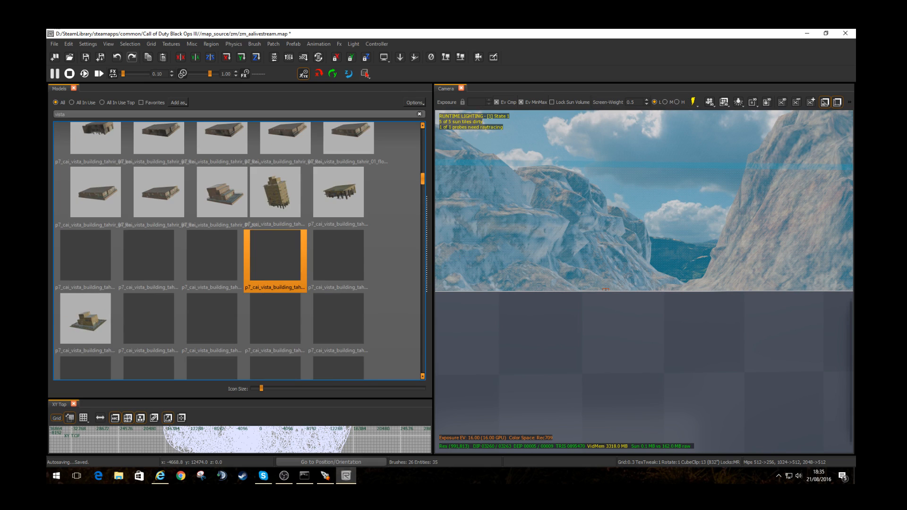
{"action": "scroll", "coordinate": [349, 260], "scroll_direction": "down", "scroll_amount": 3}
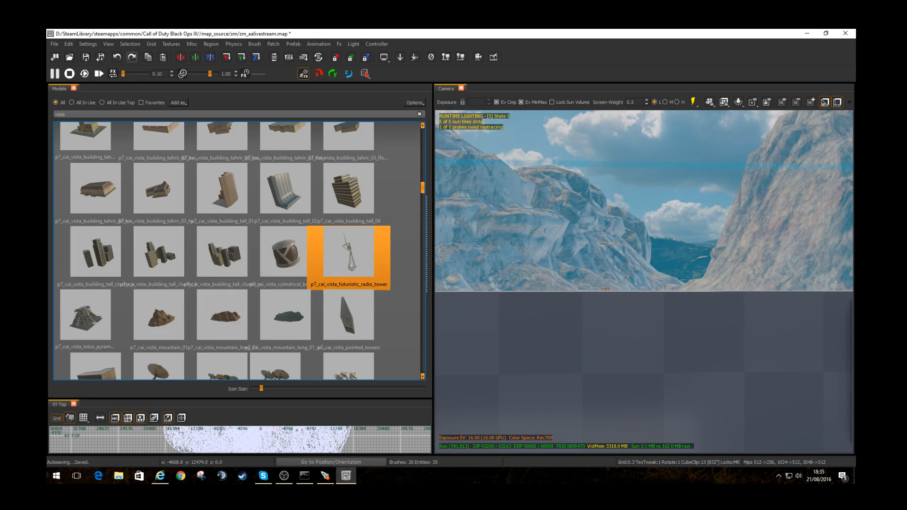
{"action": "scroll", "coordinate": [348, 257], "scroll_direction": "down", "scroll_amount": 1}
{"action": "scroll", "coordinate": [349, 258], "scroll_direction": "up", "scroll_amount": 1}
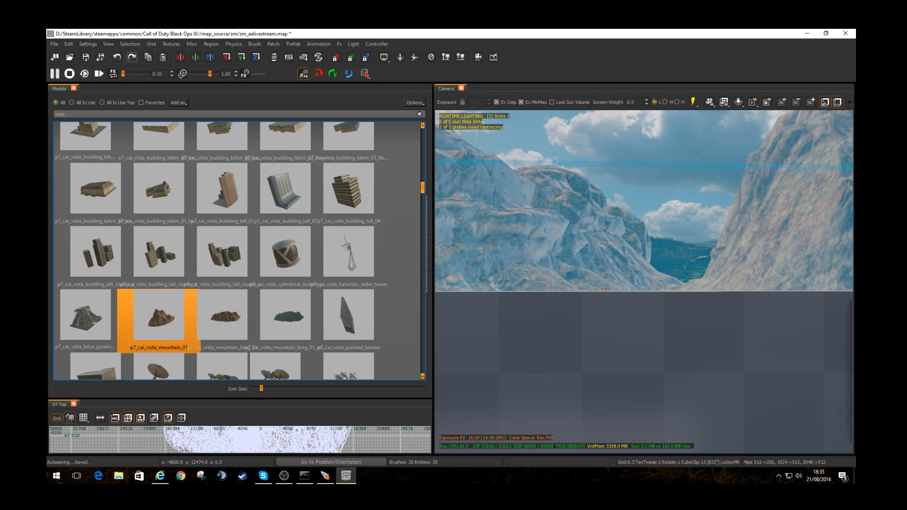
Step: Add the p7_cai_vista_lotus_pyramid_02 model to the map and look over it in the camera view
{"action": "double_click", "coordinate": [85, 316]}
{"action": "scroll", "coordinate": [643, 283], "scroll_direction": "up", "scroll_amount": 1}
{"action": "scroll", "coordinate": [643, 283], "scroll_direction": "down", "scroll_amount": 3}
{"action": "scroll", "coordinate": [644, 283], "scroll_direction": "down", "scroll_amount": 6}
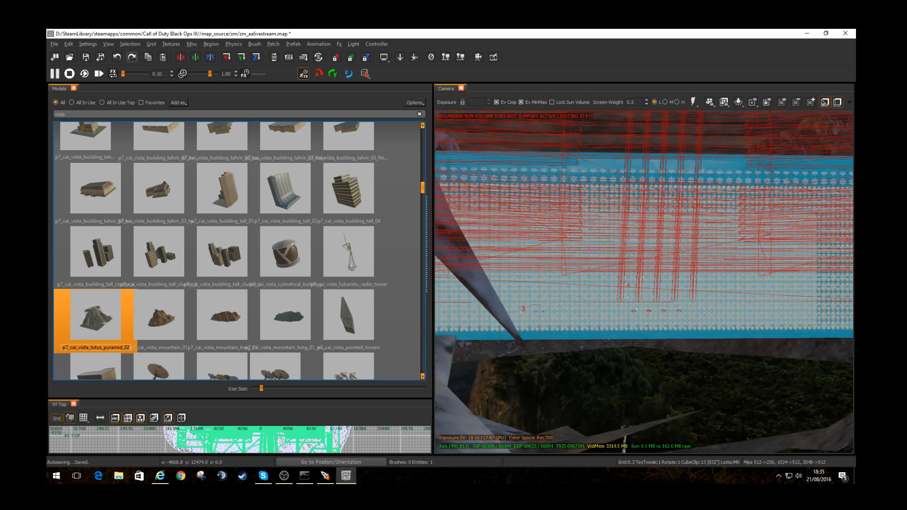
{"action": "scroll", "coordinate": [643, 283], "scroll_direction": "down", "scroll_amount": 7}
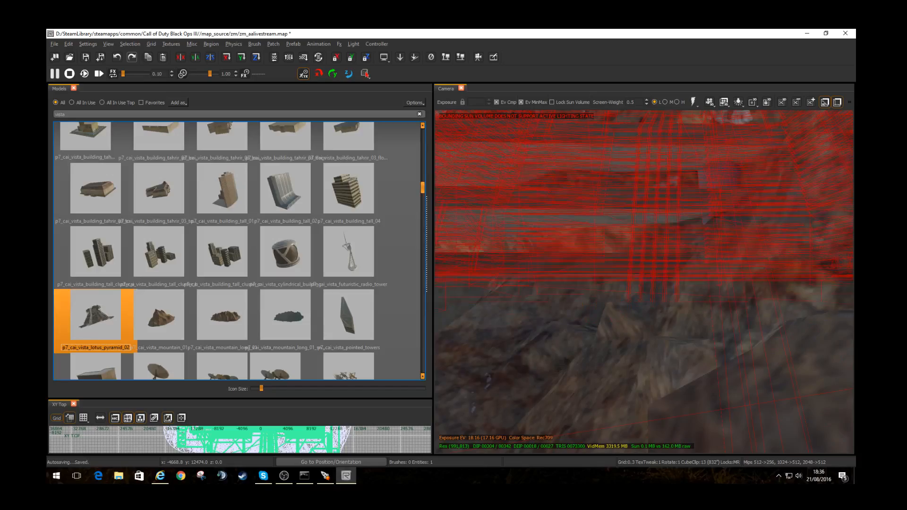
{"action": "scroll", "coordinate": [644, 284], "scroll_direction": "down", "scroll_amount": 7}
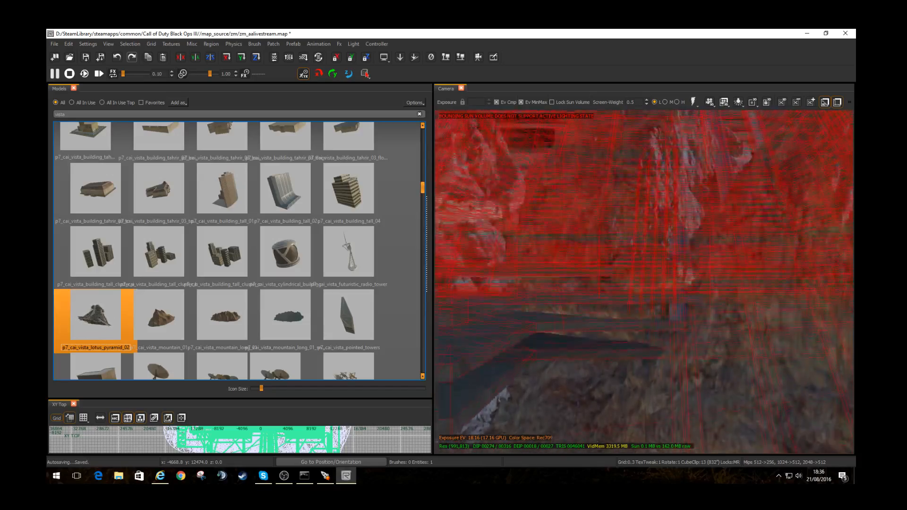
Step: Try the lotus pyramid east of the mountains in the top view, view it in the camera, and delete it
{"action": "right_click_drag", "start_coordinate": [644, 283], "coordinate": [765, 283]}
{"action": "left_click_drag", "start_coordinate": [240, 399], "coordinate": [240, 168]}
{"action": "scroll", "coordinate": [275, 258], "scroll_direction": "down", "scroll_amount": 3}
{"action": "left_click_drag", "start_coordinate": [276, 259], "coordinate": [390, 265]}
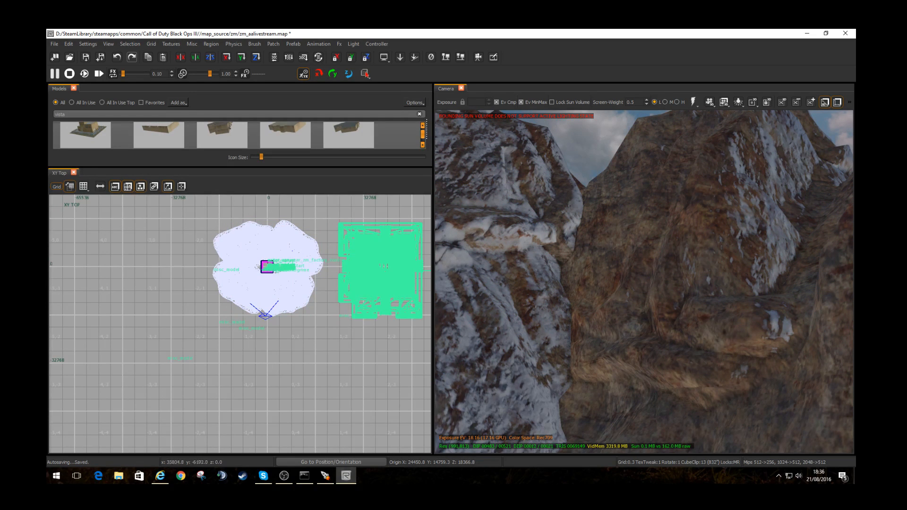
{"action": "right_click_drag", "start_coordinate": [590, 293], "coordinate": [635, 227]}
{"action": "key", "text": "Escape"}
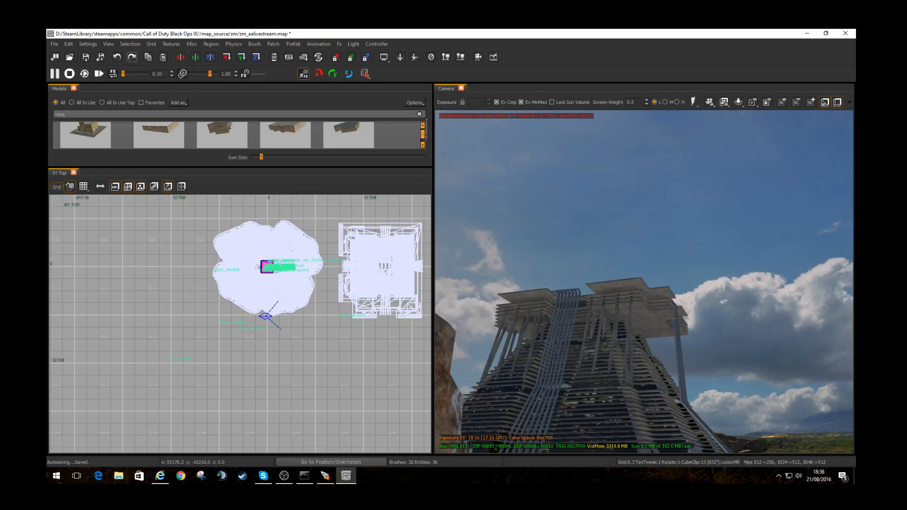
{"action": "left_click", "coordinate": [604, 373], "text": "shift"}
{"action": "key", "text": "BackSpace"}
Step: Examine the snowy play area, the red-door room and the broken brick wall against the surrounding mountains in the camera view
{"action": "right_click_drag", "start_coordinate": [633, 312], "coordinate": [510, 350]}
{"action": "right_click_drag", "start_coordinate": [644, 293], "coordinate": [557, 255]}
{"action": "scroll", "coordinate": [643, 281], "scroll_direction": "up", "scroll_amount": 6}
{"action": "scroll", "coordinate": [644, 281], "scroll_direction": "up", "scroll_amount": 3}
{"action": "right_click_drag", "start_coordinate": [644, 282], "coordinate": [583, 267]}
{"action": "scroll", "coordinate": [644, 282], "scroll_direction": "up", "scroll_amount": 2}
{"action": "right_click_drag", "start_coordinate": [644, 282], "coordinate": [807, 336]}
{"action": "scroll", "coordinate": [643, 282], "scroll_direction": "up", "scroll_amount": 5}
{"action": "scroll", "coordinate": [644, 281], "scroll_direction": "up", "scroll_amount": 2}
{"action": "scroll", "coordinate": [644, 282], "scroll_direction": "up", "scroll_amount": 2}
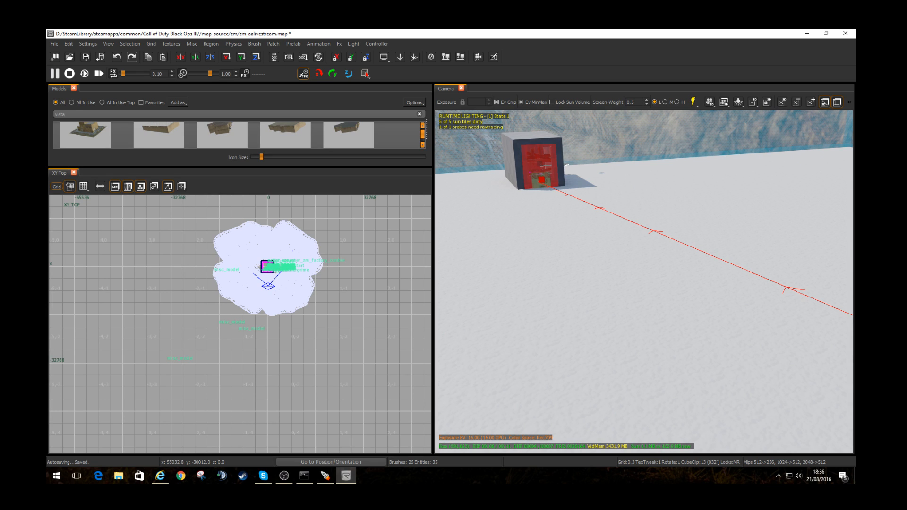
{"action": "right_click_drag", "start_coordinate": [644, 282], "coordinate": [723, 286]}
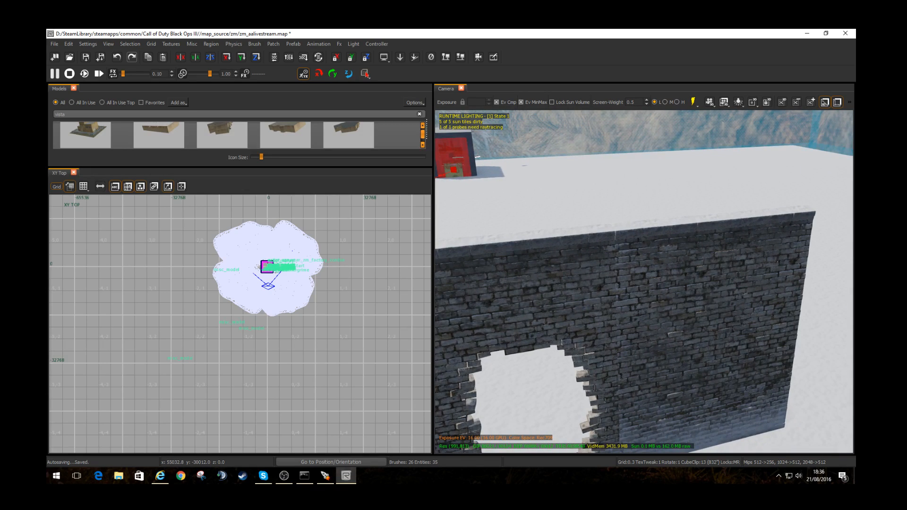
{"action": "right_click_drag", "start_coordinate": [644, 282], "coordinate": [661, 321]}
{"action": "right_click_drag", "start_coordinate": [644, 281], "coordinate": [590, 283]}
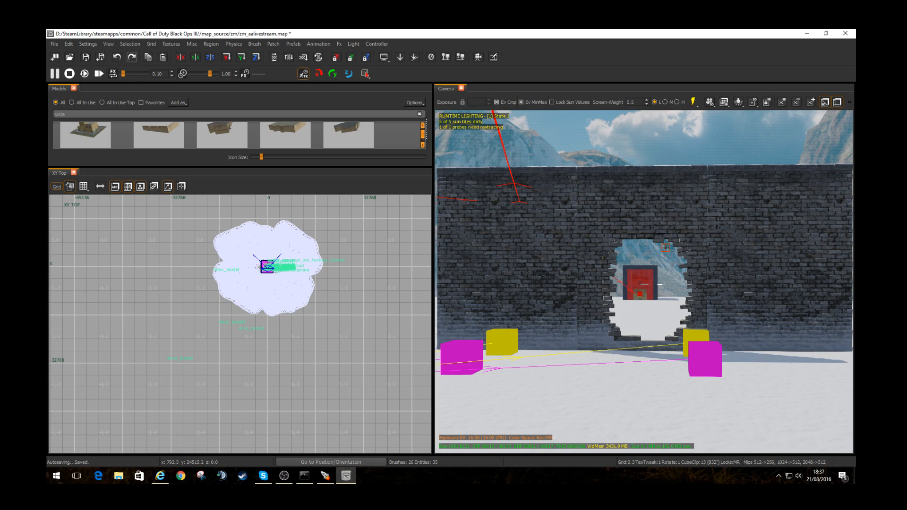
Step: Place the p7_cai_vista_lotus_pyramid_02 model in front of the broken brick wall and set its modelscale to 0.10
{"action": "left_click_drag", "start_coordinate": [224, 167], "coordinate": [224, 378]}
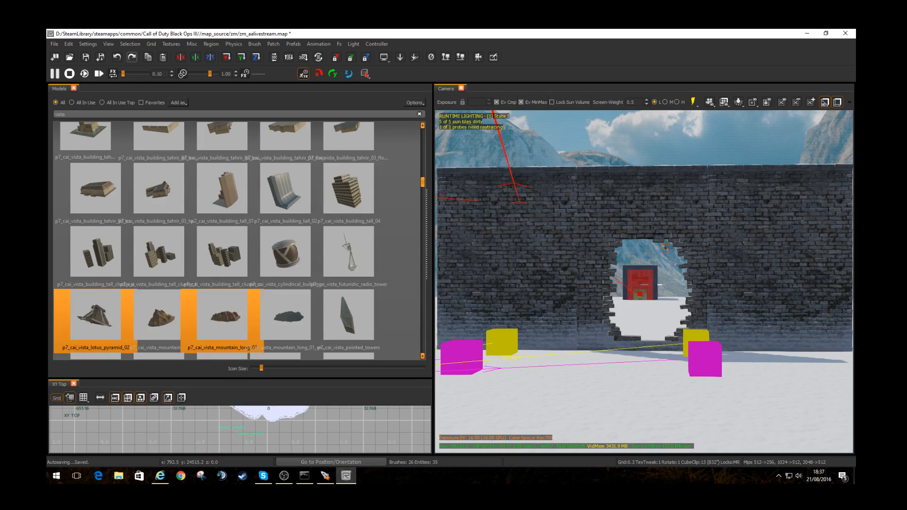
{"action": "scroll", "coordinate": [222, 257], "scroll_direction": "down", "scroll_amount": 1}
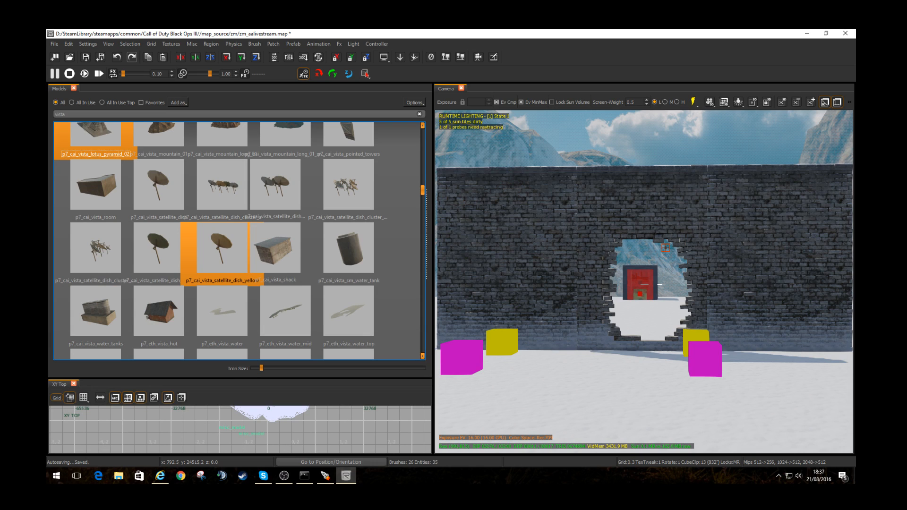
{"action": "scroll", "coordinate": [222, 257], "scroll_direction": "up", "scroll_amount": 1}
{"action": "left_click_drag", "start_coordinate": [95, 314], "coordinate": [598, 367]}
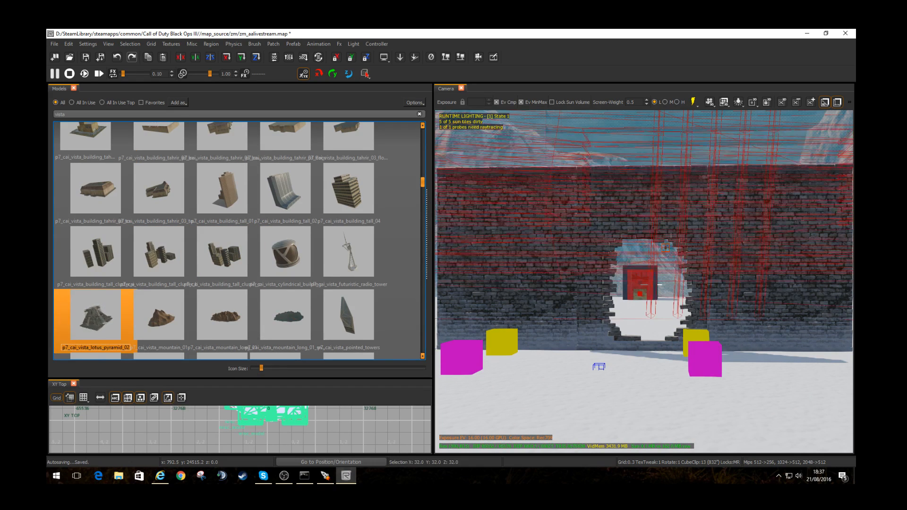
{"action": "key", "text": "n"}
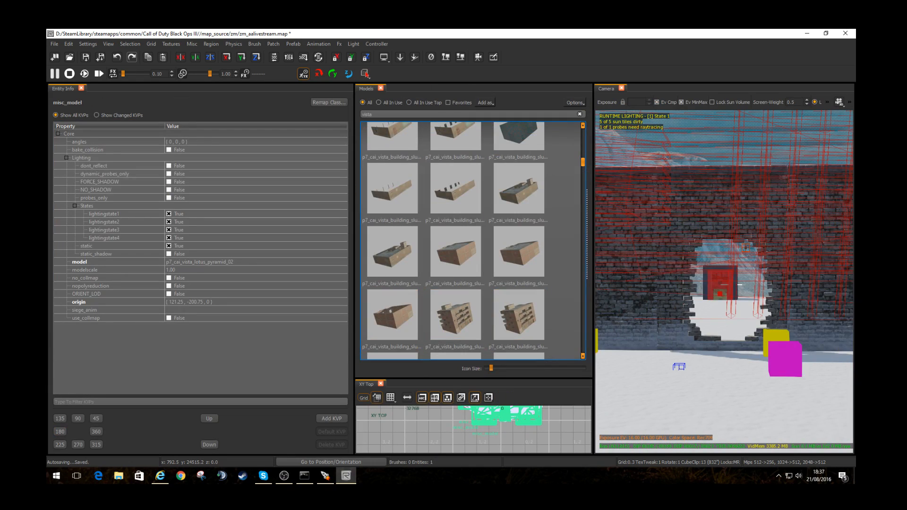
{"action": "left_click", "coordinate": [198, 269]}
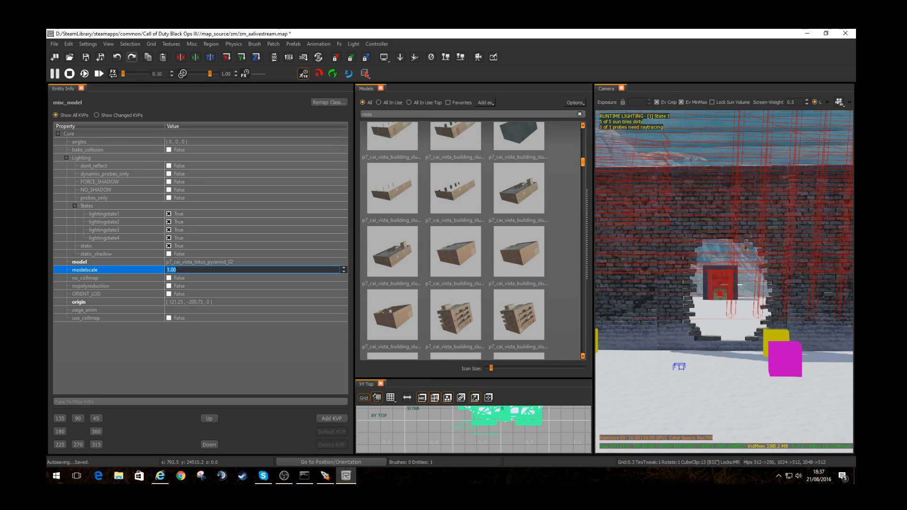
{"action": "left_click", "coordinate": [199, 261]}
{"action": "left_click", "coordinate": [198, 269]}
{"action": "key", "text": "BackSpace"}
{"action": "type", "text": ".1"}
{"action": "key", "text": "Return"}
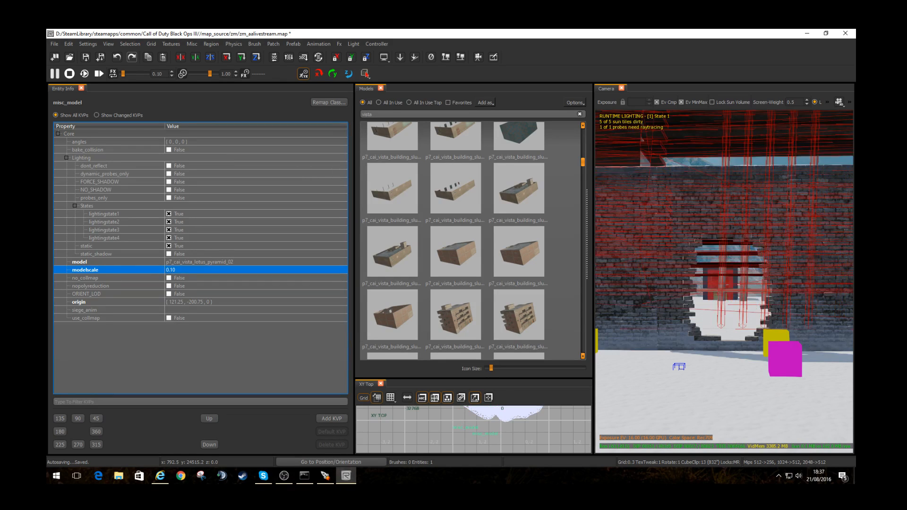
Step: Check the scaled-down lotus pyramid in the camera view, reapply its modelscale value, and delete the model
{"action": "mouse_move", "coordinate": [724, 282]}
{"action": "right_mouse_down"}
{"action": "mouse_move", "coordinate": [724, 274]}
{"action": "mouse_move", "coordinate": [727, 284]}
{"action": "mouse_move", "coordinate": [746, 278]}
{"action": "mouse_move", "coordinate": [722, 278]}
{"action": "right_mouse_up"}
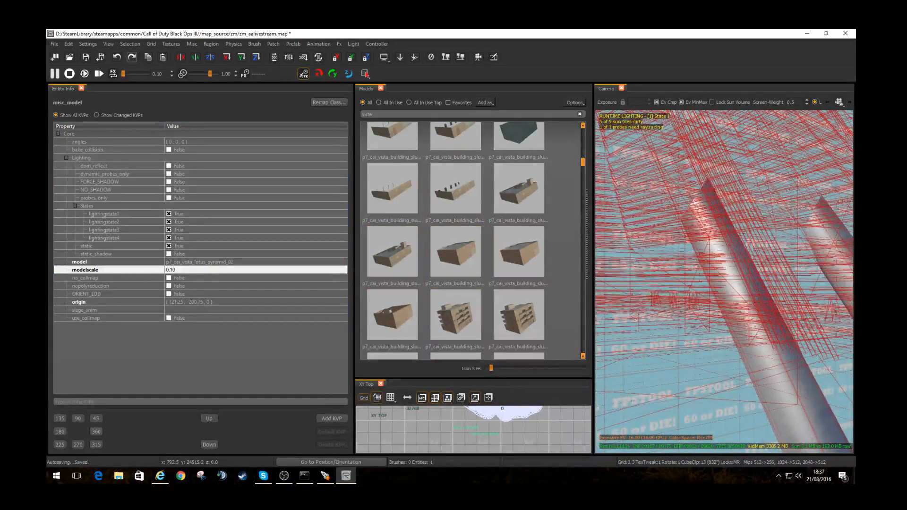
{"action": "left_click", "coordinate": [199, 269]}
{"action": "key", "text": "Return"}
{"action": "left_click", "coordinate": [198, 270]}
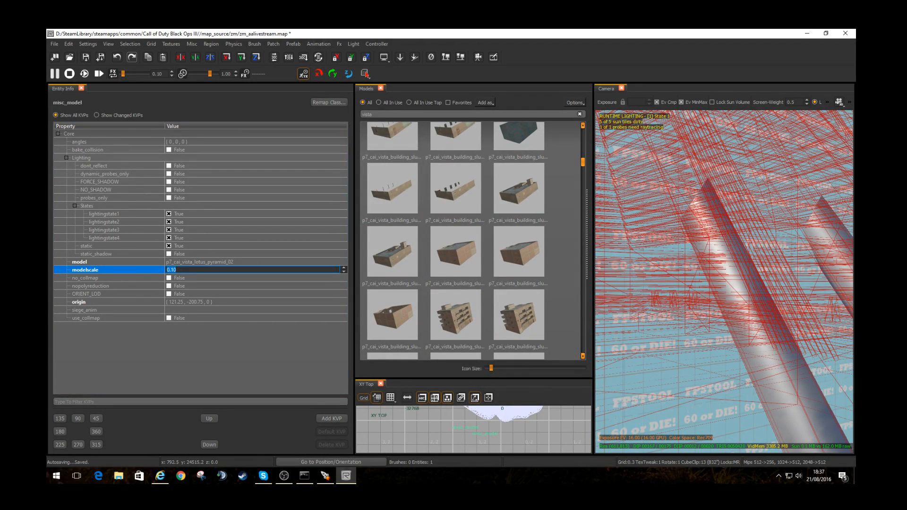
{"action": "key", "text": "Return"}
{"action": "mouse_move", "coordinate": [723, 264]}
{"action": "right_mouse_down"}
{"action": "mouse_move", "coordinate": [737, 286]}
{"action": "mouse_move", "coordinate": [714, 275]}
{"action": "mouse_move", "coordinate": [712, 282]}
{"action": "mouse_move", "coordinate": [724, 278]}
{"action": "right_mouse_up"}
{"action": "key", "text": "BackSpace"}
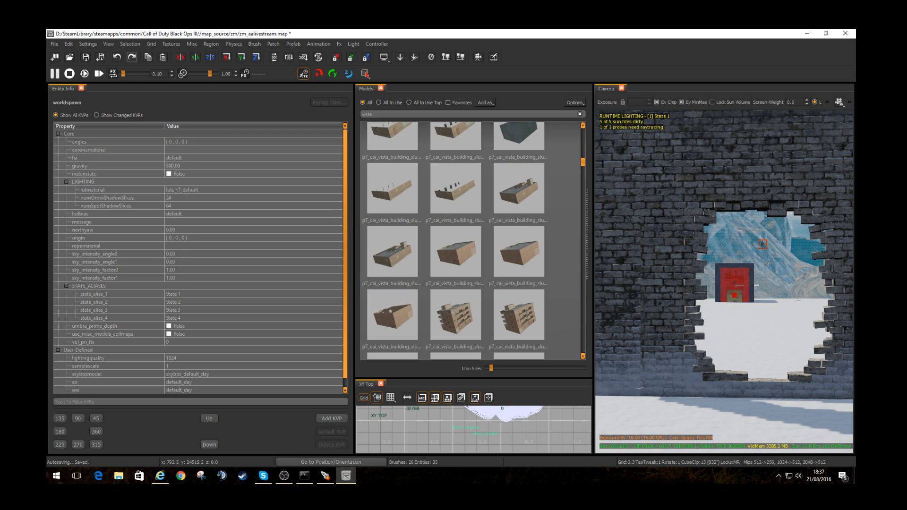
Step: Restrict the model browser to favourites, search for "tomb", and replace that search with "gra"
{"action": "key", "text": "n"}
{"action": "left_click", "coordinate": [150, 102]}
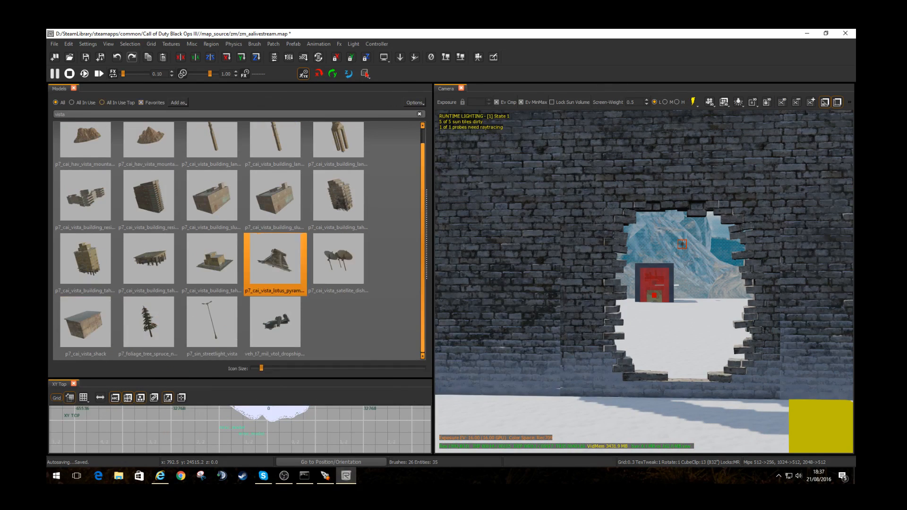
{"action": "double_click", "coordinate": [61, 115]}
{"action": "type", "text": "tomb"}
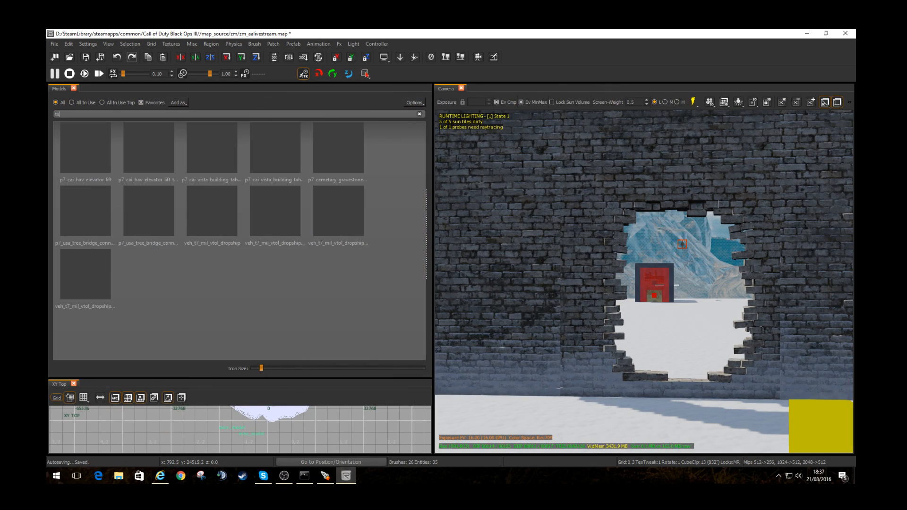
{"action": "key", "text": "BackSpace"}
{"action": "key", "text": "BackSpace"}
{"action": "key", "text": "BackSpace"}
{"action": "key", "text": "BackSpace"}
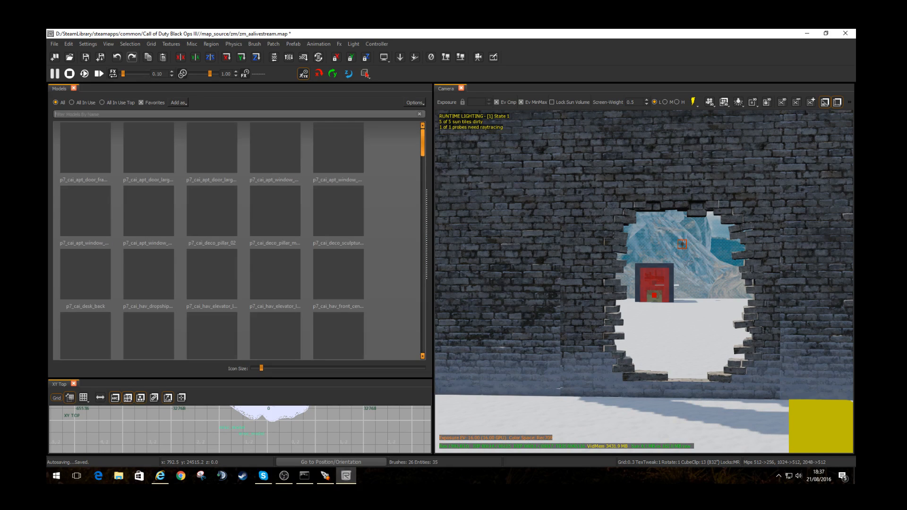
{"action": "type", "text": "gra"}
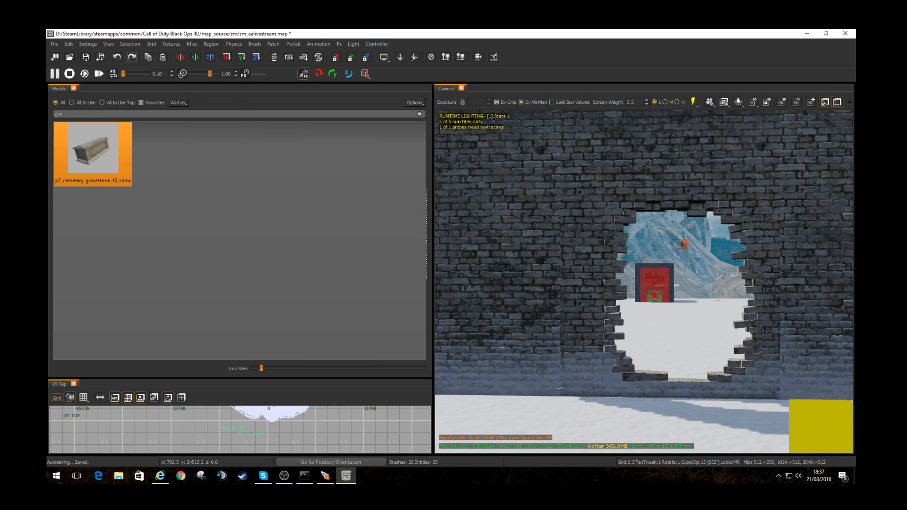
Step: Place the p7_cemetary_gravestone_10_snow model, move it between the brick wall and the red-door room in the top view, and deselect it
{"action": "left_click_drag", "start_coordinate": [93, 154], "coordinate": [660, 317]}
{"action": "right_click_drag", "start_coordinate": [660, 317], "coordinate": [692, 330]}
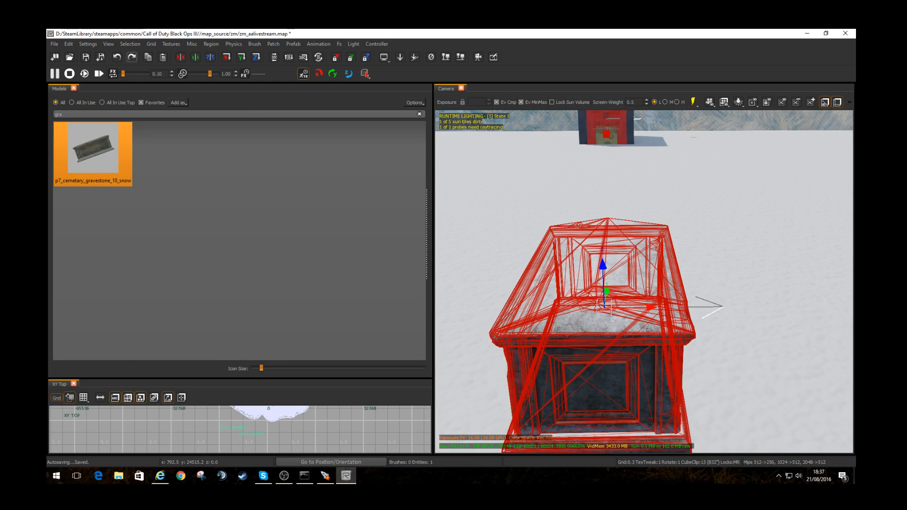
{"action": "left_click_drag", "start_coordinate": [269, 378], "coordinate": [269, 153]}
{"action": "scroll", "coordinate": [244, 347], "scroll_direction": "up", "scroll_amount": 15}
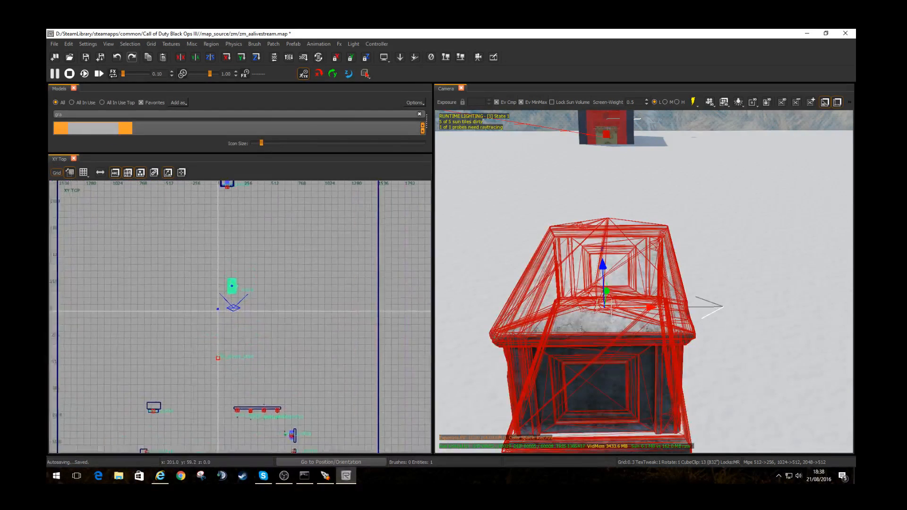
{"action": "left_click_drag", "start_coordinate": [259, 361], "coordinate": [255, 311]}
{"action": "key", "text": "Escape"}
Step: Turn the snowy ground into a simple terrain patch with a density of 40 wide by 40 high
{"action": "right_click_drag", "start_coordinate": [566, 303], "coordinate": [501, 302]}
{"action": "left_click", "coordinate": [644, 288], "text": "shift"}
{"action": "left_click", "coordinate": [273, 44]}
{"action": "mouse_move", "coordinate": [293, 52]}
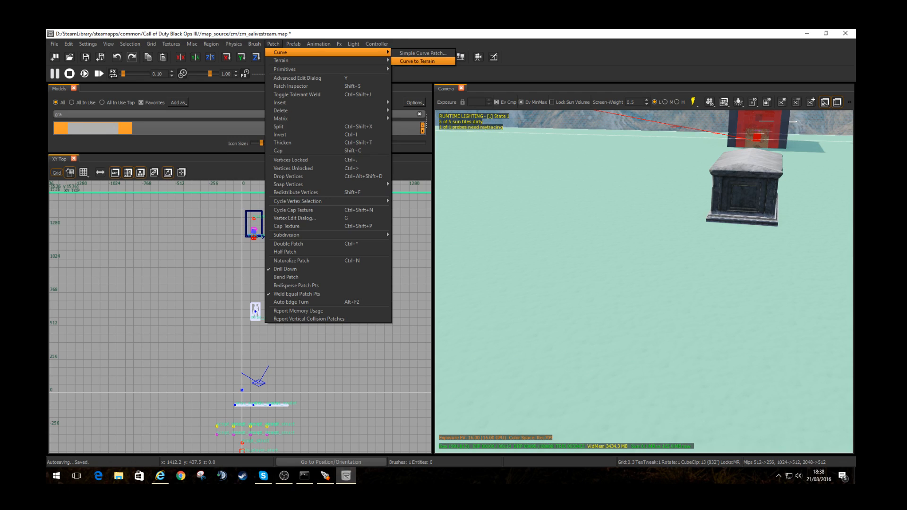
{"action": "mouse_move", "coordinate": [331, 60]}
{"action": "left_click", "coordinate": [422, 60]}
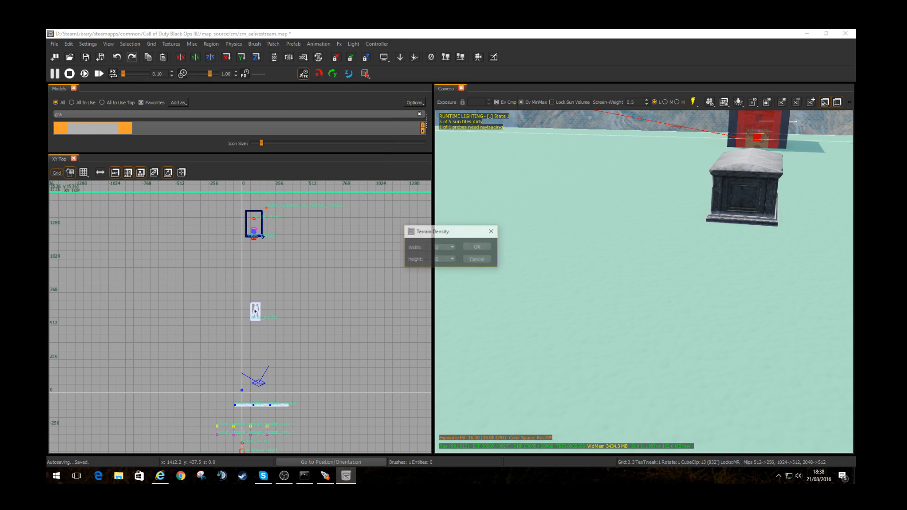
{"action": "left_click", "coordinate": [444, 247]}
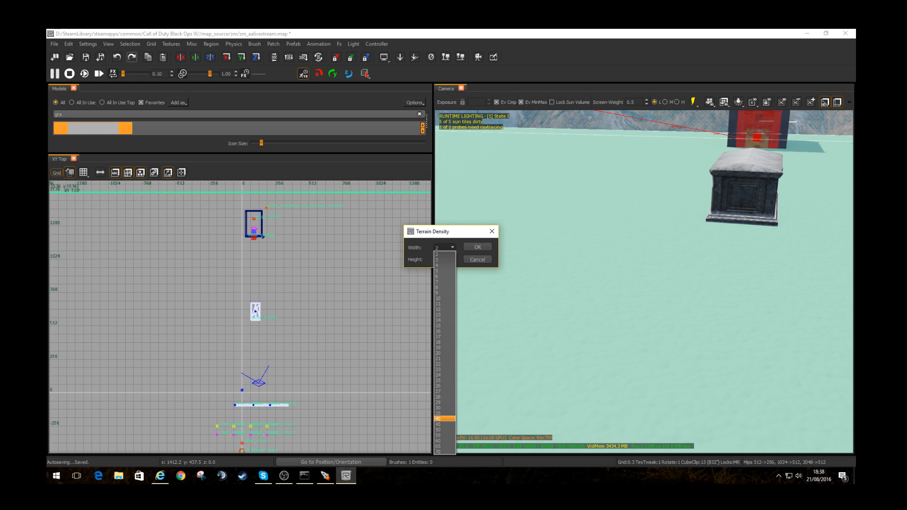
{"action": "left_click", "coordinate": [444, 418]}
{"action": "left_click", "coordinate": [444, 259]}
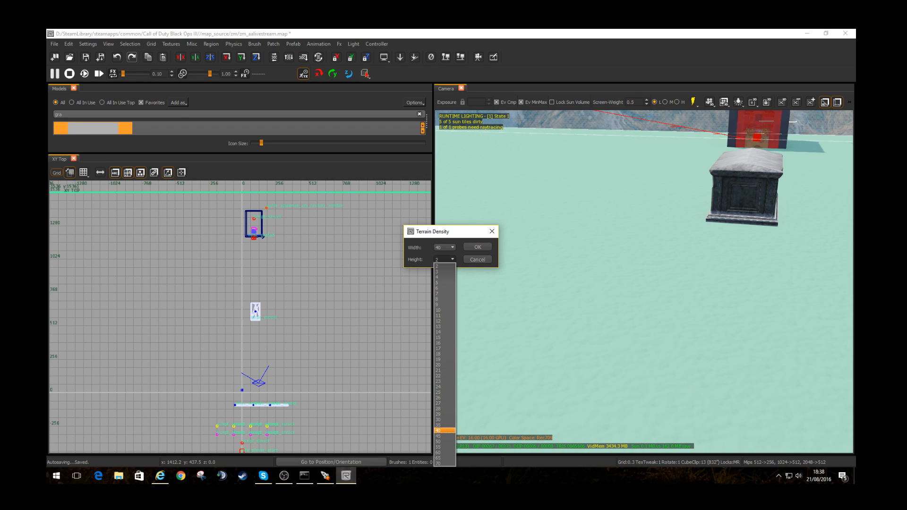
{"action": "left_click", "coordinate": [444, 430]}
{"action": "key", "text": "Return"}
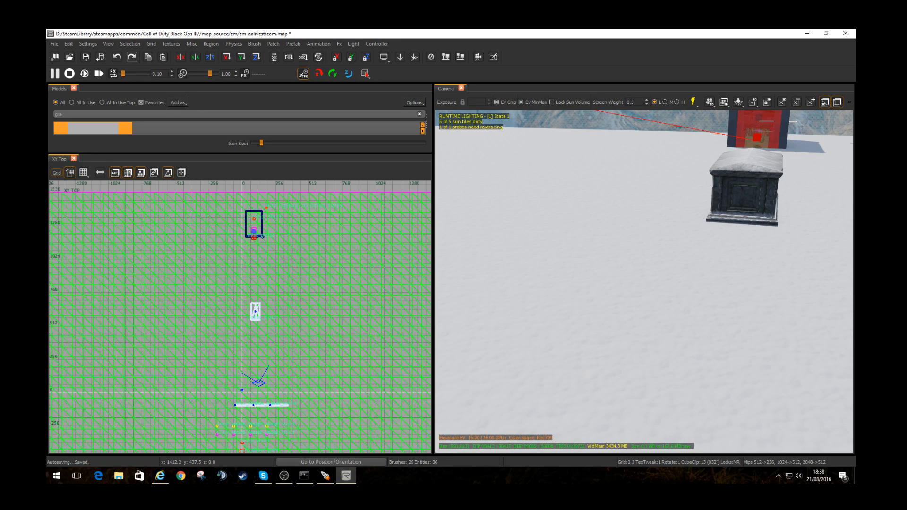
Step: Switch the camera to game view and examine the wall, gravestone, room and mountains from several positions
{"action": "right_click_drag", "start_coordinate": [644, 281], "coordinate": [657, 284]}
{"action": "key", "text": "s"}
{"action": "right_click_drag", "start_coordinate": [644, 281], "coordinate": [552, 278]}
{"action": "key", "text": "g"}
{"action": "key", "text": "s"}
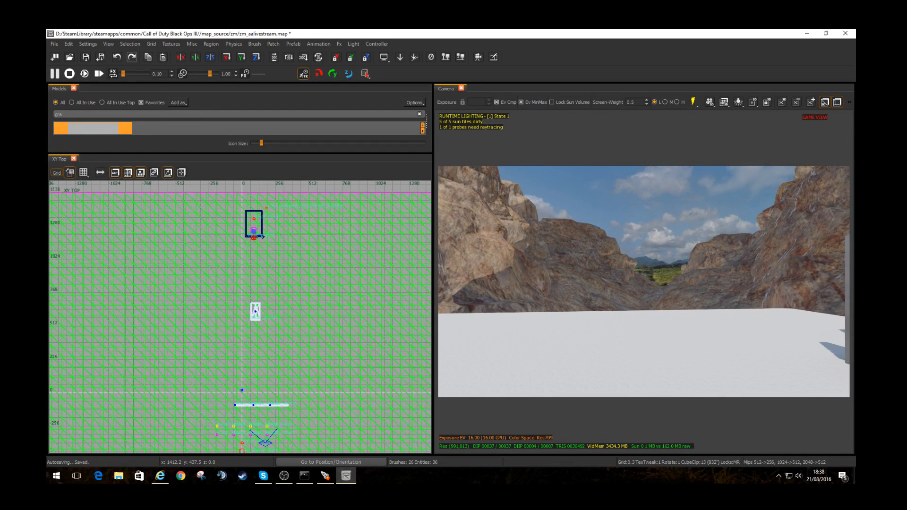
{"action": "key", "text": "w"}
{"action": "right_click_drag", "start_coordinate": [644, 282], "coordinate": [717, 328]}
{"action": "key", "text": "s"}
{"action": "key", "text": "w"}
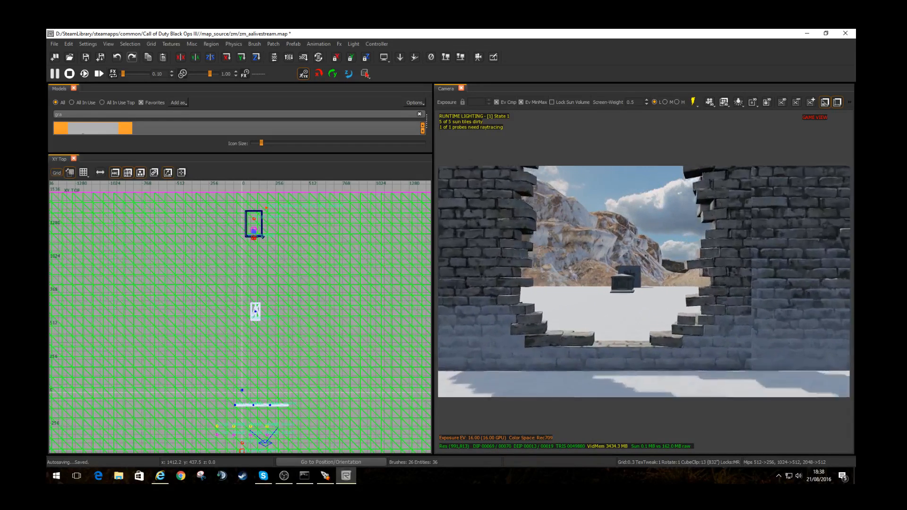
{"action": "key", "text": "w"}
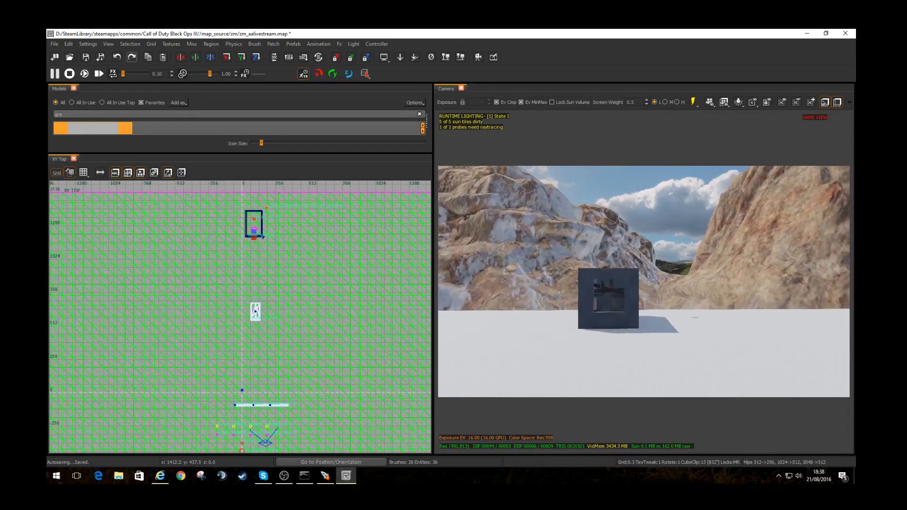
{"action": "key", "text": "s"}
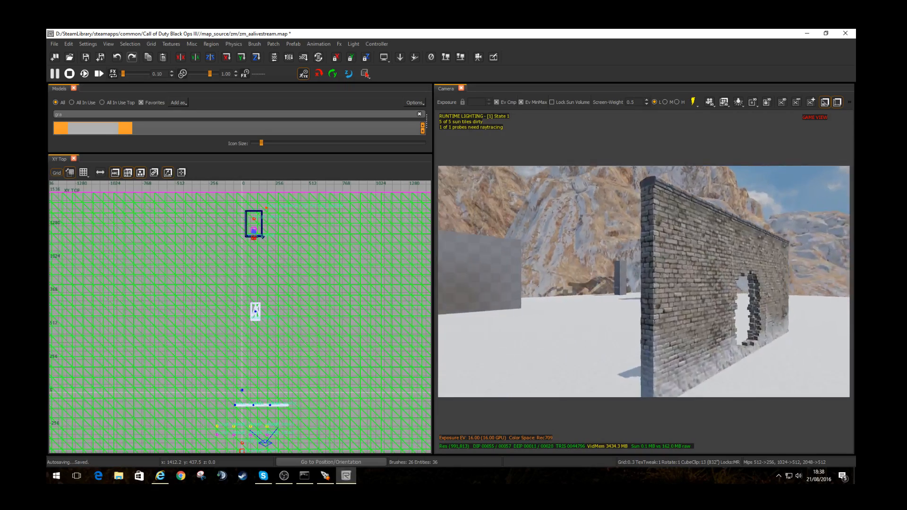
{"action": "key", "text": "w"}
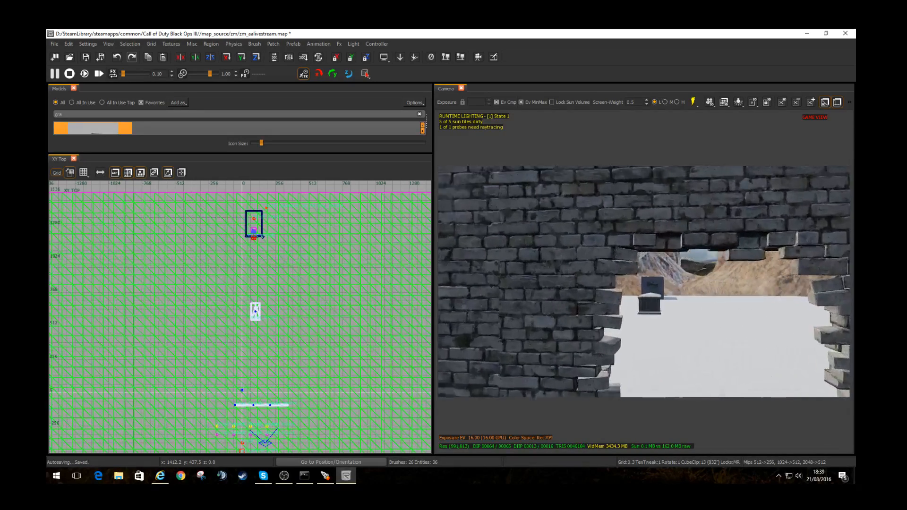
{"action": "key", "text": "s"}
{"action": "right_click_drag", "start_coordinate": [644, 282], "coordinate": [647, 281]}
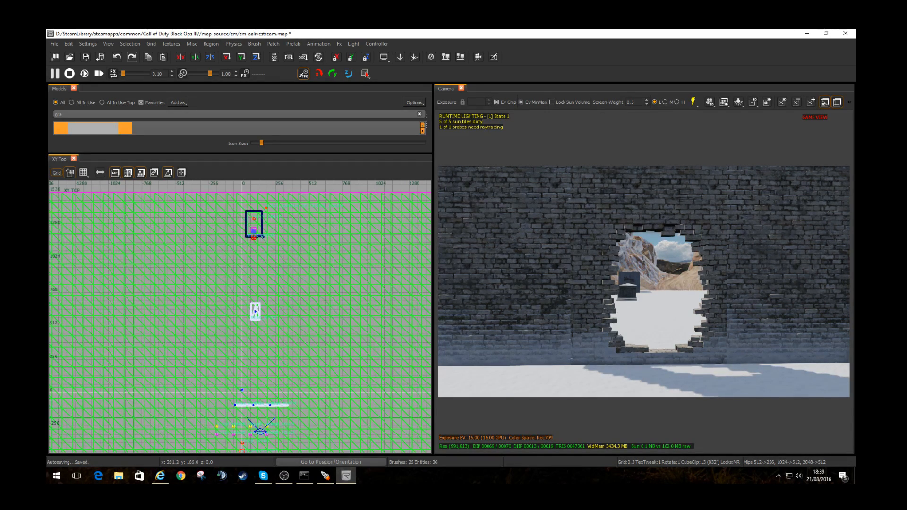
Step: Select the three sections of the brick wall and move them past the gravestone toward the room in the top view
{"action": "right_click_drag", "start_coordinate": [256, 393], "coordinate": [257, 308]}
{"action": "scroll", "coordinate": [257, 350], "scroll_direction": "up", "scroll_amount": 4}
{"action": "right_click_drag", "start_coordinate": [643, 282], "coordinate": [618, 284]}
{"action": "left_click", "coordinate": [569, 269], "text": "shift"}
{"action": "left_click", "coordinate": [625, 241], "text": "shift"}
{"action": "left_click", "coordinate": [704, 264], "text": "shift"}
{"action": "scroll", "coordinate": [290, 269], "scroll_direction": "down", "scroll_amount": 2}
{"action": "right_click_drag", "start_coordinate": [289, 268], "coordinate": [304, 382]}
{"action": "left_click_drag", "start_coordinate": [298, 369], "coordinate": [286, 237]}
Step: Move the brick wall up against the front of the room, line its hole up with the window, and deselect it
{"action": "right_click_drag", "start_coordinate": [566, 321], "coordinate": [607, 269]}
{"action": "right_click_drag", "start_coordinate": [307, 283], "coordinate": [332, 465]}
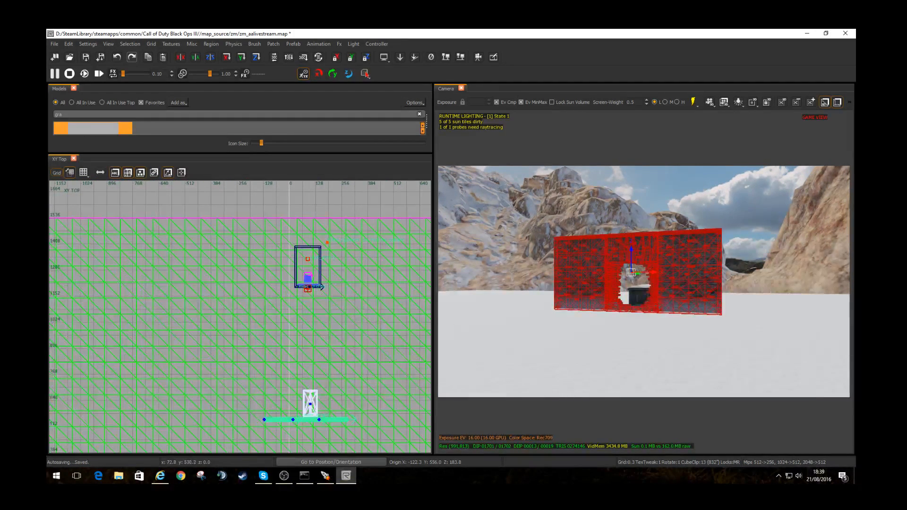
{"action": "left_click_drag", "start_coordinate": [304, 414], "coordinate": [306, 284]}
{"action": "right_click_drag", "start_coordinate": [567, 309], "coordinate": [587, 302]}
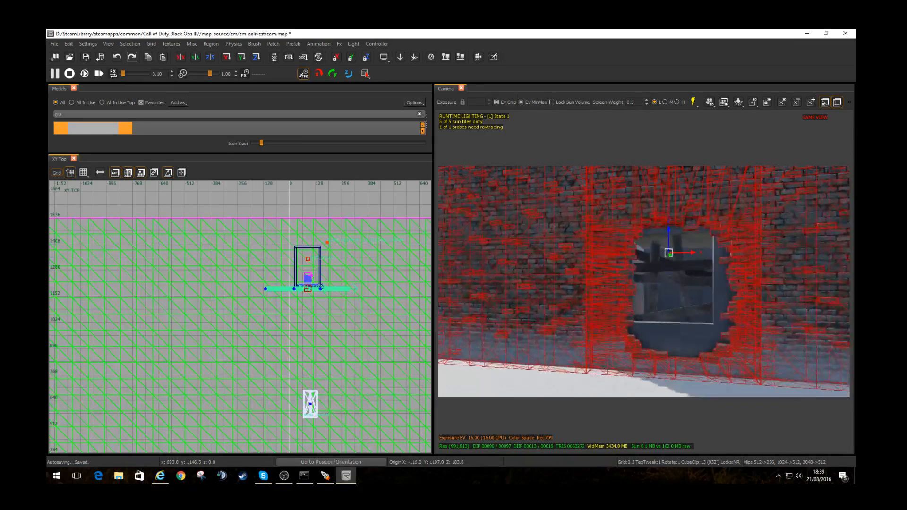
{"action": "scroll", "coordinate": [316, 288], "scroll_direction": "up", "scroll_amount": 4}
{"action": "left_click_drag", "start_coordinate": [316, 311], "coordinate": [309, 309]}
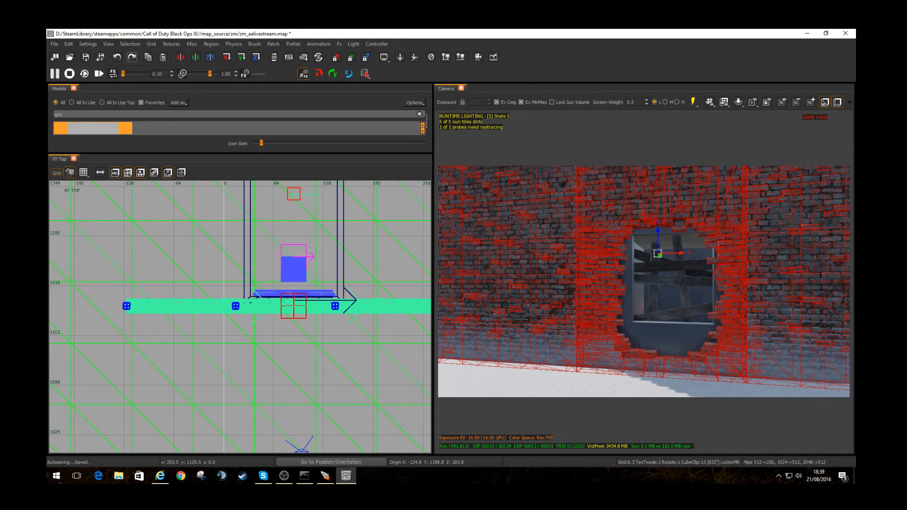
{"action": "key", "text": "Escape"}
{"action": "scroll", "coordinate": [643, 282], "scroll_direction": "up", "scroll_amount": 4}
{"action": "scroll", "coordinate": [643, 282], "scroll_direction": "down", "scroll_amount": 3}
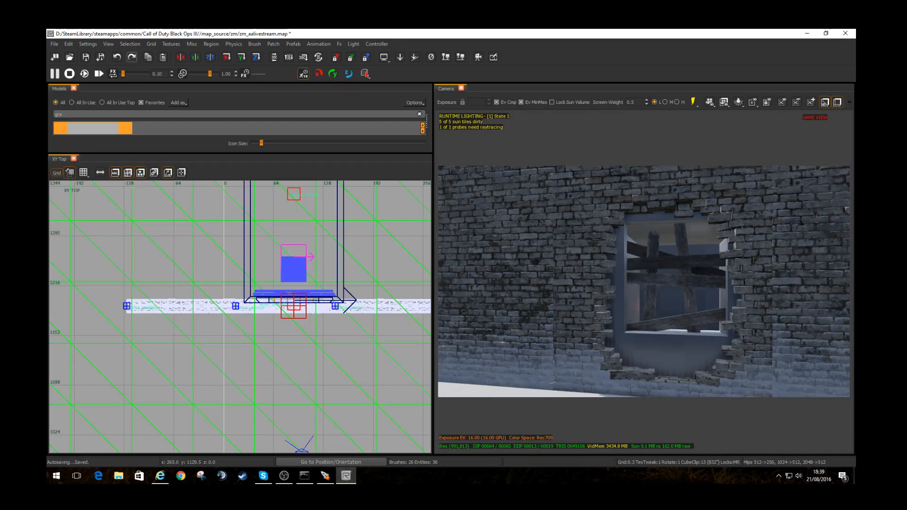
{"action": "left_click", "coordinate": [677, 279], "text": "shift"}
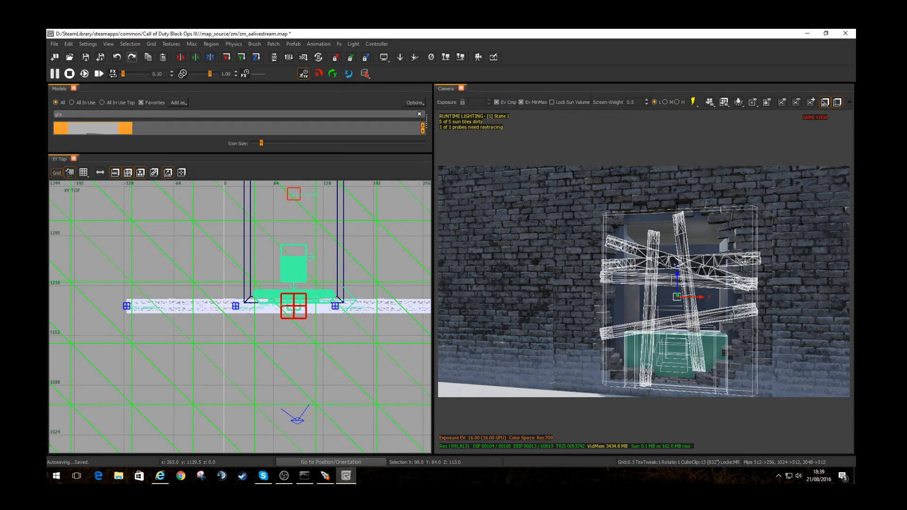
{"action": "left_click", "coordinate": [625, 264], "text": "shift"}
{"action": "left_click", "coordinate": [626, 264], "text": "shift"}
{"action": "left_click", "coordinate": [624, 300], "text": "shift"}
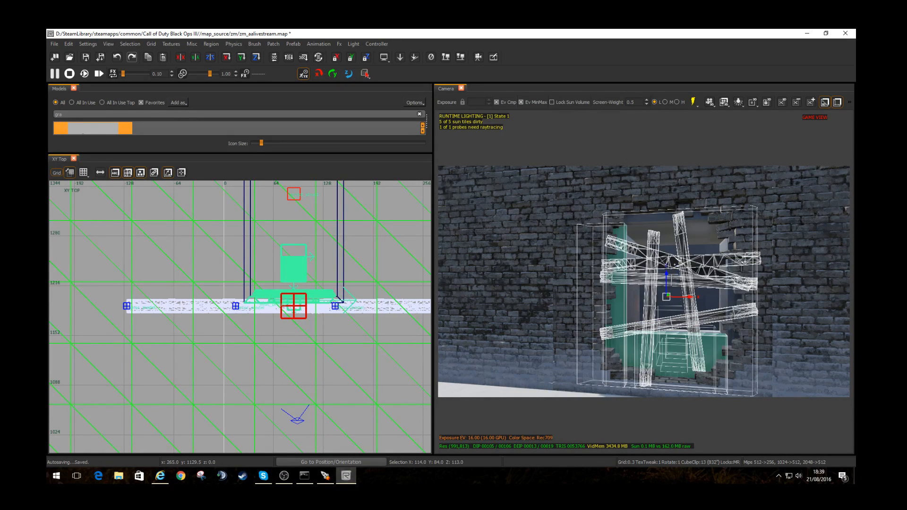
{"action": "scroll", "coordinate": [625, 300], "scroll_direction": "up", "scroll_amount": 4}
{"action": "right_click_drag", "start_coordinate": [643, 281], "coordinate": [510, 282]}
{"action": "key", "text": "Escape"}
{"action": "left_click", "coordinate": [756, 282], "text": "shift"}
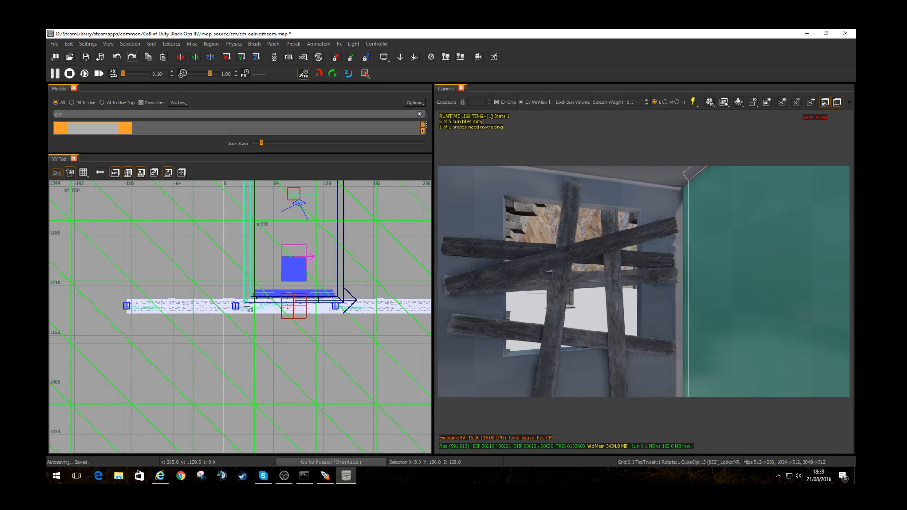
{"action": "left_click", "coordinate": [614, 191], "text": "shift"}
{"action": "left_click", "coordinate": [475, 217], "text": "shift"}
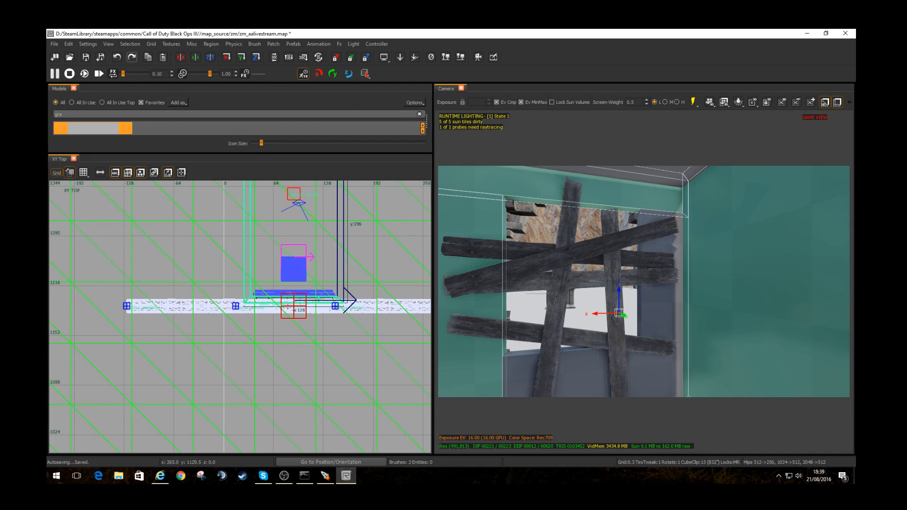
{"action": "left_click", "coordinate": [658, 302], "text": "shift"}
{"action": "left_click", "coordinate": [614, 326], "text": "shift"}
{"action": "left_click", "coordinate": [614, 326], "text": "shift"}
{"action": "left_click", "coordinate": [614, 325], "text": "shift"}
{"action": "left_click", "coordinate": [614, 326], "text": "shift"}
{"action": "mouse_move", "coordinate": [613, 307]}
{"action": "right_mouse_down"}
{"action": "mouse_move", "coordinate": [611, 359]}
{"action": "mouse_move", "coordinate": [491, 364]}
{"action": "right_mouse_up"}
{"action": "key", "text": "Escape"}
Step: Move the boarded window barricade sideways out of the room's front in the top view and deselect it
{"action": "left_click", "coordinate": [713, 257], "text": "shift"}
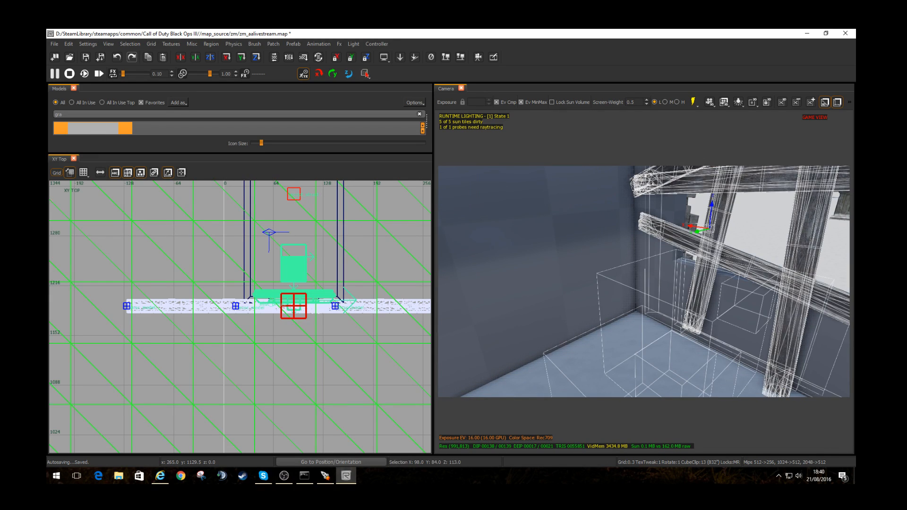
{"action": "left_click_drag", "start_coordinate": [289, 293], "coordinate": [388, 301]}
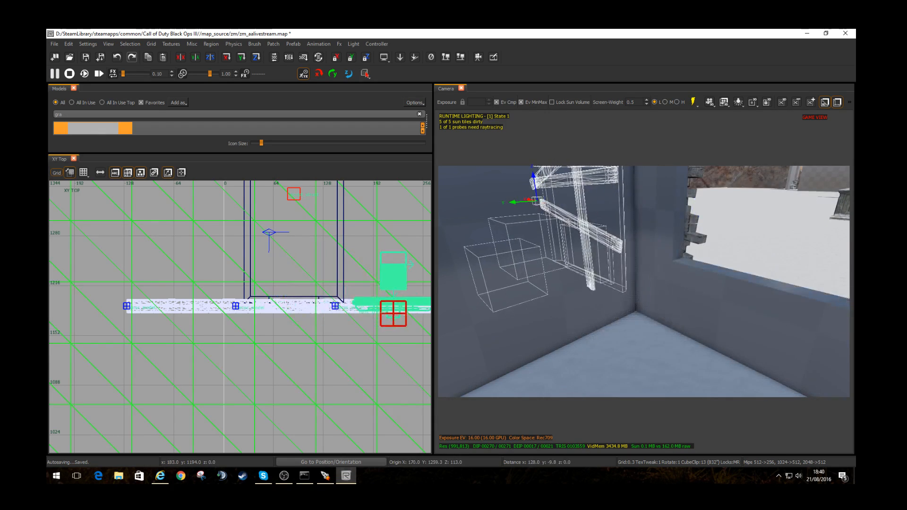
{"action": "key", "text": "Escape"}
Step: Select the room's seven brushes and apply the t7_wood_roof_tiles_01_nocul_snow texture to them
{"action": "left_click", "coordinate": [727, 310], "text": "shift"}
{"action": "left_click", "coordinate": [659, 250], "text": "shift"}
{"action": "left_click", "coordinate": [600, 264], "text": "shift"}
{"action": "left_click", "coordinate": [600, 264], "text": "shift"}
{"action": "left_click", "coordinate": [599, 265], "text": "shift"}
{"action": "mouse_move", "coordinate": [599, 265]}
{"action": "right_mouse_down"}
{"action": "mouse_move", "coordinate": [699, 264]}
{"action": "mouse_move", "coordinate": [661, 188]}
{"action": "right_mouse_up"}
{"action": "left_click", "coordinate": [581, 255], "text": "shift"}
{"action": "left_click", "coordinate": [675, 264], "text": "shift"}
{"action": "left_click", "coordinate": [567, 260], "text": "shift"}
{"action": "left_click", "coordinate": [572, 213], "text": "shift"}
{"action": "key", "text": "s"}
{"action": "right_click_drag", "start_coordinate": [571, 213], "coordinate": [508, 250]}
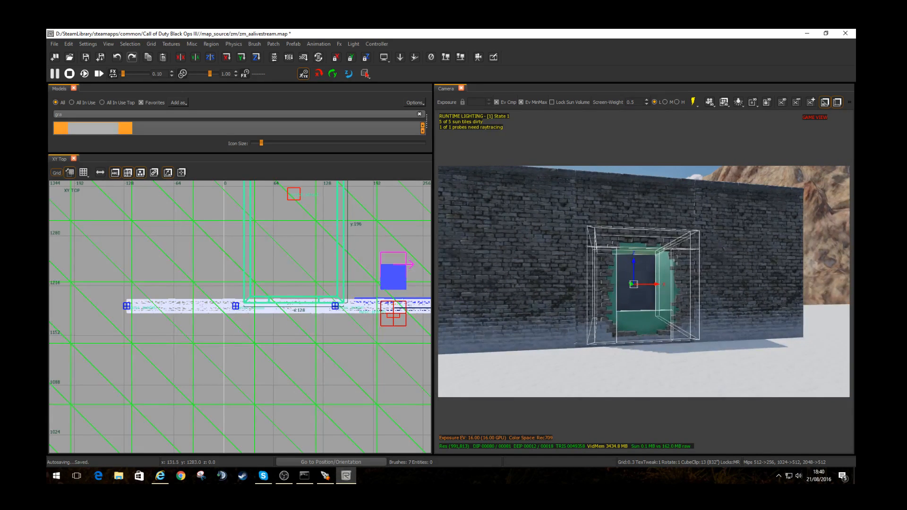
{"action": "key", "text": "t"}
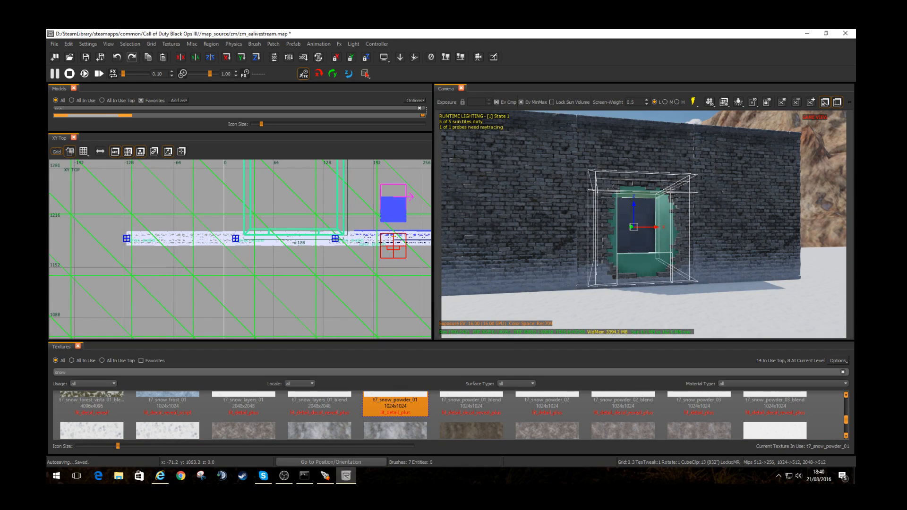
{"action": "left_click_drag", "start_coordinate": [189, 341], "coordinate": [189, 254]}
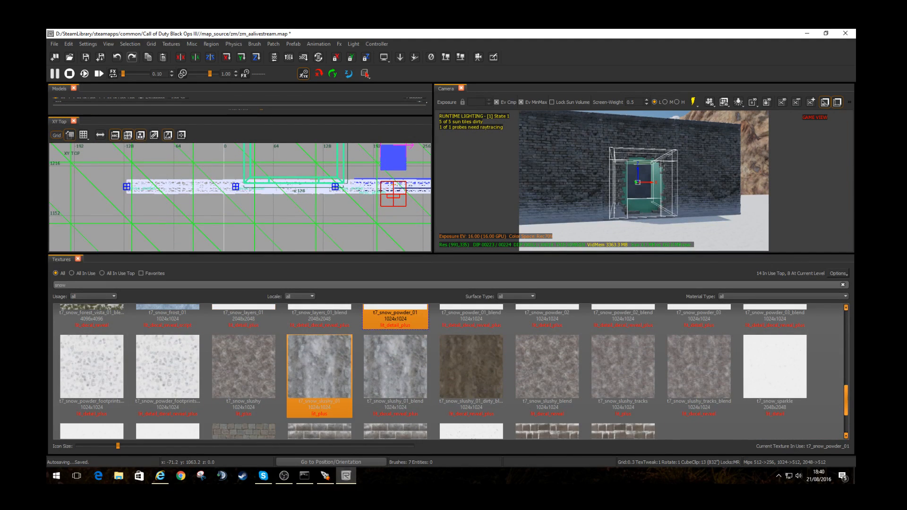
{"action": "scroll", "coordinate": [319, 373], "scroll_direction": "down", "scroll_amount": 2}
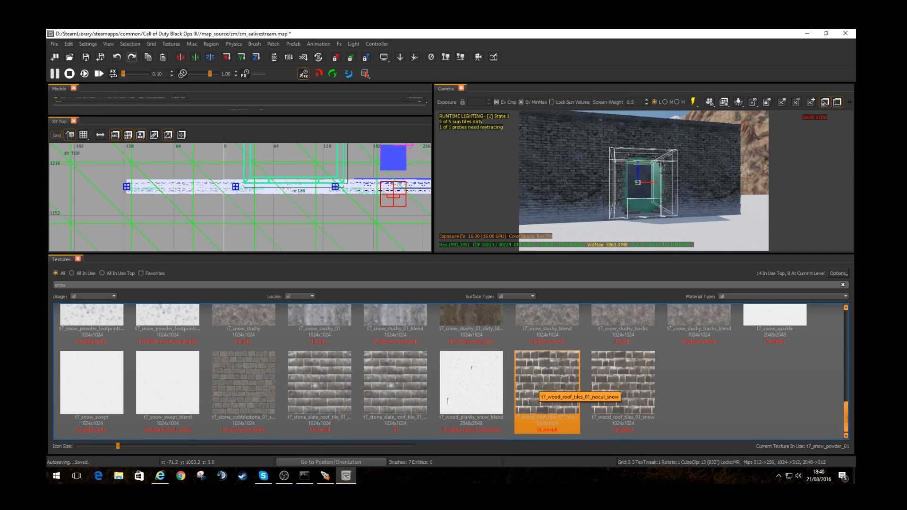
{"action": "left_click", "coordinate": [546, 425]}
{"action": "key", "text": "Escape"}
Step: Move the boarded window barricade back into the room's window opening behind the hole in the brick wall, and deselect it
{"action": "right_click_drag", "start_coordinate": [594, 187], "coordinate": [690, 190]}
{"action": "key", "text": "w"}
{"action": "key", "text": "w"}
{"action": "key", "text": "w"}
{"action": "left_click", "coordinate": [586, 164]}
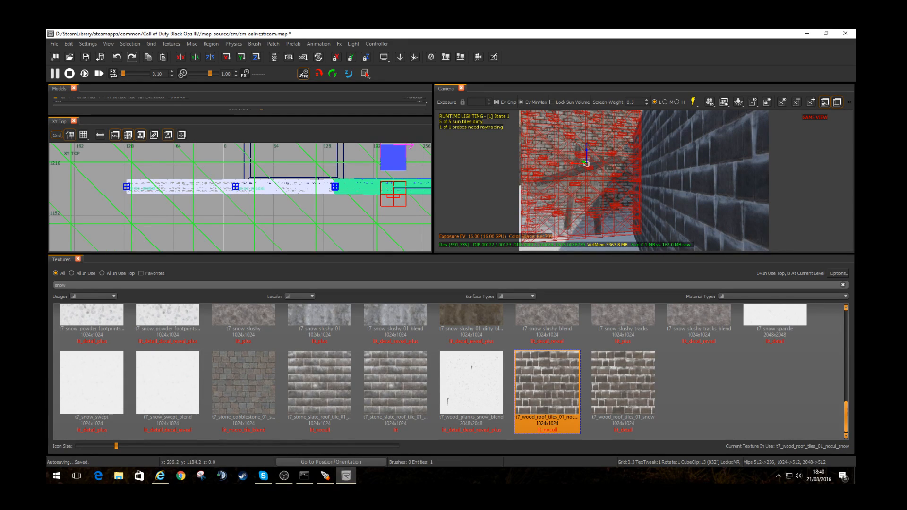
{"action": "key", "text": "Escape"}
{"action": "key", "text": "g"}
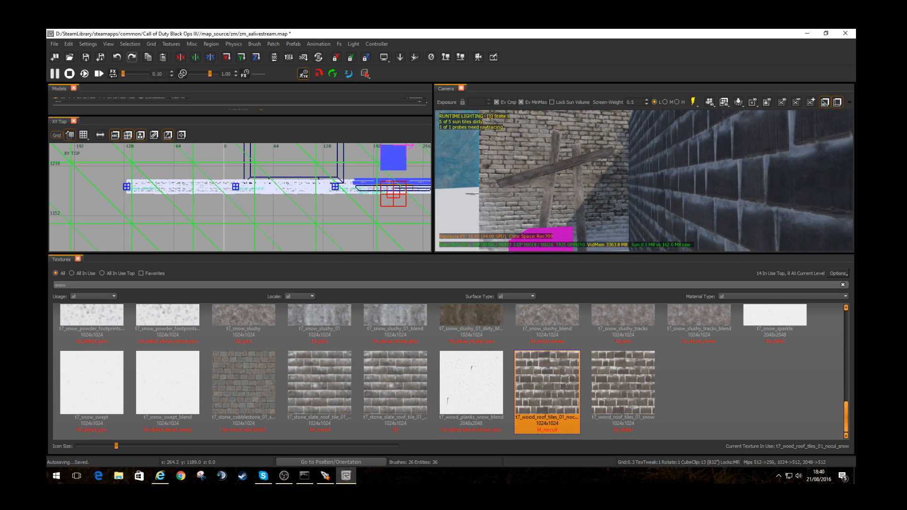
{"action": "left_click", "coordinate": [579, 164], "text": "shift"}
{"action": "left_click_drag", "start_coordinate": [376, 177], "coordinate": [270, 174]}
{"action": "mouse_move", "coordinate": [548, 198]}
{"action": "right_mouse_down"}
{"action": "mouse_move", "coordinate": [670, 189]}
{"action": "mouse_move", "coordinate": [533, 189]}
{"action": "right_mouse_up"}
{"action": "key", "text": "Escape"}
{"action": "mouse_move", "coordinate": [661, 189]}
{"action": "right_mouse_down"}
{"action": "mouse_move", "coordinate": [661, 198]}
{"action": "mouse_move", "coordinate": [671, 189]}
{"action": "mouse_move", "coordinate": [661, 222]}
{"action": "mouse_move", "coordinate": [673, 189]}
{"action": "right_mouse_up"}
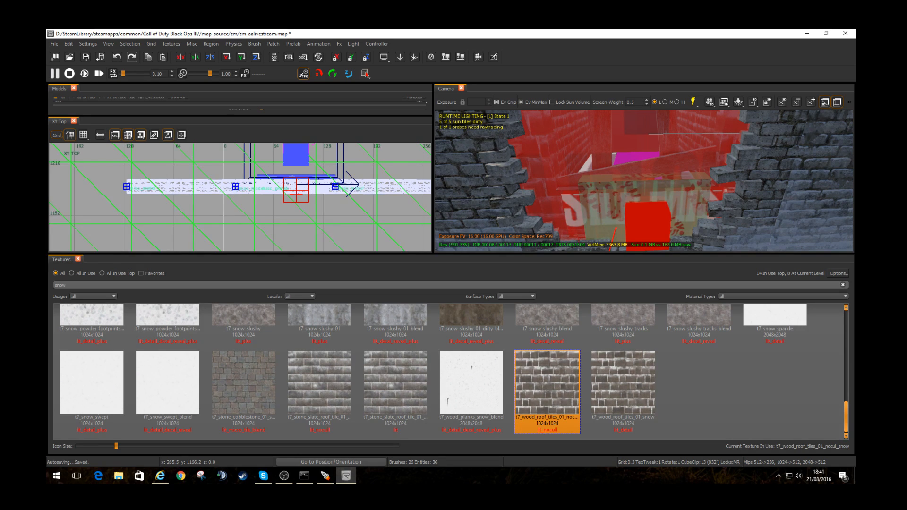
{"action": "mouse_move", "coordinate": [643, 181]}
{"action": "right_mouse_down"}
{"action": "mouse_move", "coordinate": [657, 208]}
{"action": "mouse_move", "coordinate": [638, 198]}
{"action": "mouse_move", "coordinate": [647, 210]}
{"action": "mouse_move", "coordinate": [642, 174]}
{"action": "mouse_move", "coordinate": [640, 186]}
{"action": "right_mouse_up"}
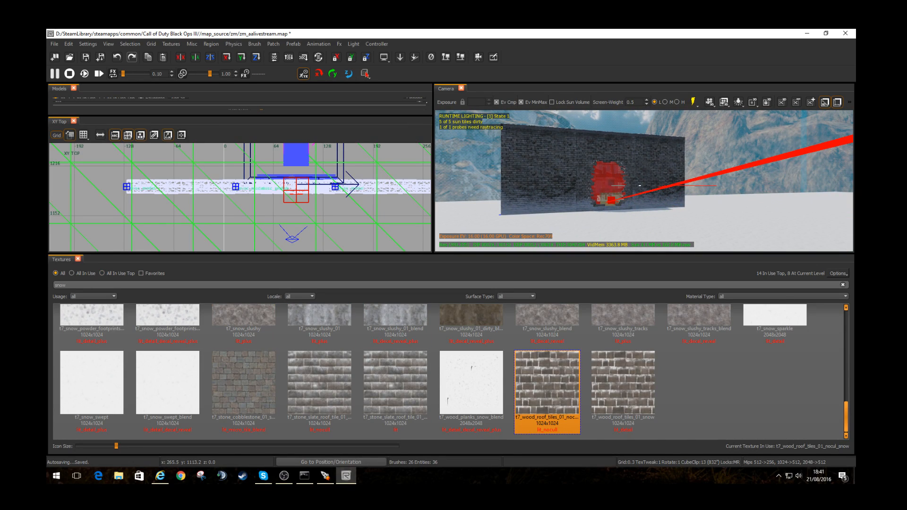
Step: Hide the texture browser and enlarge the model browser
{"action": "key", "text": "t"}
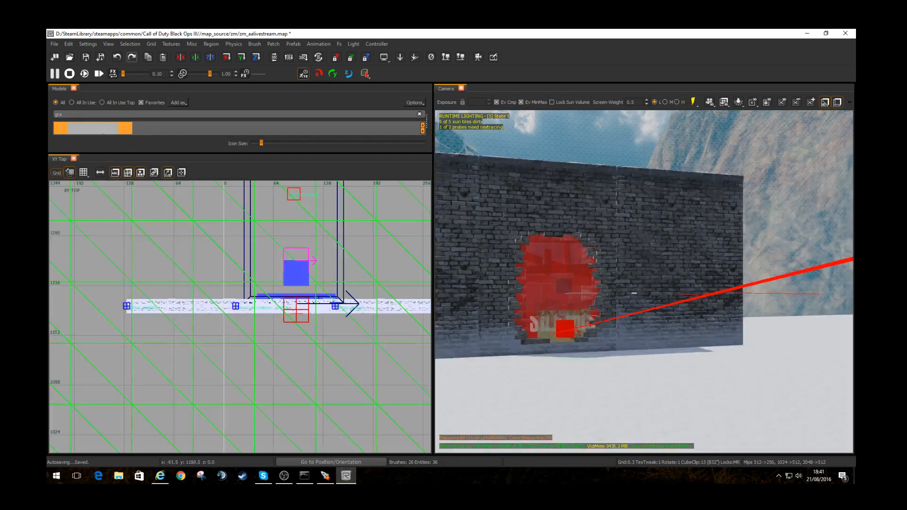
{"action": "left_click_drag", "start_coordinate": [239, 153], "coordinate": [240, 339]}
{"action": "double_click", "coordinate": [58, 114]}
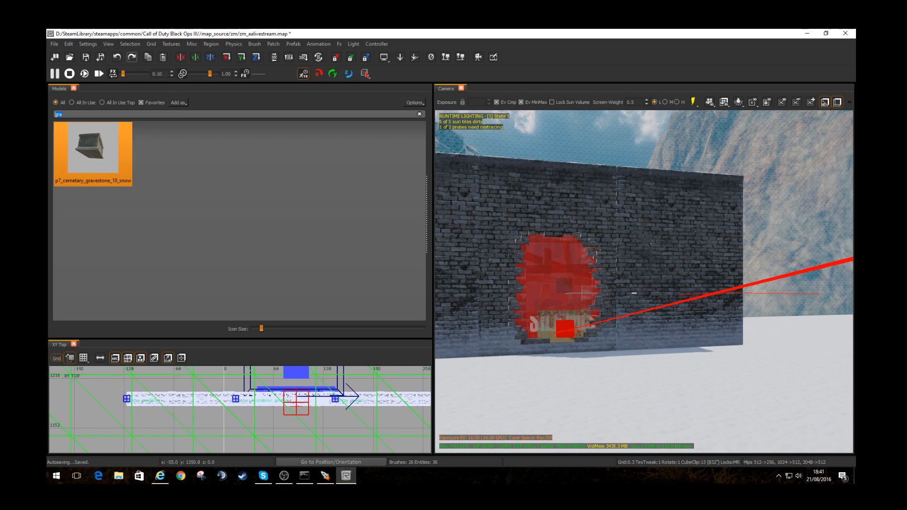
Step: Convert the snowy gravestone into a dyn_model entity and enable its DESTROYABLE flag
{"action": "right_click_drag", "start_coordinate": [634, 293], "coordinate": [769, 293]}
{"action": "right_click_drag", "start_coordinate": [614, 340], "coordinate": [472, 344]}
{"action": "left_click", "coordinate": [590, 347], "text": "shift"}
{"action": "right_click_drag", "start_coordinate": [643, 325], "coordinate": [519, 326]}
{"action": "key", "text": "n"}
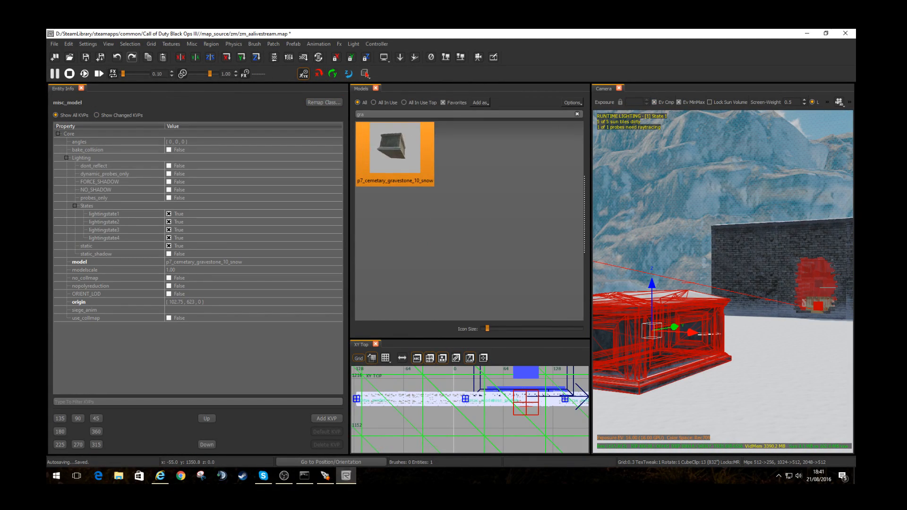
{"action": "key", "text": "b"}
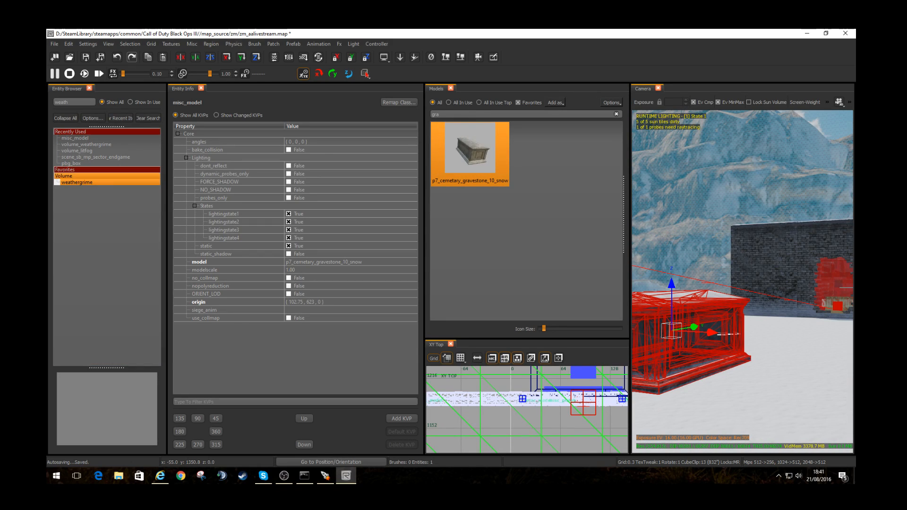
{"action": "key", "text": "BackSpace"}
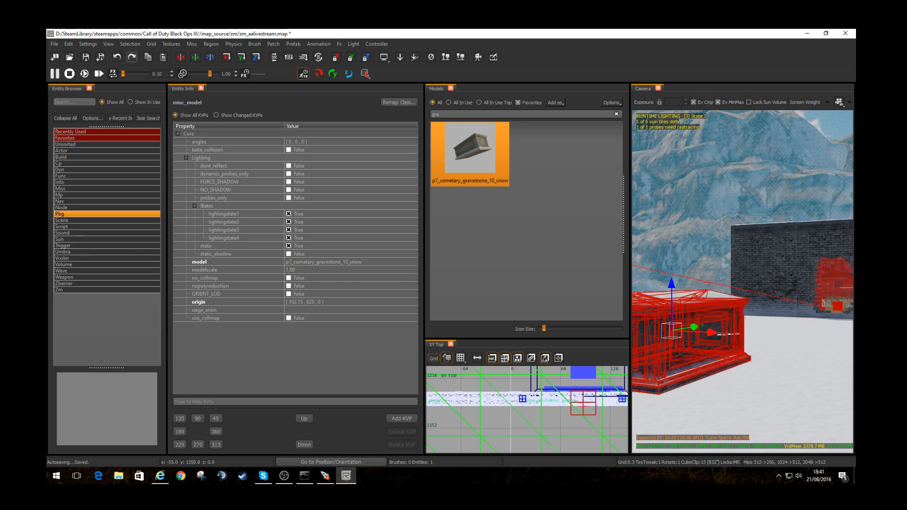
{"action": "left_click", "coordinate": [107, 170]}
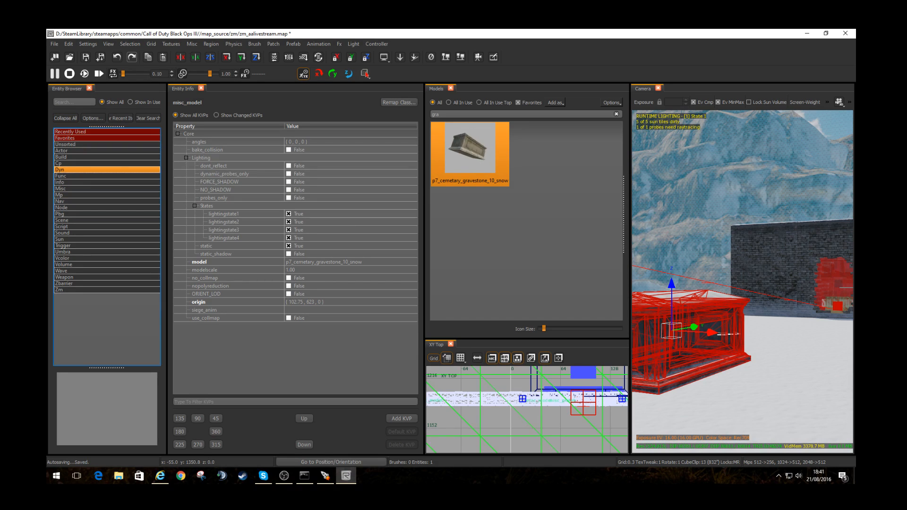
{"action": "left_click", "coordinate": [95, 189]}
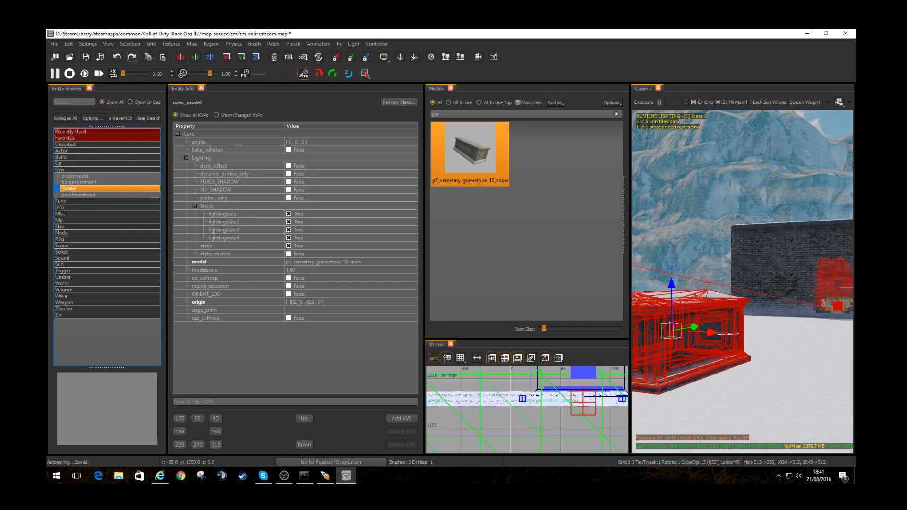
{"action": "double_click", "coordinate": [95, 188]}
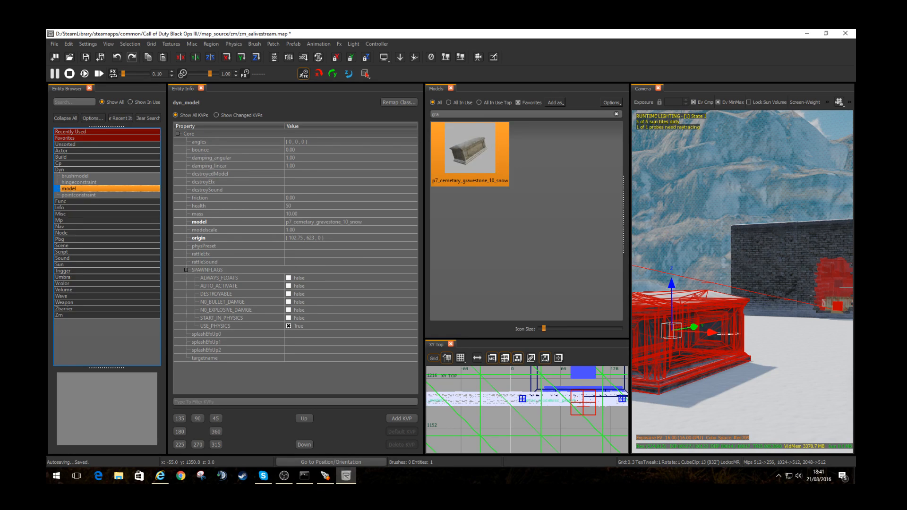
{"action": "left_click", "coordinate": [289, 294]}
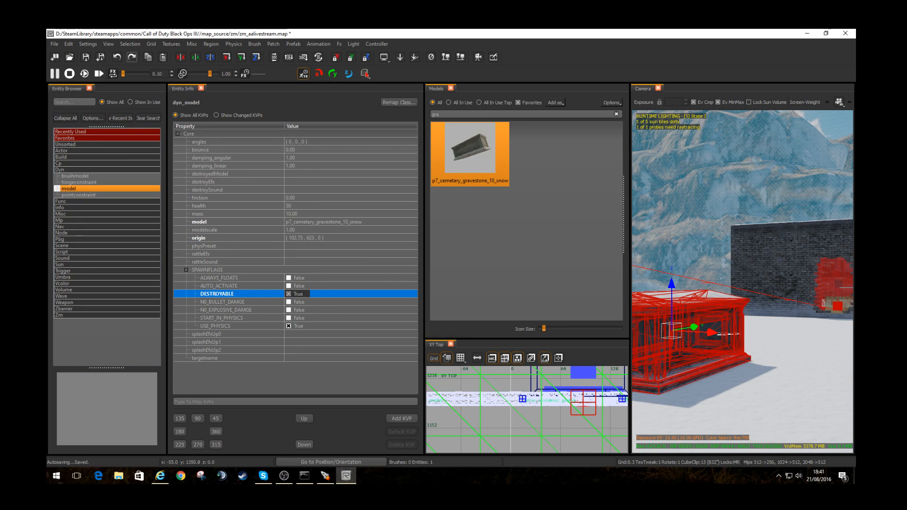
Step: Browse the explosions and destruct effect folders for the gravestone's destroyEfx property
{"action": "left_click", "coordinate": [312, 181]}
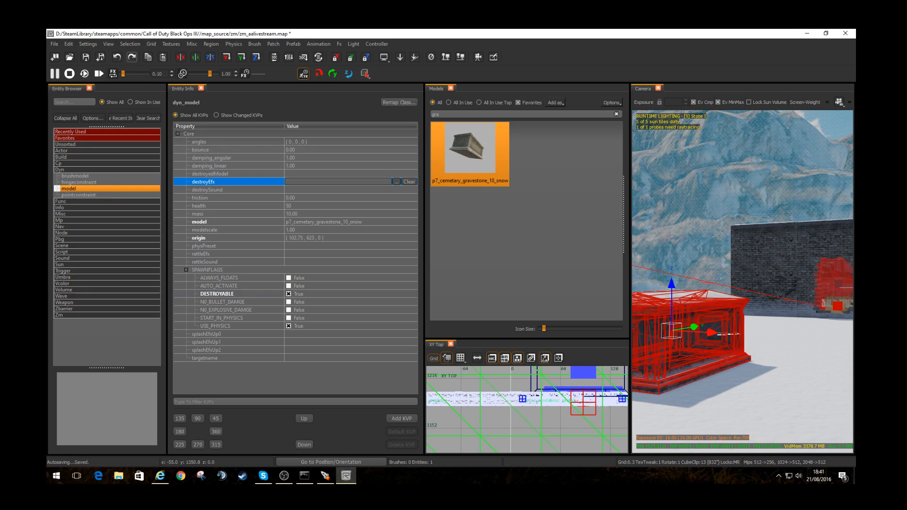
{"action": "left_click", "coordinate": [396, 182]}
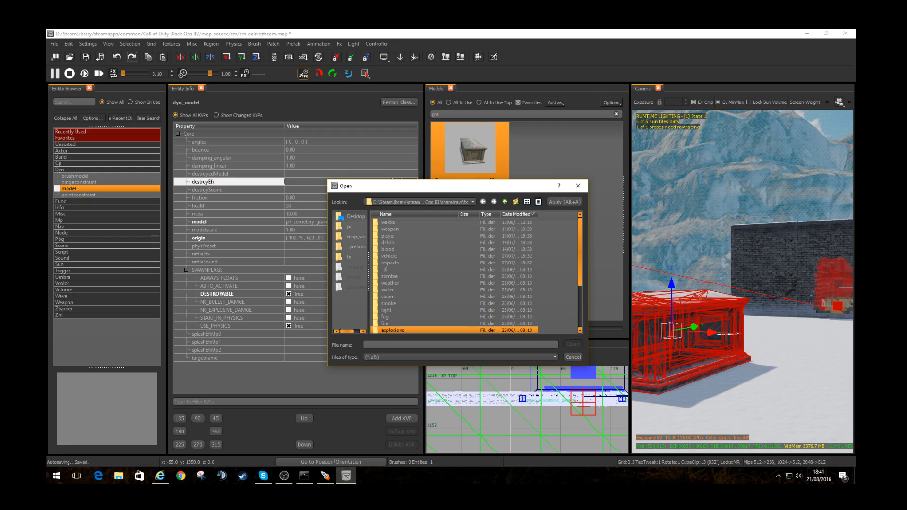
{"action": "scroll", "coordinate": [425, 310], "scroll_direction": "down", "scroll_amount": 1}
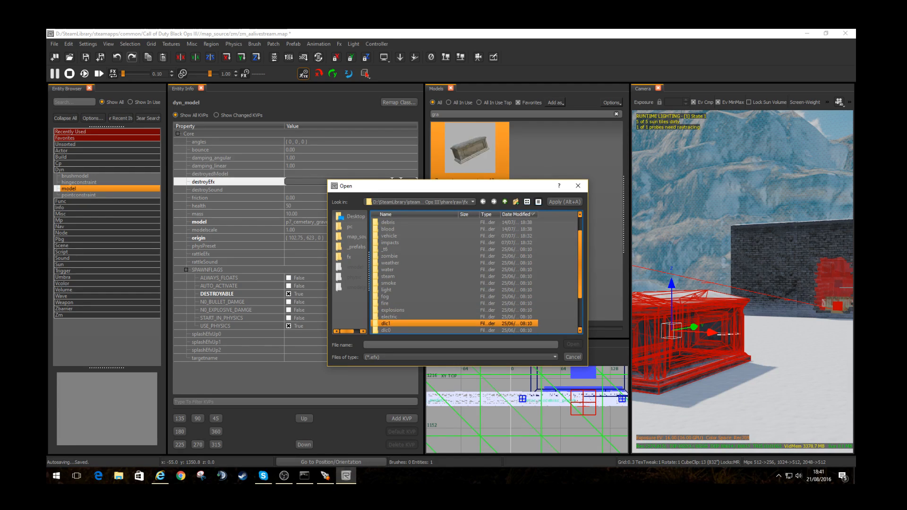
{"action": "double_click", "coordinate": [415, 310]}
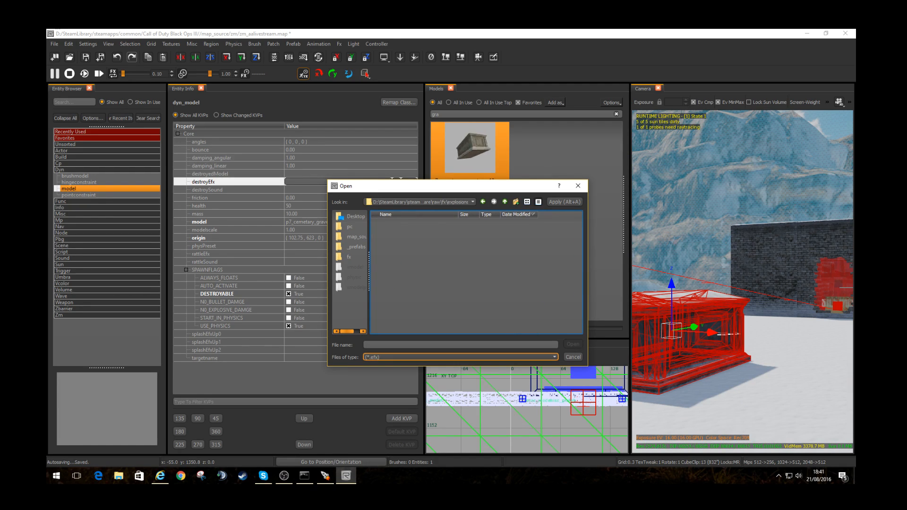
{"action": "left_click", "coordinate": [504, 202]}
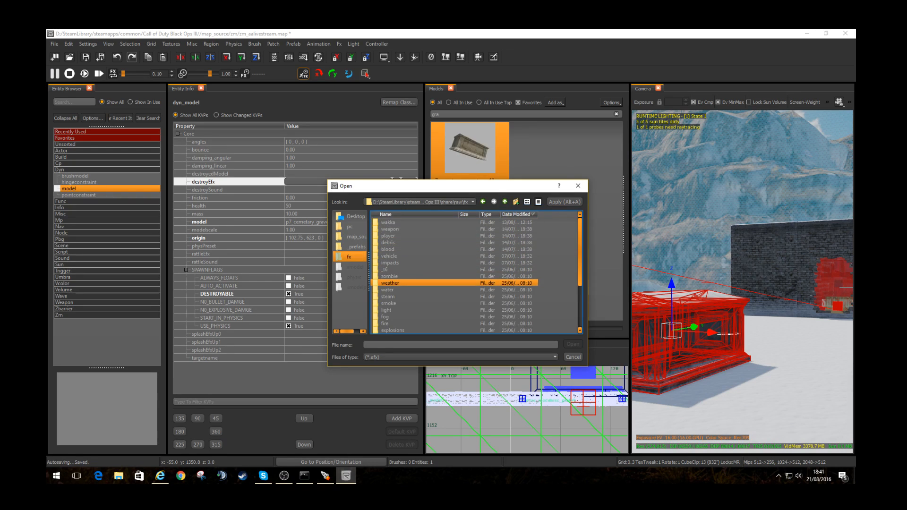
{"action": "scroll", "coordinate": [425, 282], "scroll_direction": "down", "scroll_amount": 1}
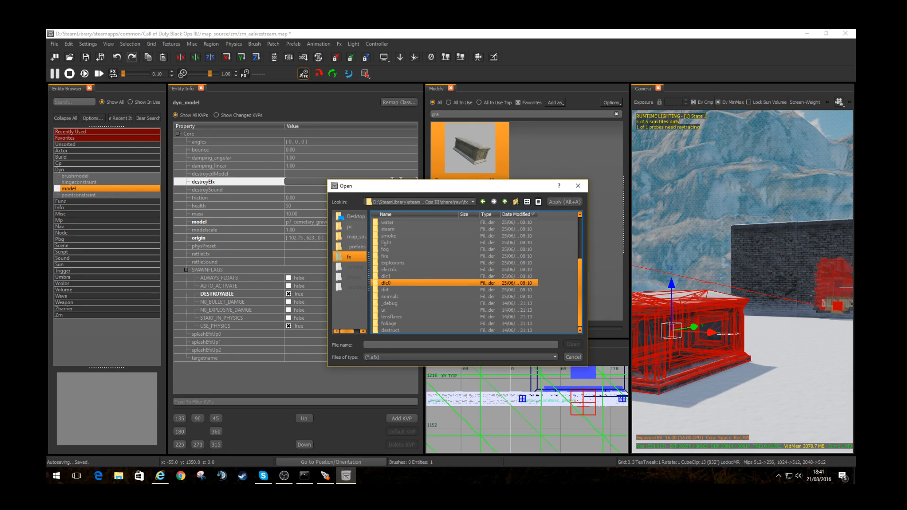
{"action": "double_click", "coordinate": [390, 330]}
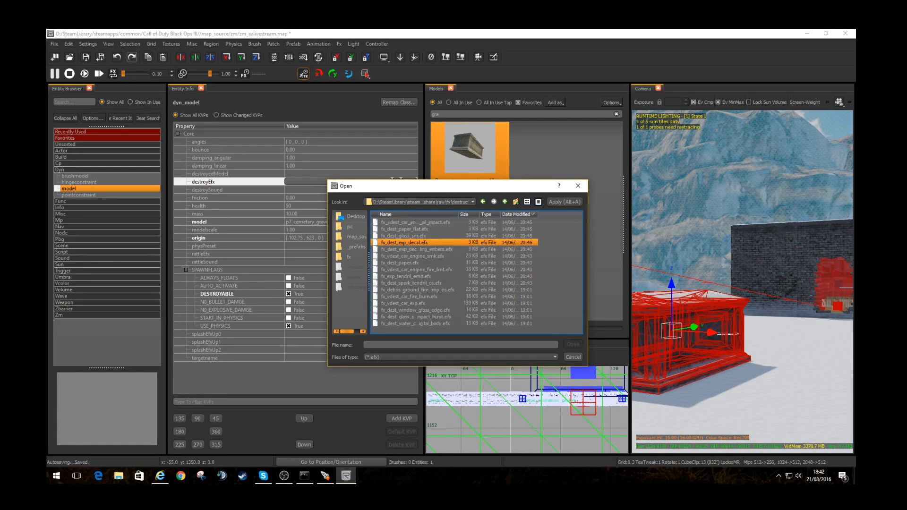
Step: Look through the bullet effects in the impacts folder, close the file browser without choosing one, and deselect the gravestone
{"action": "left_click", "coordinate": [349, 256]}
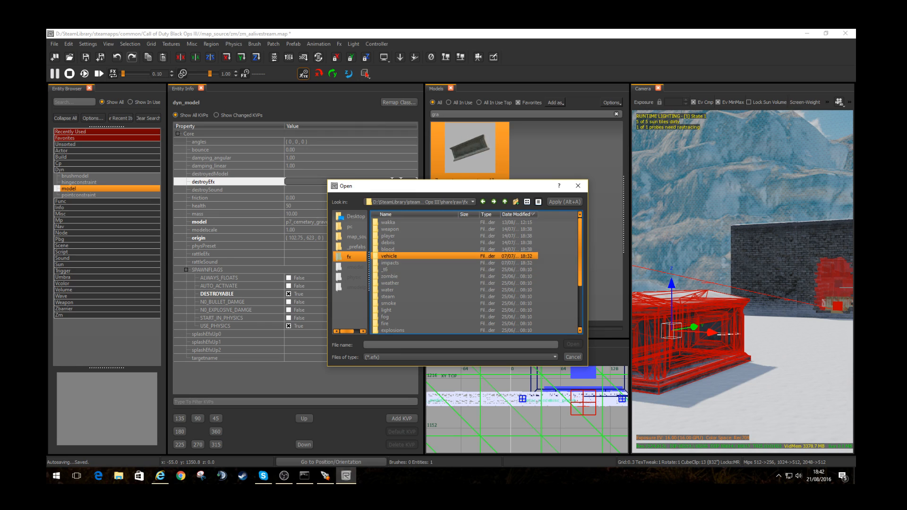
{"action": "double_click", "coordinate": [390, 262]}
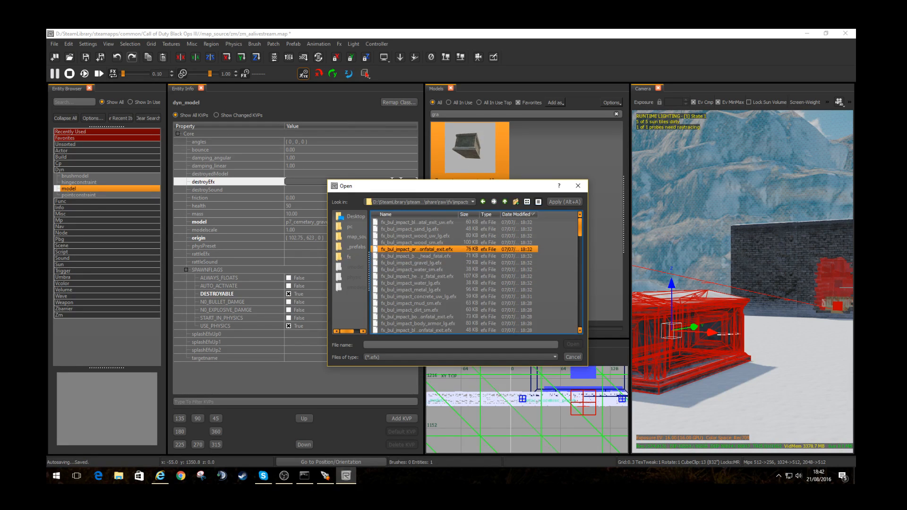
{"action": "scroll", "coordinate": [416, 255], "scroll_direction": "down", "scroll_amount": 8}
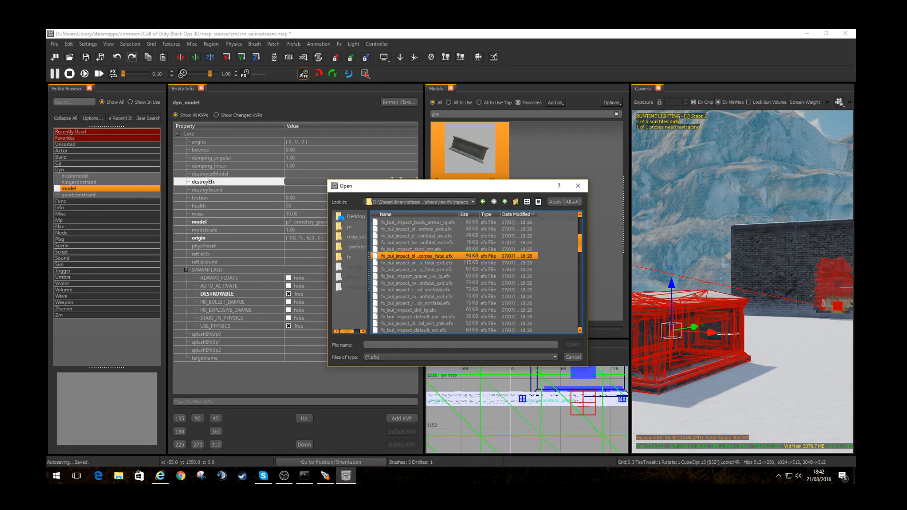
{"action": "scroll", "coordinate": [415, 258], "scroll_direction": "down", "scroll_amount": 5}
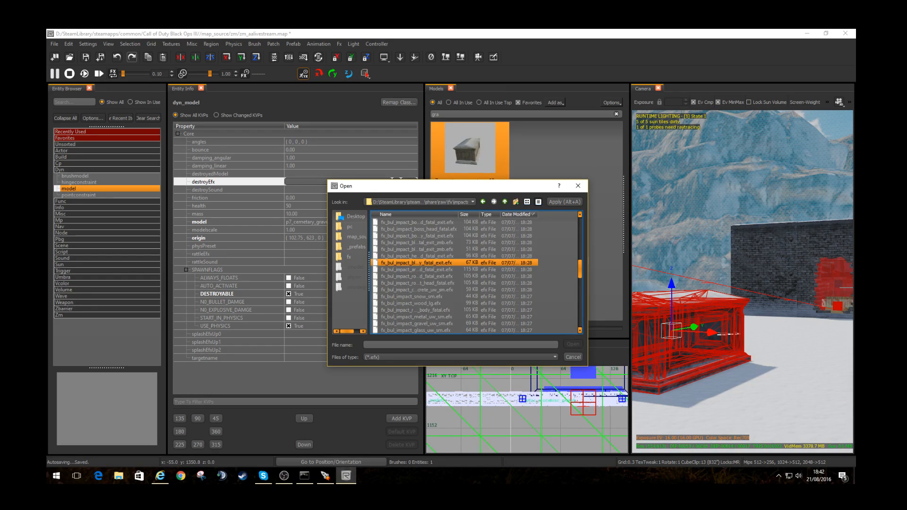
{"action": "scroll", "coordinate": [416, 263], "scroll_direction": "down", "scroll_amount": 5}
{"action": "scroll", "coordinate": [416, 282], "scroll_direction": "down", "scroll_amount": 5}
{"action": "key", "text": "Escape"}
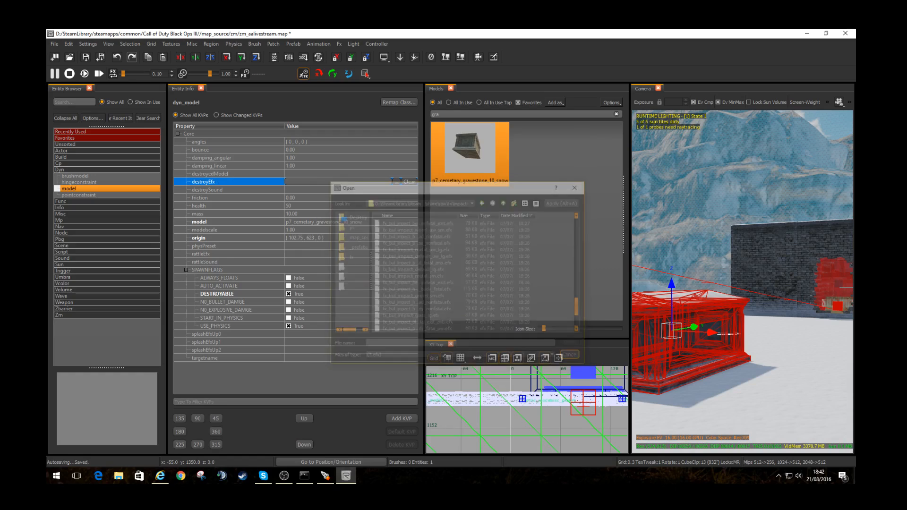
{"action": "key", "text": "Escape"}
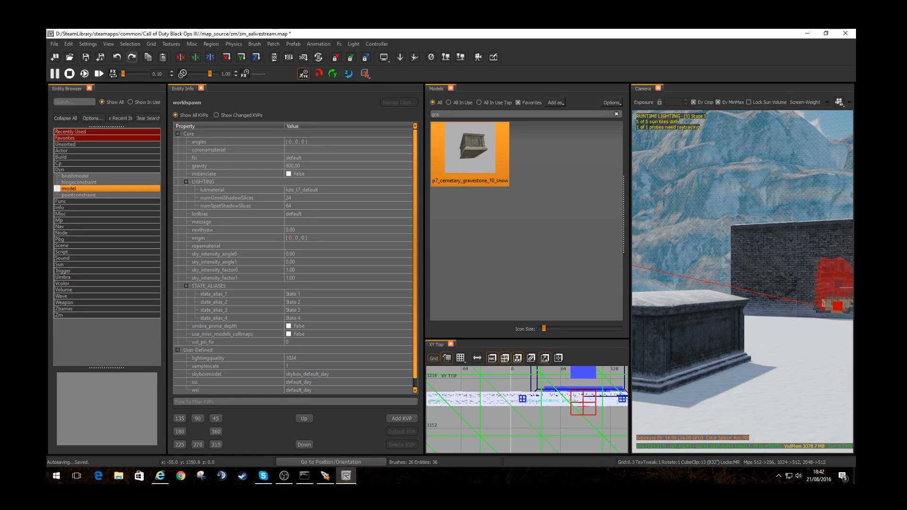
Step: Search the entities for "deca" and place a Volume_decal on the brick wall beside the hole
{"action": "right_click_drag", "start_coordinate": [742, 281], "coordinate": [779, 194]}
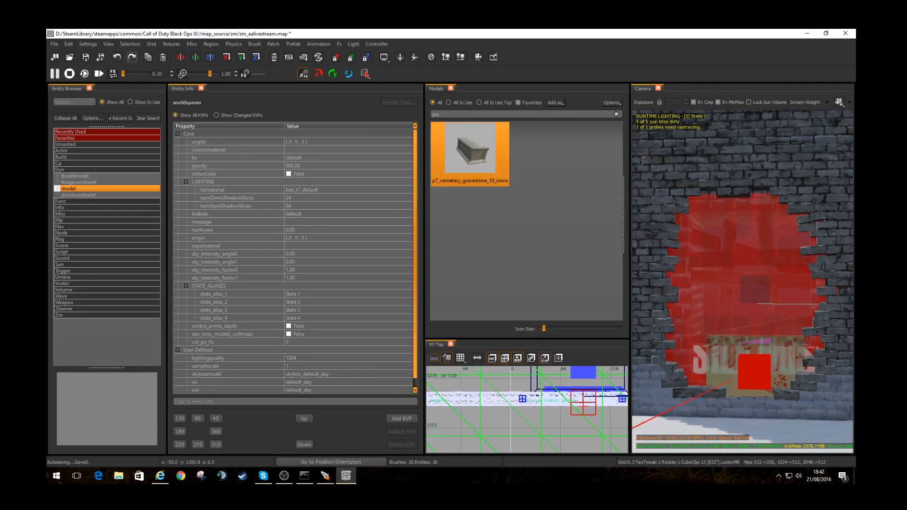
{"action": "left_click_drag", "start_coordinate": [424, 264], "coordinate": [316, 264]}
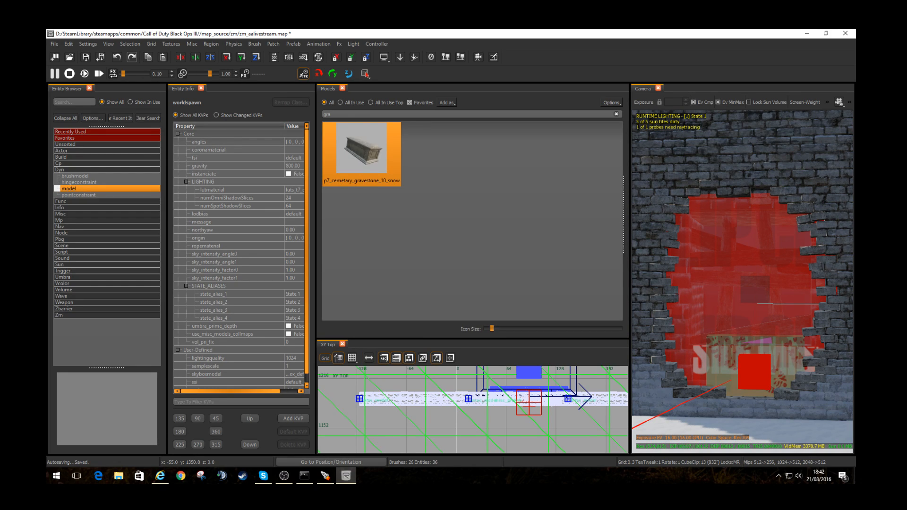
{"action": "type", "text": "deca"}
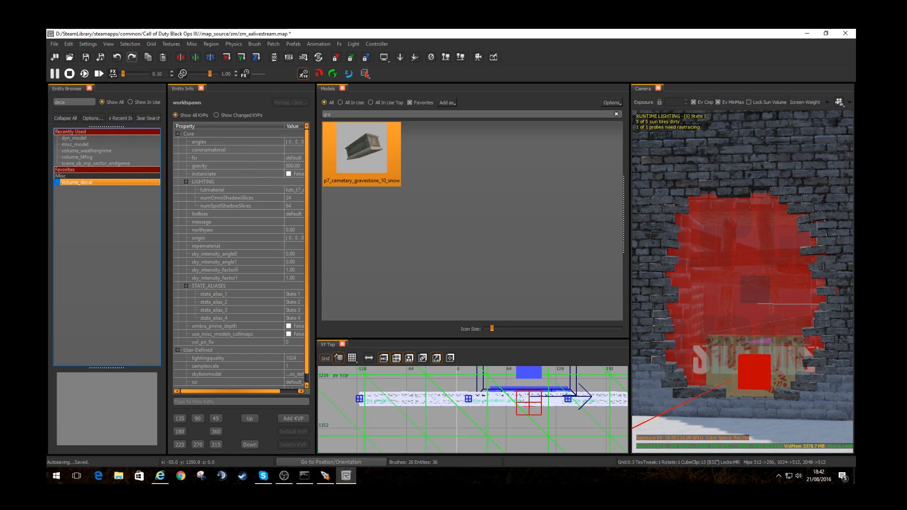
{"action": "left_click_drag", "start_coordinate": [76, 182], "coordinate": [652, 321]}
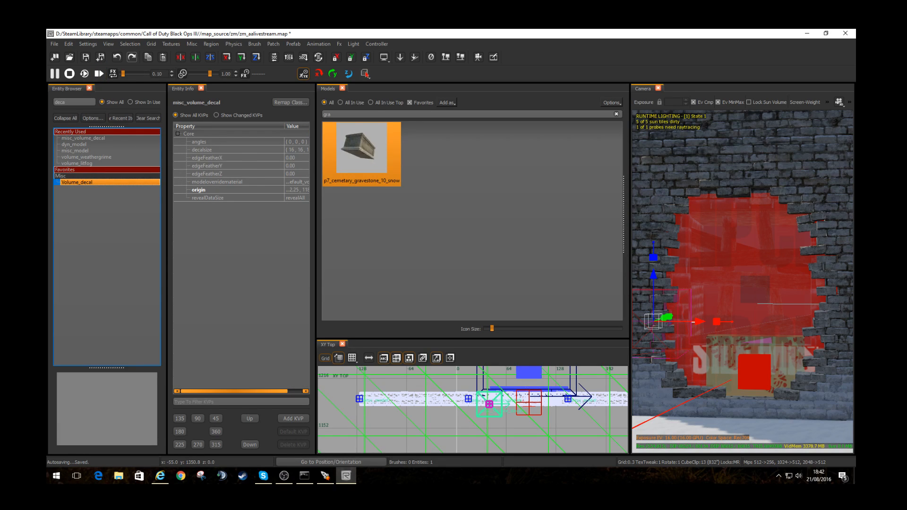
Step: Enlarge the camera view, show the texture browser, and hide the entity info, model browser and entity browser
{"action": "left_click_drag", "start_coordinate": [630, 274], "coordinate": [560, 274]}
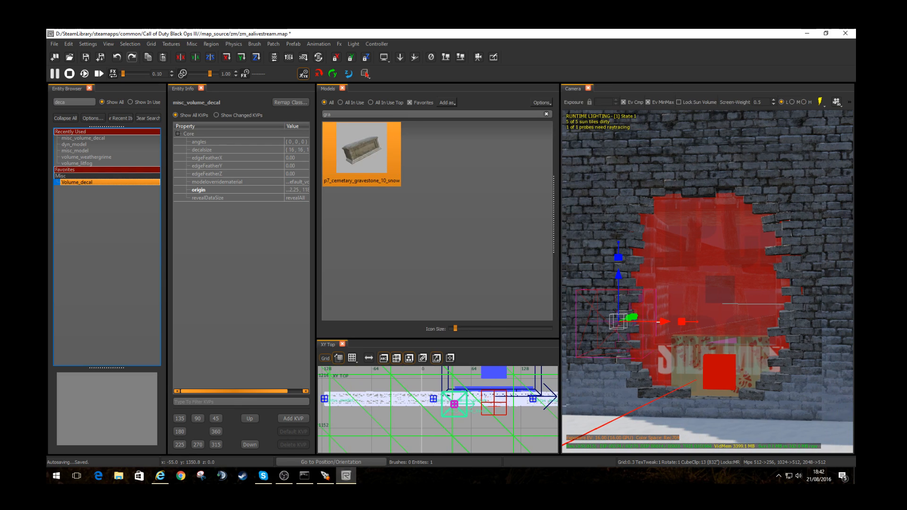
{"action": "scroll", "coordinate": [707, 281], "scroll_direction": "down", "scroll_amount": 5}
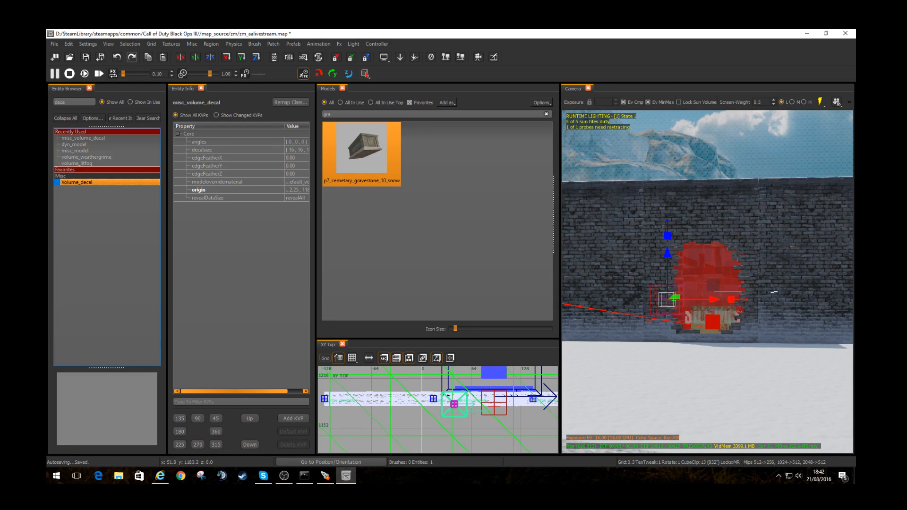
{"action": "key", "text": "t"}
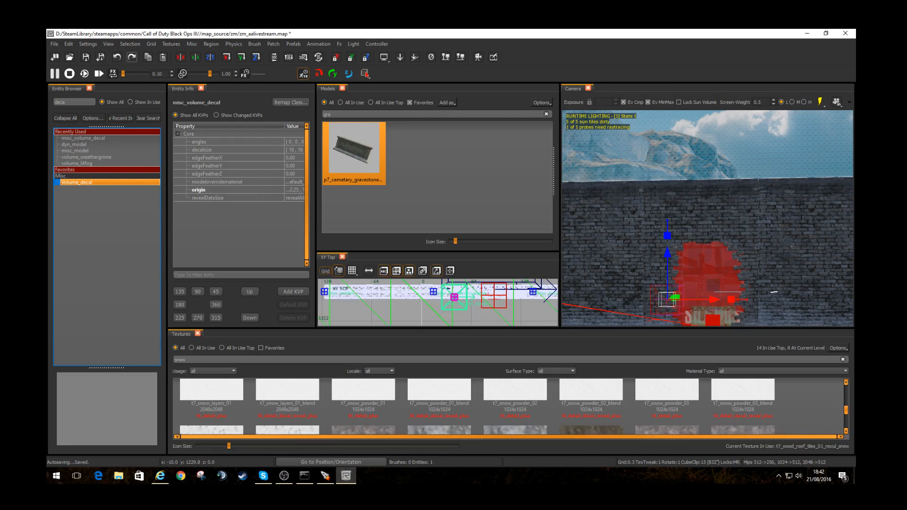
{"action": "key", "text": "n"}
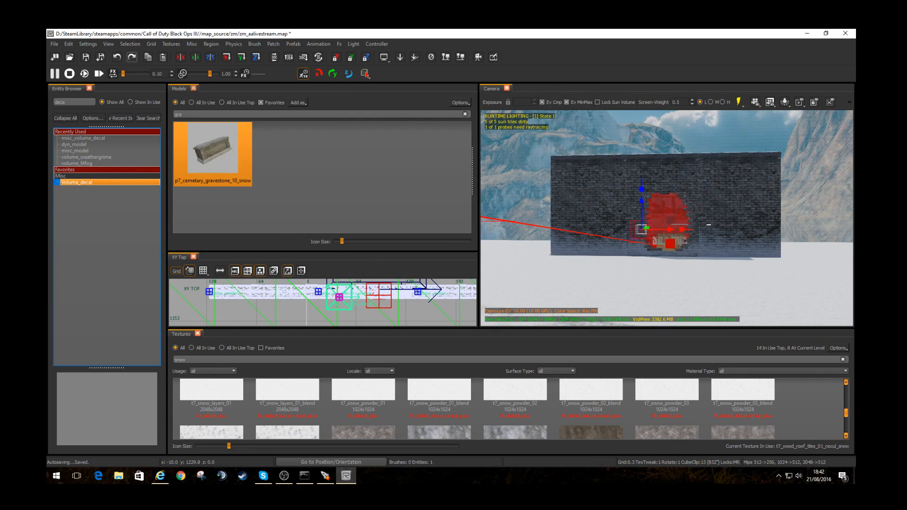
{"action": "key", "text": "m"}
{"action": "key", "text": "b"}
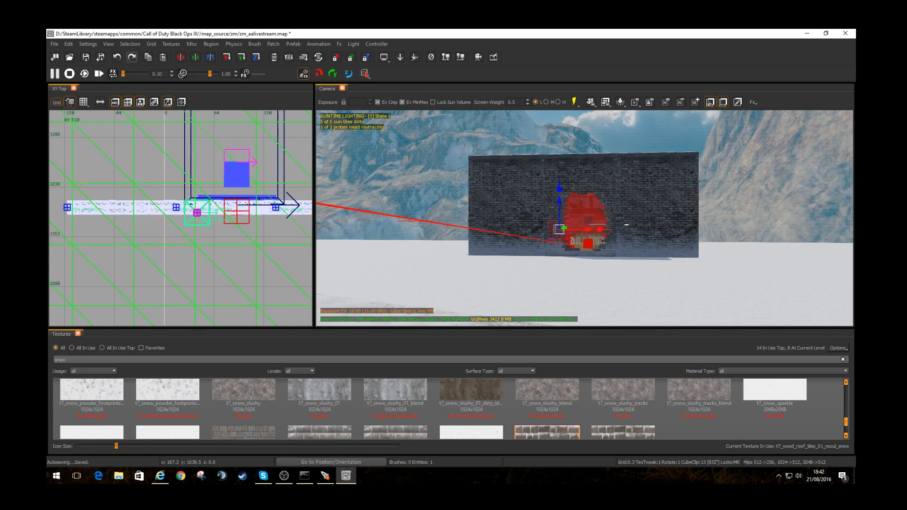
Step: Filter the textures by "deca", enlarge the texture browser, and apply t7_decal_blast_01 to the decal volume
{"action": "type", "text": "decal"}
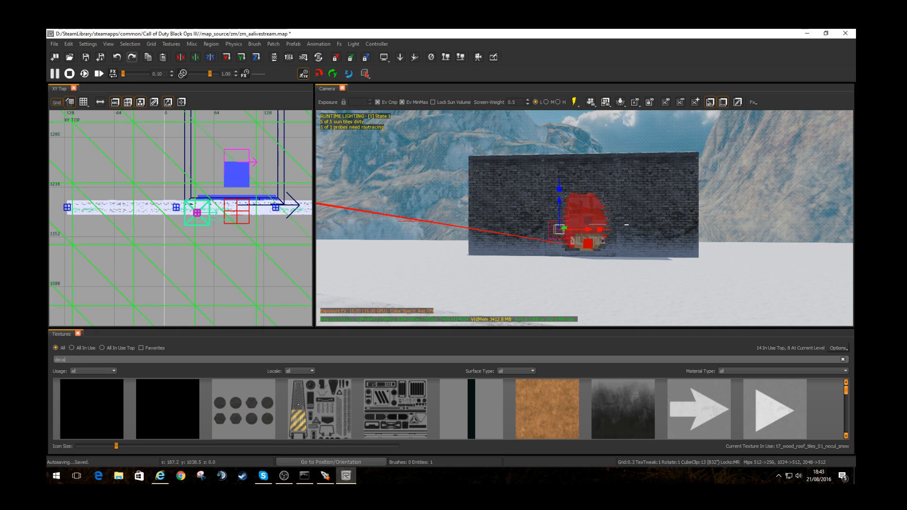
{"action": "left_click_drag", "start_coordinate": [510, 328], "coordinate": [510, 275]}
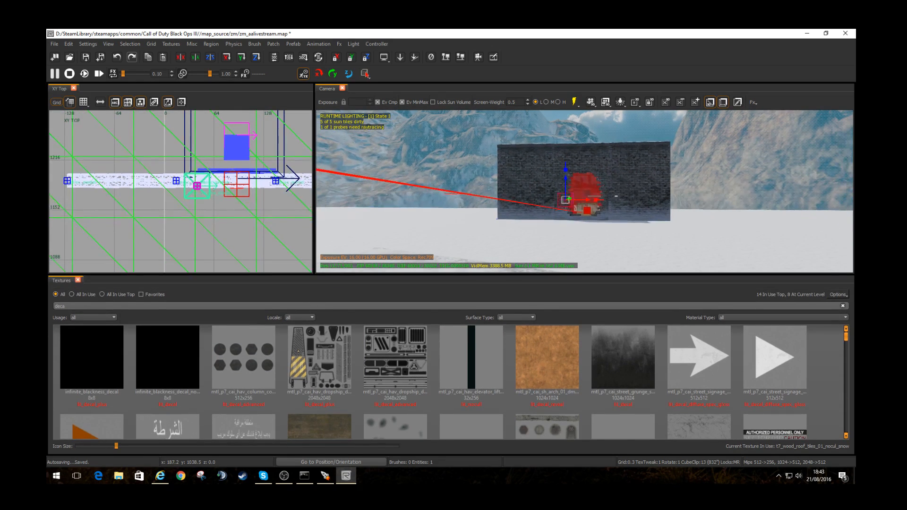
{"action": "scroll", "coordinate": [547, 355], "scroll_direction": "down", "scroll_amount": 4}
{"action": "scroll", "coordinate": [547, 355], "scroll_direction": "down", "scroll_amount": 2}
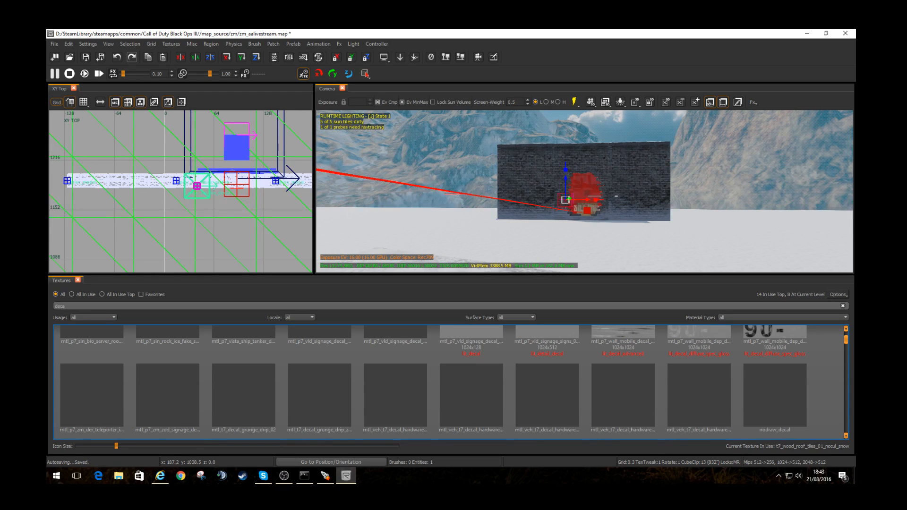
{"action": "scroll", "coordinate": [470, 377], "scroll_direction": "down", "scroll_amount": 2}
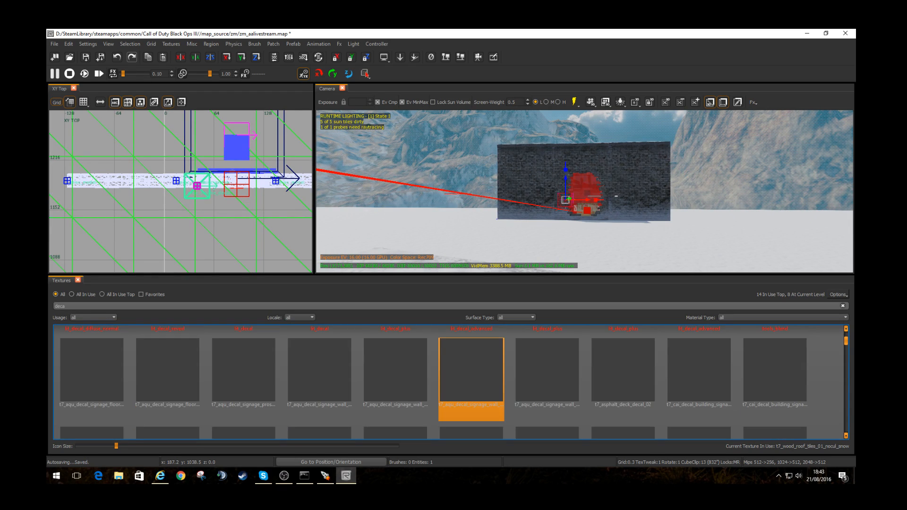
{"action": "scroll", "coordinate": [547, 358], "scroll_direction": "down", "scroll_amount": 2}
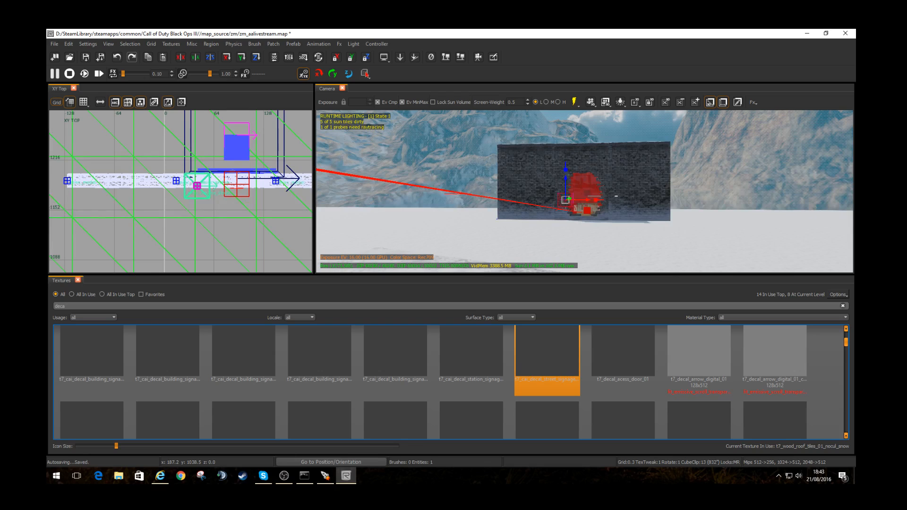
{"action": "scroll", "coordinate": [547, 359], "scroll_direction": "down", "scroll_amount": 2}
{"action": "scroll", "coordinate": [547, 358], "scroll_direction": "up", "scroll_amount": 1}
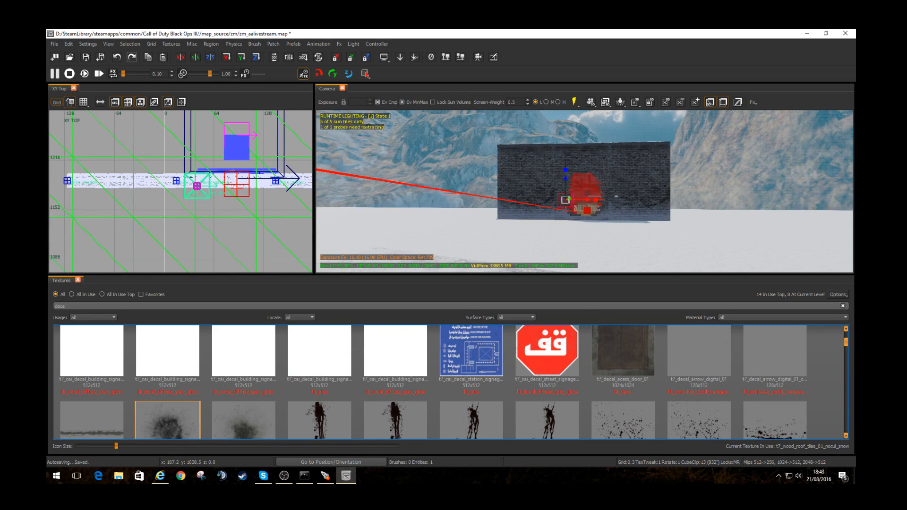
{"action": "scroll", "coordinate": [166, 429], "scroll_direction": "down", "scroll_amount": 1}
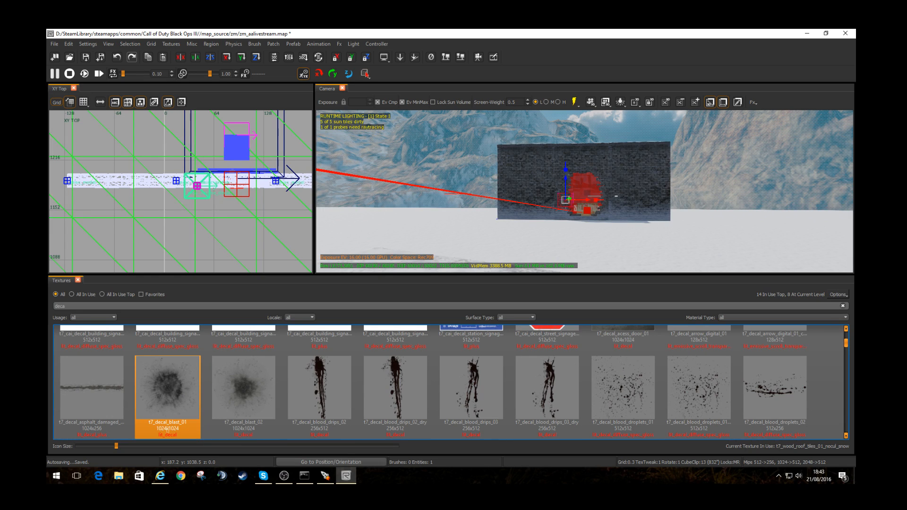
{"action": "left_click", "coordinate": [166, 429]}
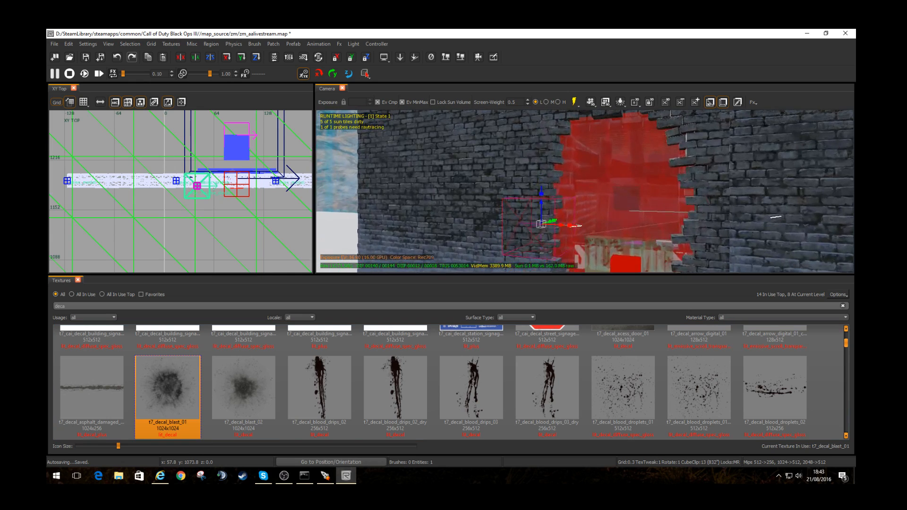
Step: Rotate the decal volume on the brick wall to about 187.5 degrees around the vertical axis
{"action": "key", "text": "w"}
{"action": "key", "text": "r"}
{"action": "left_click_drag", "start_coordinate": [203, 181], "coordinate": [259, 118]}
{"action": "right_click_drag", "start_coordinate": [258, 215], "coordinate": [260, 113]}
{"action": "left_click_drag", "start_coordinate": [207, 181], "coordinate": [249, 164]}
{"action": "left_click_drag", "start_coordinate": [222, 217], "coordinate": [255, 270]}
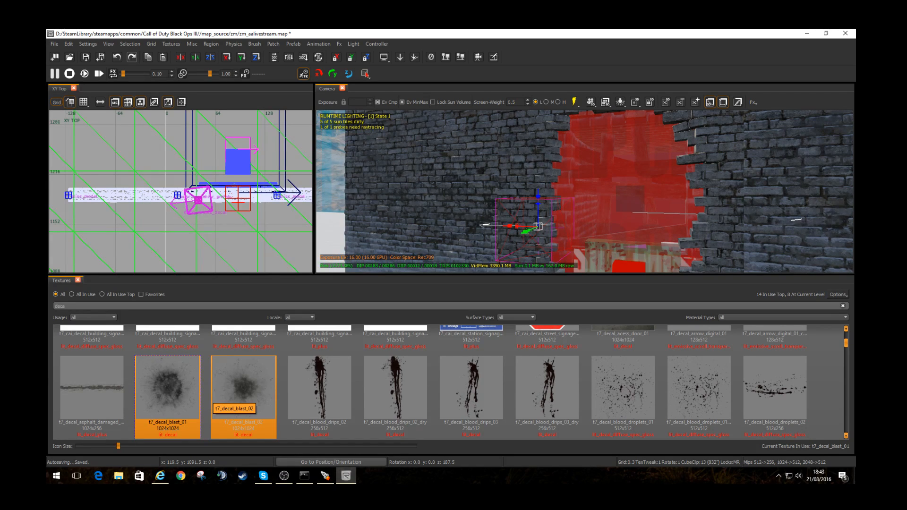
Step: Look through the decal textures, then delete the decal volume from the brick wall
{"action": "scroll", "coordinate": [236, 402], "scroll_direction": "down", "scroll_amount": 5}
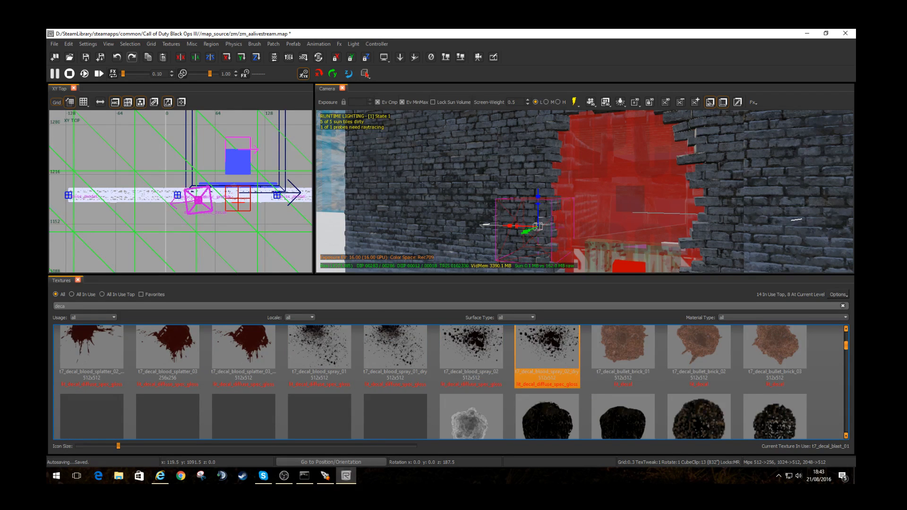
{"action": "scroll", "coordinate": [546, 378], "scroll_direction": "down", "scroll_amount": 5}
{"action": "scroll", "coordinate": [395, 382], "scroll_direction": "down", "scroll_amount": 5}
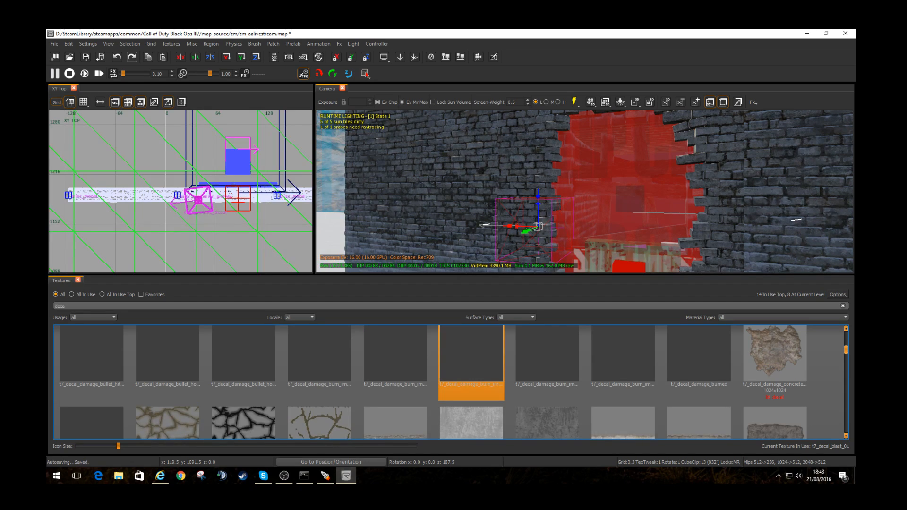
{"action": "scroll", "coordinate": [471, 359], "scroll_direction": "down", "scroll_amount": 2}
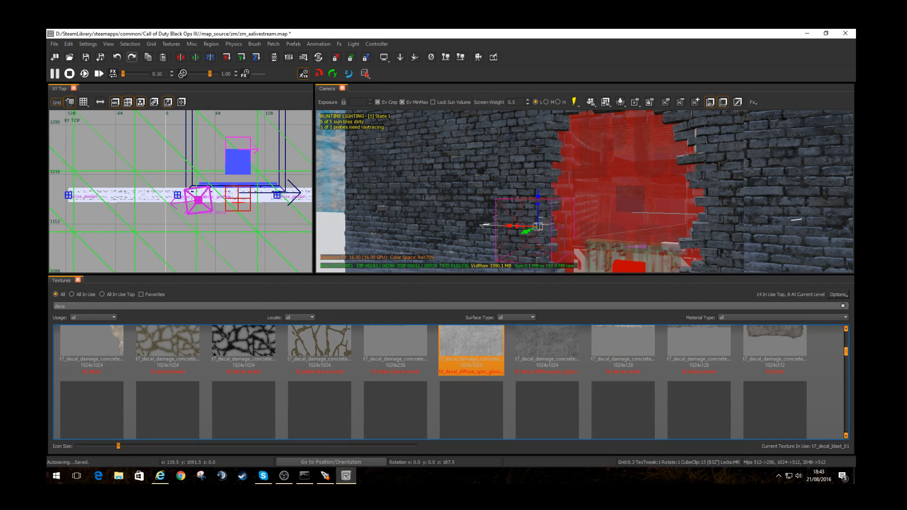
{"action": "scroll", "coordinate": [472, 359], "scroll_direction": "down", "scroll_amount": 1}
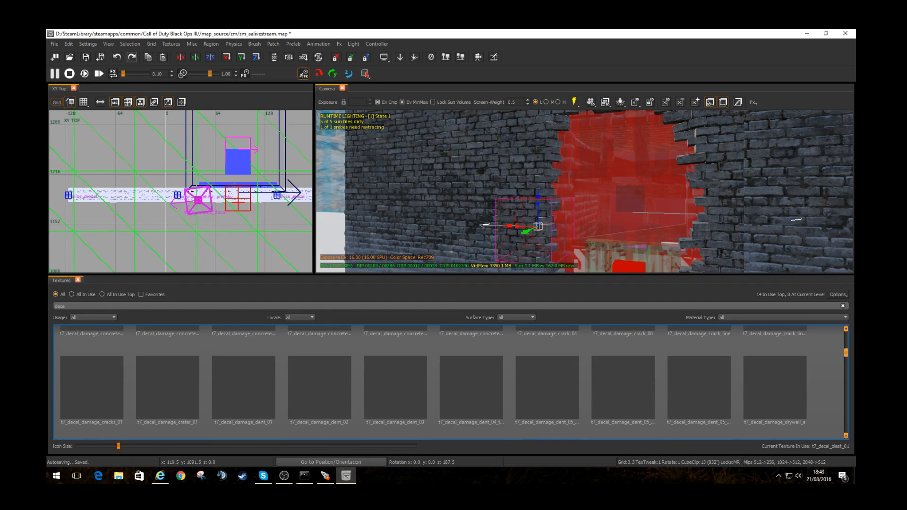
{"action": "key", "text": "BackSpace"}
{"action": "mouse_move", "coordinate": [585, 192]}
{"action": "right_mouse_down"}
{"action": "mouse_move", "coordinate": [610, 250]}
{"action": "mouse_move", "coordinate": [661, 191]}
{"action": "mouse_move", "coordinate": [585, 191]}
{"action": "right_mouse_up"}
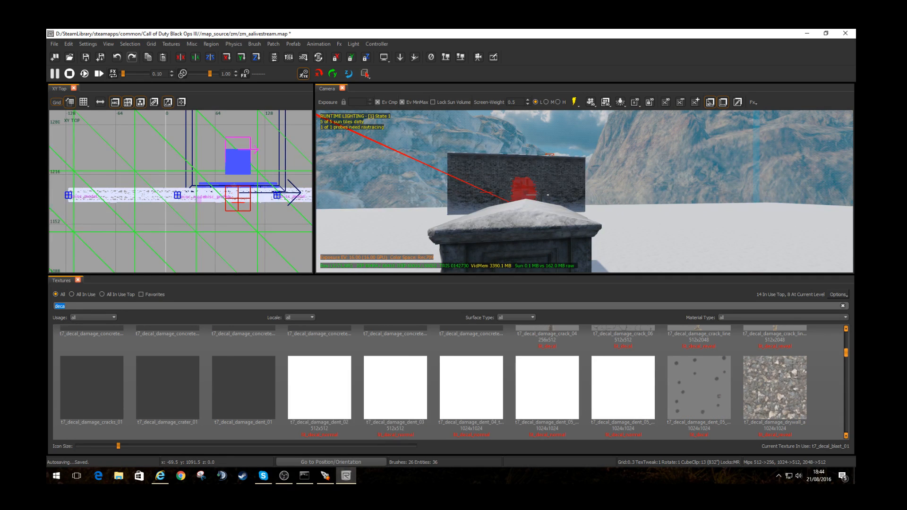
Step: Replace the texture browser with the model browser, search all models for "rock" without the favorites filter, and hide the top view
{"action": "key", "text": "t"}
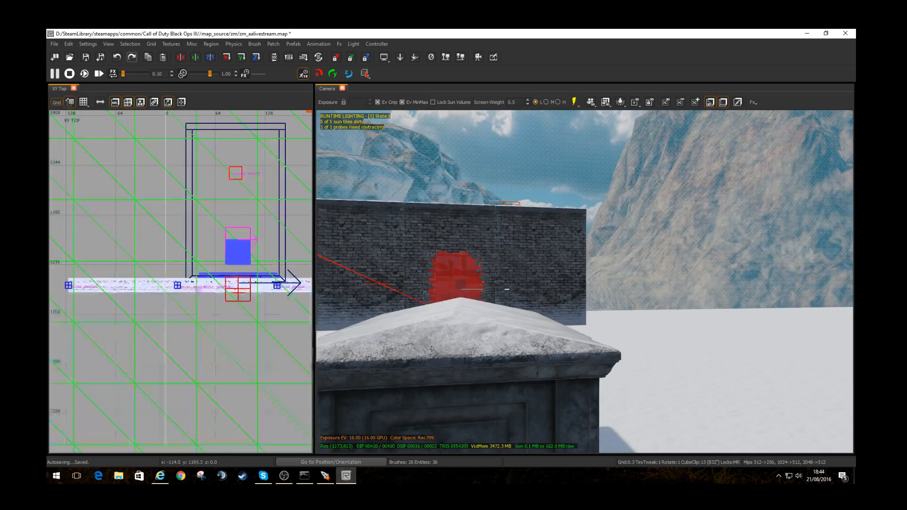
{"action": "key", "text": "m"}
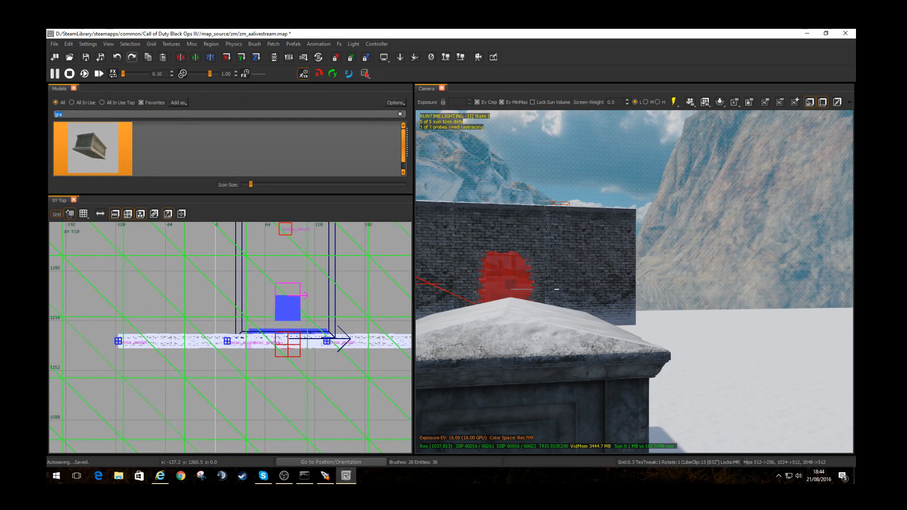
{"action": "key", "text": "BackSpace"}
{"action": "key", "text": "BackSpace"}
{"action": "key", "text": "BackSpace"}
{"action": "type", "text": "rock"}
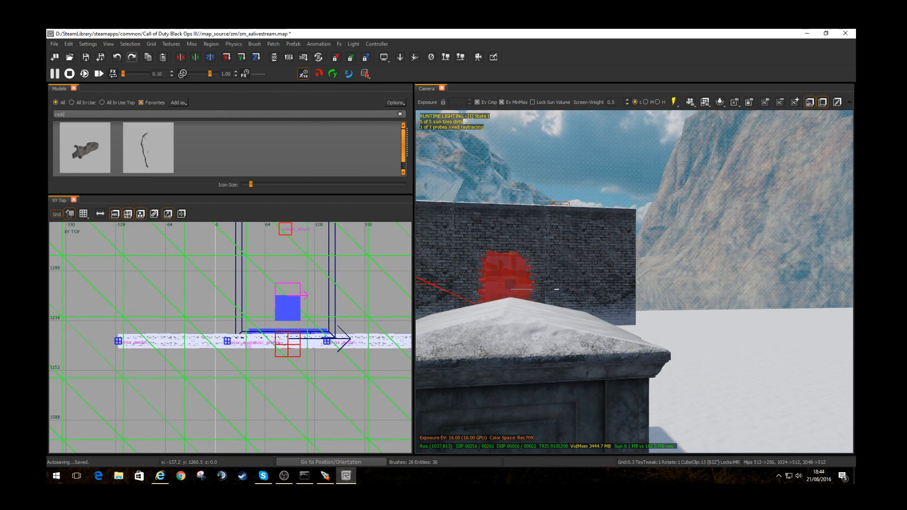
{"action": "left_click", "coordinate": [141, 103]}
{"action": "left_click", "coordinate": [73, 200]}
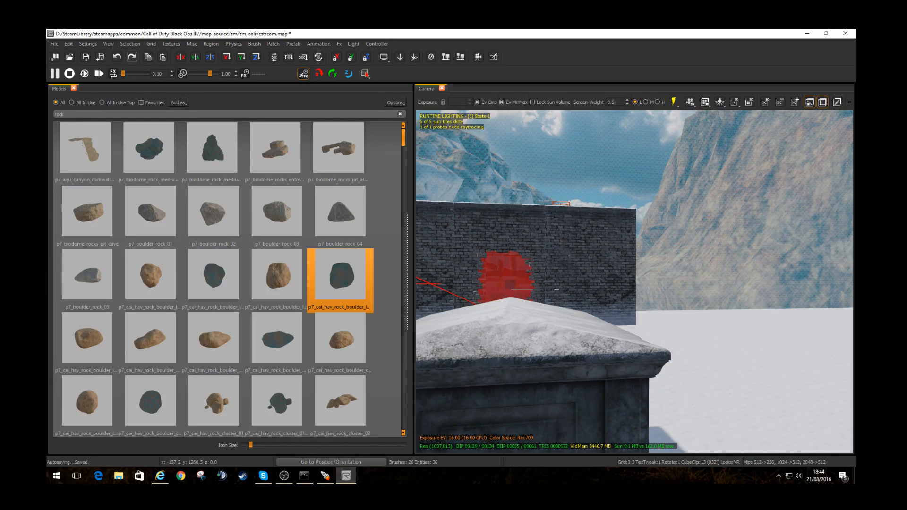
Step: Select the p7_cai_rock_desert_03 model among the rocks and show the XY top view again
{"action": "scroll", "coordinate": [340, 279], "scroll_direction": "down", "scroll_amount": 5}
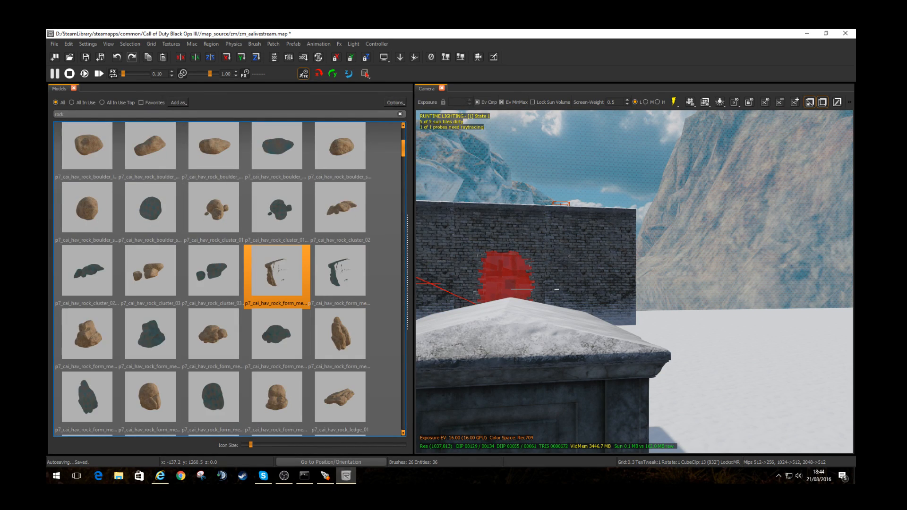
{"action": "scroll", "coordinate": [277, 269], "scroll_direction": "down", "scroll_amount": 3}
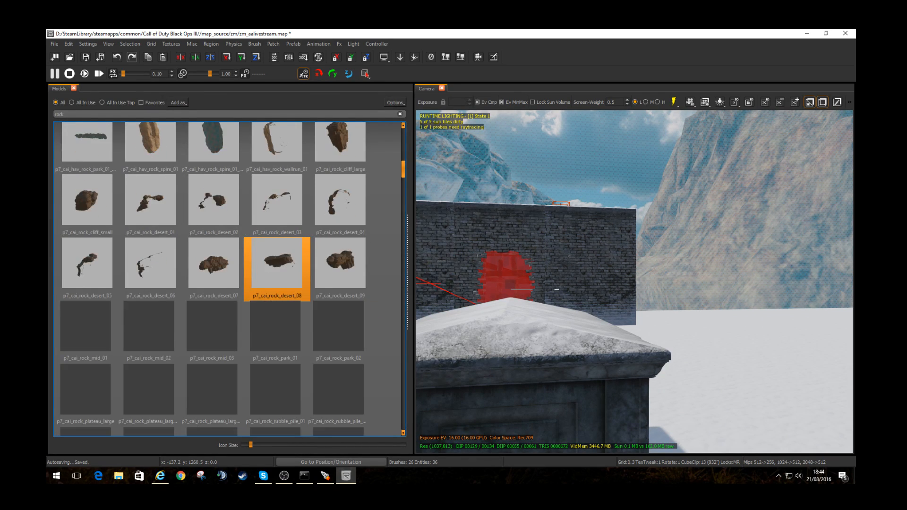
{"action": "left_click", "coordinate": [148, 267]}
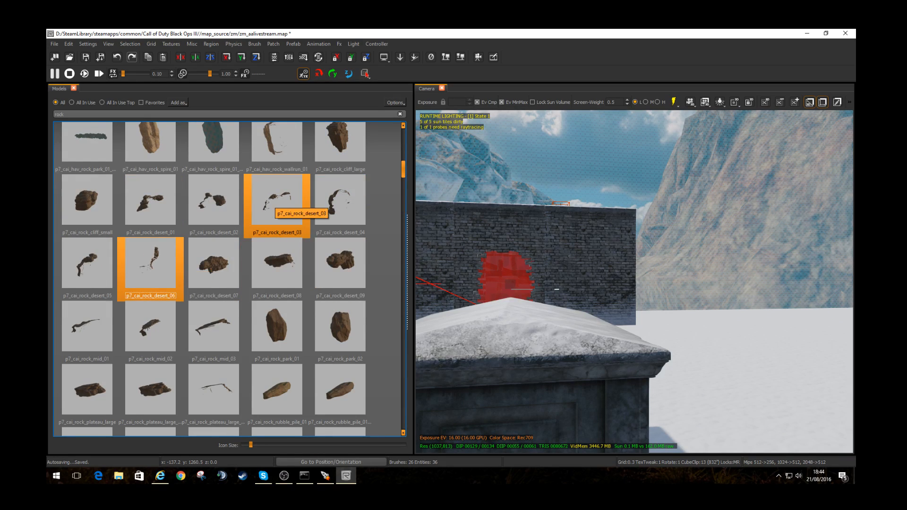
{"action": "left_click", "coordinate": [274, 199]}
{"action": "right_click_drag", "start_coordinate": [558, 273], "coordinate": [444, 282]}
{"action": "key", "text": "s"}
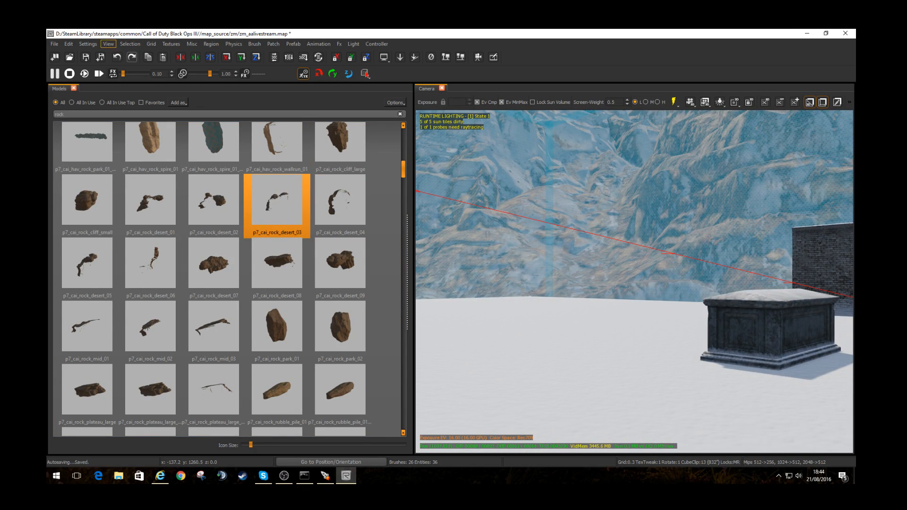
{"action": "left_click", "coordinate": [108, 44]}
{"action": "mouse_move", "coordinate": [141, 61]}
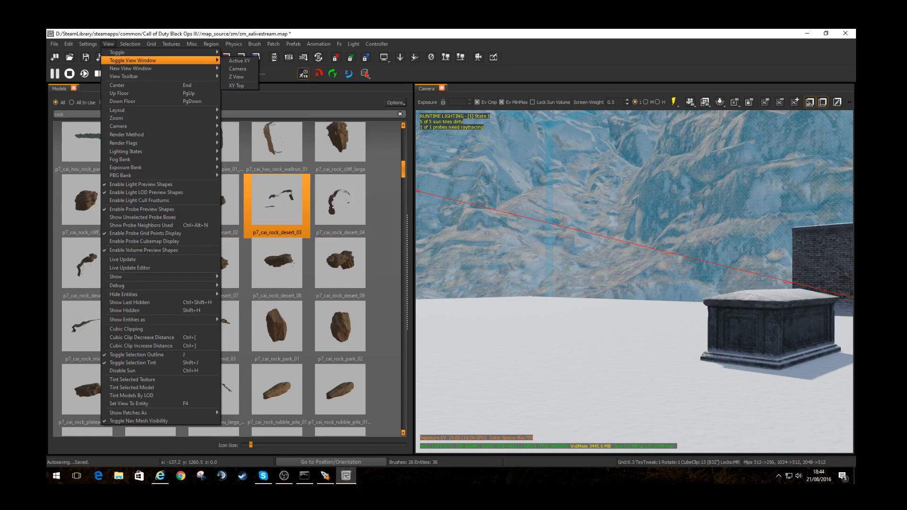
{"action": "left_click", "coordinate": [239, 60]}
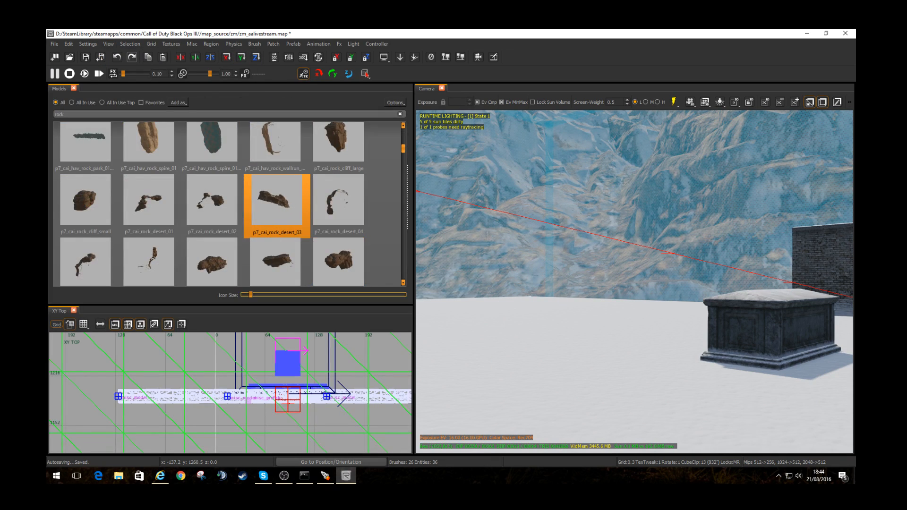
Step: Place p7_cai_rock_desert_03 in the map and move it to the left side of the brick wall
{"action": "left_click_drag", "start_coordinate": [276, 203], "coordinate": [194, 400]}
{"action": "scroll", "coordinate": [634, 283], "scroll_direction": "down", "scroll_amount": 2}
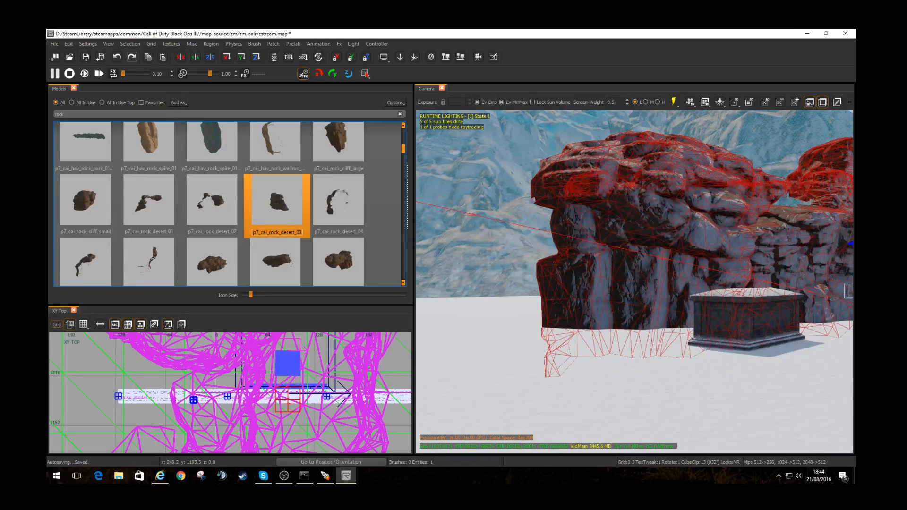
{"action": "mouse_move", "coordinate": [634, 284]}
{"action": "right_mouse_down"}
{"action": "mouse_move", "coordinate": [727, 283]}
{"action": "mouse_move", "coordinate": [634, 284]}
{"action": "right_mouse_up"}
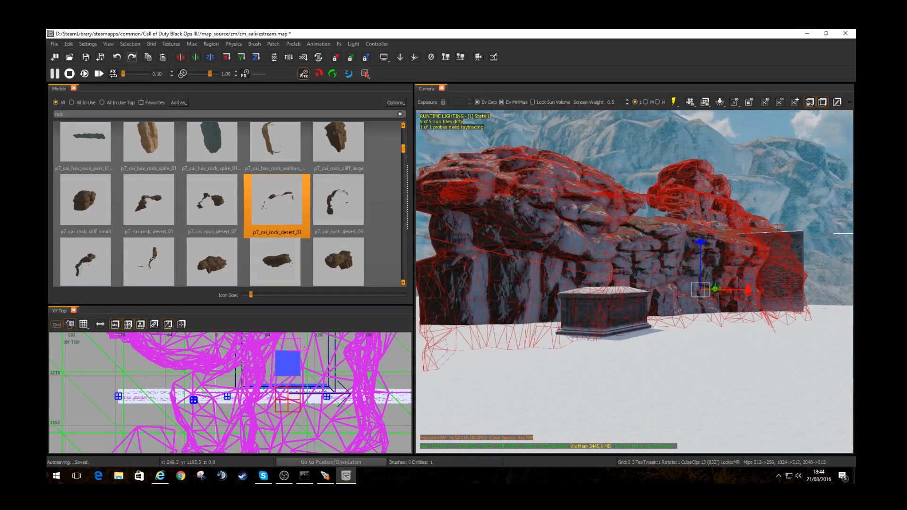
{"action": "scroll", "coordinate": [301, 369], "scroll_direction": "down", "scroll_amount": 11}
{"action": "right_click_drag", "start_coordinate": [289, 371], "coordinate": [364, 371], "text": "alt"}
{"action": "mouse_move", "coordinate": [282, 365]}
{"action": "left_mouse_down"}
{"action": "mouse_move", "coordinate": [254, 388]}
{"action": "mouse_move", "coordinate": [291, 351]}
{"action": "left_mouse_up"}
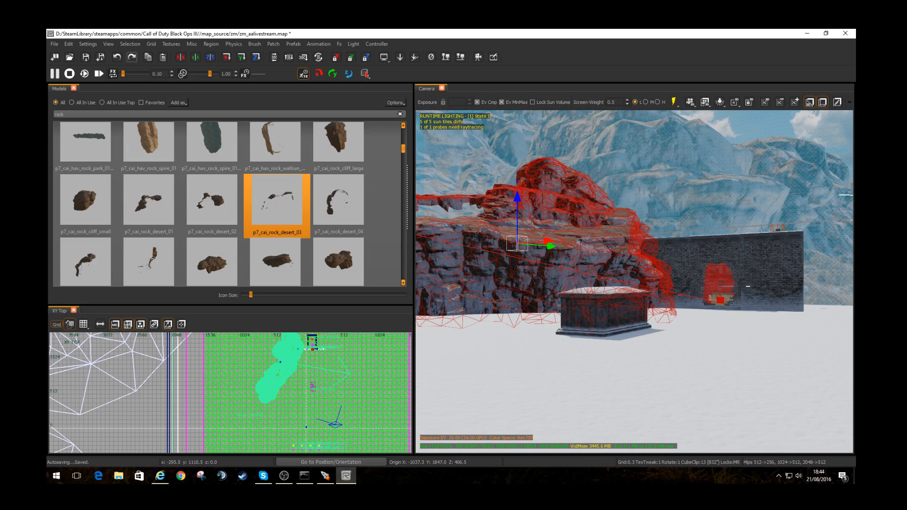
{"action": "key", "text": "Escape"}
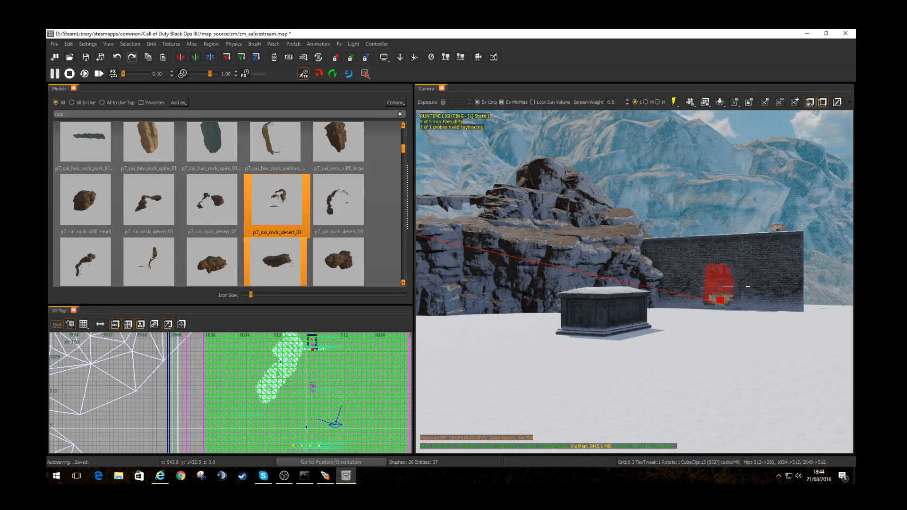
Step: Place p7_cai_rock_desert_07 to the right of the brick wall, turned about 42.9 degrees and raised about 56.5 units
{"action": "left_click_drag", "start_coordinate": [212, 263], "coordinate": [338, 350]}
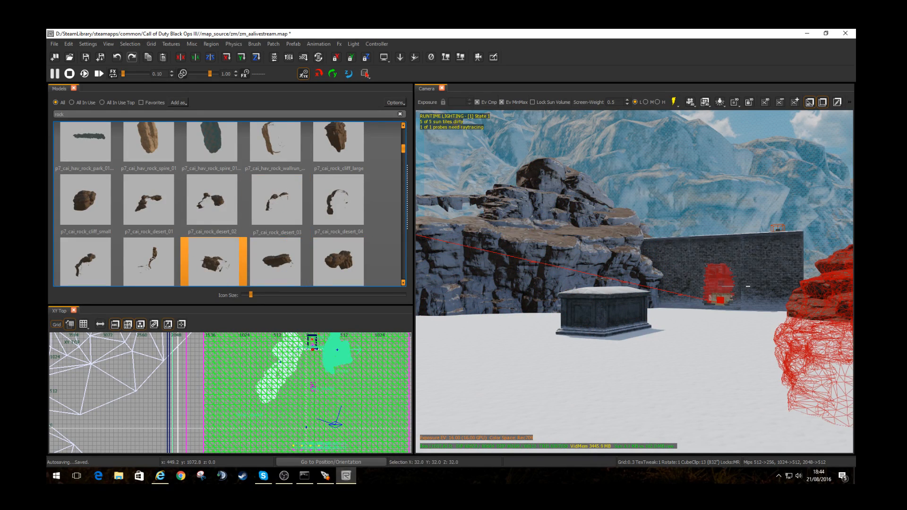
{"action": "right_click_drag", "start_coordinate": [634, 282], "coordinate": [717, 283]}
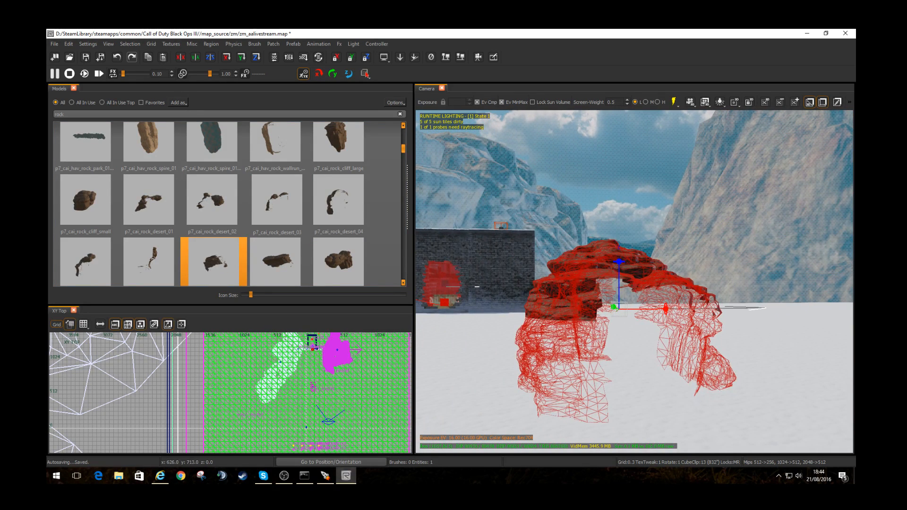
{"action": "key", "text": "r"}
{"action": "left_click_drag", "start_coordinate": [358, 370], "coordinate": [358, 374]}
{"action": "key", "text": "w"}
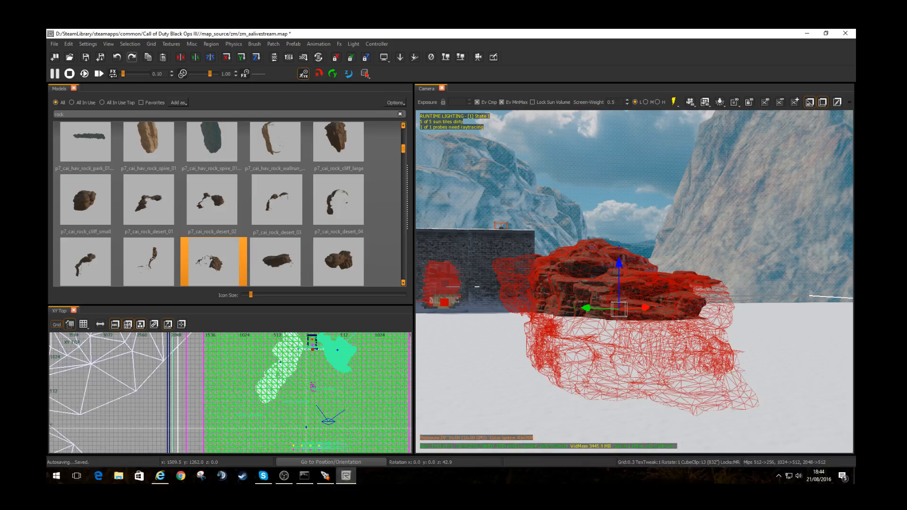
{"action": "left_click_drag", "start_coordinate": [618, 263], "coordinate": [619, 238]}
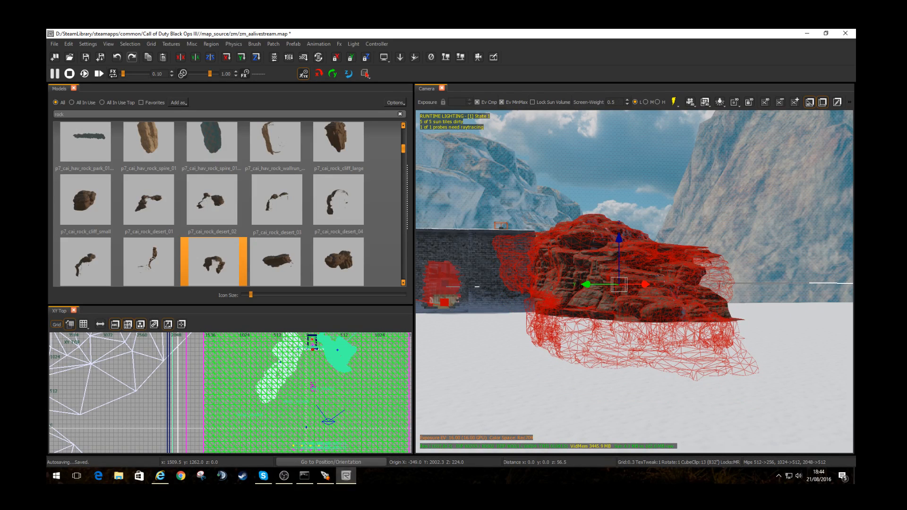
Step: Delete the p7_cai_rock_desert_07 rock to the right of the brick wall
{"action": "key", "text": "Escape"}
{"action": "right_click_drag", "start_coordinate": [619, 238], "coordinate": [685, 240]}
{"action": "left_click", "coordinate": [634, 283], "text": "shift"}
{"action": "key", "text": "BackSpace"}
{"action": "right_click_drag", "start_coordinate": [634, 283], "coordinate": [538, 285]}
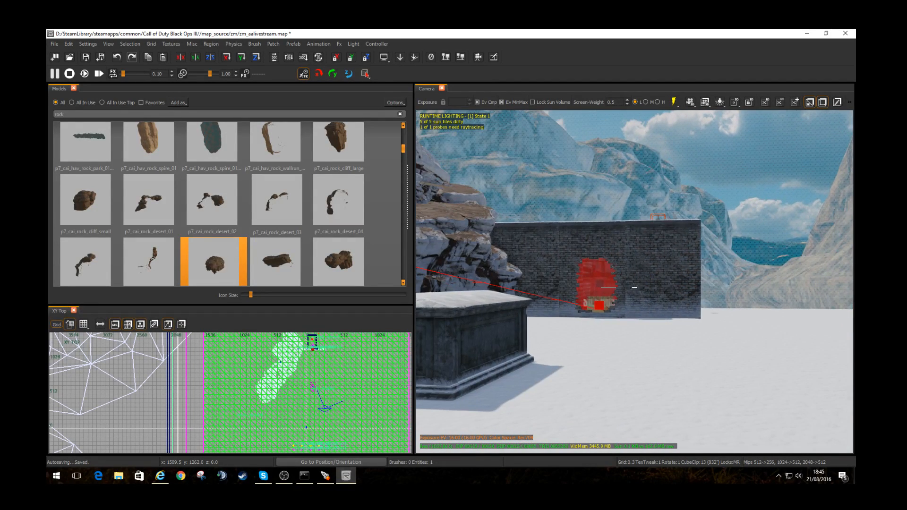
Step: Duplicate the rock formation left of the brick wall and place the copy, turned outward, on the wall's right side
{"action": "left_click", "coordinate": [472, 265], "text": "shift"}
{"action": "key", "text": "space"}
{"action": "left_click_drag", "start_coordinate": [310, 355], "coordinate": [345, 361]}
{"action": "key", "text": "r"}
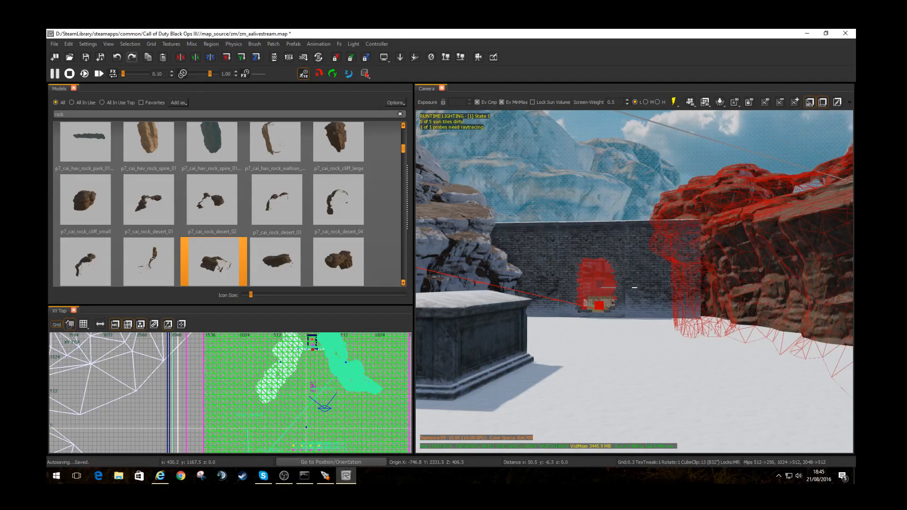
{"action": "right_click_drag", "start_coordinate": [634, 287], "coordinate": [737, 283]}
{"action": "scroll", "coordinate": [634, 287], "scroll_direction": "down", "scroll_amount": 2}
{"action": "key", "text": "Escape"}
Step: Rotate the duplicated rock formation slightly so that it closes off the right end of the brick wall
{"action": "mouse_move", "coordinate": [634, 287]}
{"action": "right_mouse_down"}
{"action": "mouse_move", "coordinate": [727, 286]}
{"action": "mouse_move", "coordinate": [732, 276]}
{"action": "mouse_move", "coordinate": [580, 273]}
{"action": "mouse_move", "coordinate": [605, 321]}
{"action": "mouse_move", "coordinate": [609, 265]}
{"action": "mouse_move", "coordinate": [557, 264]}
{"action": "mouse_move", "coordinate": [671, 267]}
{"action": "right_mouse_up"}
{"action": "left_click", "coordinate": [670, 266], "text": "shift"}
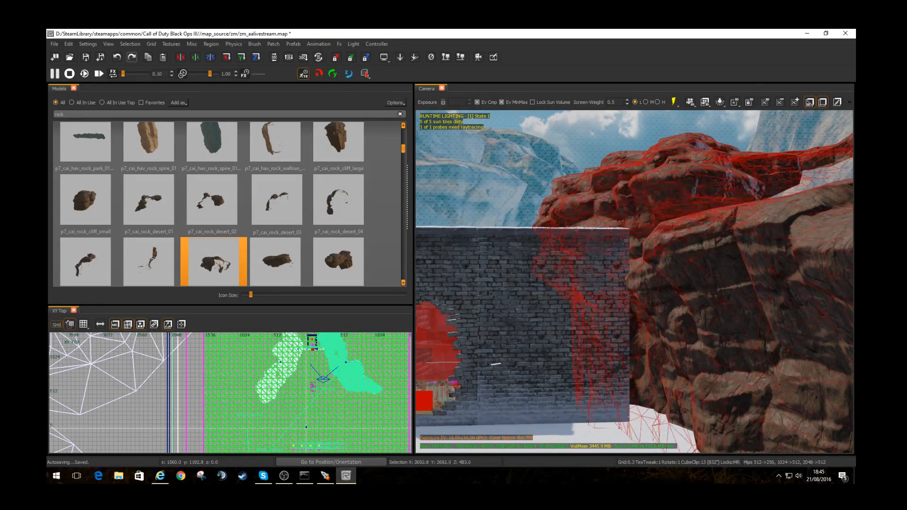
{"action": "key", "text": "r"}
{"action": "left_click_drag", "start_coordinate": [359, 368], "coordinate": [343, 355]}
{"action": "key", "text": "r"}
{"action": "key", "text": "Escape"}
{"action": "mouse_move", "coordinate": [557, 265]}
{"action": "right_mouse_down"}
{"action": "mouse_move", "coordinate": [613, 265]}
{"action": "mouse_move", "coordinate": [562, 263]}
{"action": "right_mouse_up"}
{"action": "right_click_drag", "start_coordinate": [635, 282], "coordinate": [680, 306]}
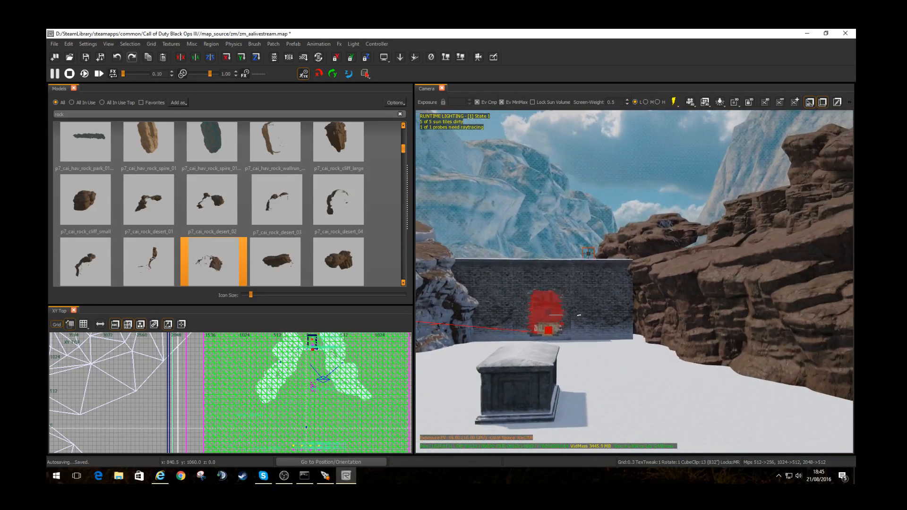
Step: Move the red entity boxes across the snow toward the gravestone and the brick wall
{"action": "mouse_move", "coordinate": [634, 282]}
{"action": "right_mouse_down"}
{"action": "mouse_move", "coordinate": [463, 283]}
{"action": "mouse_move", "coordinate": [644, 284]}
{"action": "mouse_move", "coordinate": [517, 276]}
{"action": "mouse_move", "coordinate": [612, 282]}
{"action": "right_mouse_up"}
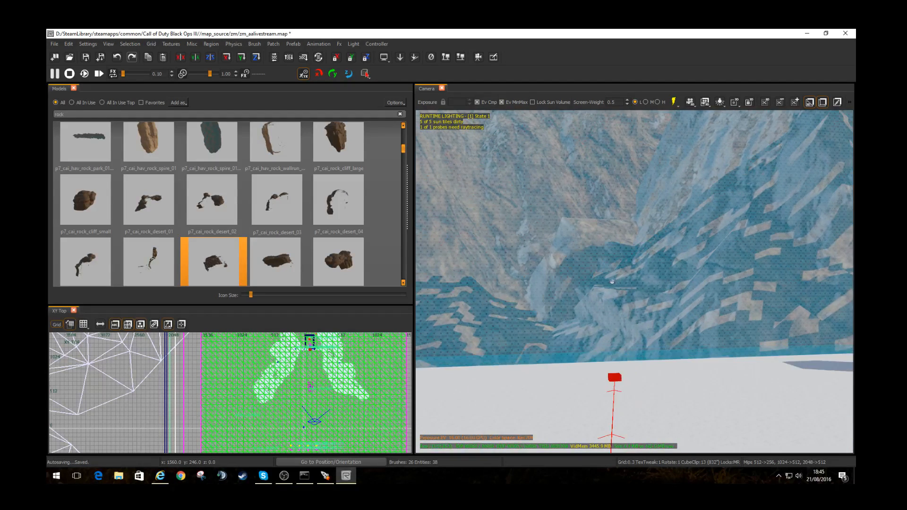
{"action": "left_click_drag", "start_coordinate": [313, 417], "coordinate": [302, 352]}
{"action": "scroll", "coordinate": [302, 359], "scroll_direction": "down", "scroll_amount": 2}
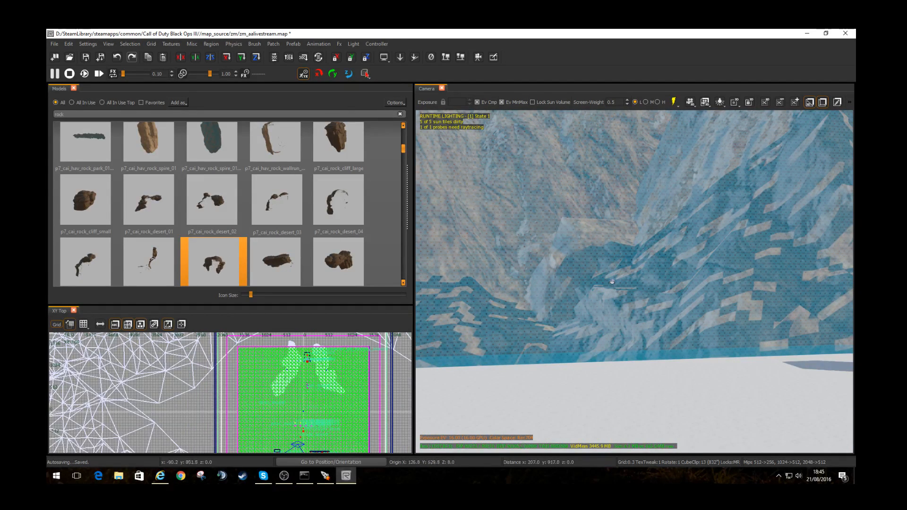
{"action": "mouse_move", "coordinate": [634, 283]}
{"action": "right_mouse_down"}
{"action": "mouse_move", "coordinate": [472, 283]}
{"action": "mouse_move", "coordinate": [571, 284]}
{"action": "right_mouse_up"}
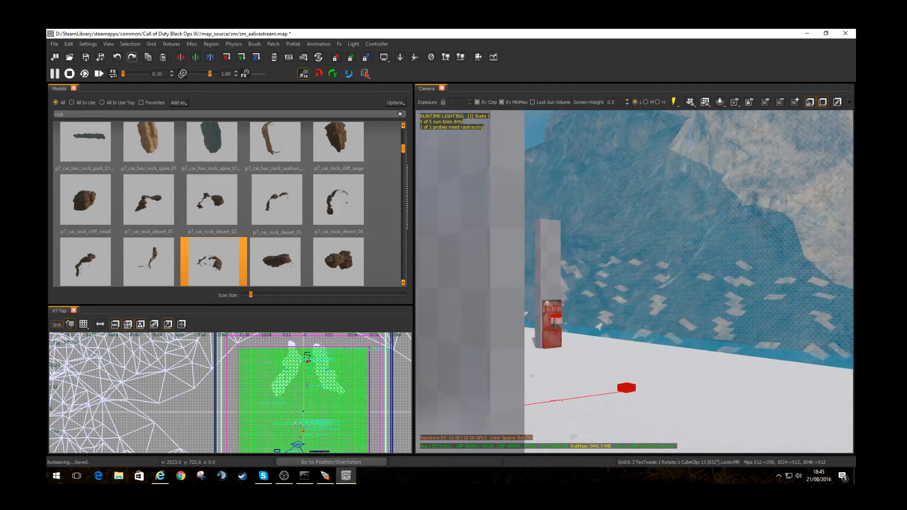
{"action": "left_click", "coordinate": [627, 388], "text": "shift"}
{"action": "key", "text": "BackSpace"}
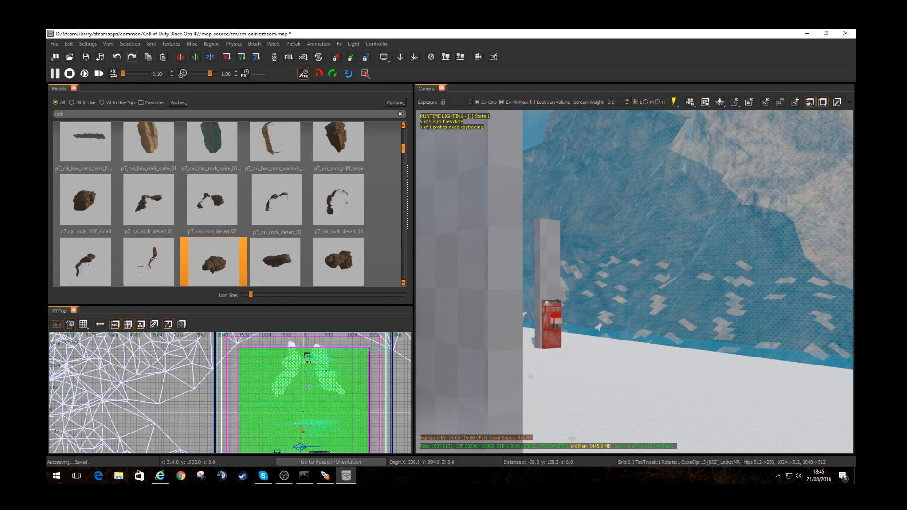
{"action": "right_click_drag", "start_coordinate": [564, 284], "coordinate": [765, 283]}
{"action": "right_click_drag", "start_coordinate": [635, 283], "coordinate": [614, 283]}
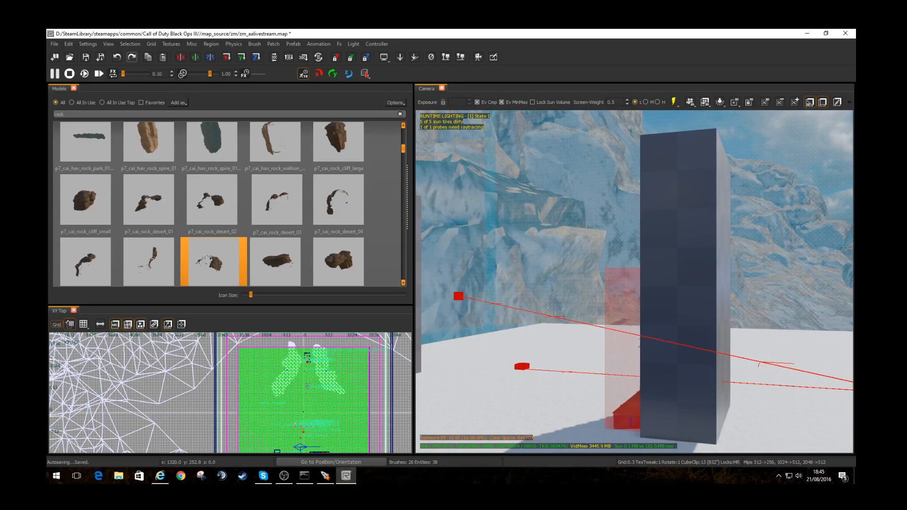
{"action": "key", "text": "ctrl+z"}
{"action": "key", "text": "ctrl+z"}
{"action": "key", "text": "ctrl+z"}
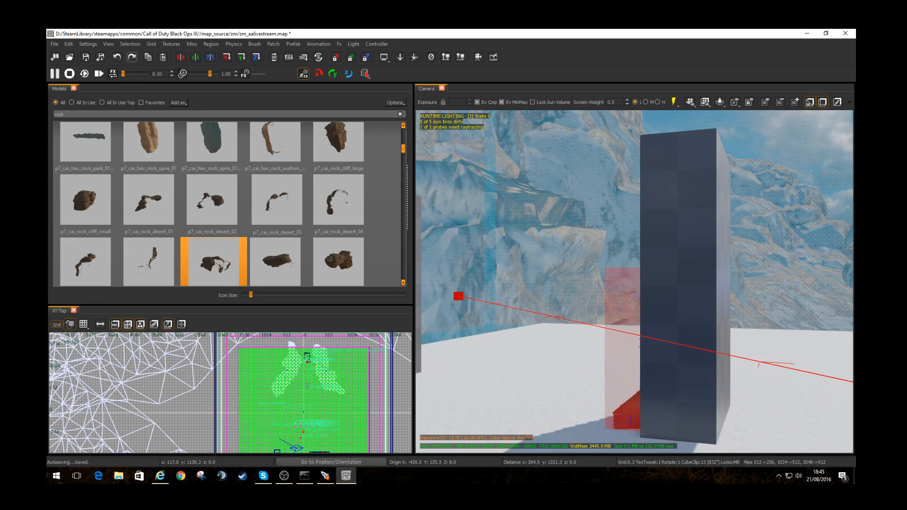
Step: Look through the p7_cai and p7_eth rock models in the library, comparing them with the gravestone, brick wall and rock formations
{"action": "right_click_drag", "start_coordinate": [634, 283], "coordinate": [670, 282]}
{"action": "key", "text": "w"}
{"action": "key", "text": "w"}
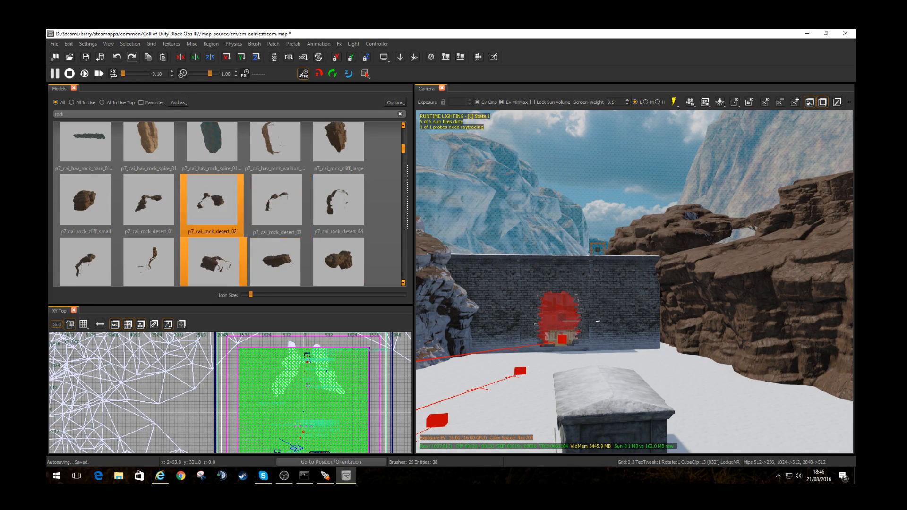
{"action": "scroll", "coordinate": [148, 248], "scroll_direction": "up", "scroll_amount": 3}
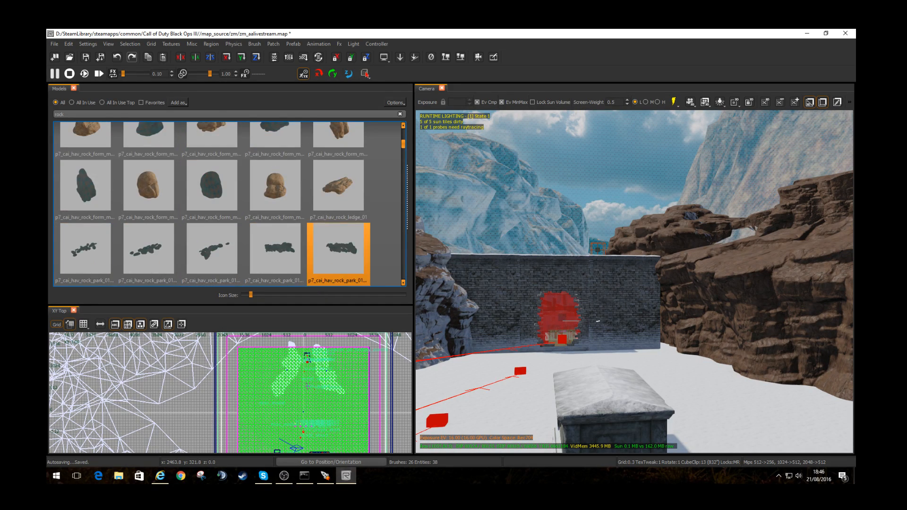
{"action": "scroll", "coordinate": [339, 208], "scroll_direction": "down", "scroll_amount": 3}
{"action": "scroll", "coordinate": [339, 207], "scroll_direction": "down", "scroll_amount": 3}
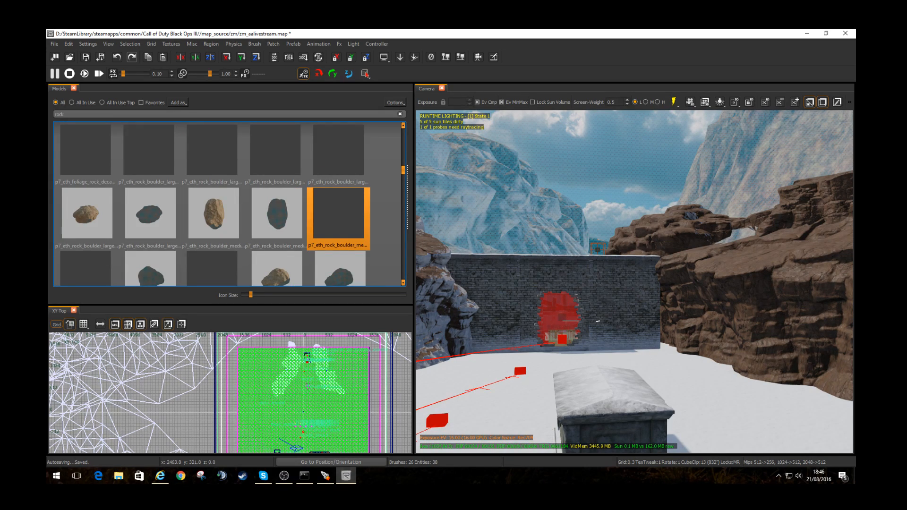
{"action": "scroll", "coordinate": [338, 198], "scroll_direction": "down", "scroll_amount": 3}
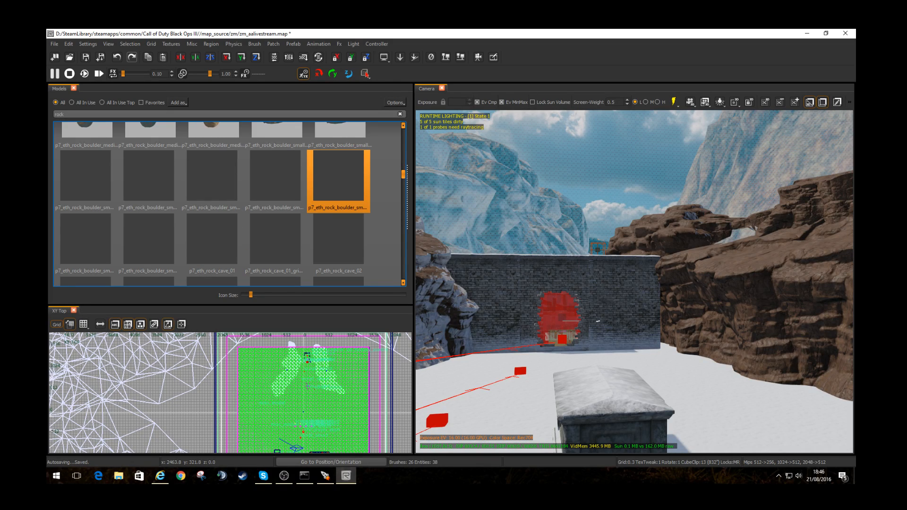
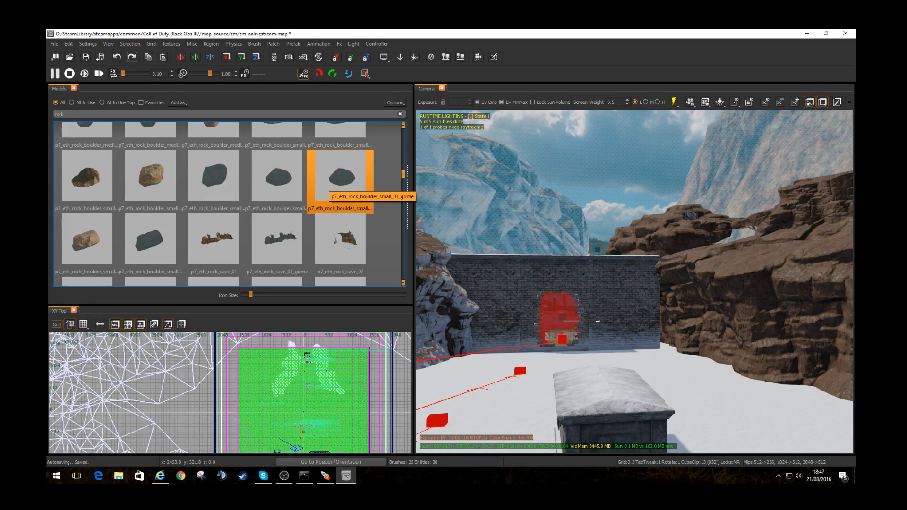
{"action": "key", "text": "s"}
{"action": "right_click_drag", "start_coordinate": [614, 284], "coordinate": [608, 341]}
{"action": "key", "text": "w"}
{"action": "key", "text": "s"}
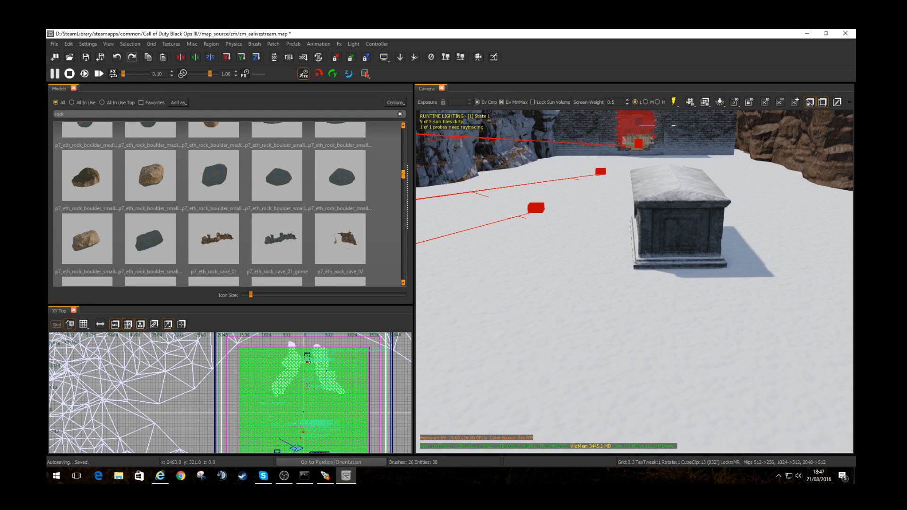
{"action": "right_click_drag", "start_coordinate": [634, 282], "coordinate": [637, 201]}
{"action": "scroll", "coordinate": [213, 176], "scroll_direction": "down", "scroll_amount": 5}
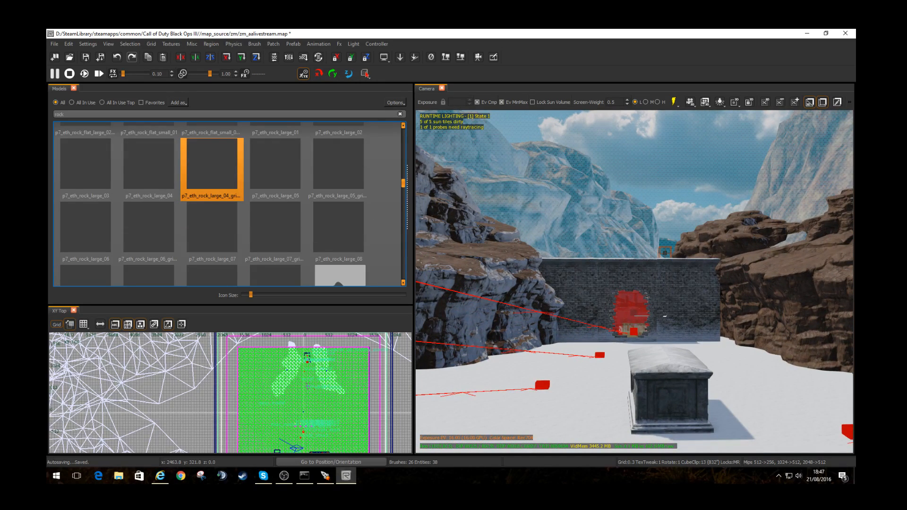
{"action": "scroll", "coordinate": [338, 194], "scroll_direction": "down", "scroll_amount": 3}
{"action": "scroll", "coordinate": [338, 203], "scroll_direction": "down", "scroll_amount": 3}
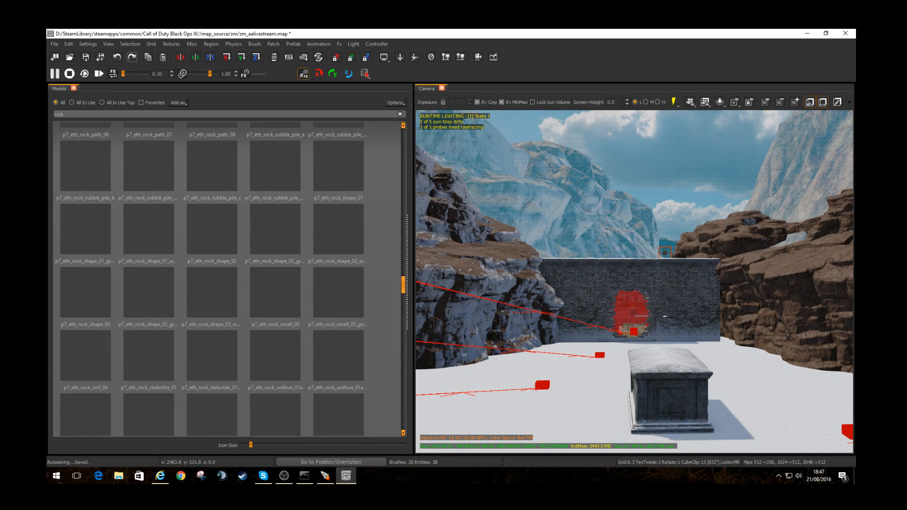
{"action": "right_click_drag", "start_coordinate": [634, 281], "coordinate": [699, 288]}
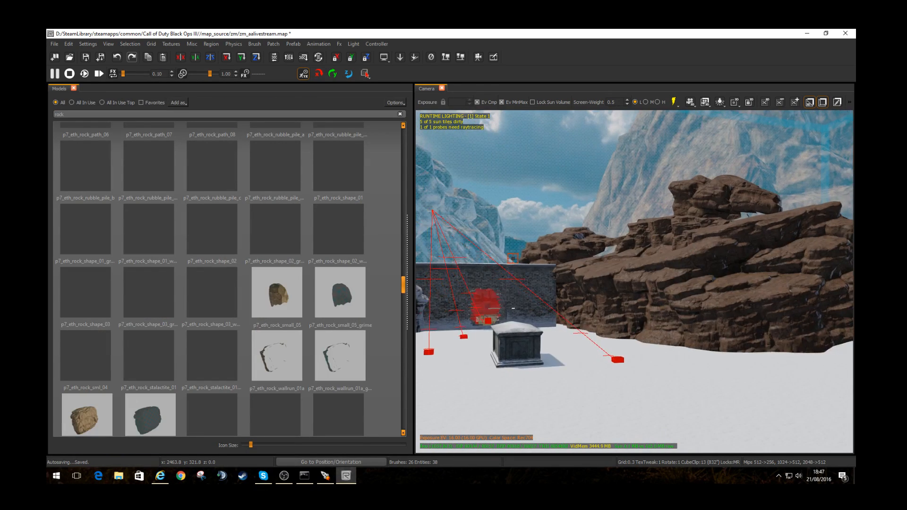
{"action": "mouse_move", "coordinate": [634, 282]}
{"action": "right_mouse_down"}
{"action": "mouse_move", "coordinate": [596, 364]}
{"action": "mouse_move", "coordinate": [553, 364]}
{"action": "mouse_move", "coordinate": [596, 284]}
{"action": "mouse_move", "coordinate": [618, 302]}
{"action": "mouse_move", "coordinate": [622, 282]}
{"action": "right_mouse_up"}
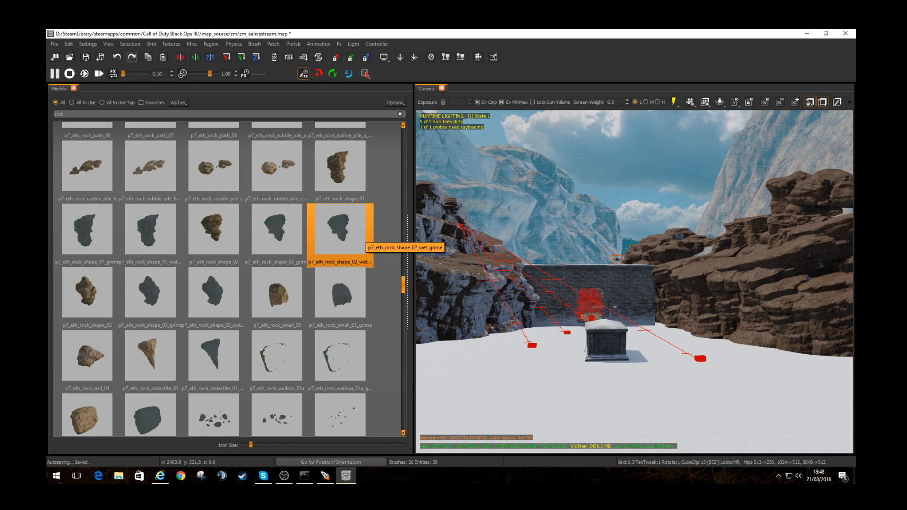
Step: Turn off the runtime lighting preview, save the map and deselect the sun volume
{"action": "left_click", "coordinate": [673, 102]}
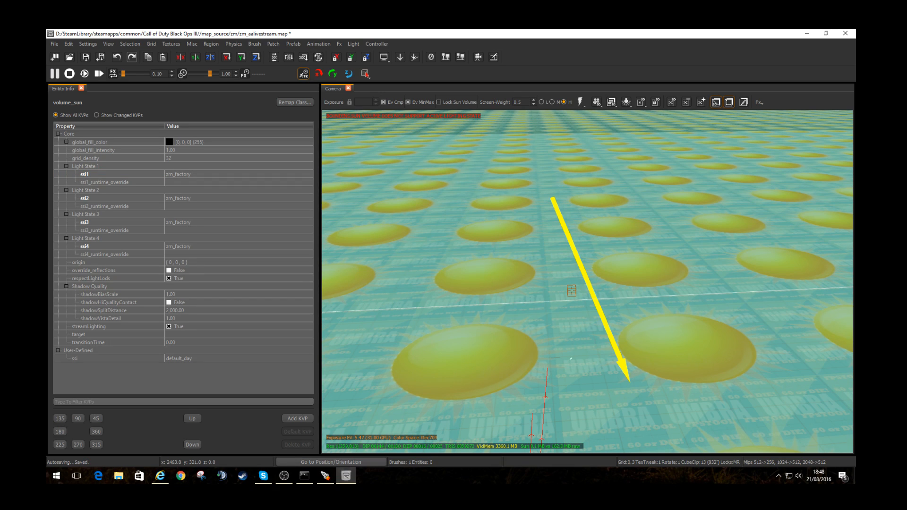
{"action": "key", "text": "ctrl+s"}
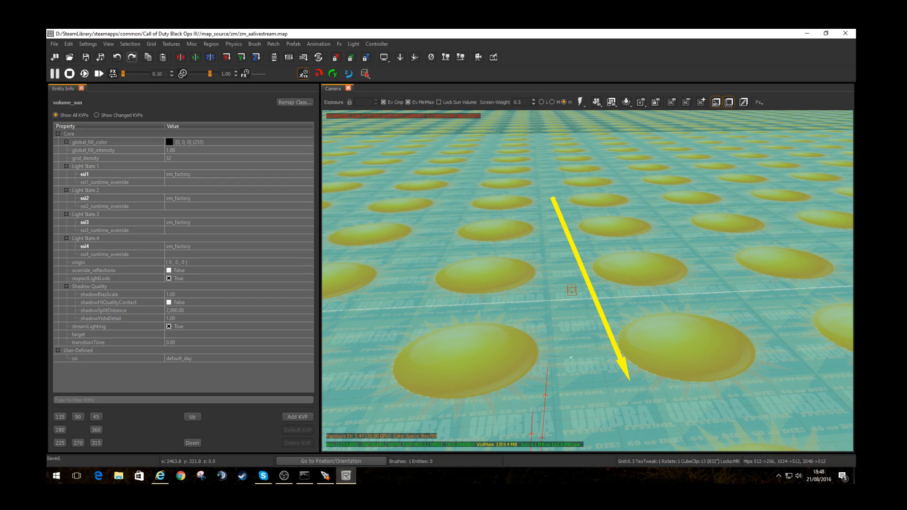
{"action": "key", "text": "n"}
{"action": "key", "text": "Escape"}
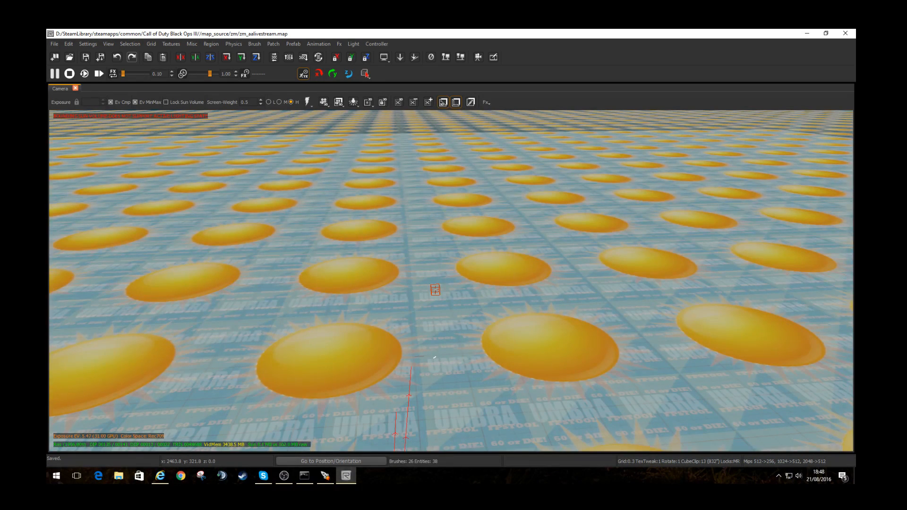
Step: Add a volume_litfog entity to the map
{"action": "key", "text": "b"}
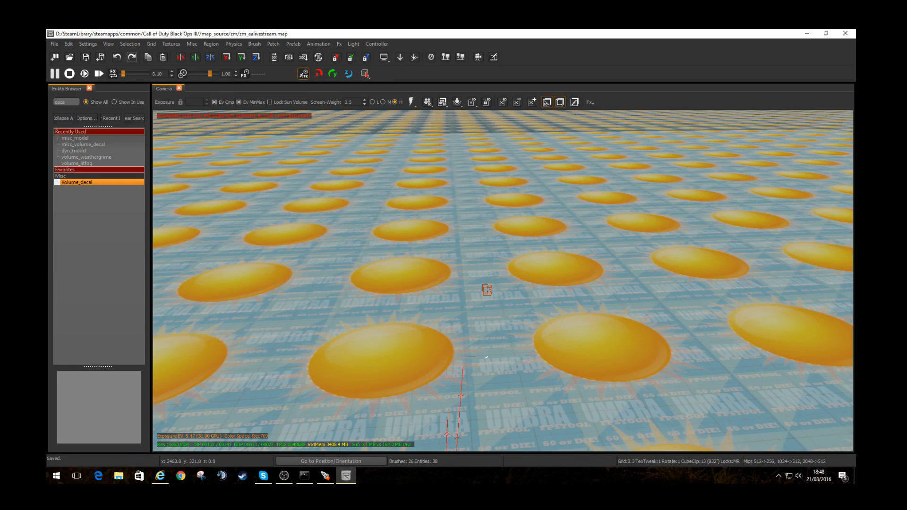
{"action": "left_click", "coordinate": [77, 164]}
{"action": "double_click", "coordinate": [77, 163]}
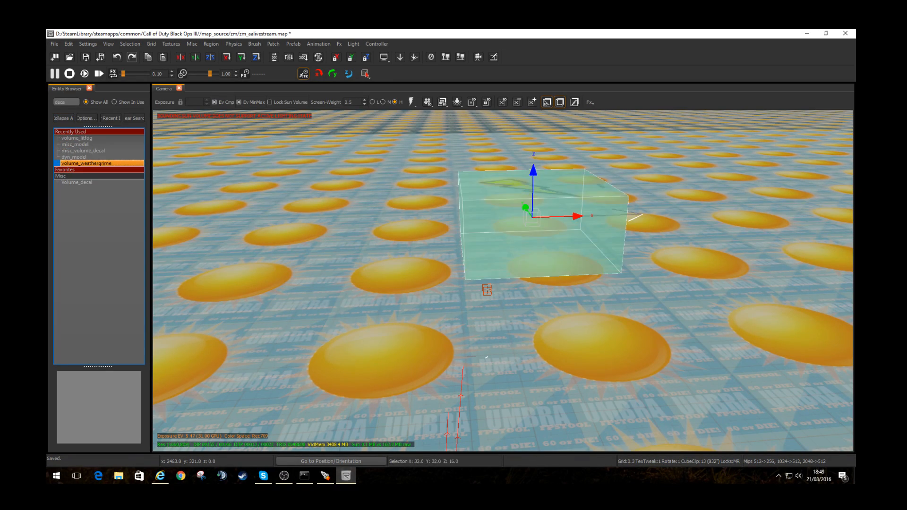
Step: Show the 2D top view and stretch the fog volume across the whole playable area, about 3280 units wide
{"action": "left_click", "coordinate": [108, 43]}
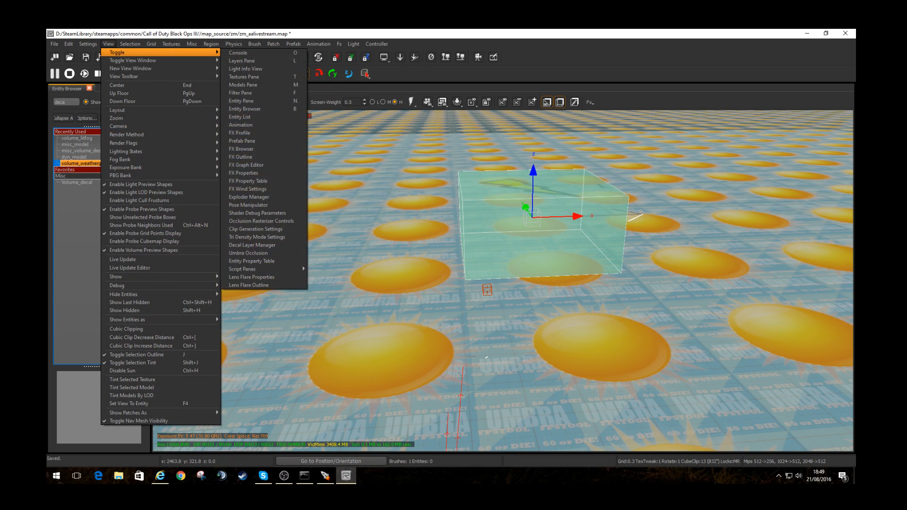
{"action": "mouse_move", "coordinate": [137, 60]}
{"action": "left_click", "coordinate": [239, 60]}
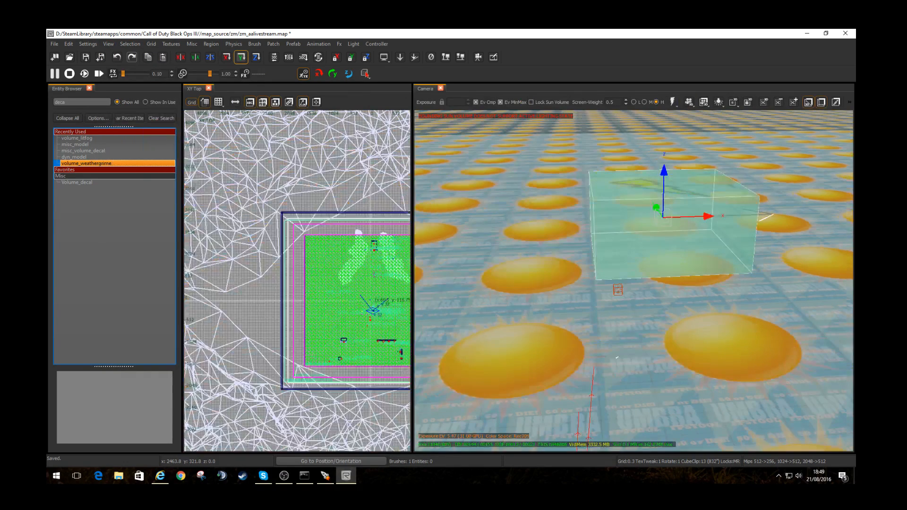
{"action": "left_click_drag", "start_coordinate": [297, 207], "coordinate": [293, 202]}
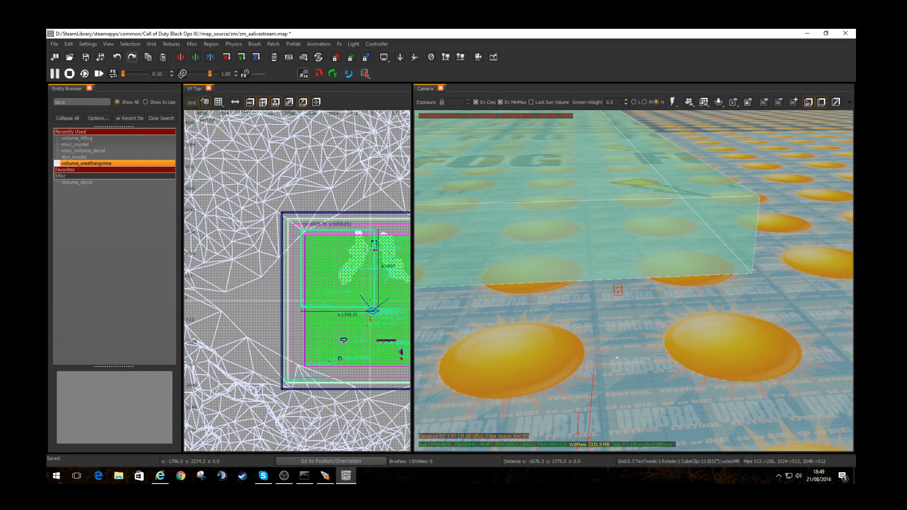
{"action": "scroll", "coordinate": [324, 300], "scroll_direction": "down", "scroll_amount": 2}
{"action": "left_click_drag", "start_coordinate": [320, 332], "coordinate": [324, 374]}
{"action": "right_click_drag", "start_coordinate": [371, 328], "coordinate": [323, 296]}
{"action": "left_click_drag", "start_coordinate": [327, 292], "coordinate": [370, 289]}
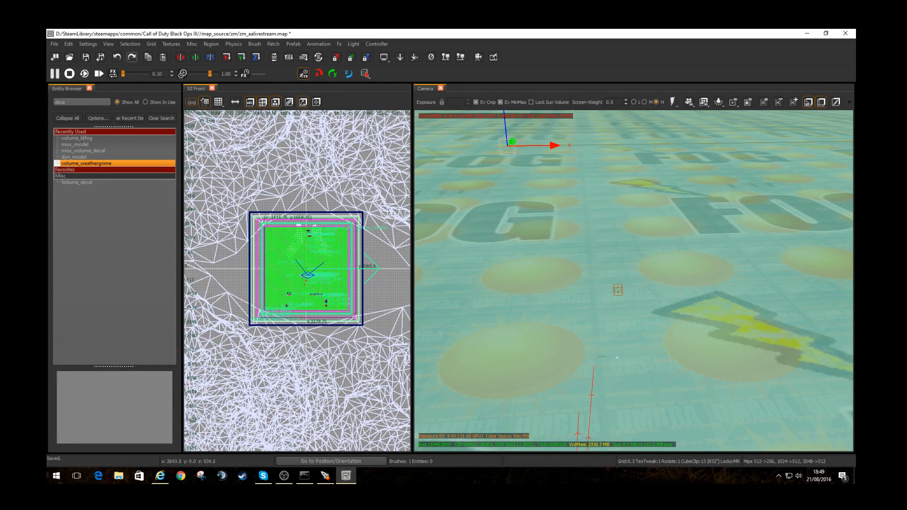
Step: Stretch the fog volume vertically in the front view so that it spans the height of the map's interior
{"action": "key", "text": "ctrl+Tab"}
{"action": "left_click_drag", "start_coordinate": [291, 349], "coordinate": [291, 348]}
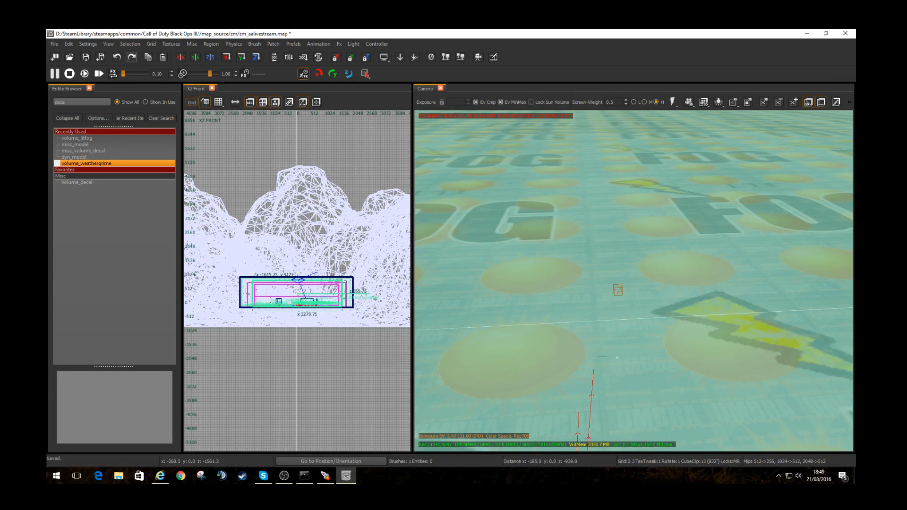
{"action": "left_click_drag", "start_coordinate": [306, 266], "coordinate": [306, 266]}
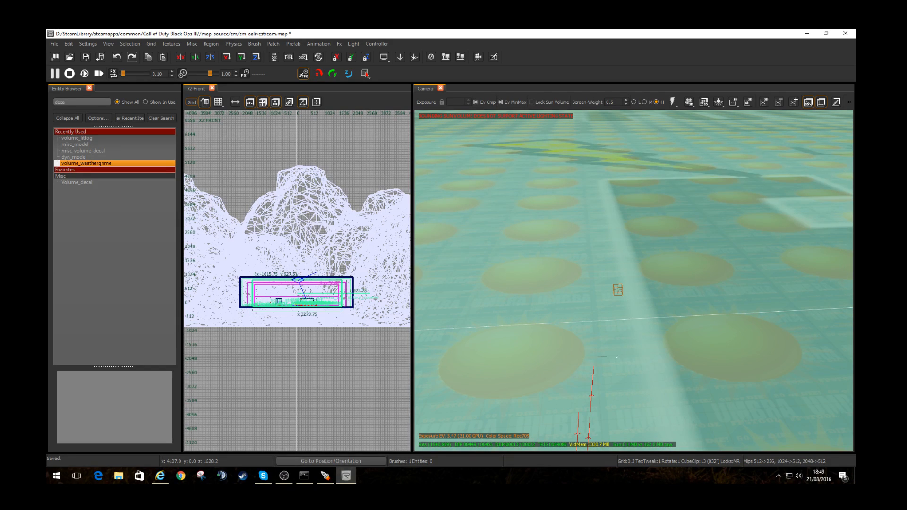
Step: Set the fog volume's Bank 1 asset, fsi_1, to zm_factory_volumetric
{"action": "key", "text": "n"}
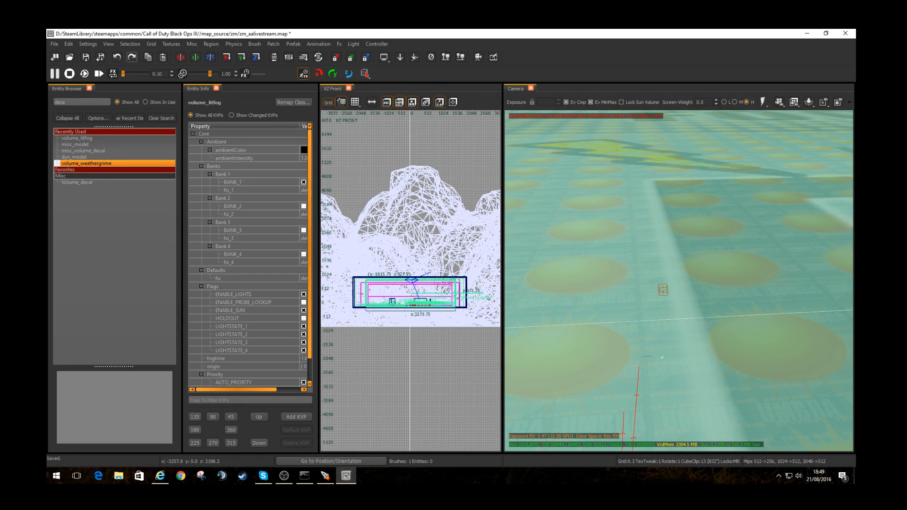
{"action": "left_click_drag", "start_coordinate": [318, 237], "coordinate": [398, 236]}
{"action": "left_click", "coordinate": [324, 191]}
{"action": "left_click", "coordinate": [352, 190]}
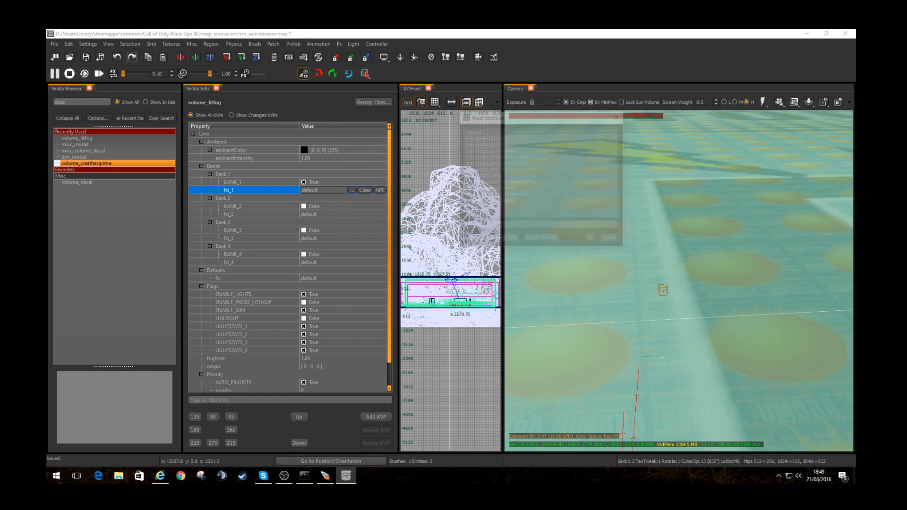
{"action": "key", "text": "Up"}
{"action": "key", "text": "Up"}
{"action": "key", "text": "Up"}
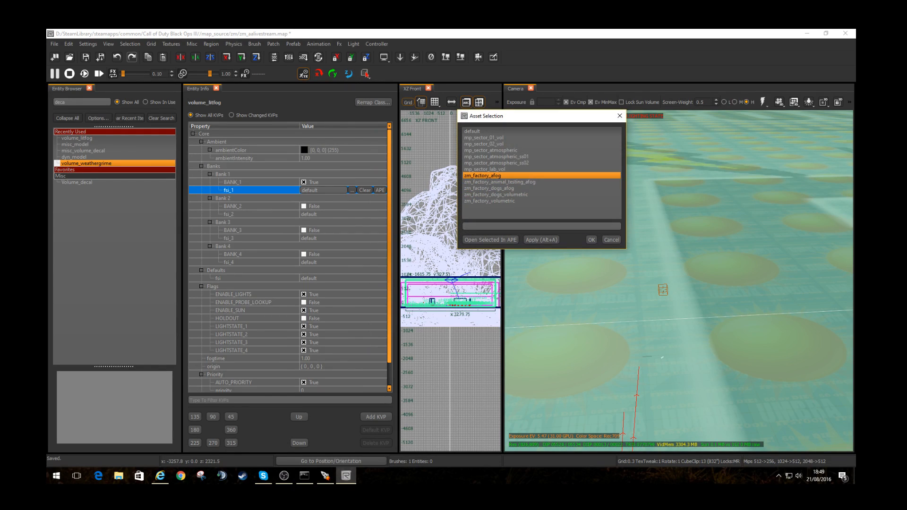
{"action": "key", "text": "Down"}
{"action": "key", "text": "Down"}
{"action": "key", "text": "Down"}
{"action": "key", "text": "Down"}
{"action": "key", "text": "Down"}
{"action": "key", "text": "Return"}
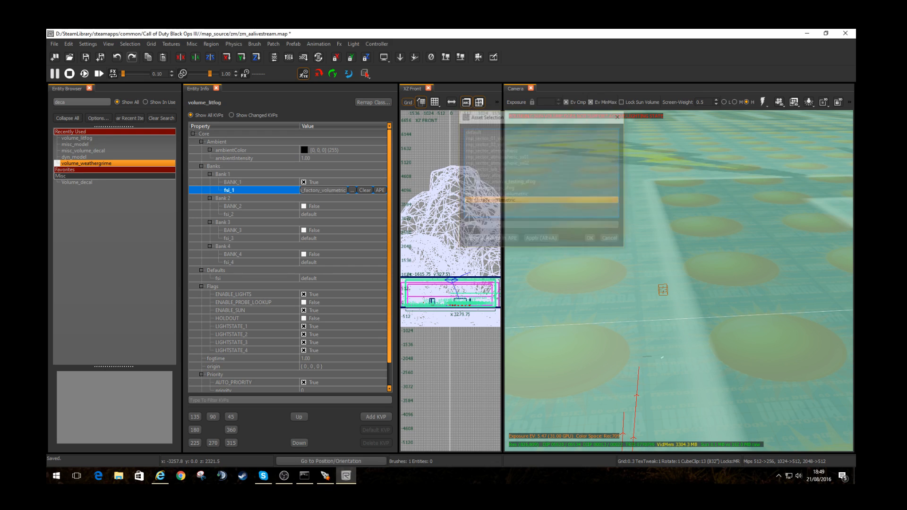
Step: Assign zm_factory_volumetric to fsi_2, fsi_3 and fsi_4 of the fog volume's remaining banks
{"action": "left_click", "coordinate": [331, 215]}
{"action": "left_click", "coordinate": [351, 214]}
{"action": "double_click", "coordinate": [489, 200]}
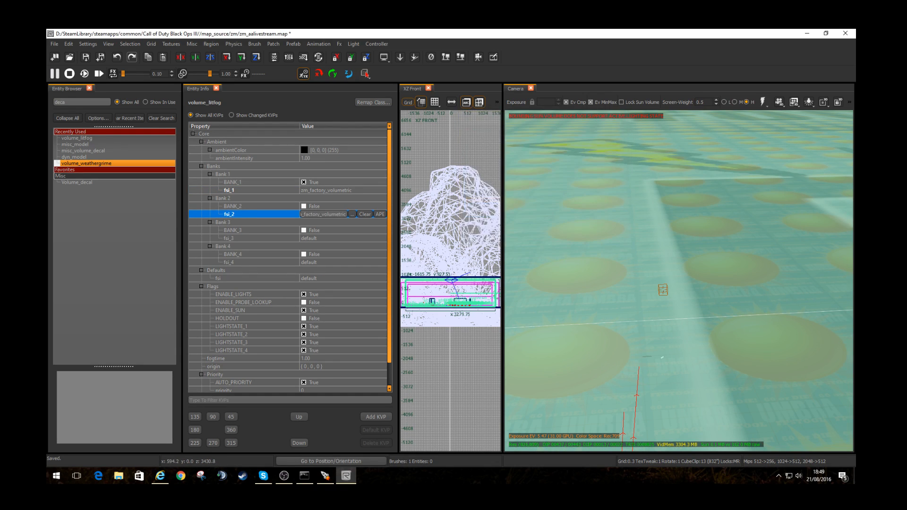
{"action": "left_click", "coordinate": [330, 238]}
{"action": "left_click", "coordinate": [352, 238]}
{"action": "double_click", "coordinate": [489, 200]}
{"action": "left_click", "coordinate": [330, 263]}
{"action": "left_click", "coordinate": [352, 262]}
{"action": "double_click", "coordinate": [490, 200]}
Step: Set the fog volume's default fsi to zm_factory_volumetric and deselect the volume
{"action": "left_click", "coordinate": [331, 278]}
{"action": "left_click", "coordinate": [352, 278]}
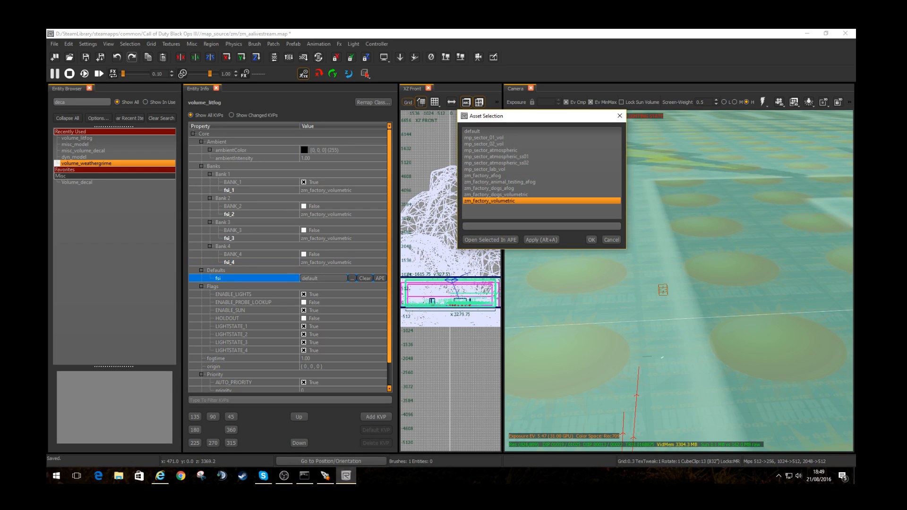
{"action": "double_click", "coordinate": [490, 201]}
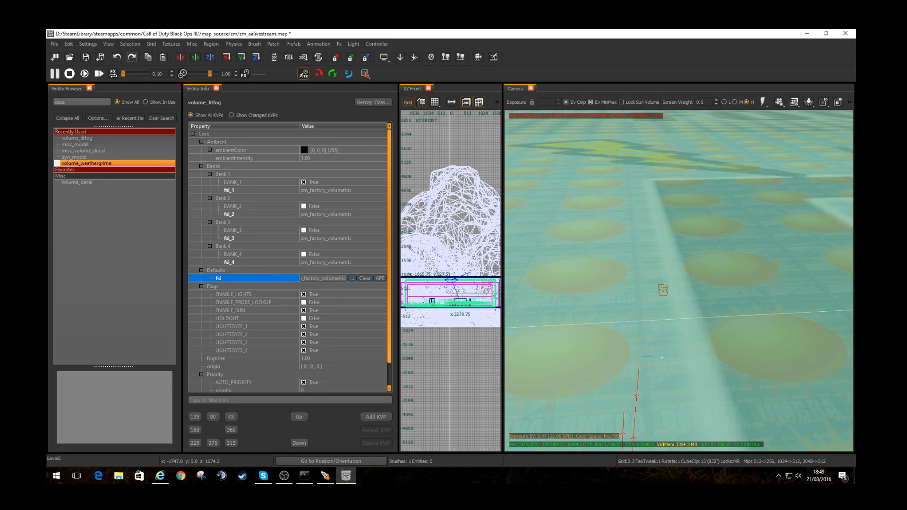
{"action": "scroll", "coordinate": [340, 269], "scroll_direction": "down", "scroll_amount": 1}
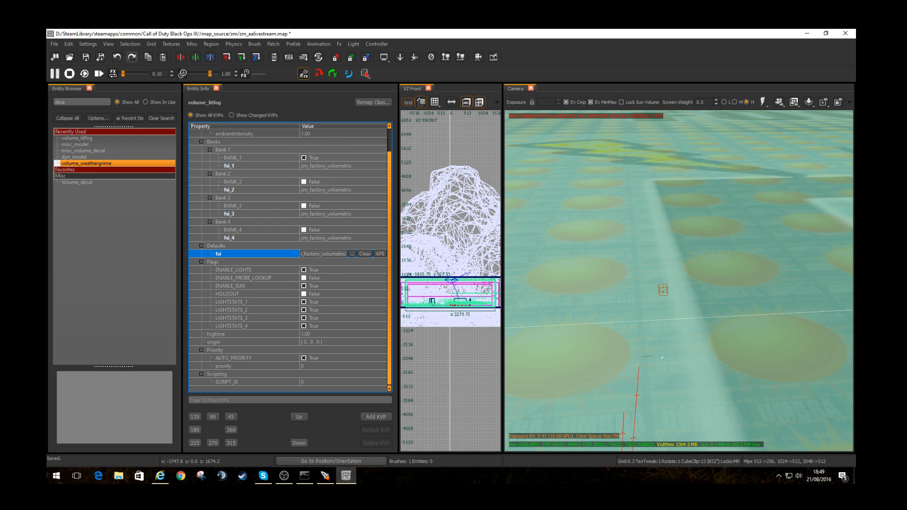
{"action": "key", "text": "Escape"}
Step: Switch to Skype to check the new chat message, and return to the map editor
{"action": "right_click_drag", "start_coordinate": [661, 274], "coordinate": [661, 307]}
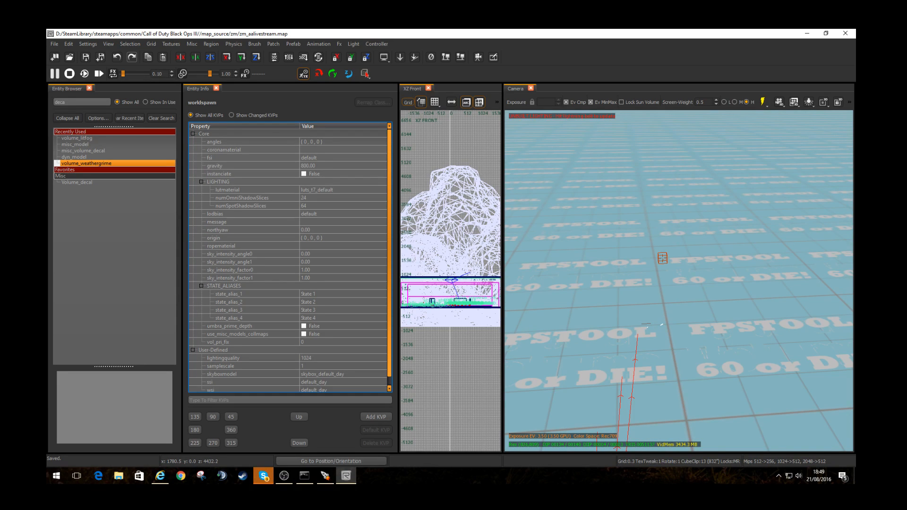
{"action": "left_click", "coordinate": [263, 476]}
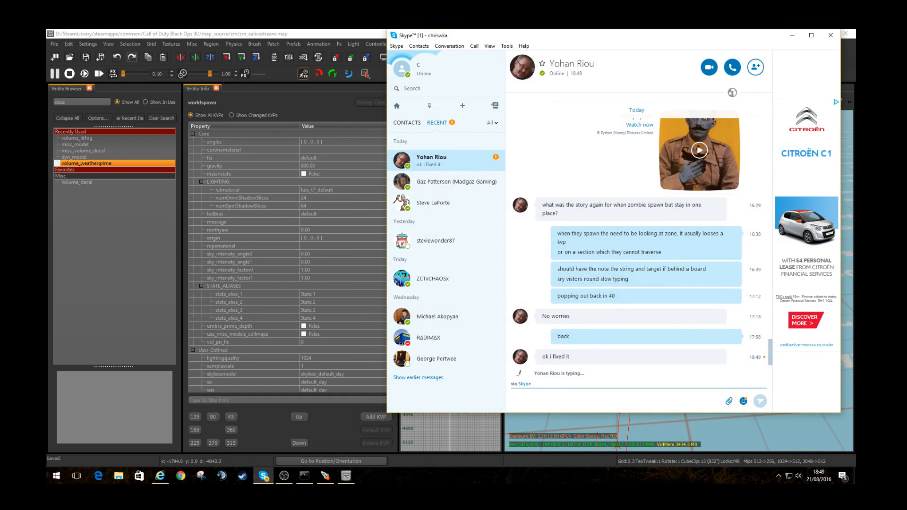
{"action": "left_click", "coordinate": [263, 475]}
Step: Inspect the gravestone, brick wall and rocks under the runtime lighting
{"action": "mouse_move", "coordinate": [678, 281]}
{"action": "right_mouse_down"}
{"action": "mouse_move", "coordinate": [678, 250]}
{"action": "mouse_move", "coordinate": [656, 250]}
{"action": "mouse_move", "coordinate": [684, 285]}
{"action": "right_mouse_up"}
{"action": "left_click", "coordinate": [762, 101]}
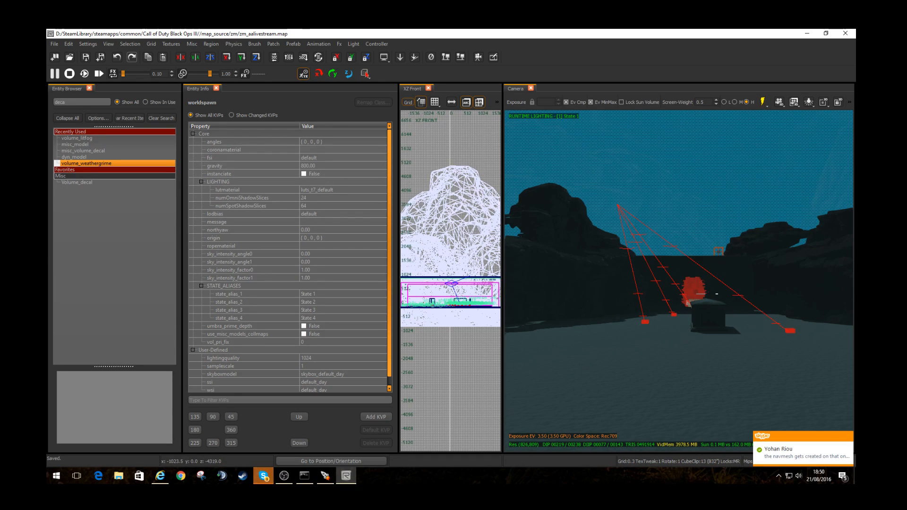
{"action": "mouse_move", "coordinate": [678, 281]}
{"action": "right_mouse_down"}
{"action": "mouse_move", "coordinate": [678, 368]}
{"action": "mouse_move", "coordinate": [679, 350]}
{"action": "mouse_move", "coordinate": [822, 343]}
{"action": "mouse_move", "coordinate": [810, 281]}
{"action": "mouse_move", "coordinate": [741, 295]}
{"action": "mouse_move", "coordinate": [775, 295]}
{"action": "mouse_move", "coordinate": [772, 307]}
{"action": "mouse_move", "coordinate": [737, 305]}
{"action": "right_mouse_up"}
{"action": "key", "text": "w"}
{"action": "key", "text": "w"}
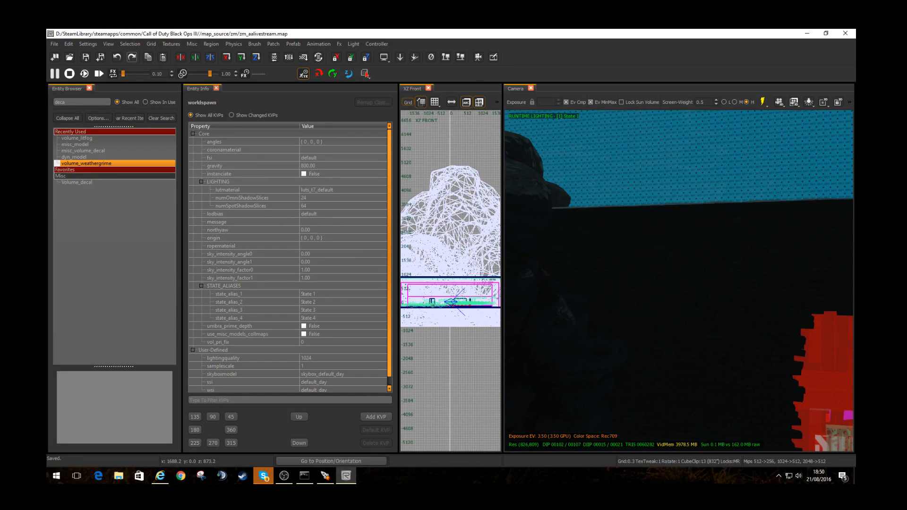
Step: Replace the entity property and browser views with the model library and search it for "light"
{"action": "key", "text": "n"}
{"action": "key", "text": "b"}
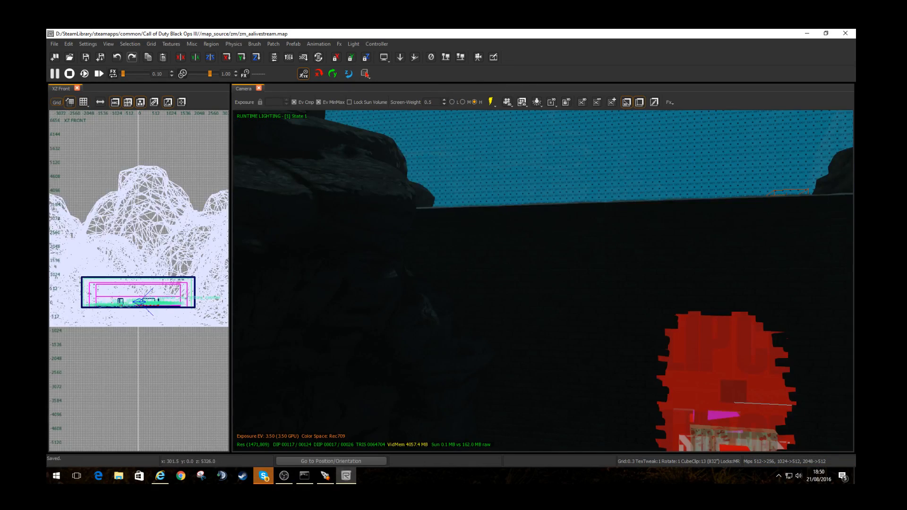
{"action": "key", "text": "m"}
{"action": "left_click", "coordinate": [76, 114]}
{"action": "key", "text": "ctrl+a"}
{"action": "type", "text": "light"}
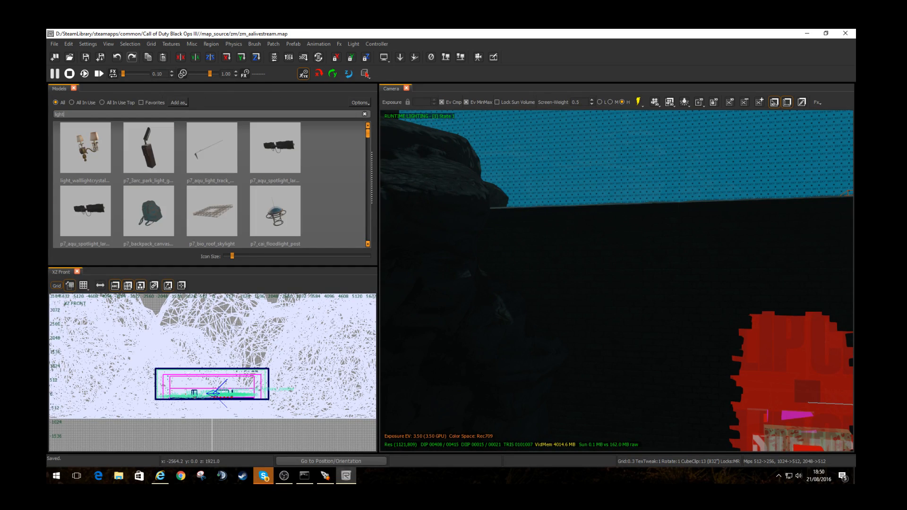
Step: Find the p7_cai_light_wall_lantern model in the light results and place it on the brick wall beside the barricaded opening
{"action": "scroll", "coordinate": [275, 156], "scroll_direction": "down", "scroll_amount": 2}
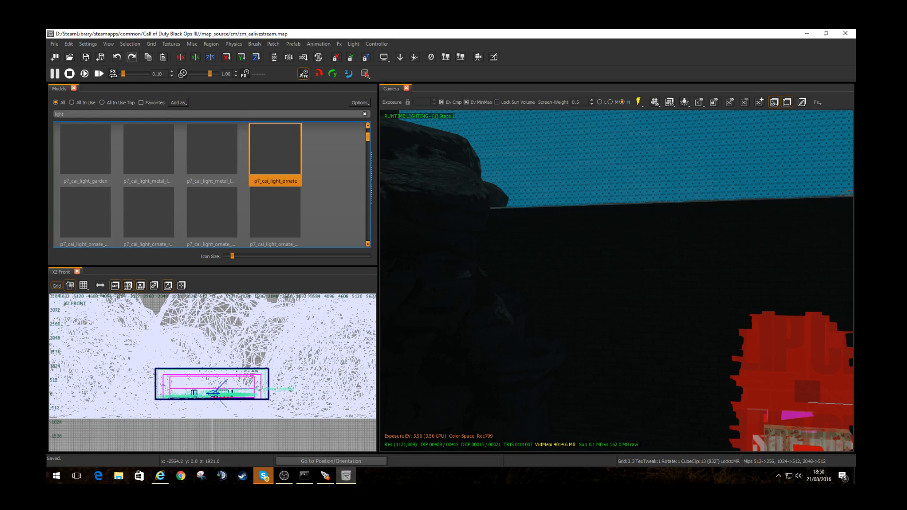
{"action": "scroll", "coordinate": [274, 184], "scroll_direction": "down", "scroll_amount": 2}
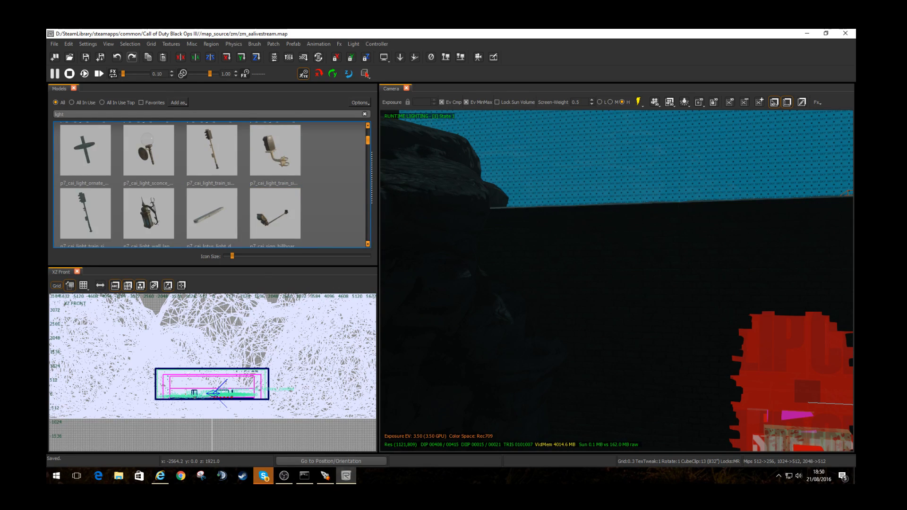
{"action": "left_click_drag", "start_coordinate": [148, 213], "coordinate": [713, 330]}
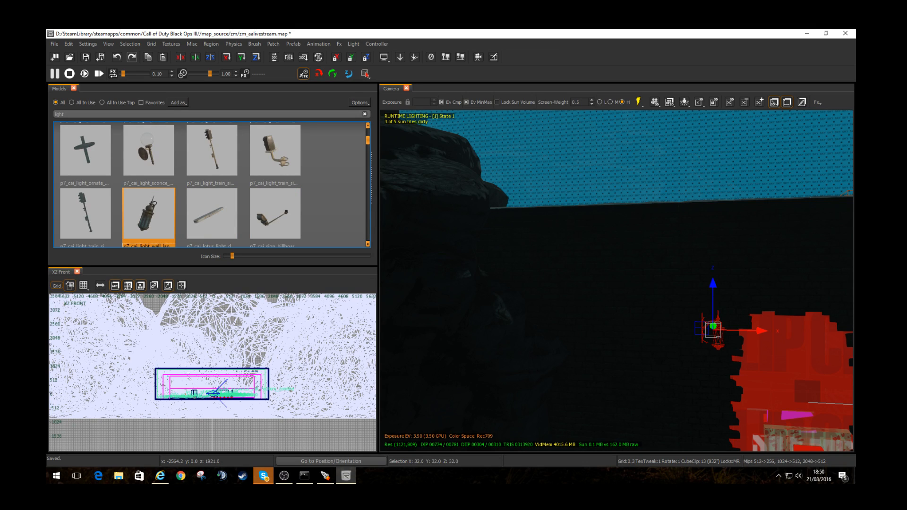
{"action": "right_click", "coordinate": [713, 346]}
Step: Rotate the wall lantern and align it against the brick wall in the XY top view, and deselect it
{"action": "key", "text": "ctrl+Tab"}
{"action": "key", "text": "ctrl+Tab"}
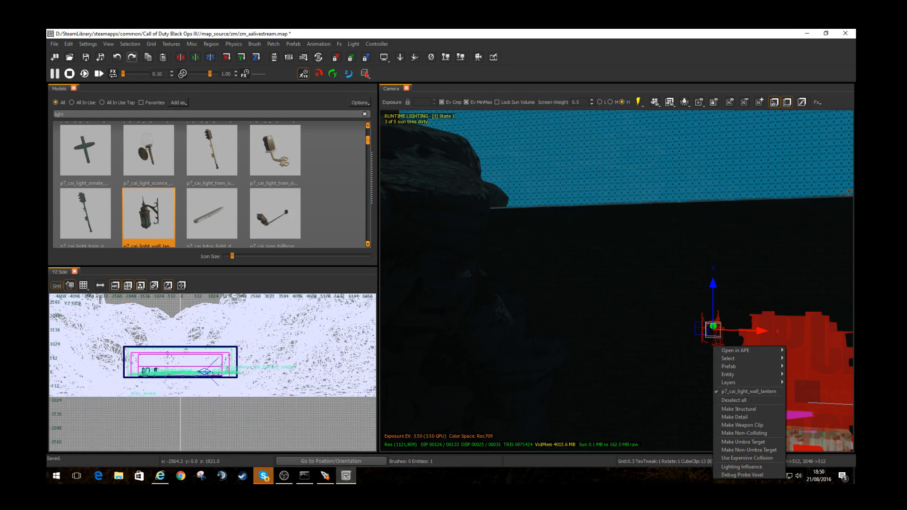
{"action": "scroll", "coordinate": [216, 368], "scroll_direction": "up", "scroll_amount": 13}
{"action": "scroll", "coordinate": [214, 390], "scroll_direction": "up", "scroll_amount": 3}
{"action": "left_click", "coordinate": [214, 390]}
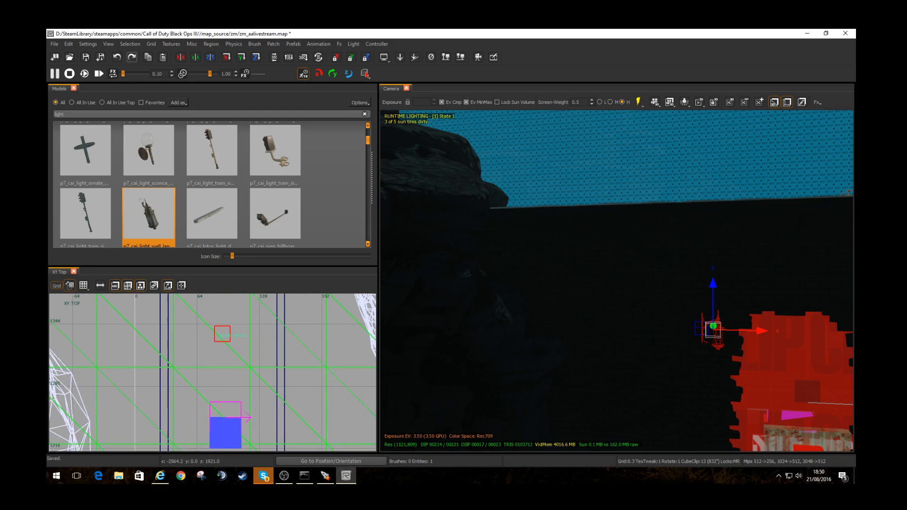
{"action": "mouse_move", "coordinate": [203, 410]}
{"action": "right_mouse_down"}
{"action": "mouse_move", "coordinate": [243, 272]}
{"action": "mouse_move", "coordinate": [209, 396]}
{"action": "right_mouse_up"}
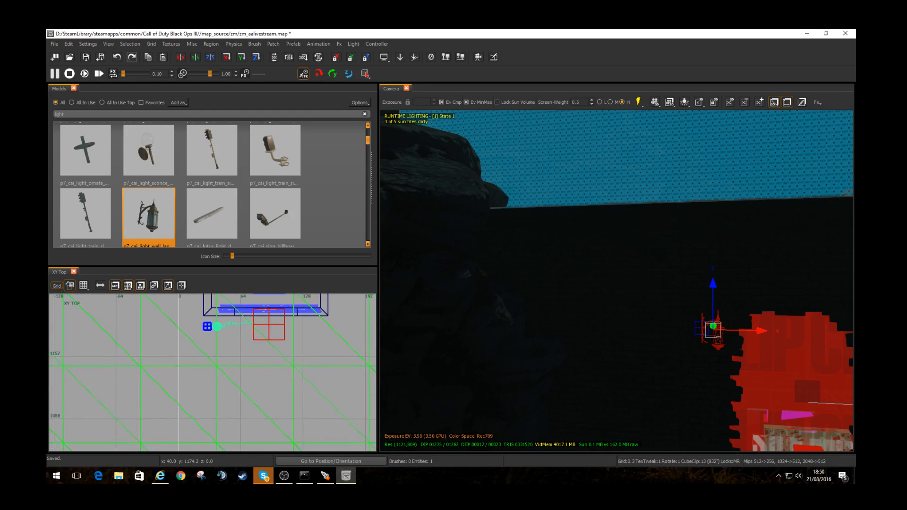
{"action": "scroll", "coordinate": [217, 352], "scroll_direction": "up", "scroll_amount": 5}
{"action": "right_click_drag", "start_coordinate": [220, 329], "coordinate": [240, 382]}
{"action": "left_click_drag", "start_coordinate": [239, 333], "coordinate": [268, 450]}
{"action": "key", "text": "r"}
{"action": "left_click_drag", "start_coordinate": [269, 295], "coordinate": [230, 354]}
{"action": "key", "text": "r"}
{"action": "key", "text": "Escape"}
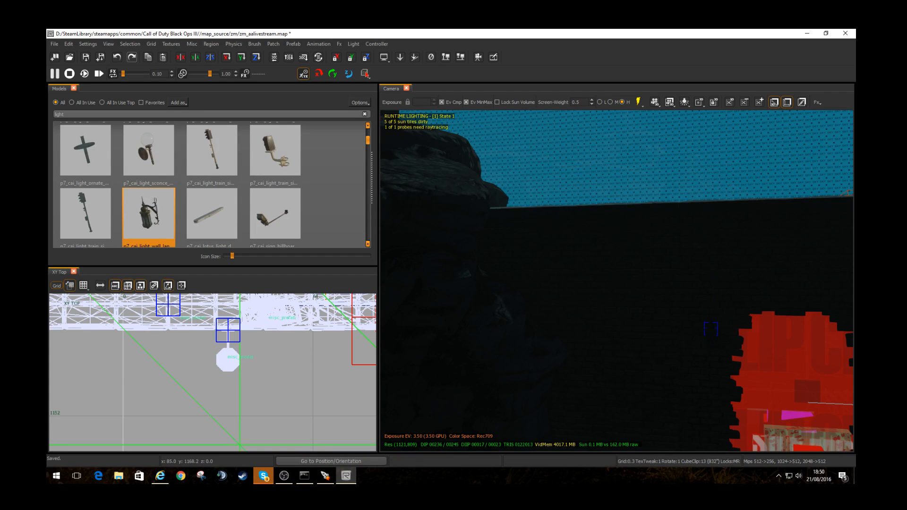
Step: Show the entity browser and search it for "light"
{"action": "key", "text": "b"}
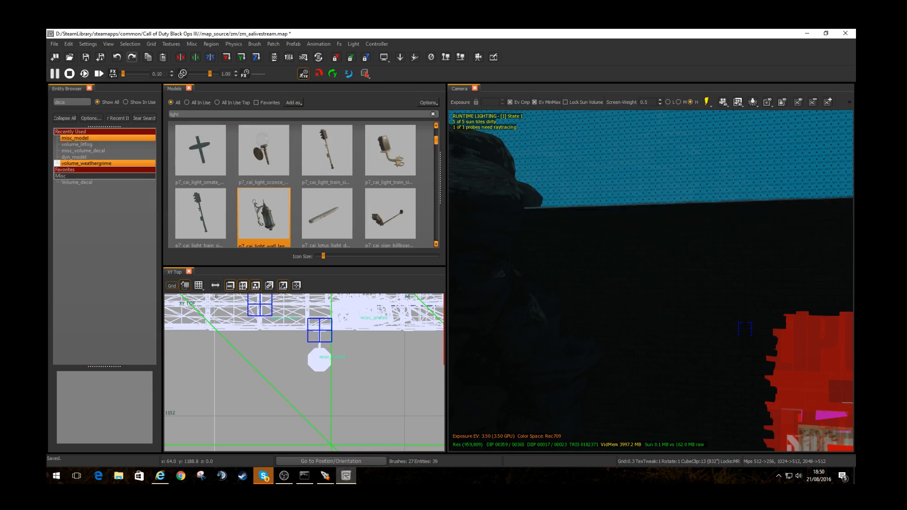
{"action": "double_click", "coordinate": [61, 102]}
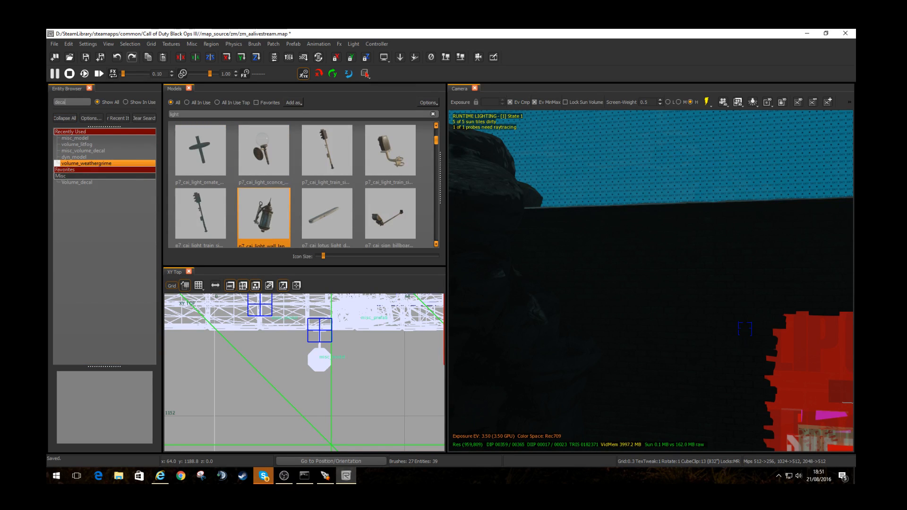
{"action": "type", "text": "light"}
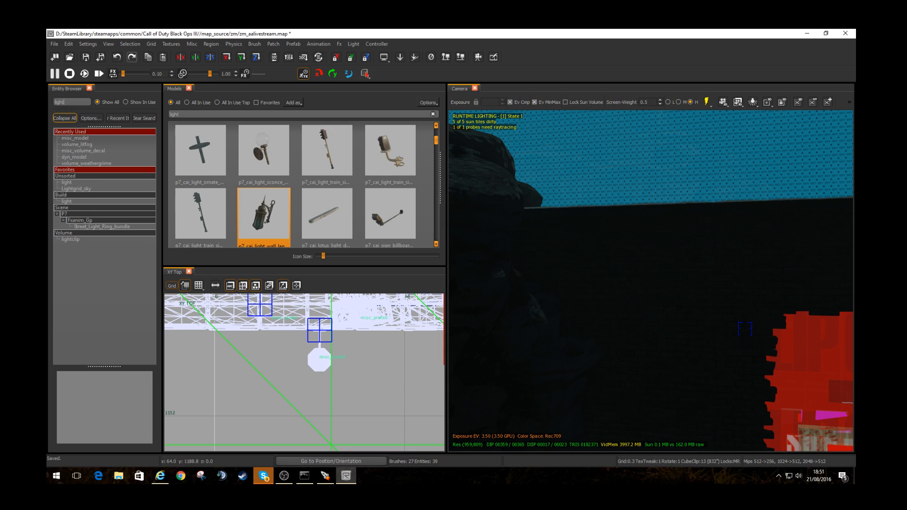
Step: Try a build light at the wall lantern with radius 10 and stops 10, and delete it
{"action": "left_click_drag", "start_coordinate": [67, 202], "coordinate": [746, 350]}
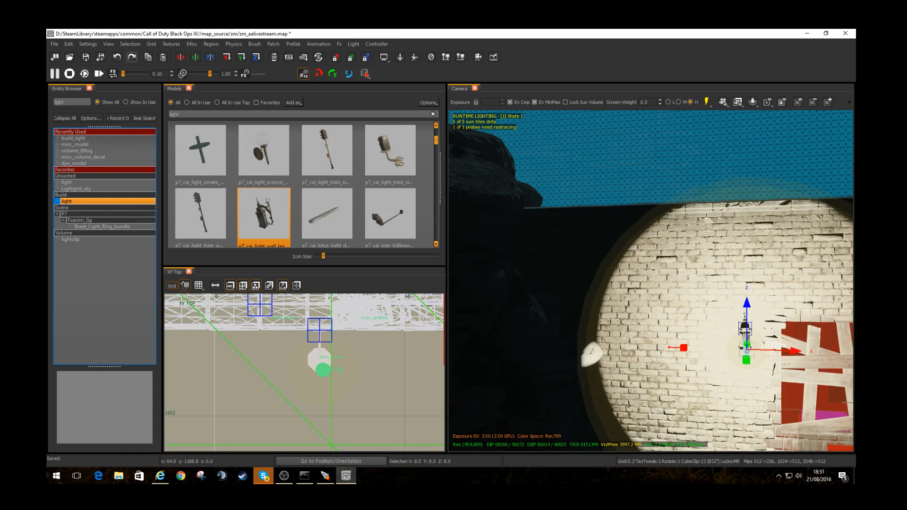
{"action": "key", "text": "n"}
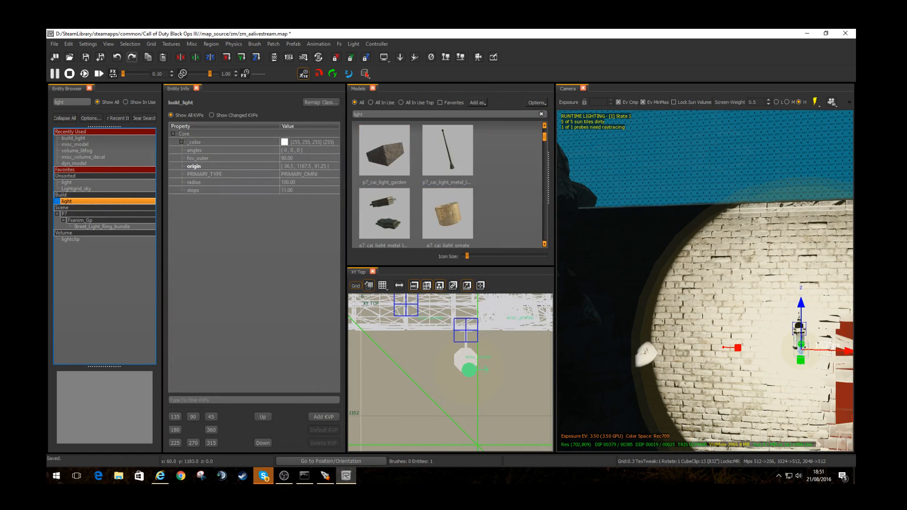
{"action": "left_click", "coordinate": [303, 158]}
{"action": "left_click", "coordinate": [303, 182]}
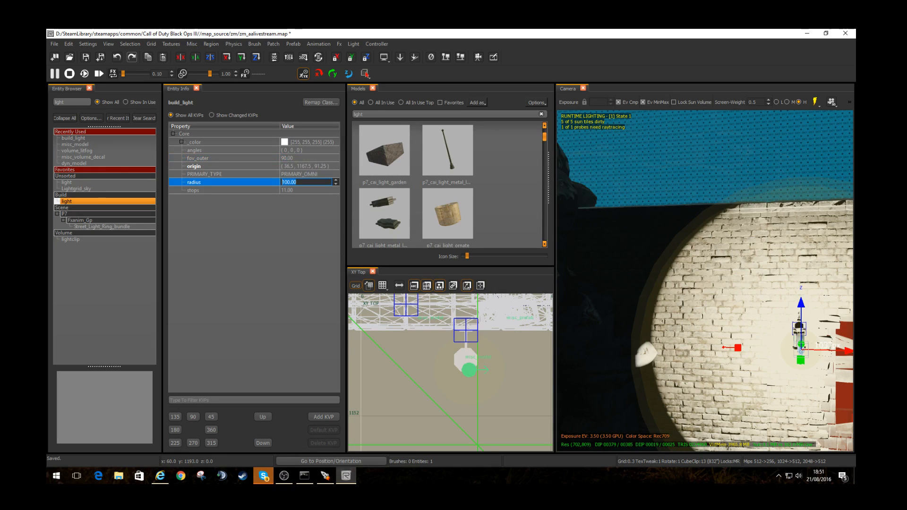
{"action": "key", "text": "Return"}
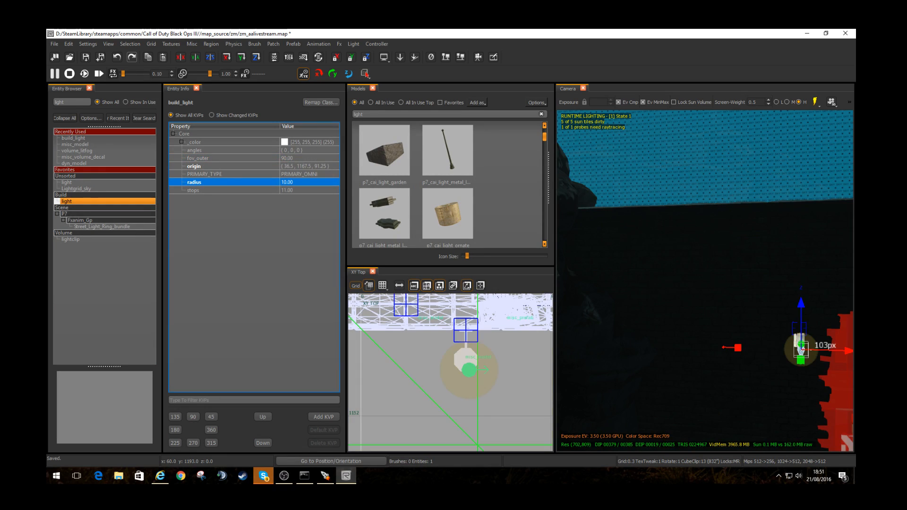
{"action": "left_click", "coordinate": [303, 190]}
{"action": "type", "text": "10"}
{"action": "key", "text": "Return"}
{"action": "right_click_drag", "start_coordinate": [704, 281], "coordinate": [769, 288]}
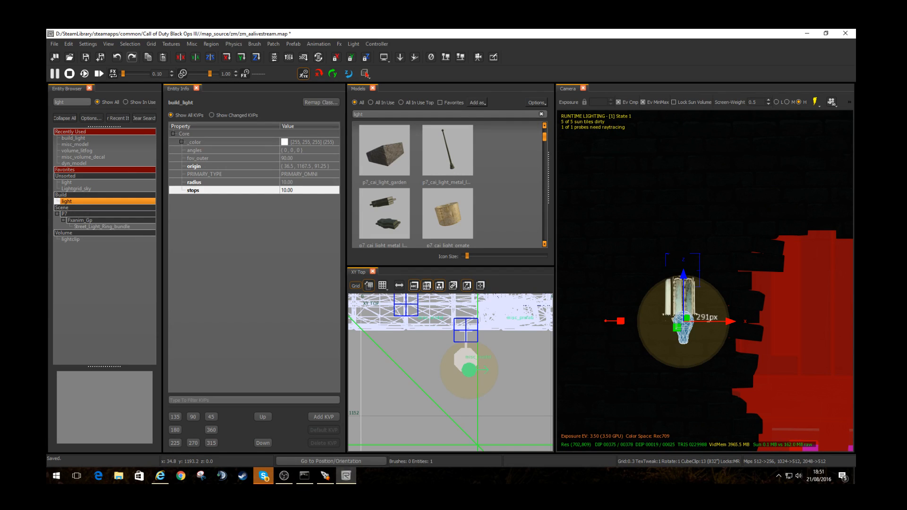
{"action": "key", "text": "BackSpace"}
Step: Place a regular light entity at the wall lantern and centre it inside the lantern housing
{"action": "left_click", "coordinate": [66, 182]}
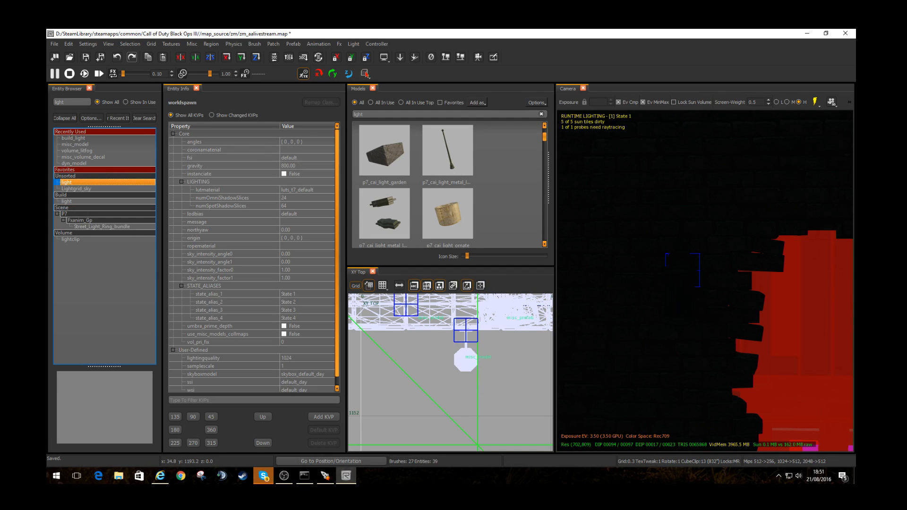
{"action": "left_click_drag", "start_coordinate": [66, 183], "coordinate": [681, 307]}
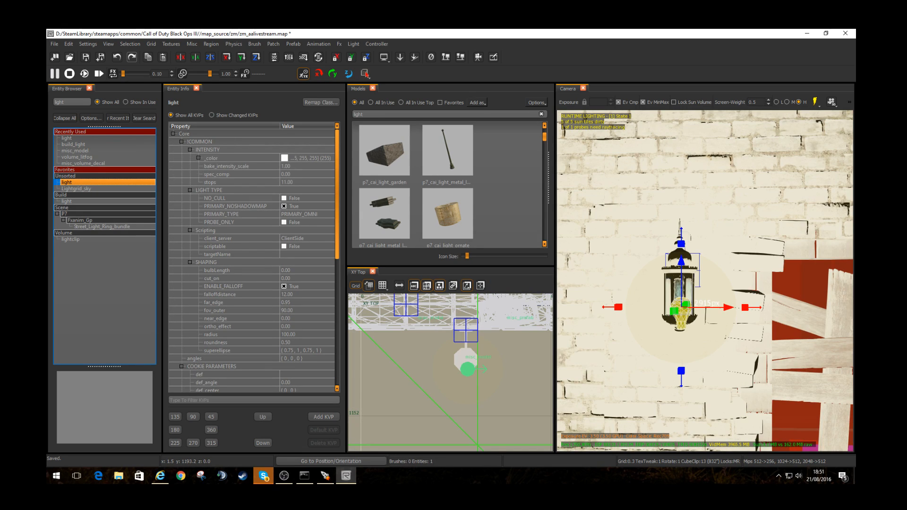
{"action": "mouse_move", "coordinate": [681, 307]}
{"action": "right_mouse_down"}
{"action": "mouse_move", "coordinate": [684, 236]}
{"action": "mouse_move", "coordinate": [682, 378]}
{"action": "mouse_move", "coordinate": [681, 309]}
{"action": "right_mouse_up"}
{"action": "scroll", "coordinate": [691, 281], "scroll_direction": "up", "scroll_amount": 6}
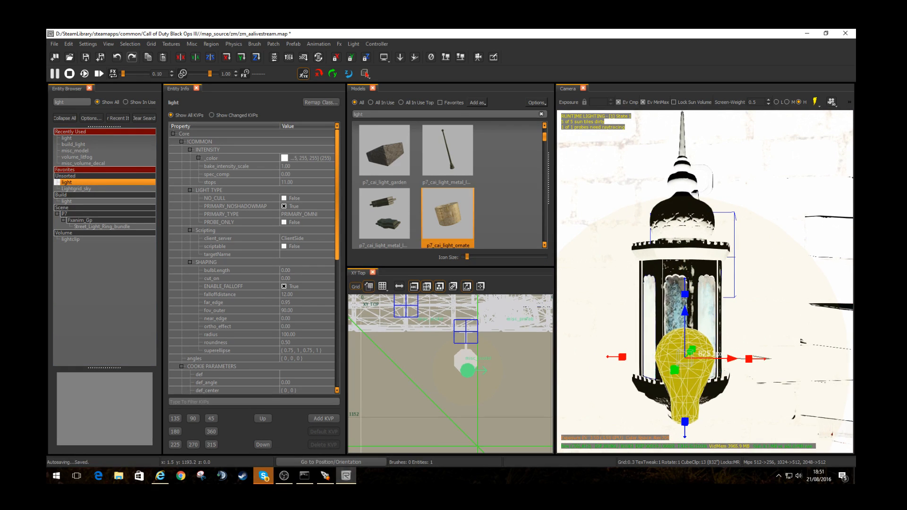
{"action": "left_click", "coordinate": [307, 214]}
{"action": "left_click", "coordinate": [307, 215]}
{"action": "left_click", "coordinate": [303, 221]}
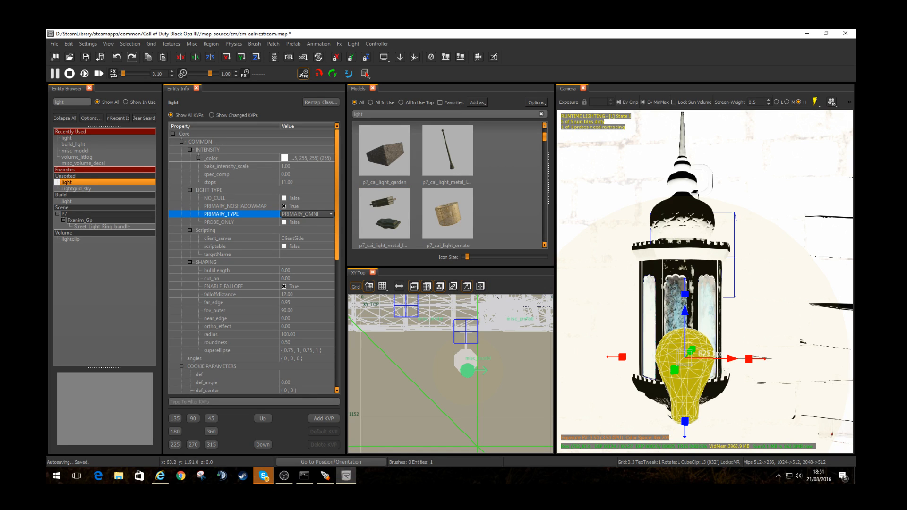
{"action": "left_click_drag", "start_coordinate": [467, 371], "coordinate": [466, 360]}
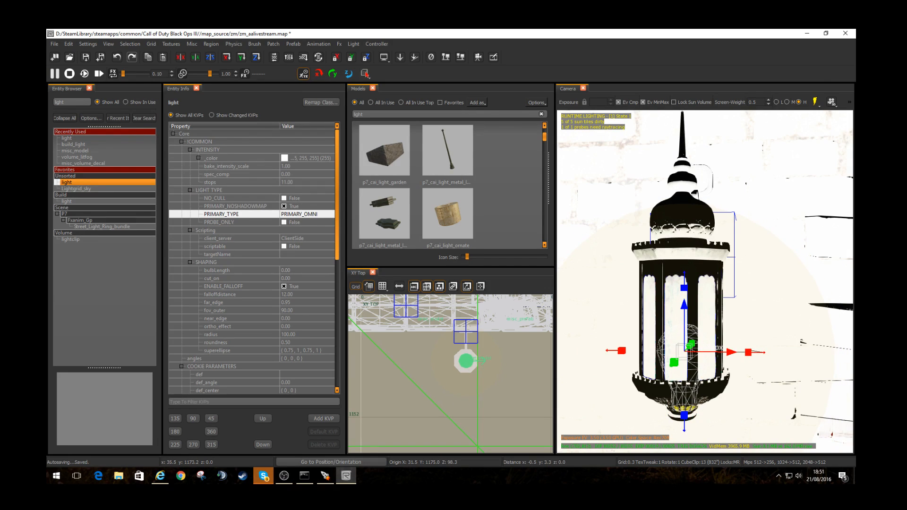
Step: Set the lantern light's radius to 10 and its stops to 4, and deselect it
{"action": "left_click", "coordinate": [302, 335]}
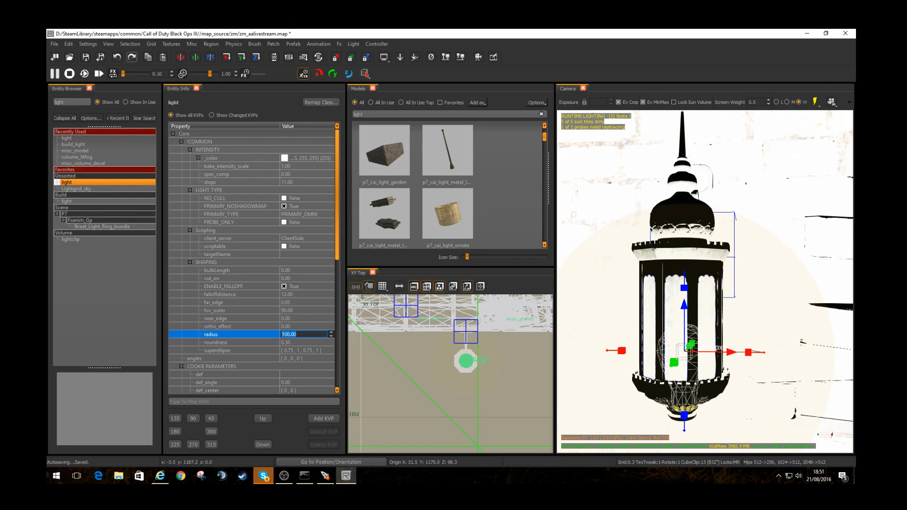
{"action": "type", "text": "10"}
{"action": "key", "text": "Return"}
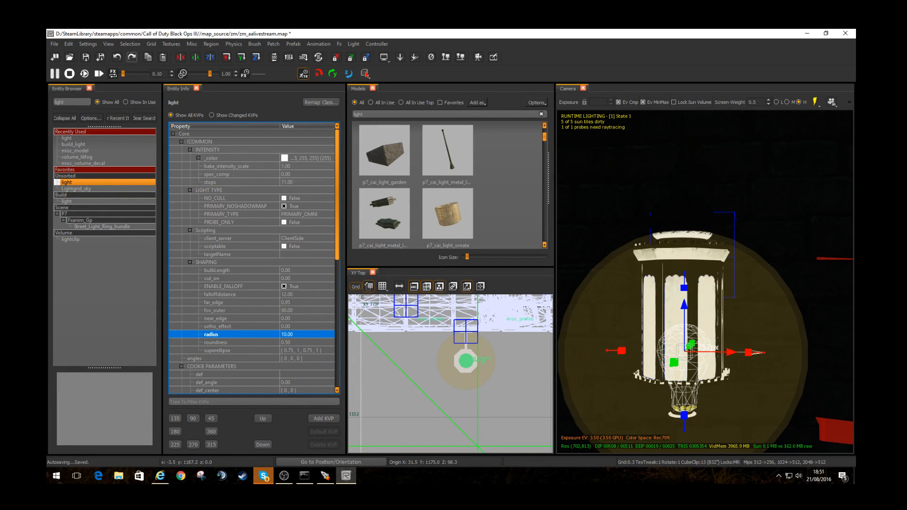
{"action": "left_click", "coordinate": [302, 183]}
{"action": "type", "text": "4"}
{"action": "key", "text": "Return"}
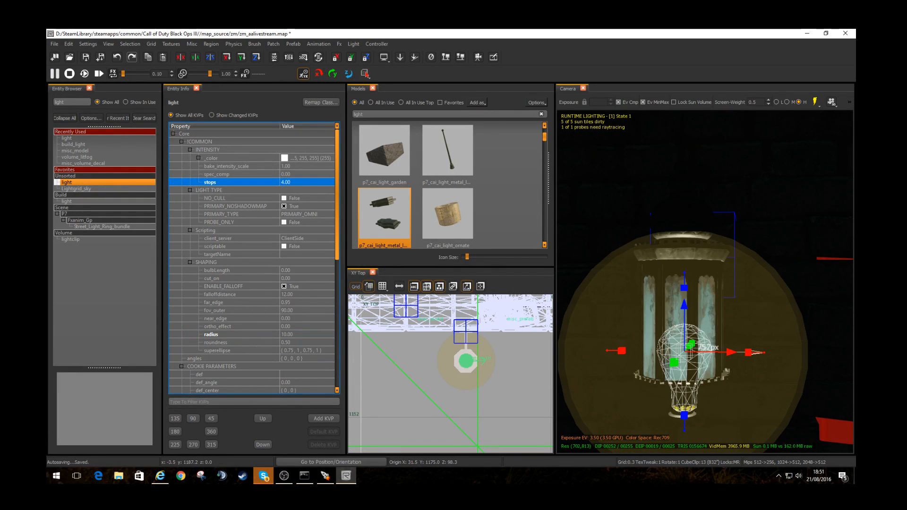
{"action": "key", "text": "Escape"}
{"action": "scroll", "coordinate": [663, 279], "scroll_direction": "down", "scroll_amount": 8}
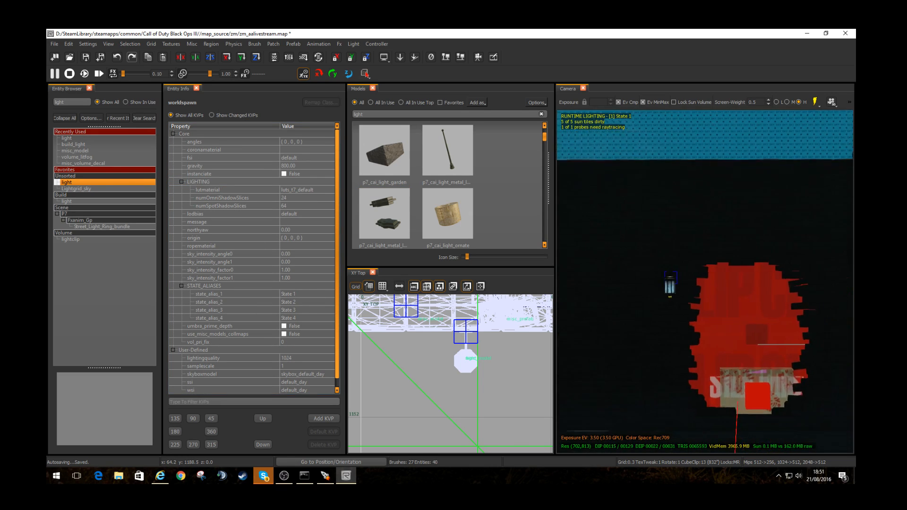
Step: Place a second light at the wall lantern, set its primary type to PRIMARY_SPOT and move it down to the lantern
{"action": "left_click", "coordinate": [85, 182]}
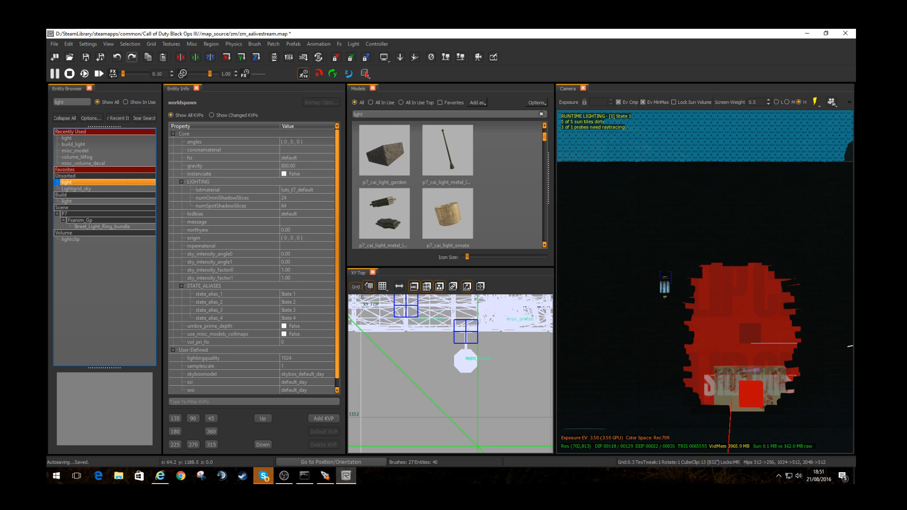
{"action": "left_click_drag", "start_coordinate": [85, 182], "coordinate": [666, 266]}
{"action": "left_click", "coordinate": [307, 214]}
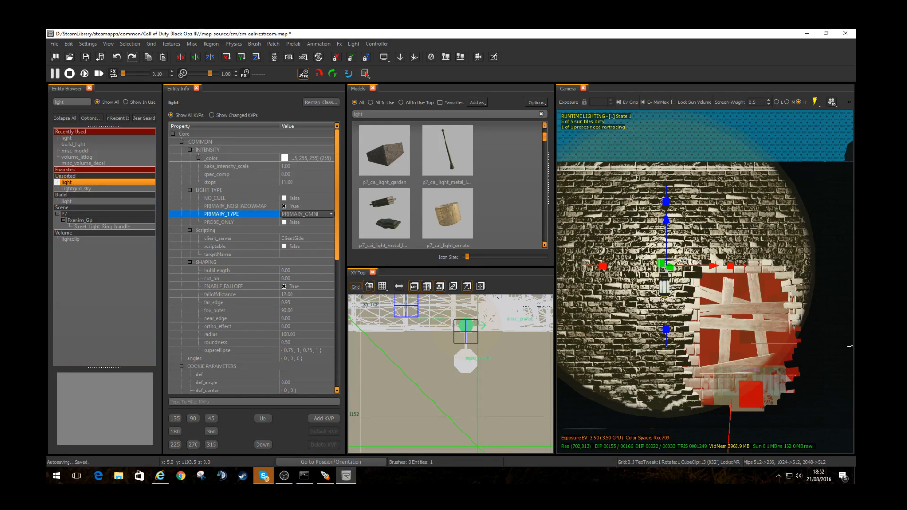
{"action": "left_click", "coordinate": [306, 214]}
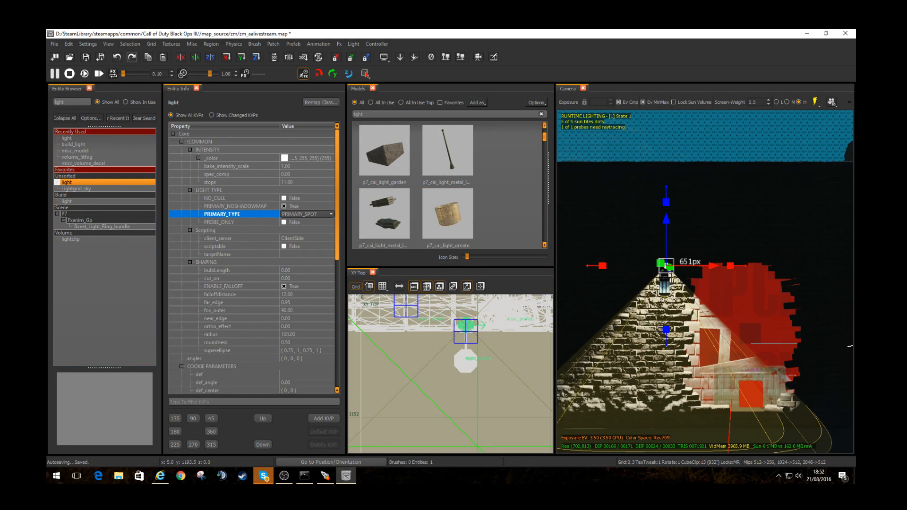
{"action": "left_click_drag", "start_coordinate": [664, 266], "coordinate": [662, 288]}
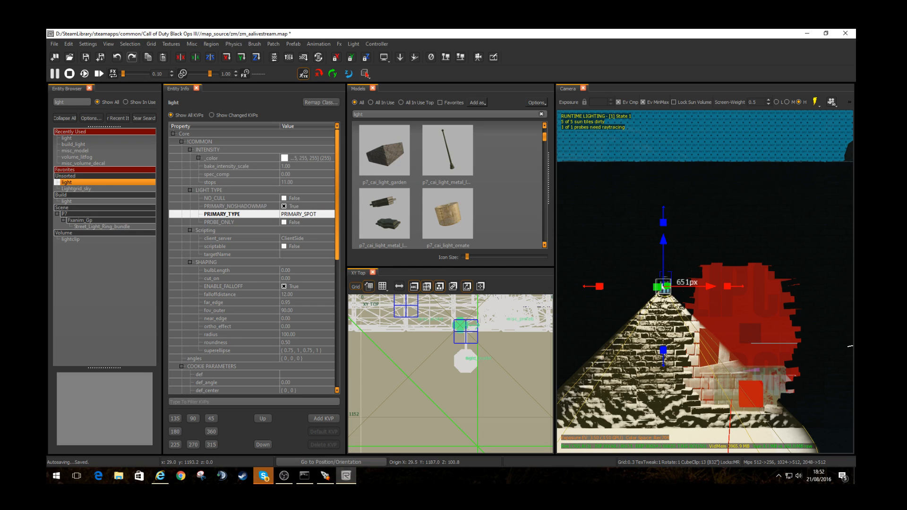
{"action": "left_click", "coordinate": [310, 159]}
{"action": "left_click", "coordinate": [331, 158]}
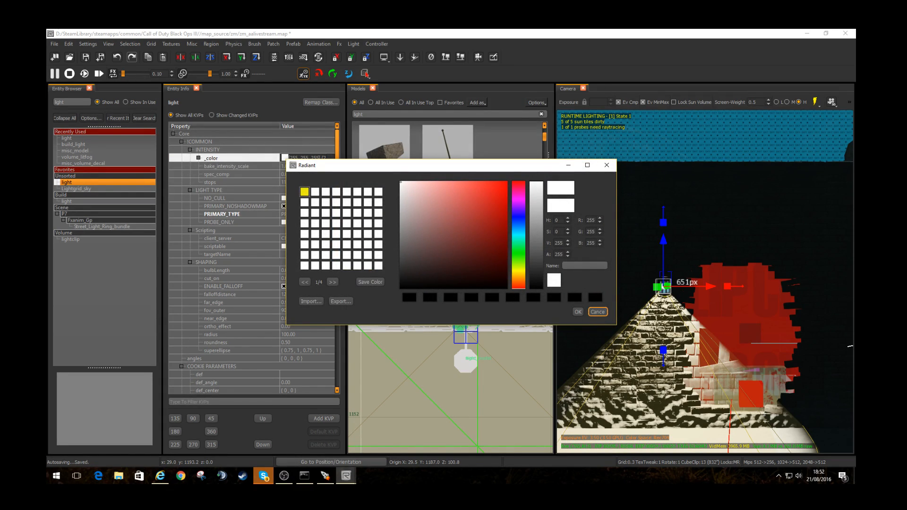
{"action": "left_click", "coordinate": [598, 312]}
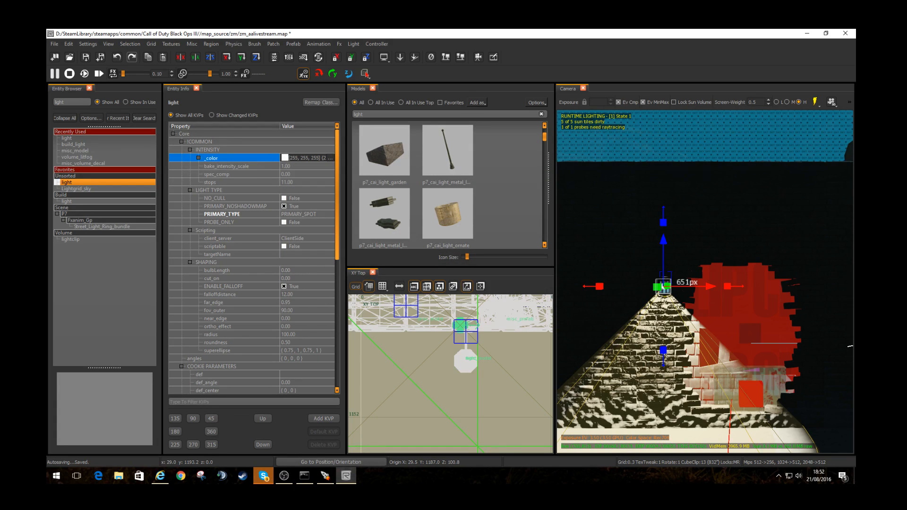
Step: Widen the entity property view, deselect the spotlight and examine its light cone on the brick wall up close
{"action": "left_click_drag", "start_coordinate": [346, 264], "coordinate": [444, 265]}
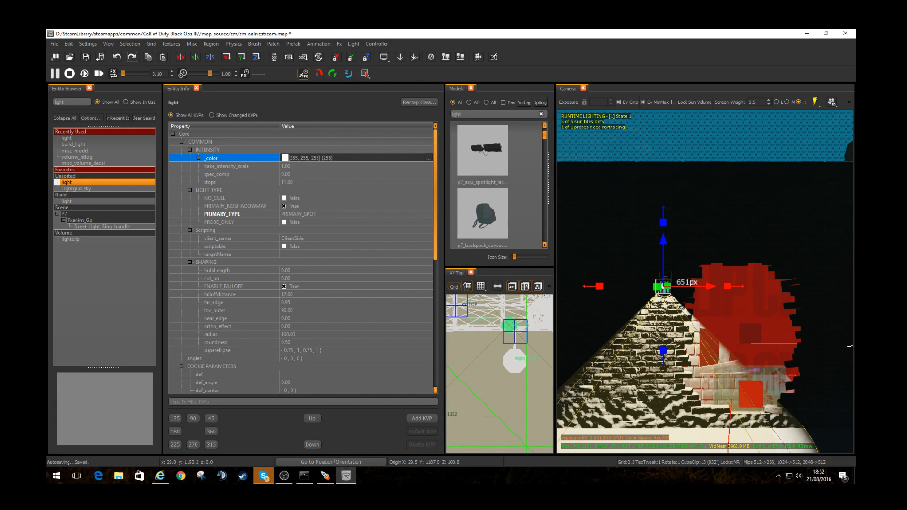
{"action": "key", "text": "Escape"}
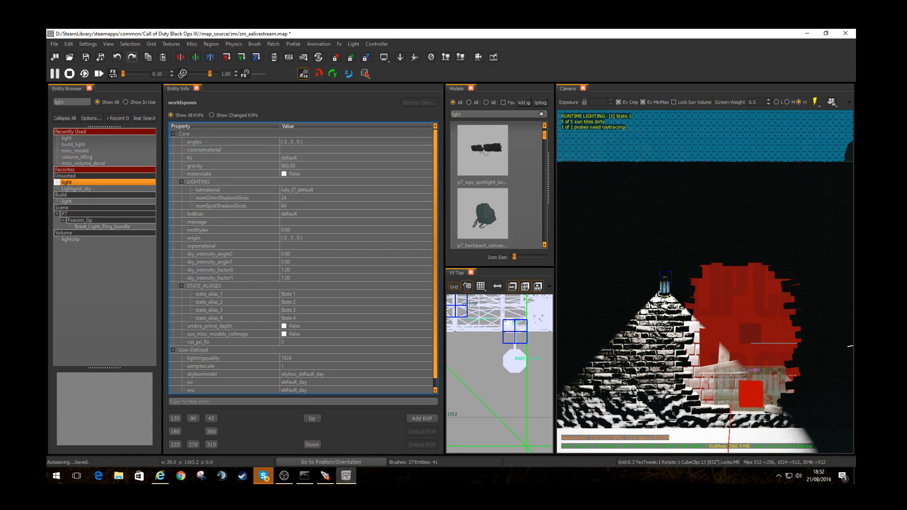
{"action": "key", "text": "g"}
{"action": "key", "text": "g"}
{"action": "key", "text": "w"}
{"action": "mouse_move", "coordinate": [706, 331]}
{"action": "right_mouse_down"}
{"action": "mouse_move", "coordinate": [684, 331]}
{"action": "mouse_move", "coordinate": [705, 330]}
{"action": "right_mouse_up"}
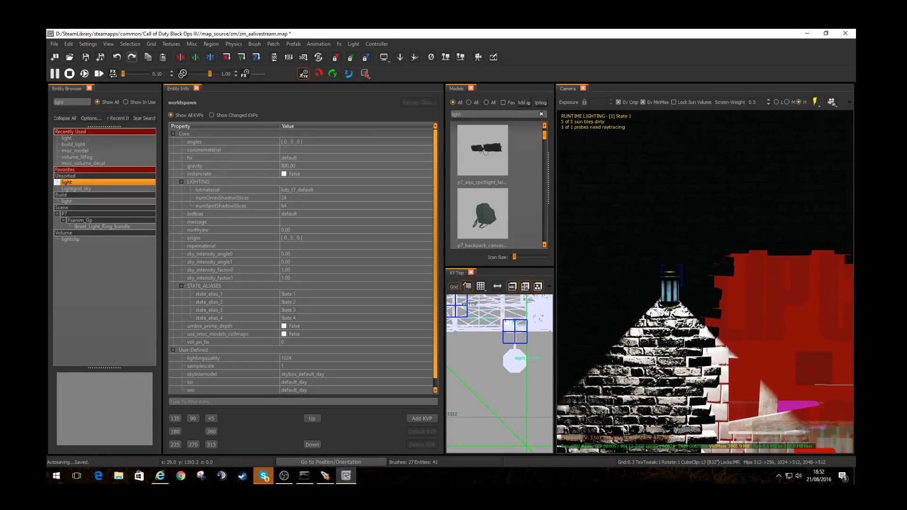
Step: Place another light entity at the top of the wall lantern and set its colour to amber (241, 184, 11)
{"action": "left_click", "coordinate": [67, 182]}
{"action": "left_click_drag", "start_coordinate": [68, 183], "coordinate": [670, 267]}
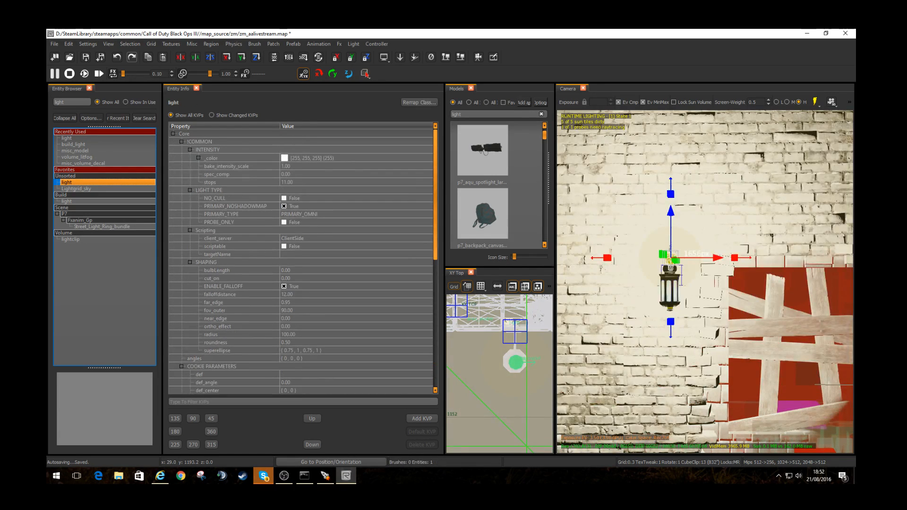
{"action": "left_click", "coordinate": [312, 158]}
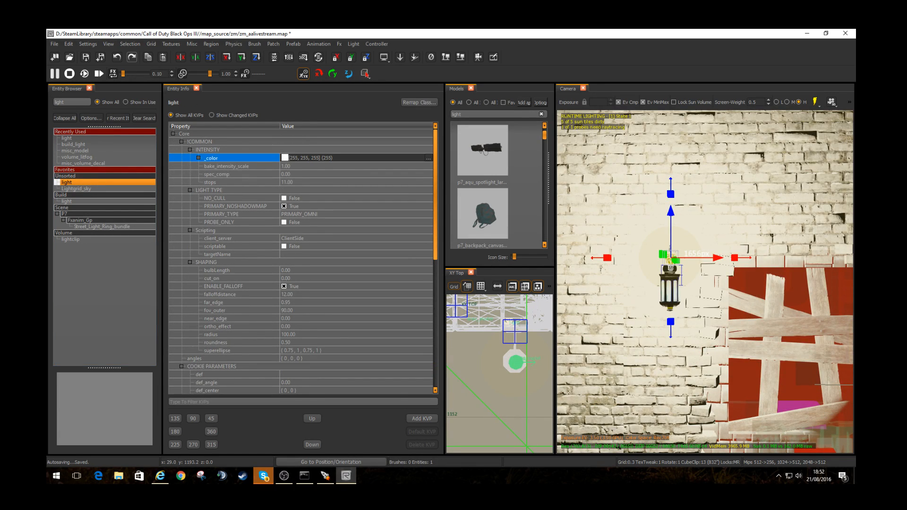
{"action": "left_click", "coordinate": [428, 158]}
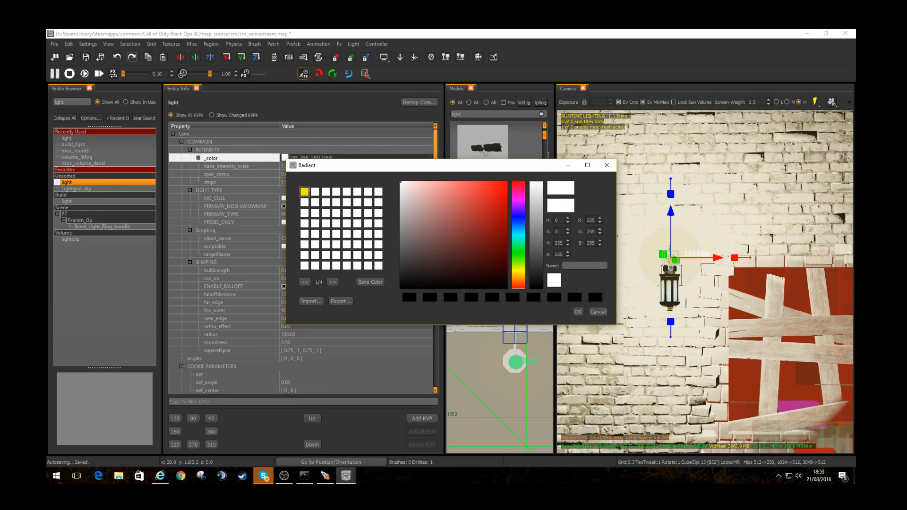
{"action": "left_click", "coordinate": [598, 311]}
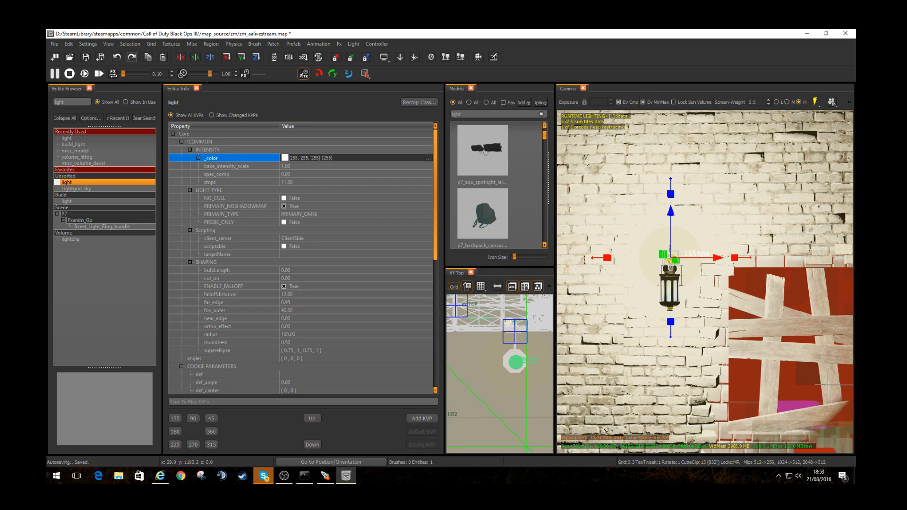
{"action": "left_click", "coordinate": [427, 158]}
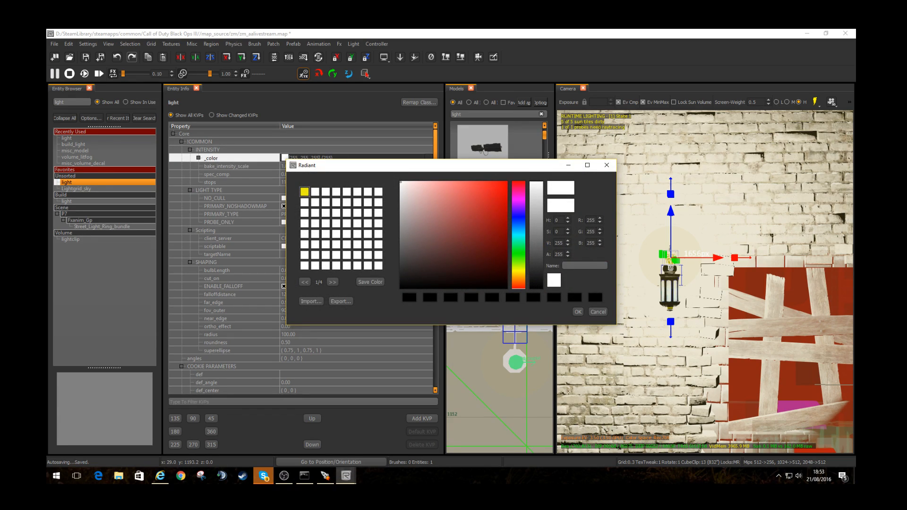
{"action": "left_click_drag", "start_coordinate": [518, 272], "coordinate": [518, 274]}
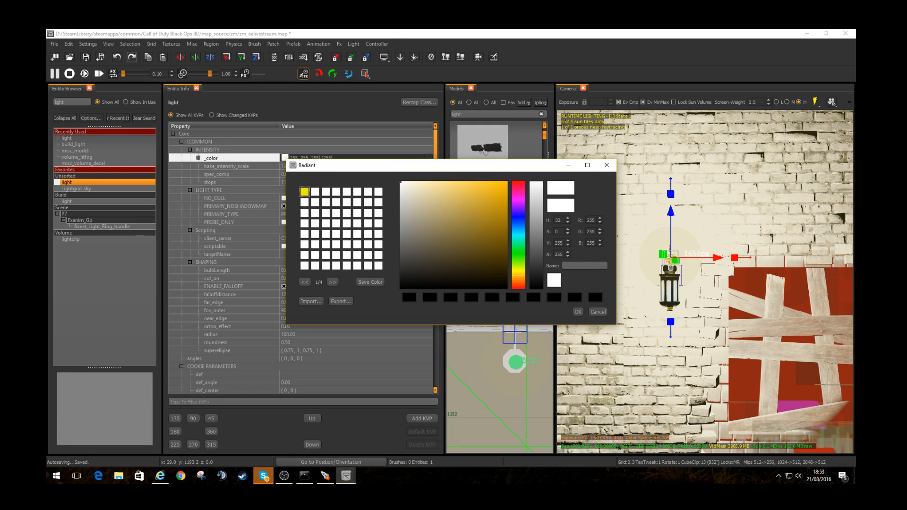
{"action": "left_click", "coordinate": [502, 187]}
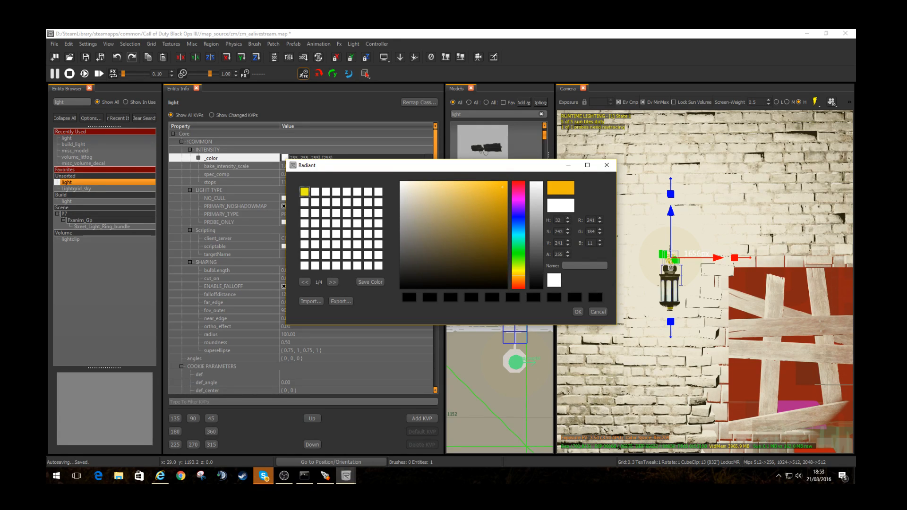
{"action": "left_click", "coordinate": [371, 282]}
{"action": "left_click", "coordinate": [577, 312]}
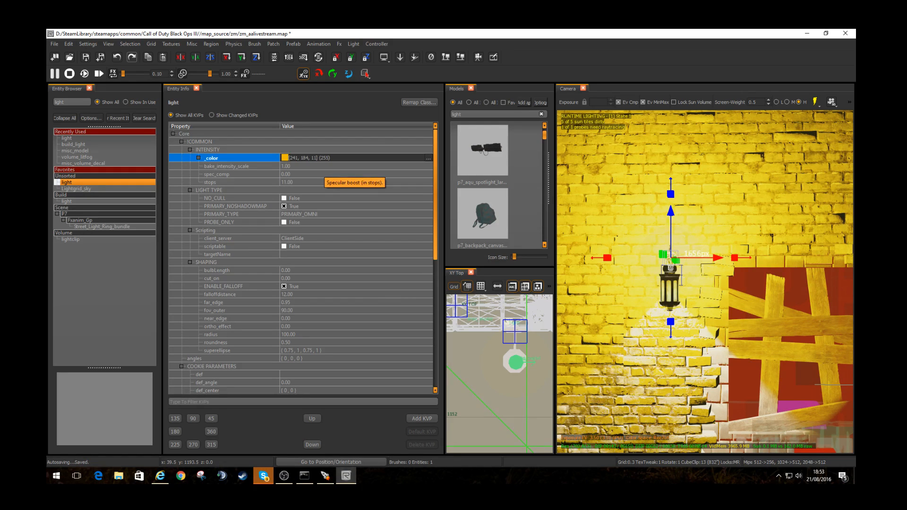
Step: Set the amber light's primary type to PRIMARY_SPOT and its stops to 8
{"action": "left_click", "coordinate": [326, 214]}
{"action": "left_click", "coordinate": [327, 214]}
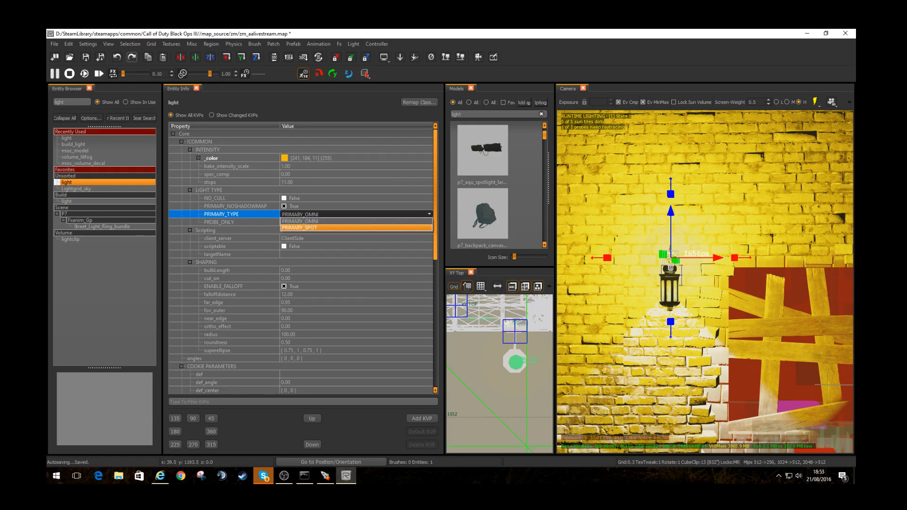
{"action": "left_click", "coordinate": [327, 226]}
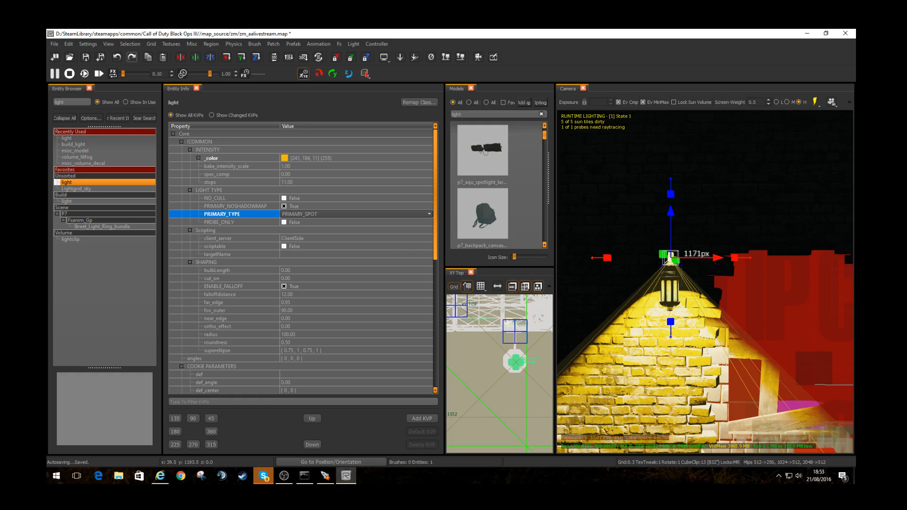
{"action": "left_click", "coordinate": [307, 166]}
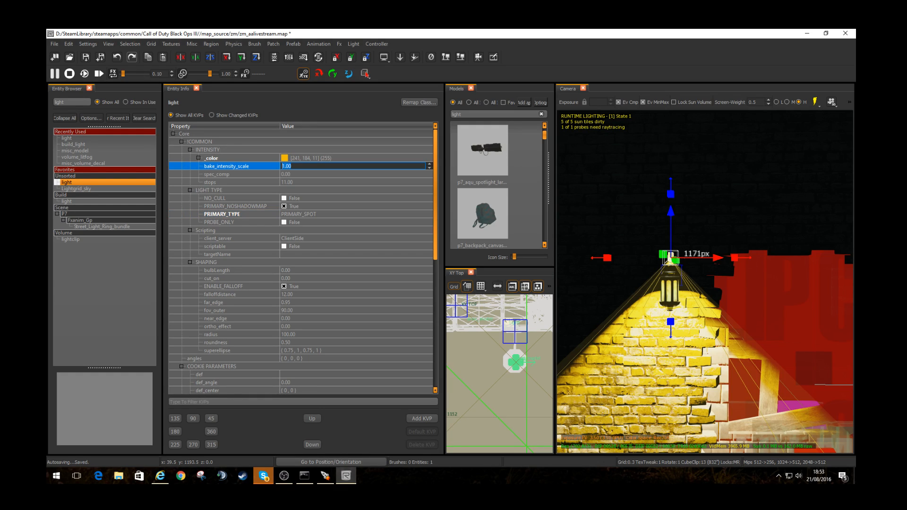
{"action": "left_click", "coordinate": [307, 183]}
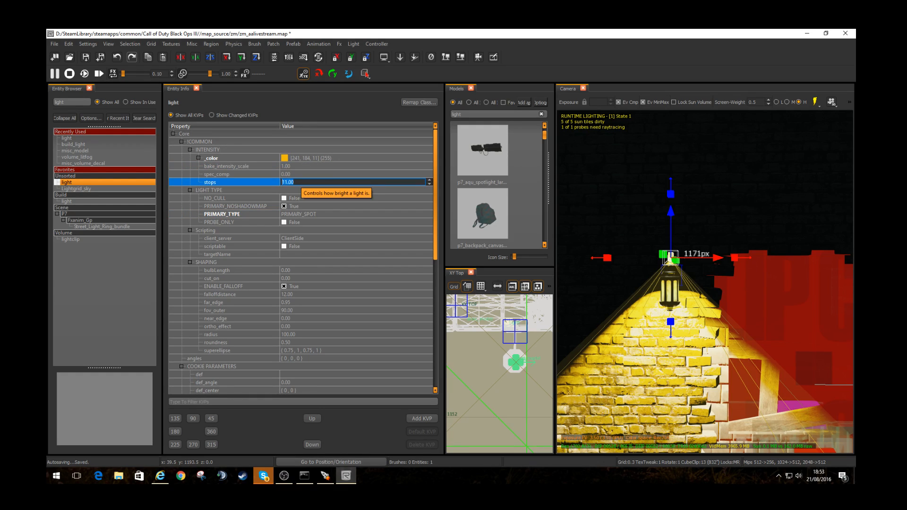
{"action": "key", "text": "BackSpace"}
{"action": "type", "text": "8"}
{"action": "key", "text": "Return"}
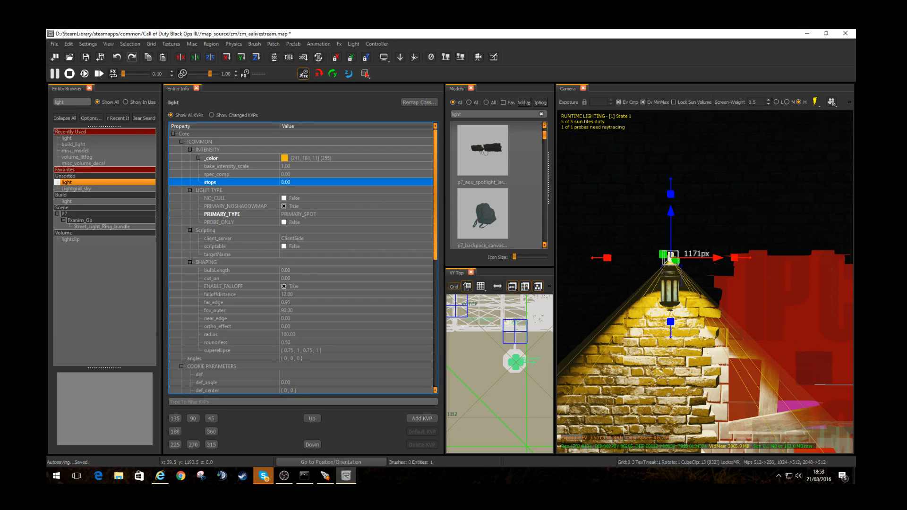
Step: Turn off PRIMARY_NOSHADOWMAP for the amber spotlight and set its cut_on distance to 21
{"action": "scroll", "coordinate": [302, 259], "scroll_direction": "down", "scroll_amount": 1}
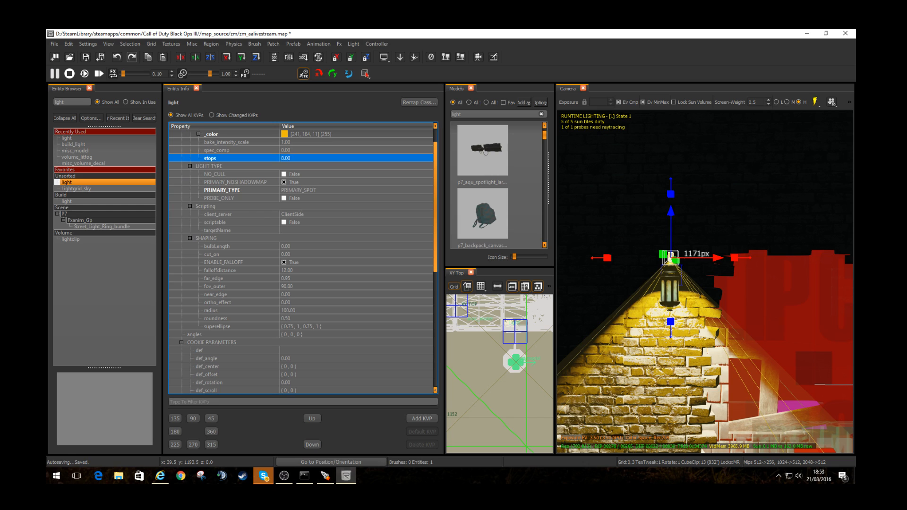
{"action": "left_click", "coordinate": [283, 183]}
{"action": "scroll", "coordinate": [303, 260], "scroll_direction": "down", "scroll_amount": 1}
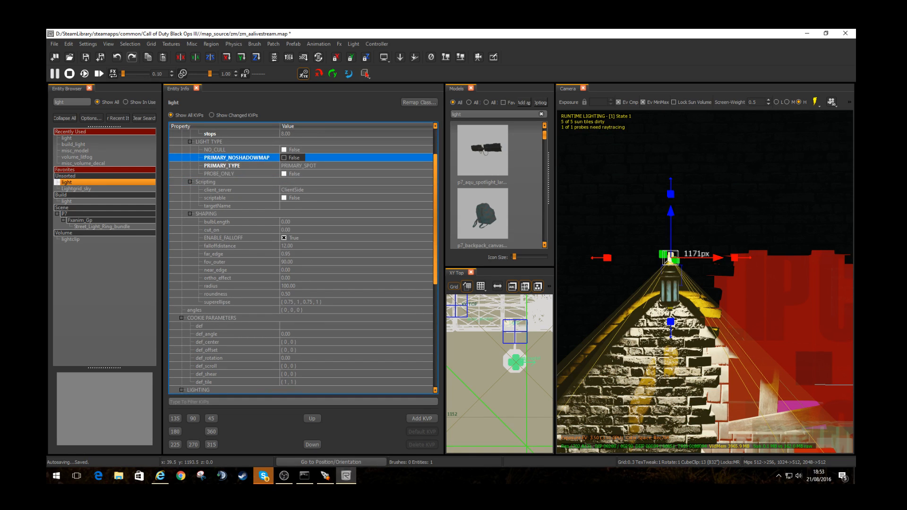
{"action": "scroll", "coordinate": [302, 260], "scroll_direction": "down", "scroll_amount": 1}
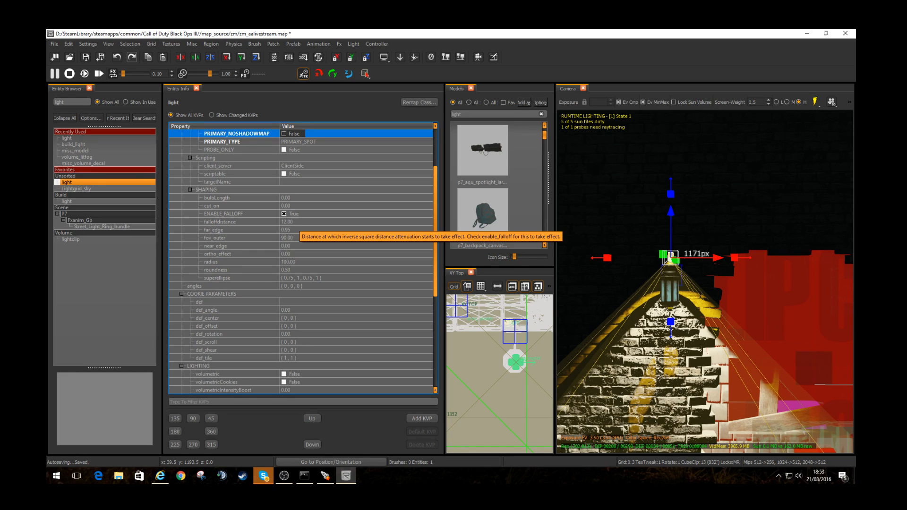
{"action": "left_click", "coordinate": [300, 205]}
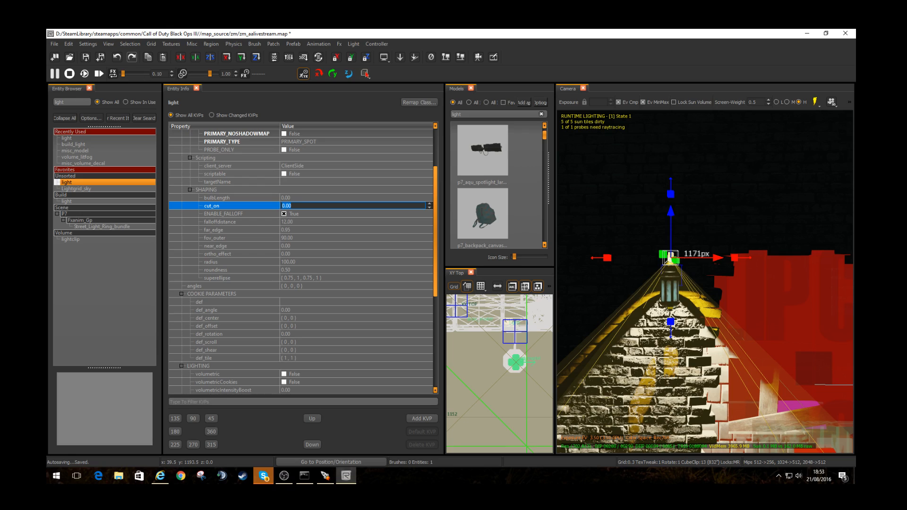
{"action": "type", "text": "2"}
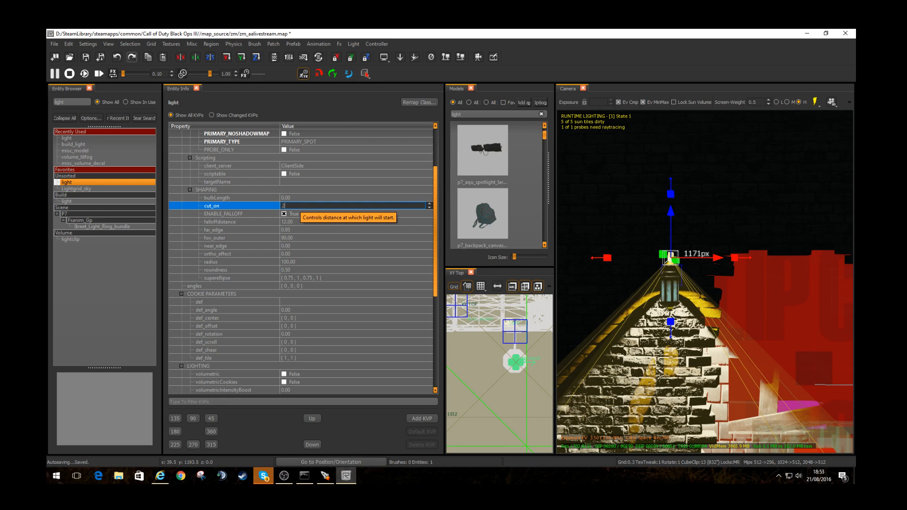
{"action": "type", "text": "1"}
{"action": "key", "text": "Return"}
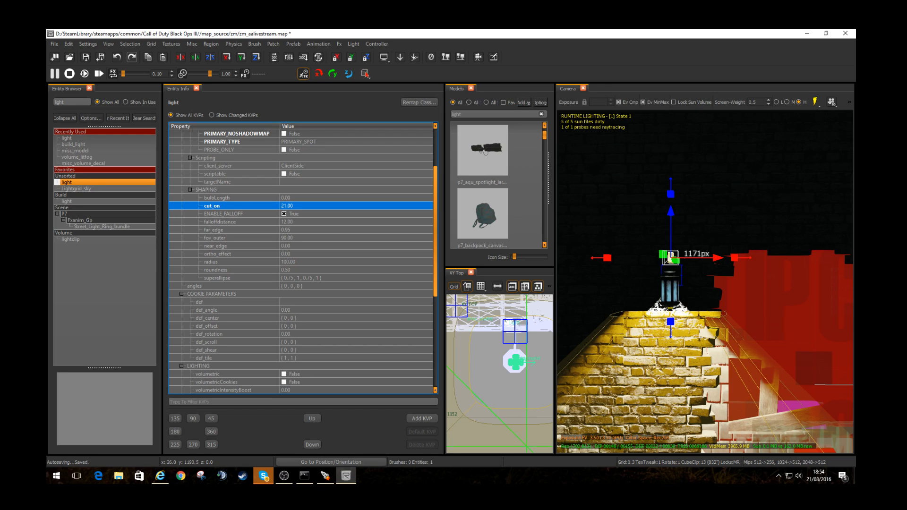
Step: Set the amber spotlight's radius to 250 and its fov_outer to 60
{"action": "left_click", "coordinate": [303, 262]}
{"action": "type", "text": "250"}
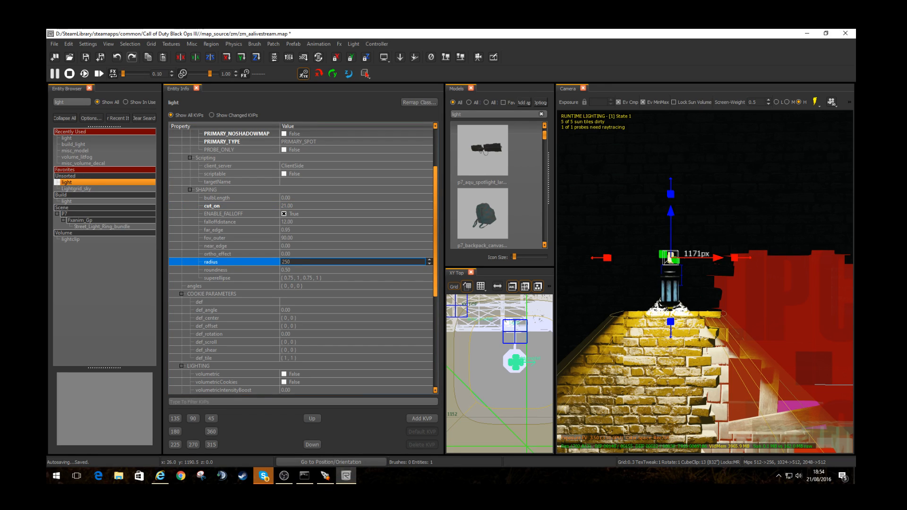
{"action": "key", "text": "Return"}
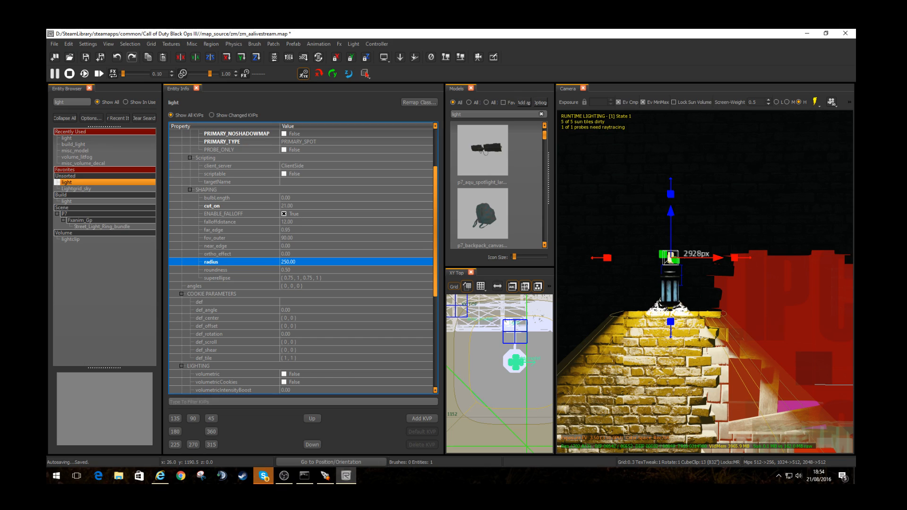
{"action": "left_click", "coordinate": [302, 230]}
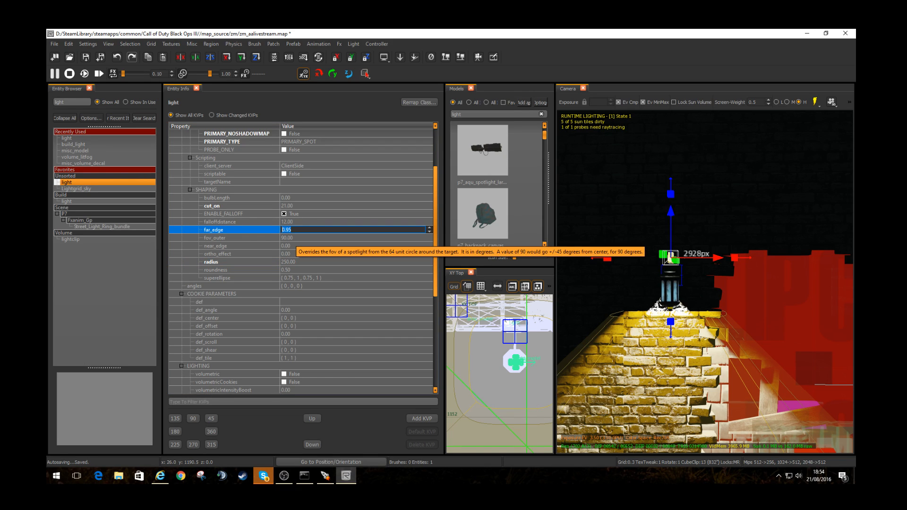
{"action": "left_click", "coordinate": [295, 237]}
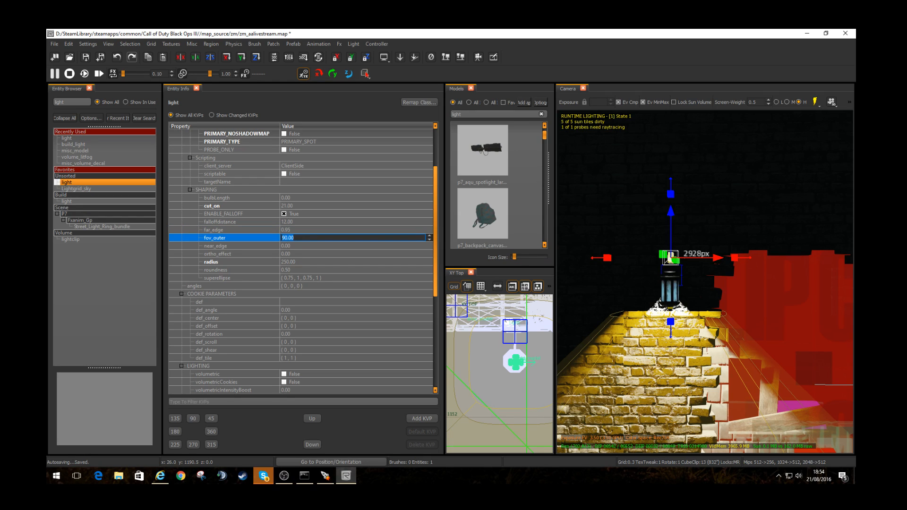
{"action": "type", "text": "60"}
{"action": "key", "text": "Return"}
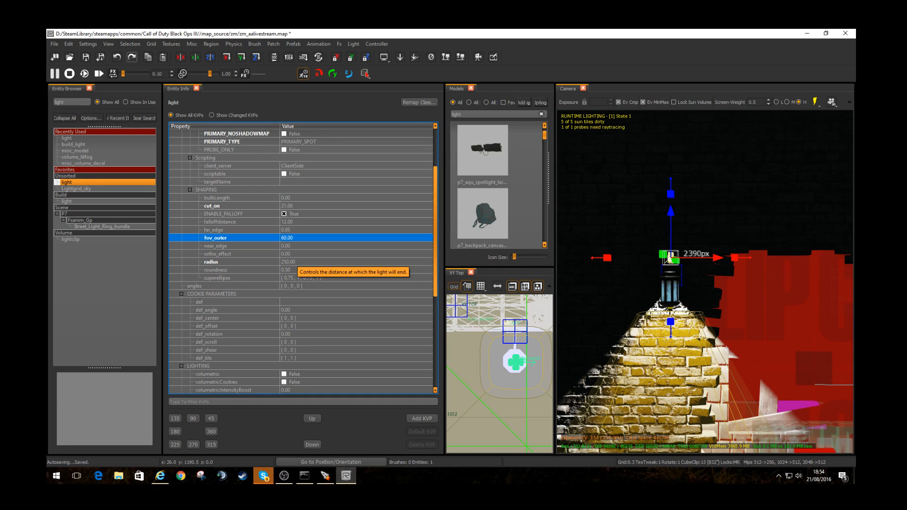
Step: Set the amber spotlight's roundness to 1
{"action": "left_click", "coordinate": [296, 270]}
{"action": "type", "text": "1"}
{"action": "key", "text": "Return"}
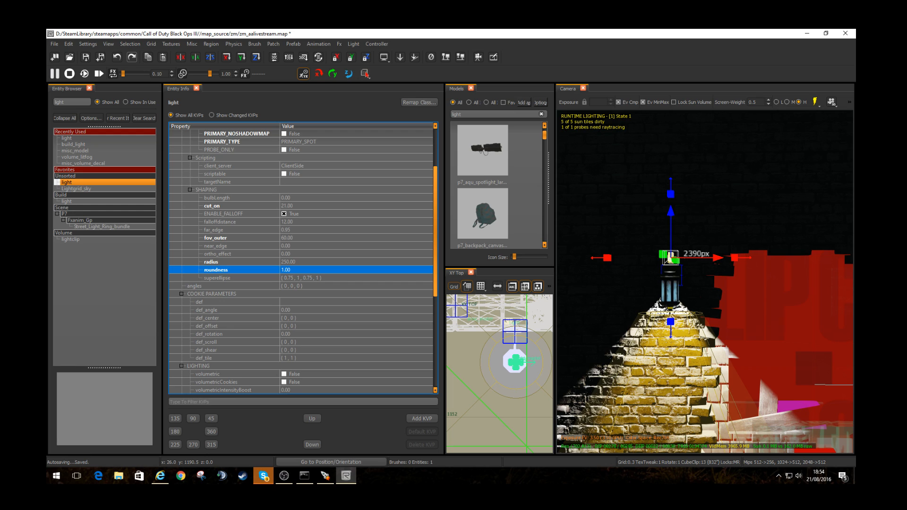
Step: Show the texture browser and deselect everything in the map
{"action": "left_click", "coordinate": [294, 302]}
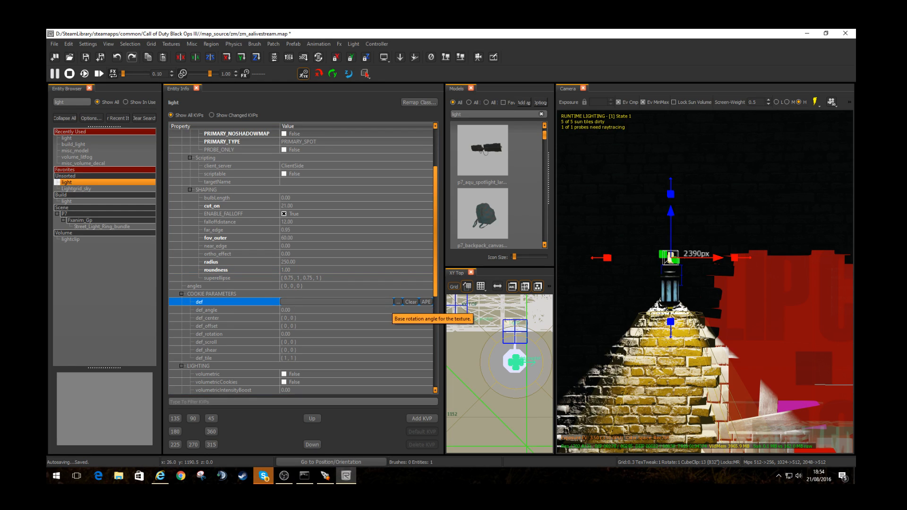
{"action": "key", "text": "w"}
{"action": "key", "text": "i"}
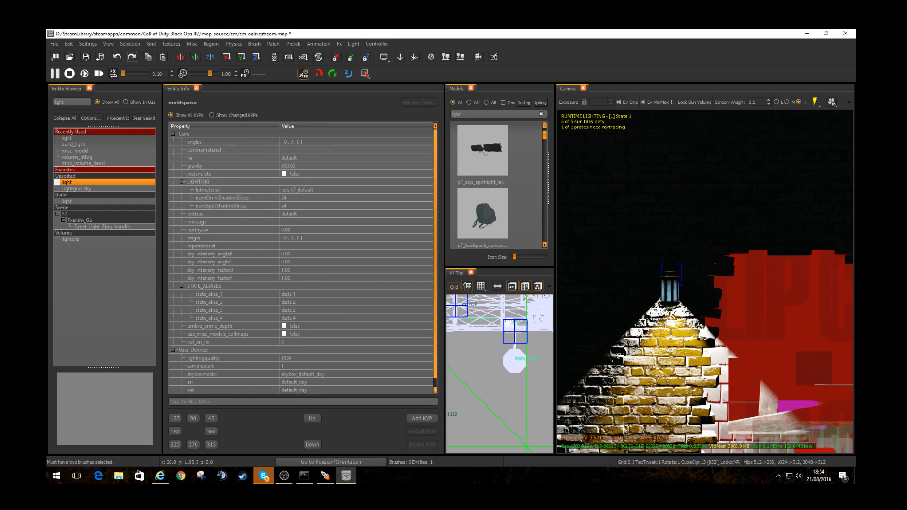
{"action": "key", "text": "t"}
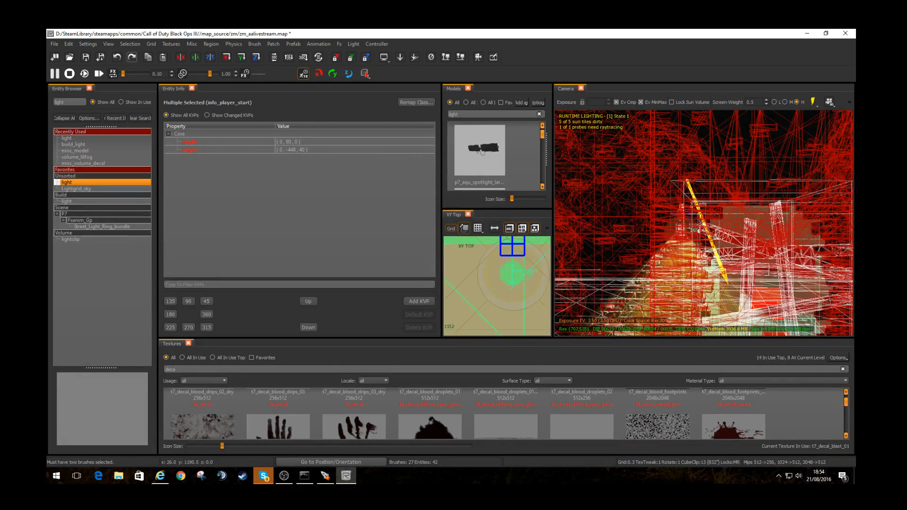
{"action": "key", "text": "Escape"}
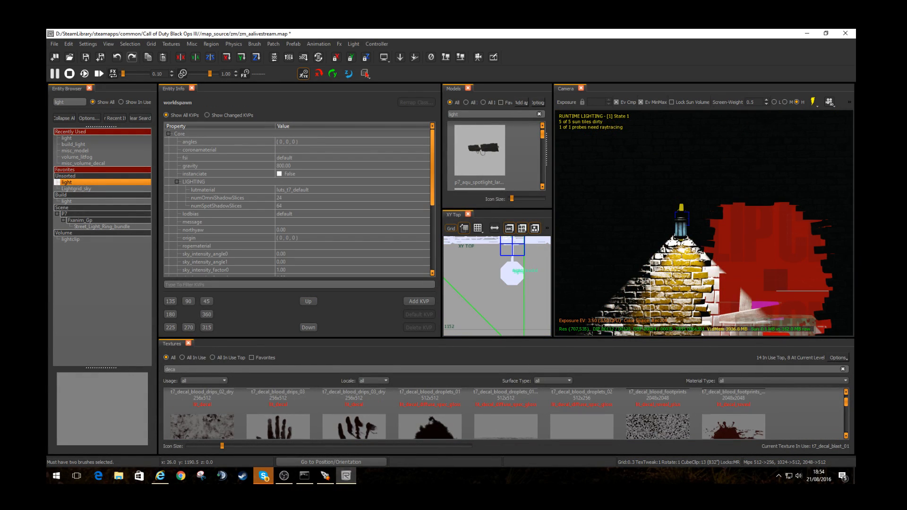
{"action": "left_click", "coordinate": [681, 207]}
{"action": "scroll", "coordinate": [299, 201], "scroll_direction": "down", "scroll_amount": 7}
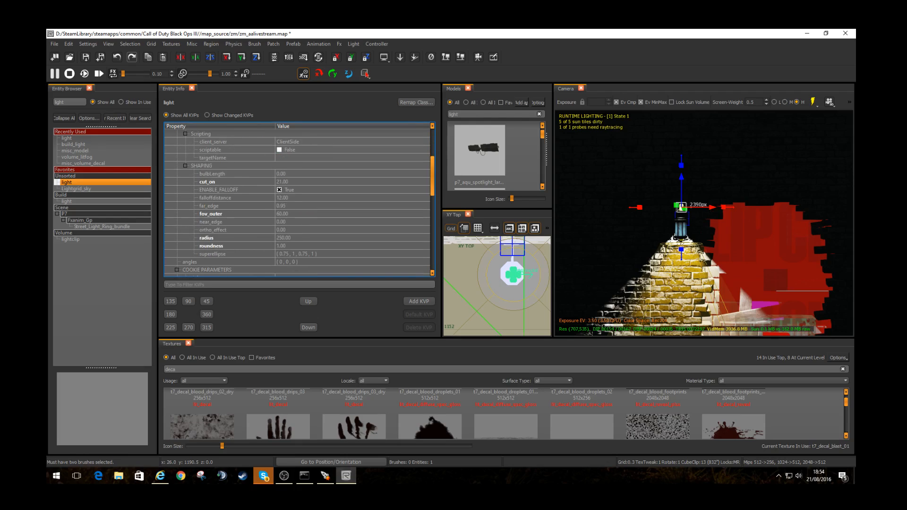
{"action": "left_click", "coordinate": [302, 205]}
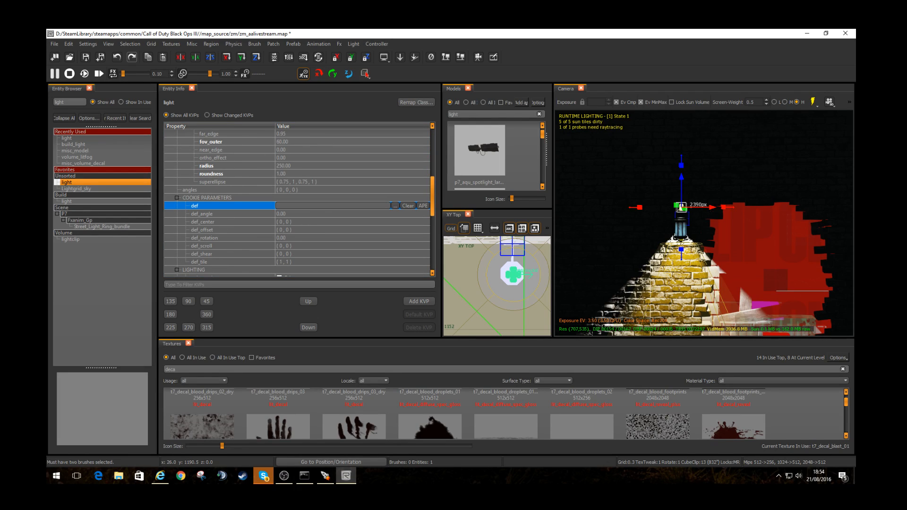
{"action": "key", "text": "Escape"}
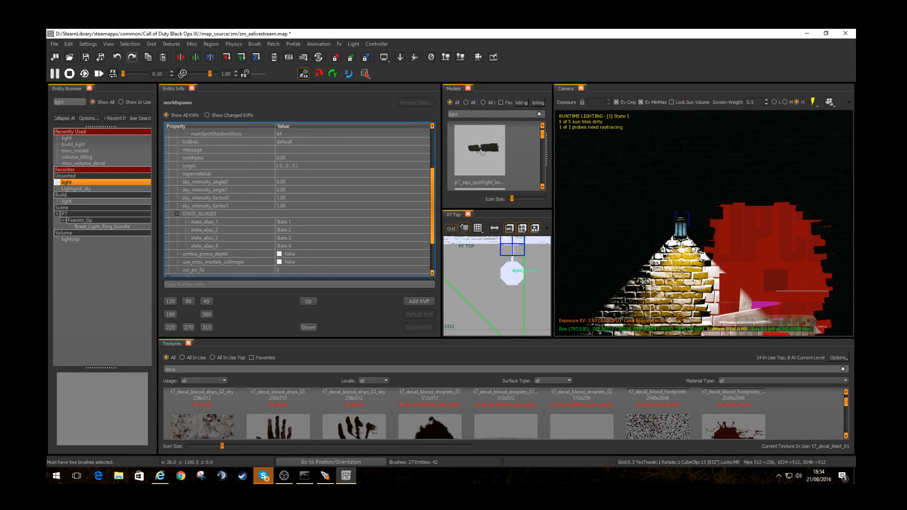
{"action": "scroll", "coordinate": [298, 200], "scroll_direction": "down", "scroll_amount": 2}
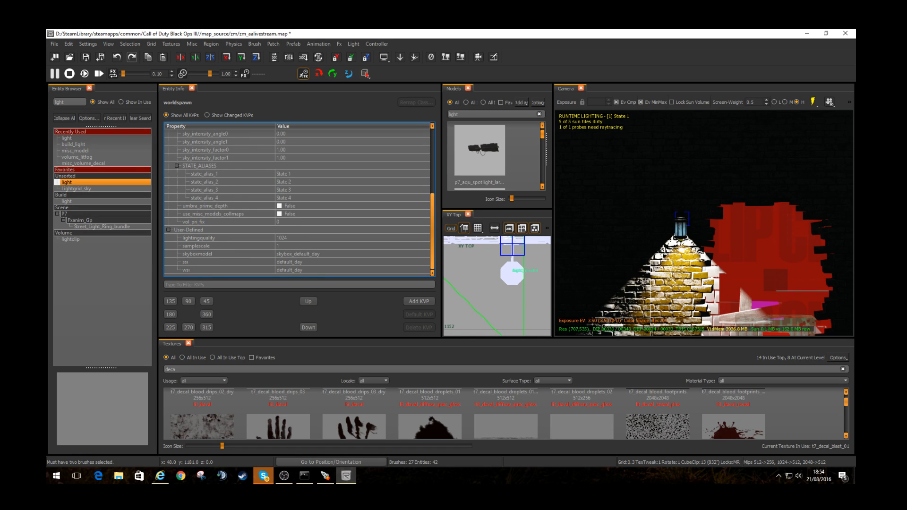
{"action": "scroll", "coordinate": [297, 201], "scroll_direction": "up", "scroll_amount": 5}
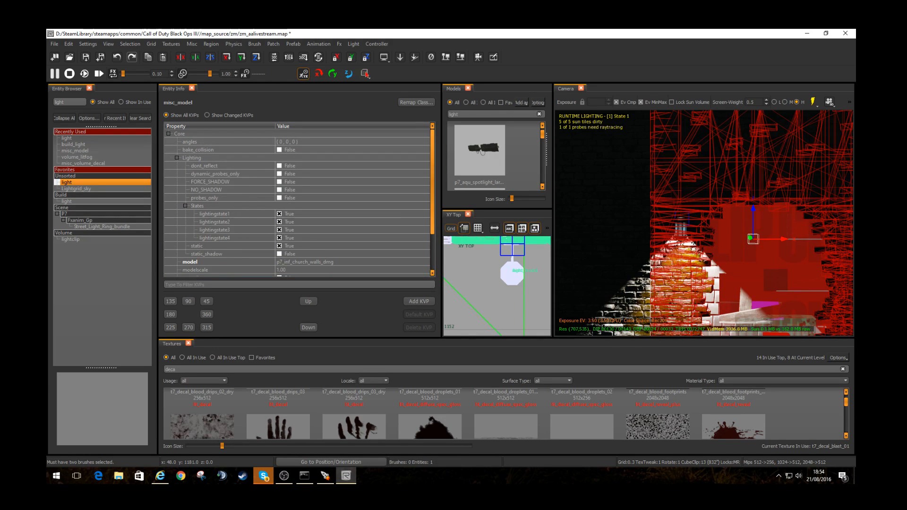
Step: Undo the last roundness change on the orange spot light above the wall lamp
{"action": "right_click_drag", "start_coordinate": [703, 222], "coordinate": [703, 251]}
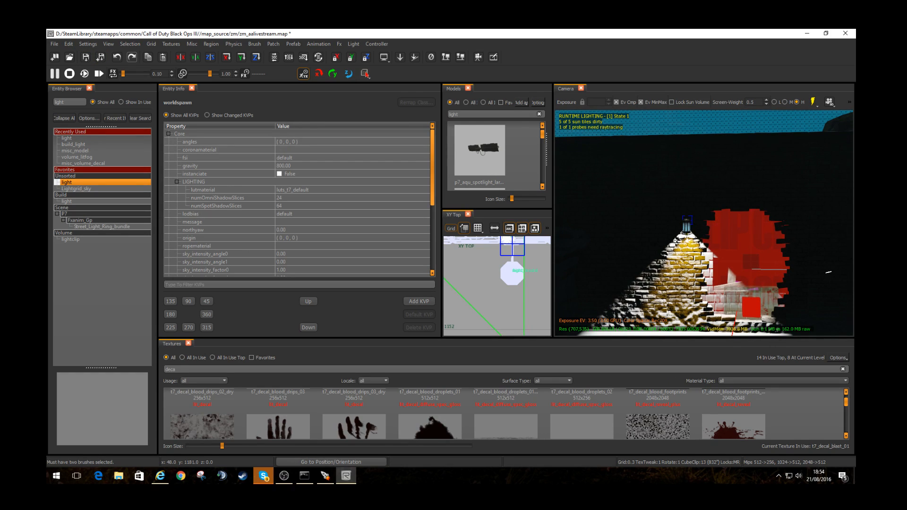
{"action": "left_click", "coordinate": [69, 44]}
{"action": "left_click", "coordinate": [99, 52]}
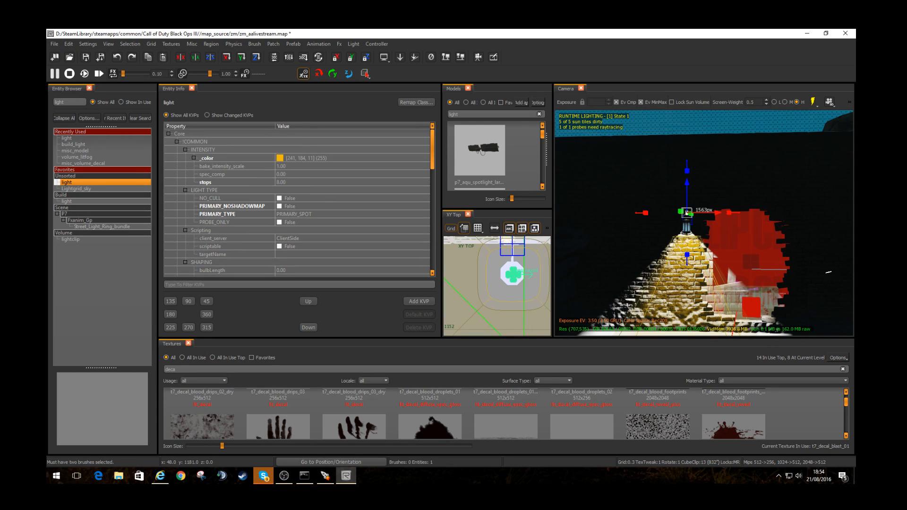
Step: Set the orange spot light's def cookie parameter to white_light
{"action": "scroll", "coordinate": [298, 202], "scroll_direction": "down", "scroll_amount": 7}
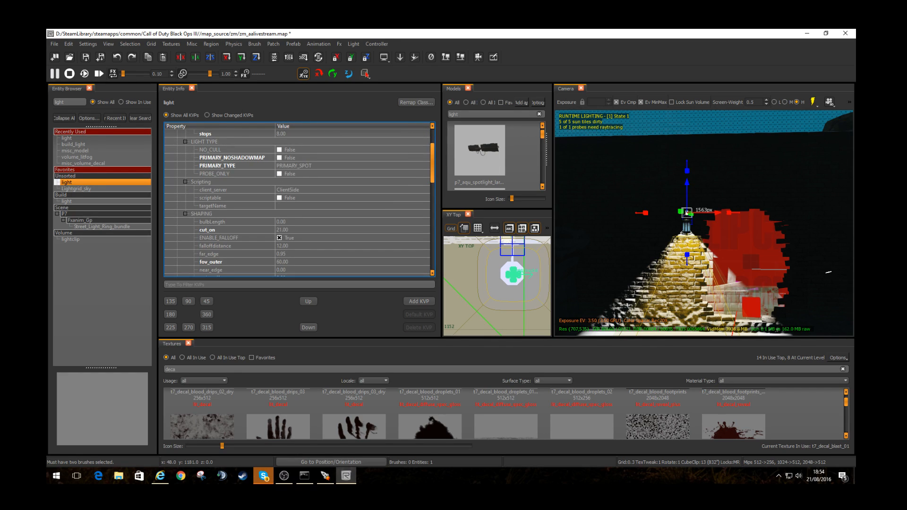
{"action": "scroll", "coordinate": [298, 202], "scroll_direction": "down", "scroll_amount": 1}
{"action": "left_click", "coordinate": [312, 182]}
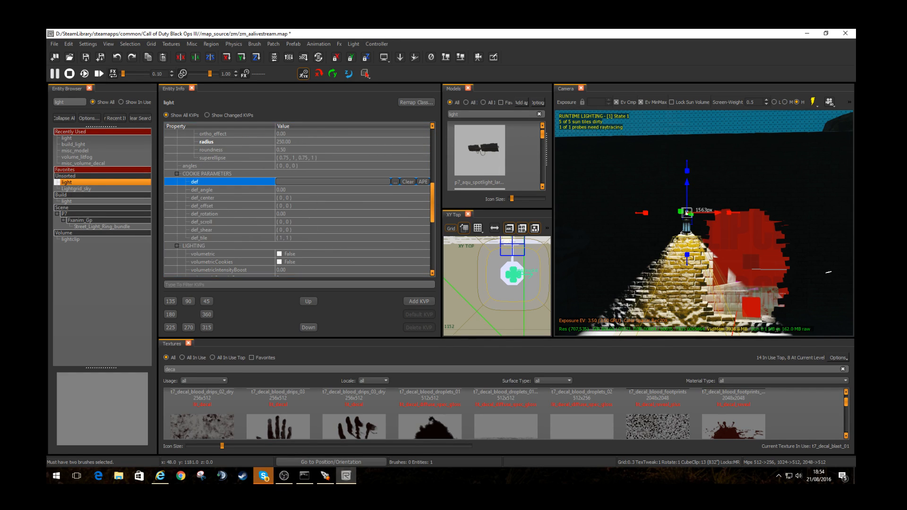
{"action": "left_click", "coordinate": [395, 182]}
{"action": "scroll", "coordinate": [519, 178], "scroll_direction": "down", "scroll_amount": 2}
{"action": "double_click", "coordinate": [486, 214]}
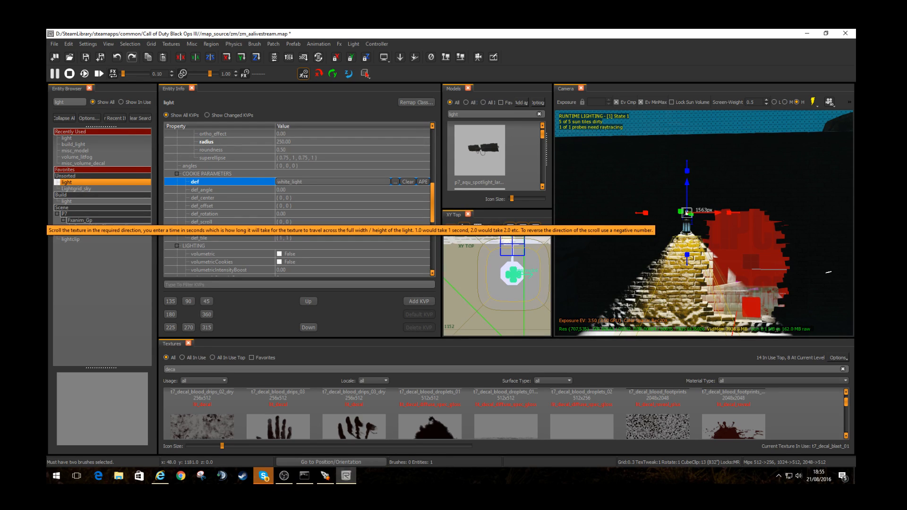
Step: Enable volumetric lighting on the orange spot light and set its volumetricSampleCount to 1
{"action": "scroll", "coordinate": [297, 203], "scroll_direction": "down", "scroll_amount": 1}
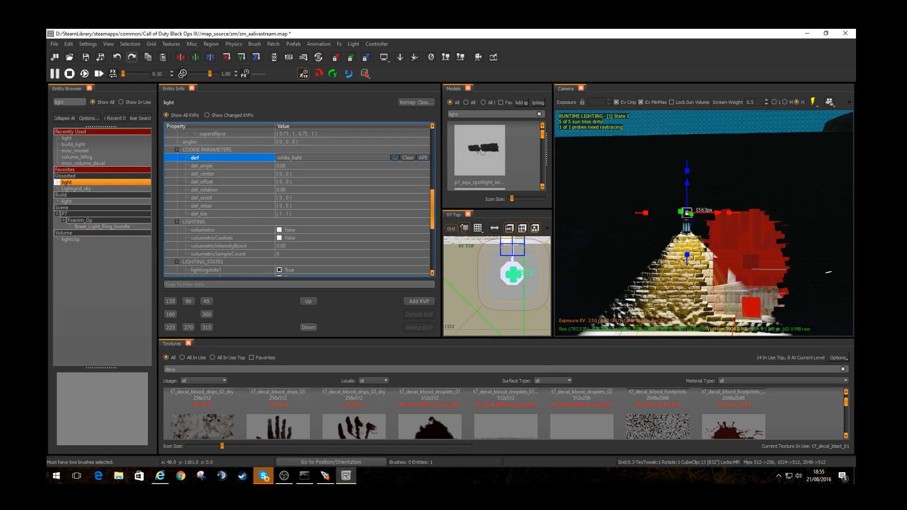
{"action": "left_click", "coordinate": [279, 230]}
{"action": "scroll", "coordinate": [283, 231], "scroll_direction": "down", "scroll_amount": 2}
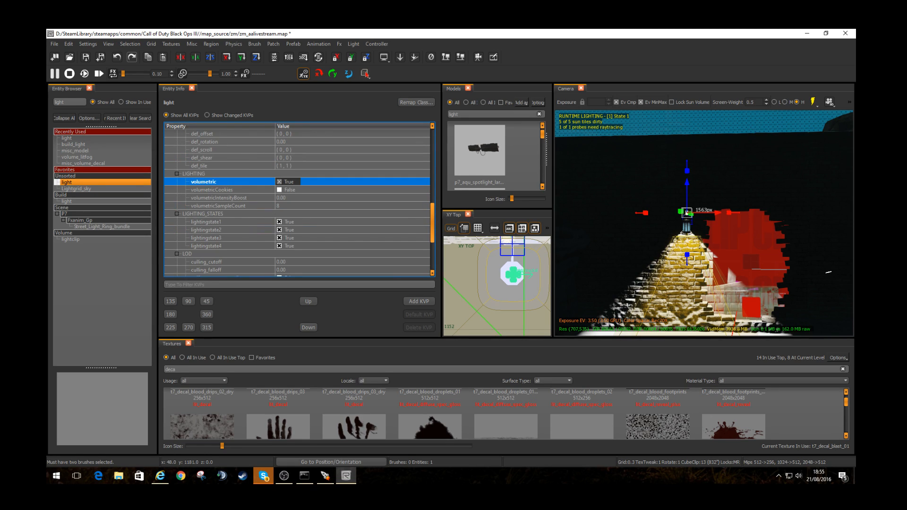
{"action": "left_click", "coordinate": [280, 206]}
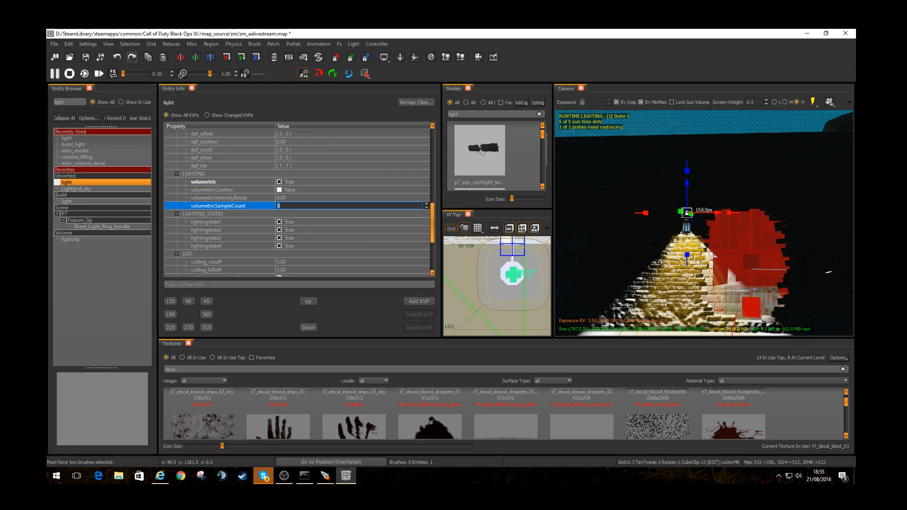
{"action": "type", "text": "1"}
{"action": "key", "text": "Return"}
Step: Set the orange spot light's performance values to cull_dist 200 and min_light_cutoff 300
{"action": "scroll", "coordinate": [298, 198], "scroll_direction": "down", "scroll_amount": 3}
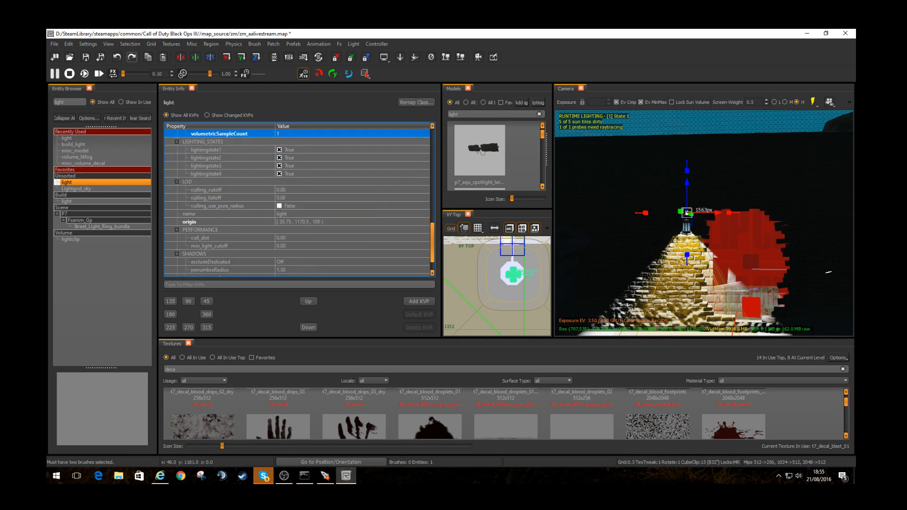
{"action": "scroll", "coordinate": [298, 198], "scroll_direction": "down", "scroll_amount": 1}
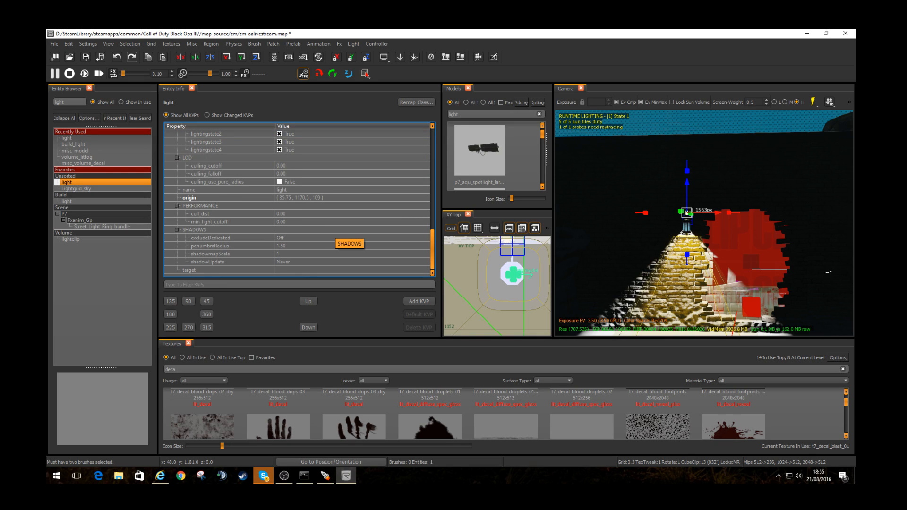
{"action": "left_click", "coordinate": [286, 213]}
{"action": "type", "text": "200"}
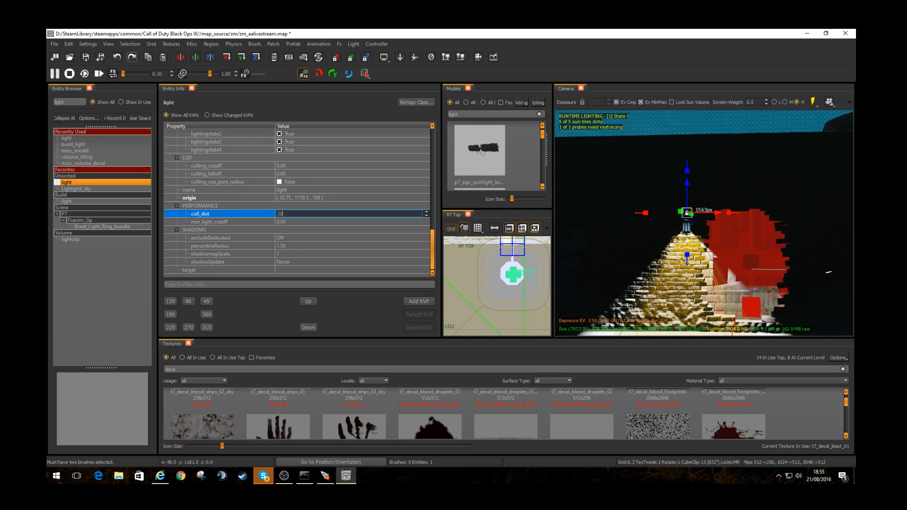
{"action": "key", "text": "Tab"}
{"action": "type", "text": "300"}
{"action": "key", "text": "Return"}
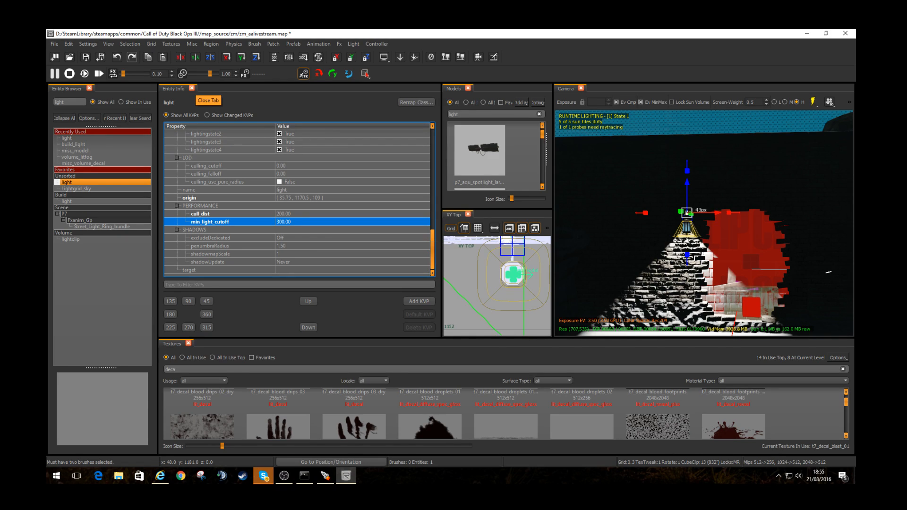
Step: Close Entity Info and the model browser, and preview the lamp's lighting in game view
{"action": "left_click", "coordinate": [192, 89]}
{"action": "key", "text": "Escape"}
{"action": "right_click_drag", "start_coordinate": [596, 312], "coordinate": [590, 326]}
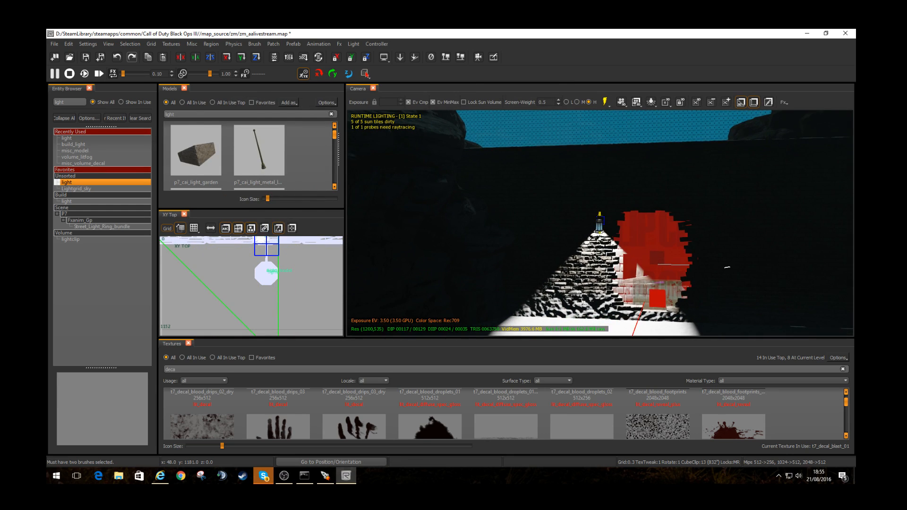
{"action": "key", "text": "g"}
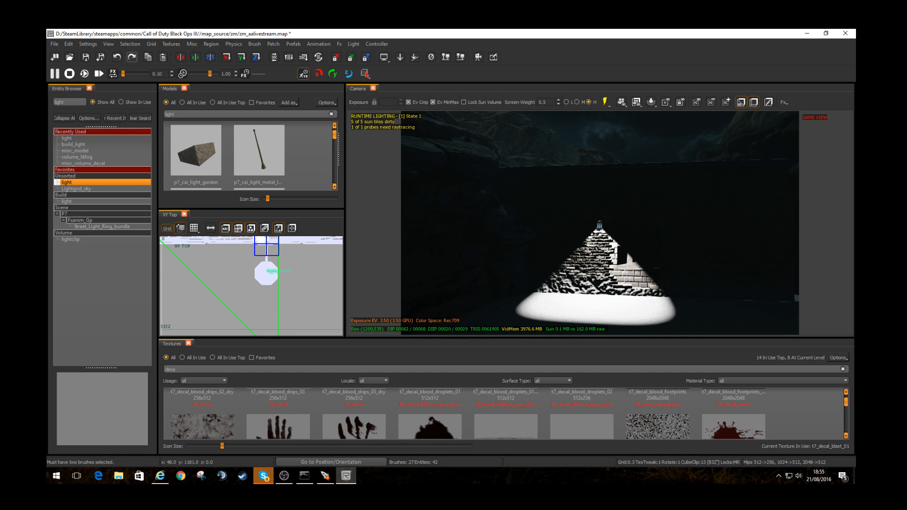
{"action": "left_click", "coordinate": [184, 88]}
{"action": "right_click_drag", "start_coordinate": [620, 223], "coordinate": [607, 194]}
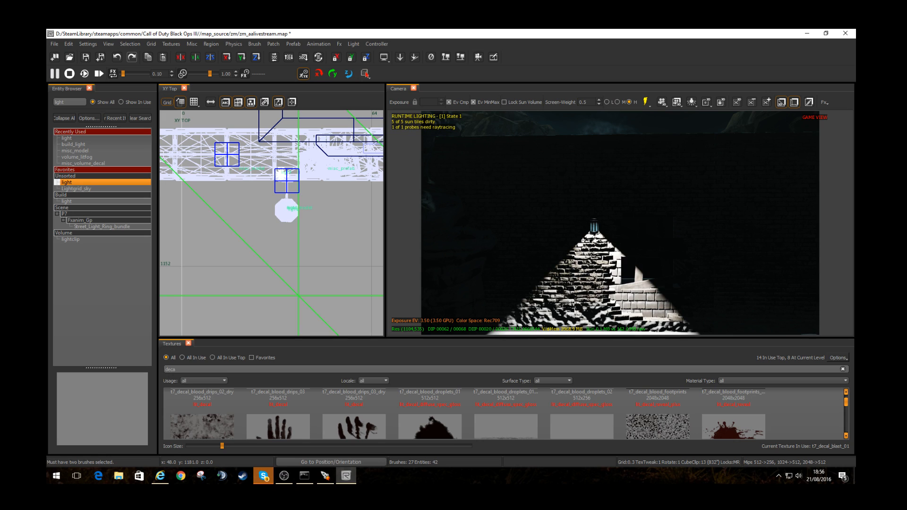
Step: Move the brick church wall model back, away from the wall lamp, in the top view
{"action": "right_click_drag", "start_coordinate": [300, 207], "coordinate": [299, 183]}
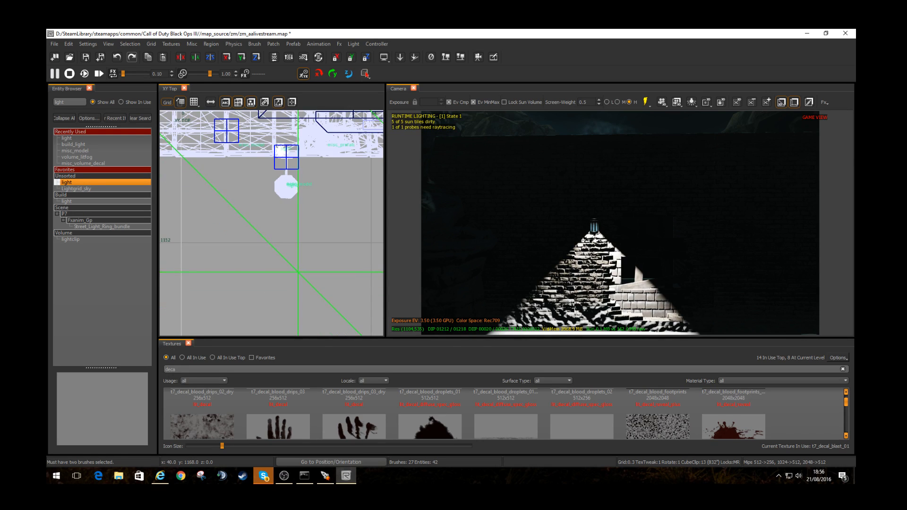
{"action": "scroll", "coordinate": [307, 164], "scroll_direction": "up", "scroll_amount": 2}
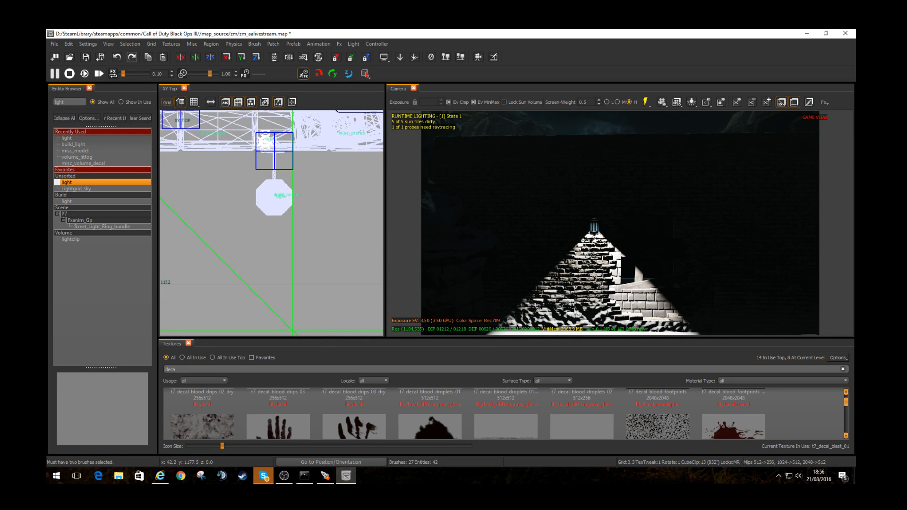
{"action": "right_click_drag", "start_coordinate": [620, 223], "coordinate": [654, 248]}
{"action": "left_click", "coordinate": [620, 223], "text": "shift"}
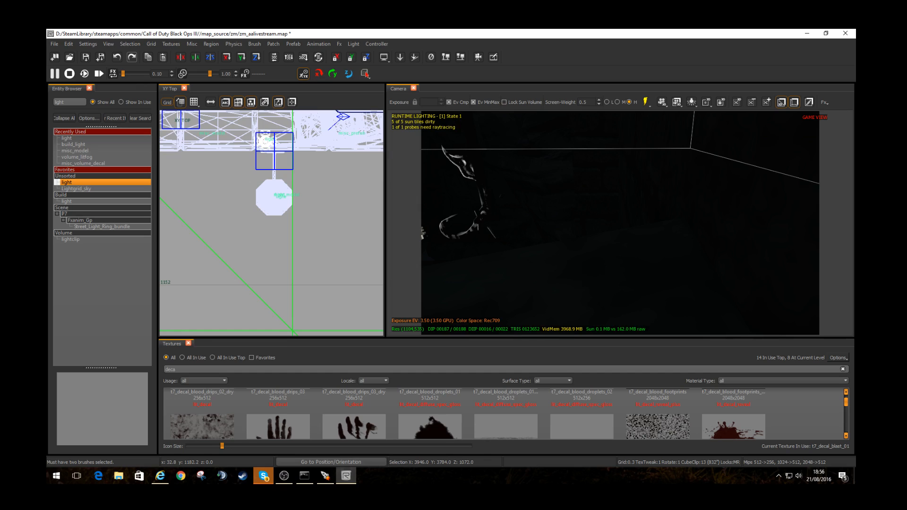
{"action": "key", "text": "Escape"}
{"action": "mouse_move", "coordinate": [620, 223]}
{"action": "right_mouse_down"}
{"action": "mouse_move", "coordinate": [586, 220]}
{"action": "mouse_move", "coordinate": [562, 236]}
{"action": "mouse_move", "coordinate": [576, 227]}
{"action": "mouse_move", "coordinate": [614, 236]}
{"action": "mouse_move", "coordinate": [576, 231]}
{"action": "right_mouse_up"}
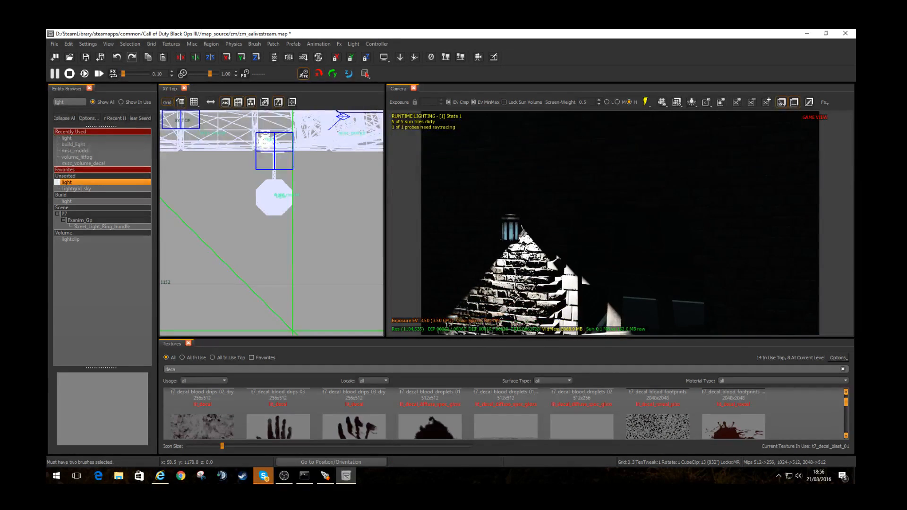
{"action": "left_click", "coordinate": [539, 264], "text": "shift"}
{"action": "right_click_drag", "start_coordinate": [179, 130], "coordinate": [184, 168]}
{"action": "left_click_drag", "start_coordinate": [184, 167], "coordinate": [184, 135]}
{"action": "key", "text": "Escape"}
Step: Leave game view and move the white spot light out in front of the lamp to X 31.0, Y 1161.5, Z 106.8
{"action": "right_click_drag", "start_coordinate": [576, 226], "coordinate": [607, 217]}
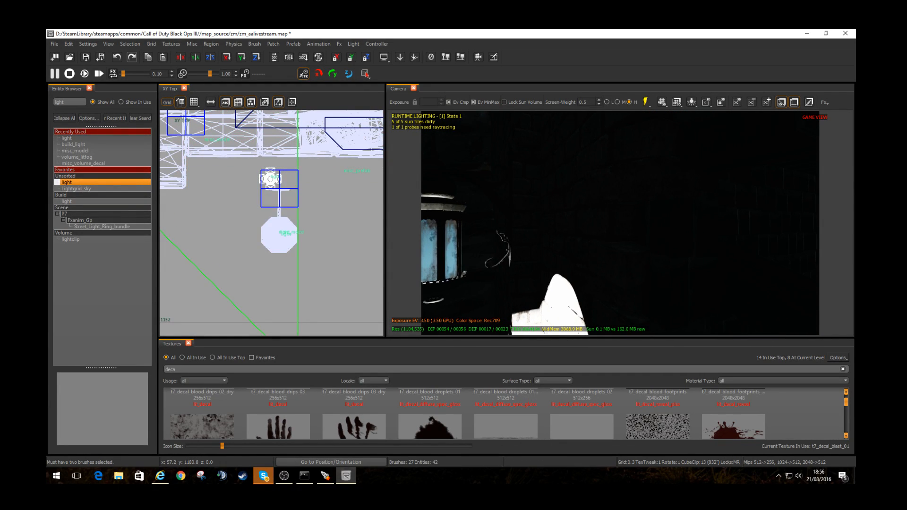
{"action": "key", "text": "g"}
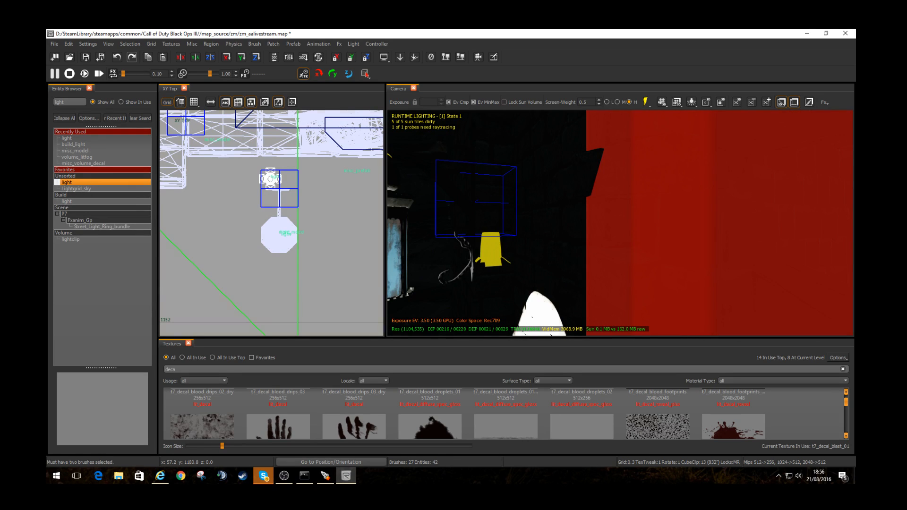
{"action": "left_click", "coordinate": [491, 251], "text": "shift"}
{"action": "left_click_drag", "start_coordinate": [270, 180], "coordinate": [278, 233]}
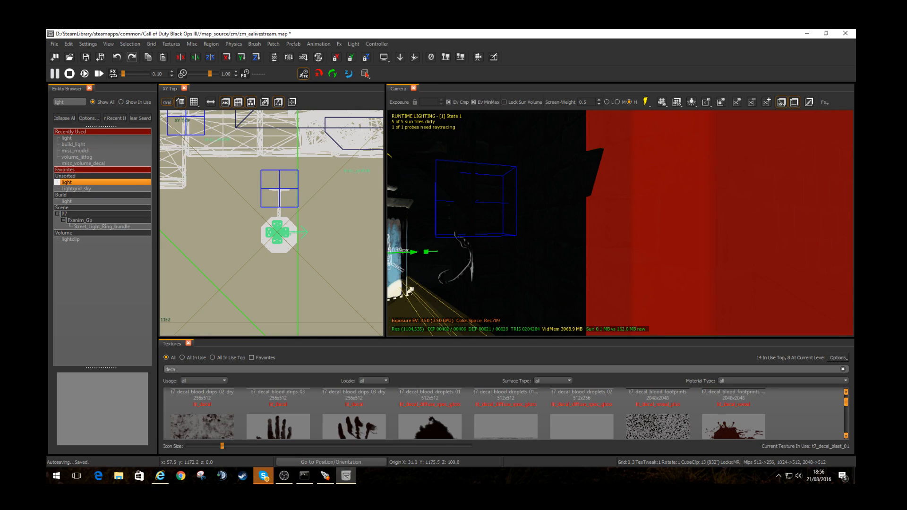
{"action": "right_click_drag", "start_coordinate": [533, 243], "coordinate": [472, 250]}
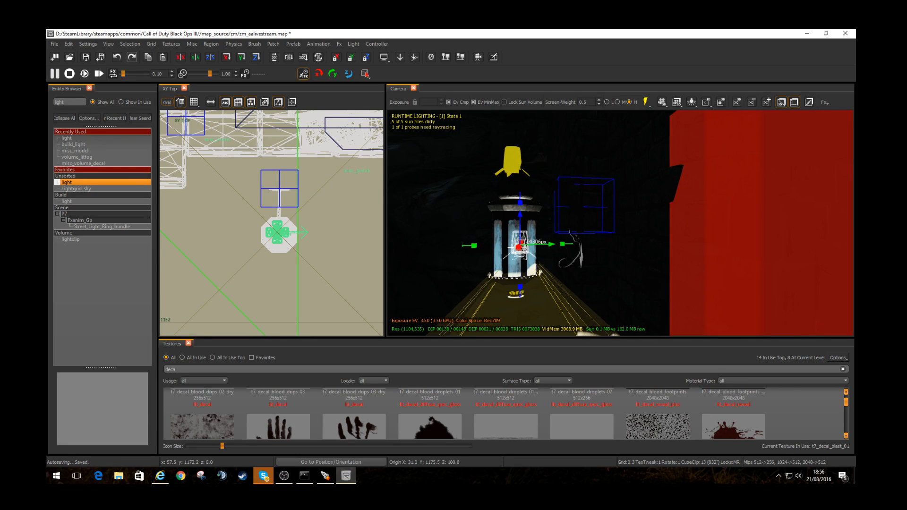
{"action": "left_click_drag", "start_coordinate": [521, 244], "coordinate": [414, 200]}
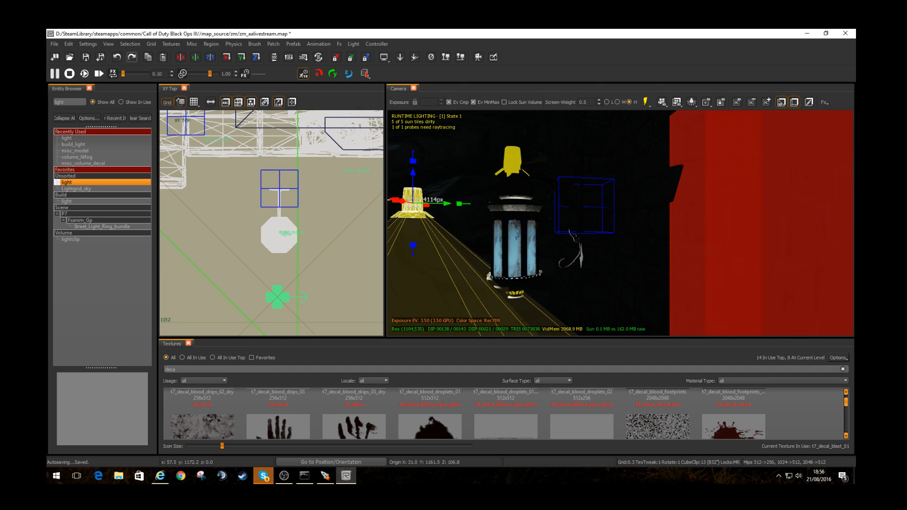
Step: Reopen the entity properties and try to apply the saved orange swatch as the white spot light's colour
{"action": "key", "text": "n"}
{"action": "left_click", "coordinate": [311, 159]}
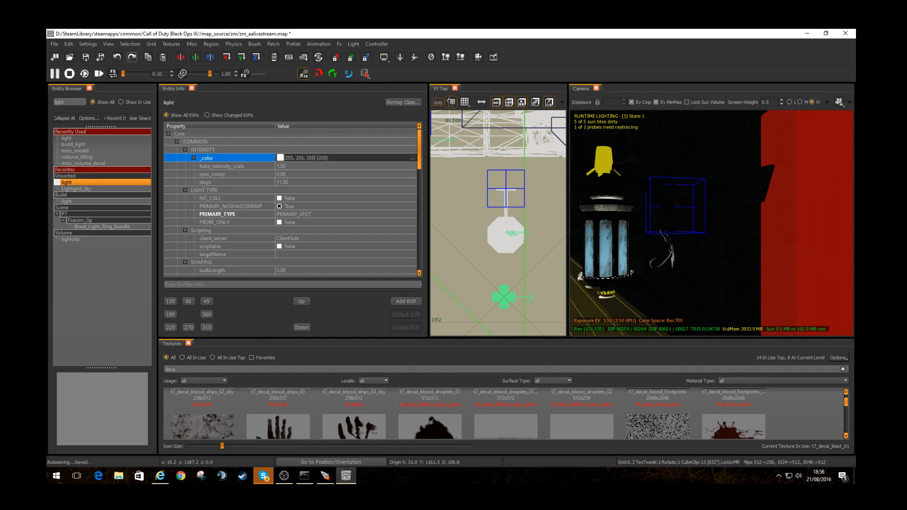
{"action": "left_click", "coordinate": [412, 158]}
{"action": "left_click", "coordinate": [315, 192]}
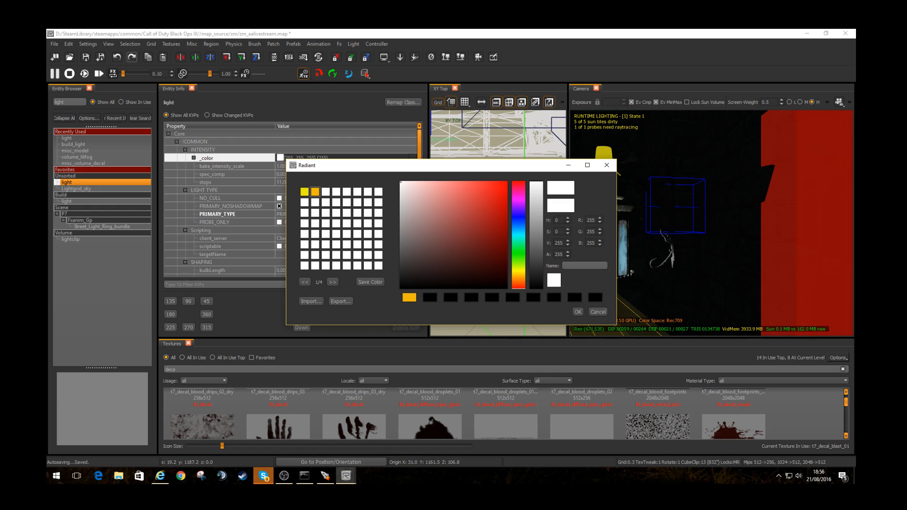
{"action": "left_click", "coordinate": [577, 311]}
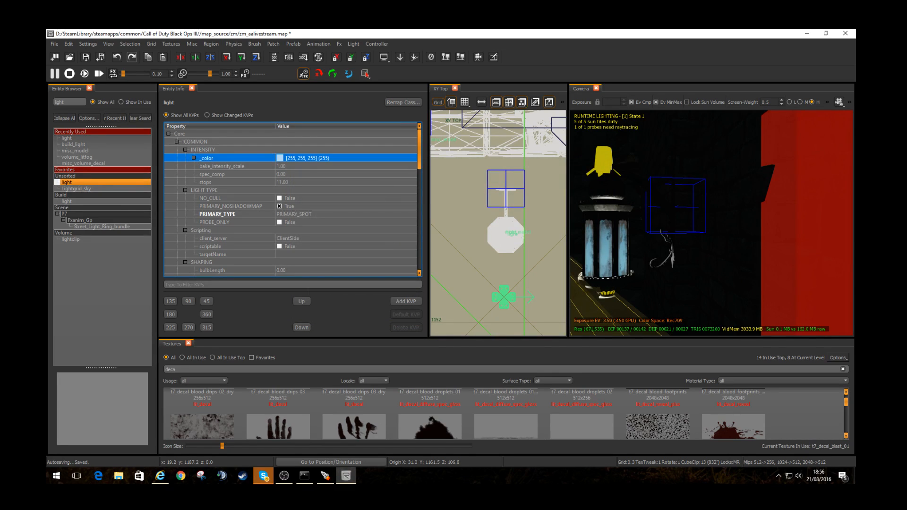
Step: Delete the orange spot light located above the wall lamp
{"action": "key", "text": "Escape"}
{"action": "left_click", "coordinate": [604, 162], "text": "shift"}
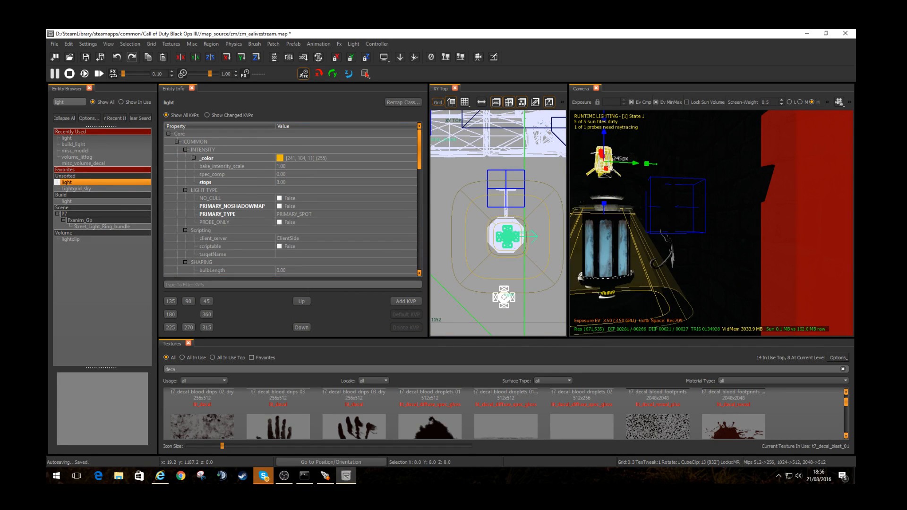
{"action": "key", "text": "Escape"}
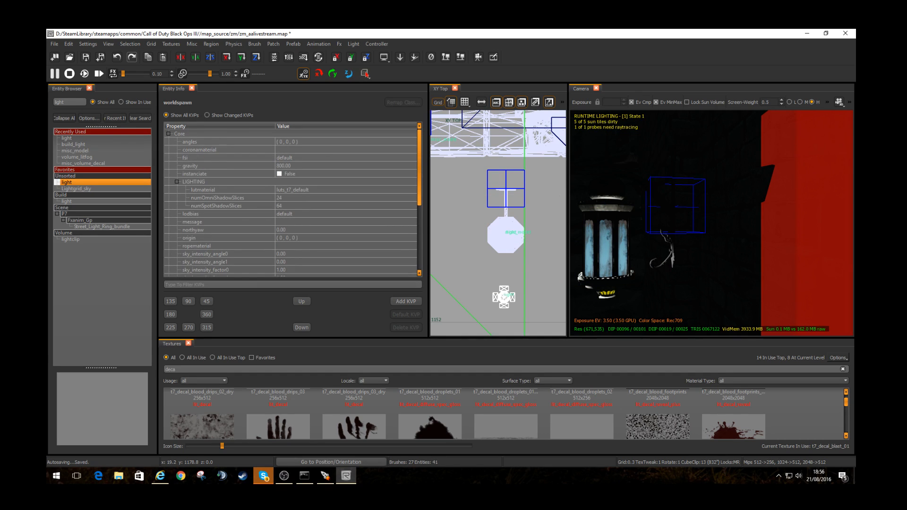
Step: Move the broken church wall model forward in the top view until it lines up with the adjacent wall beside the lamp
{"action": "right_click_drag", "start_coordinate": [711, 222], "coordinate": [713, 258]}
{"action": "left_click", "coordinate": [680, 184], "text": "shift"}
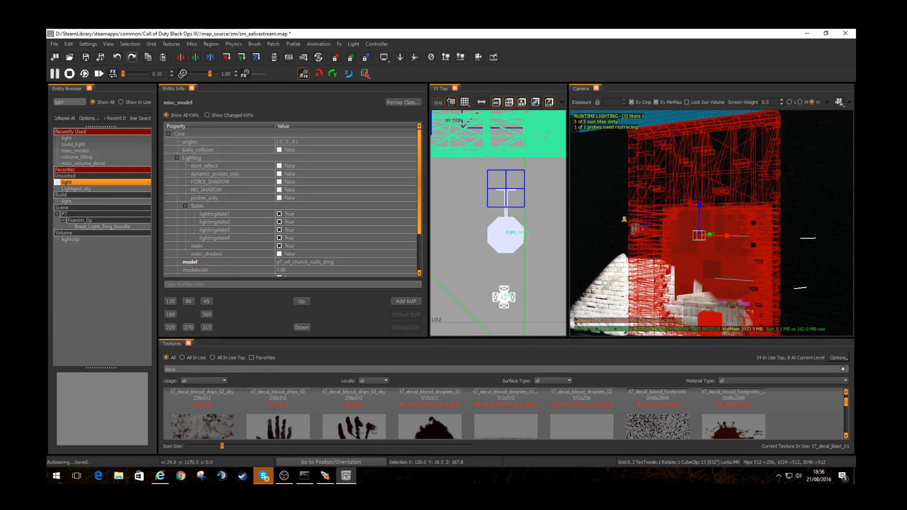
{"action": "scroll", "coordinate": [486, 200], "scroll_direction": "down", "scroll_amount": 4}
{"action": "right_click_drag", "start_coordinate": [486, 199], "coordinate": [507, 212]}
{"action": "scroll", "coordinate": [491, 200], "scroll_direction": "up", "scroll_amount": 3}
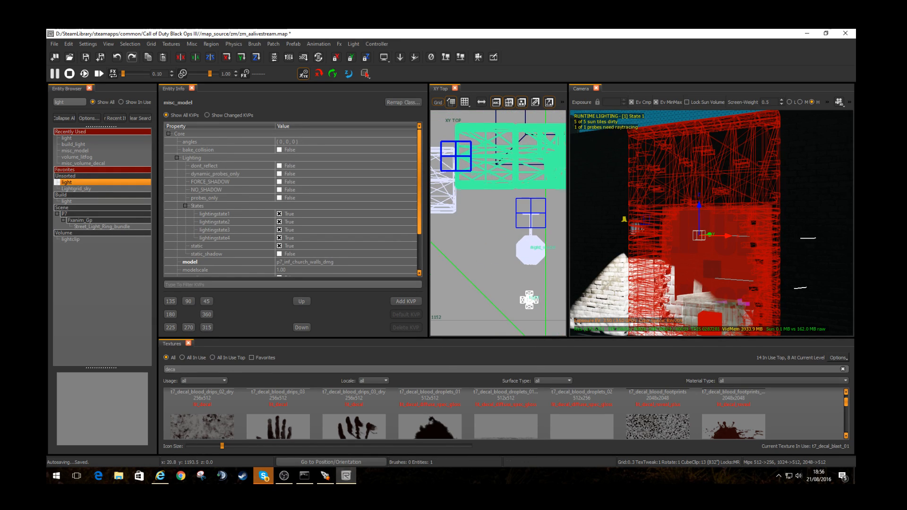
{"action": "left_click_drag", "start_coordinate": [503, 166], "coordinate": [504, 187]}
{"action": "left_click_drag", "start_coordinate": [474, 213], "coordinate": [470, 215]}
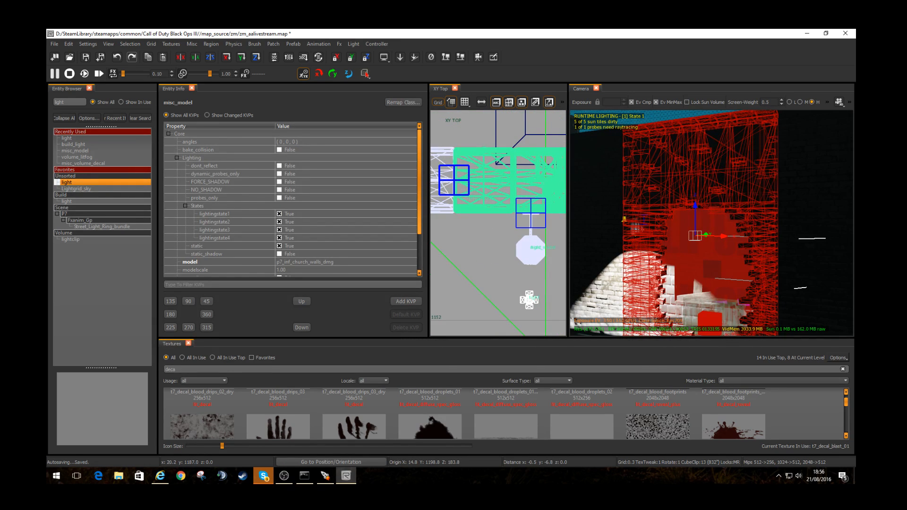
{"action": "left_click_drag", "start_coordinate": [501, 188], "coordinate": [500, 189]}
{"action": "key", "text": "Escape"}
Step: Select the white spot light and move it back onto the wall lamp in the top view
{"action": "left_click", "coordinate": [641, 229]}
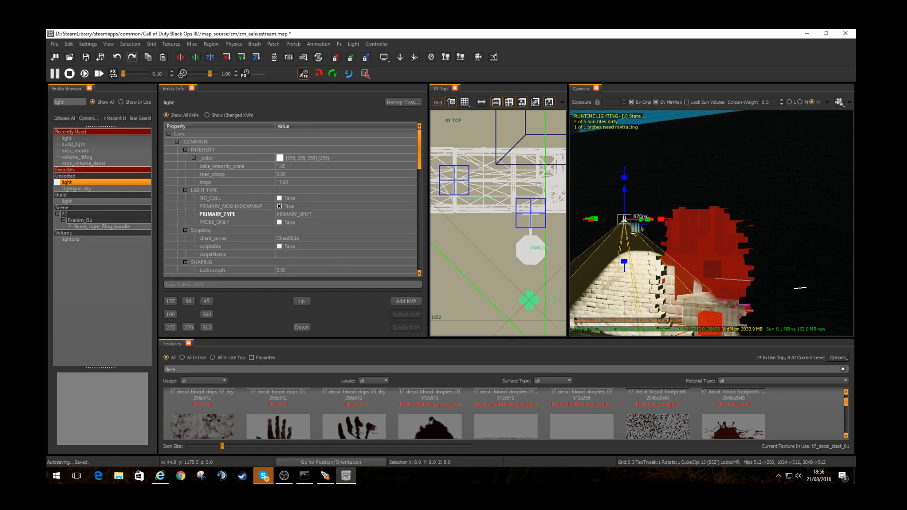
{"action": "left_click_drag", "start_coordinate": [539, 299], "coordinate": [540, 249]}
{"action": "key", "text": "Escape"}
{"action": "right_click_drag", "start_coordinate": [680, 236], "coordinate": [661, 260]}
{"action": "scroll", "coordinate": [711, 223], "scroll_direction": "up", "scroll_amount": 2}
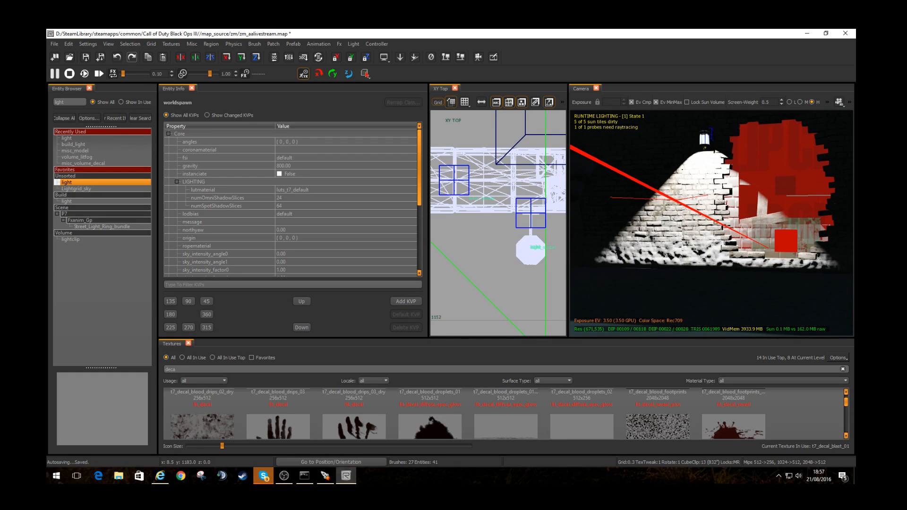
Step: Hide the entity browser, entity info and textures panels and refresh the preview lighting in the camera view
{"action": "key", "text": "n"}
{"action": "key", "text": "b"}
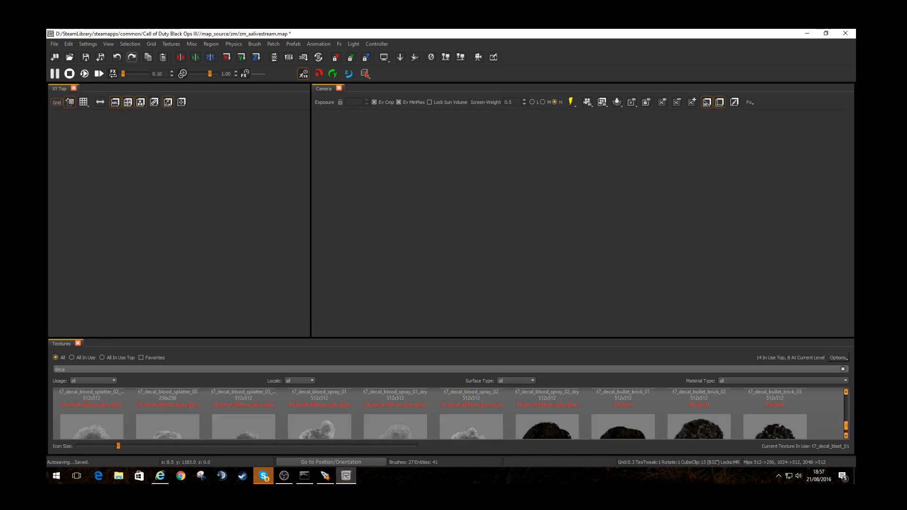
{"action": "key", "text": "t"}
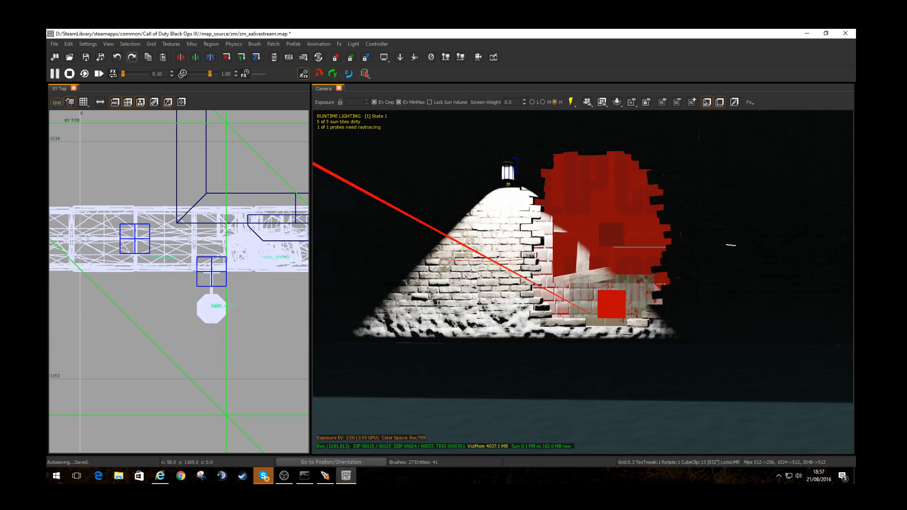
{"action": "left_click", "coordinate": [570, 102]}
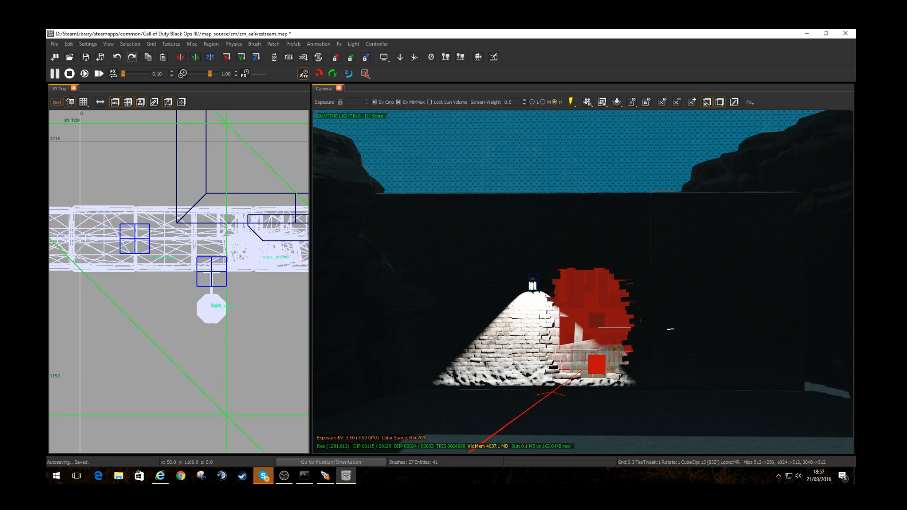
Step: Select the plain wall model beside the broken church wall and move it slightly to line up, at about X 142.8, Y 1198.3
{"action": "right_click_drag", "start_coordinate": [582, 282], "coordinate": [553, 253]}
{"action": "key", "text": "w"}
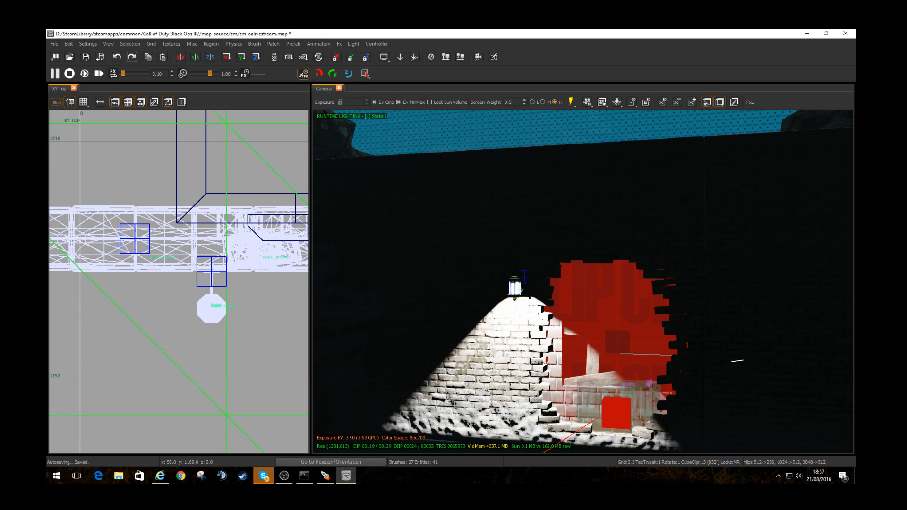
{"action": "key", "text": "s"}
{"action": "right_click_drag", "start_coordinate": [552, 253], "coordinate": [609, 247]}
{"action": "left_click", "coordinate": [614, 260], "text": "shift"}
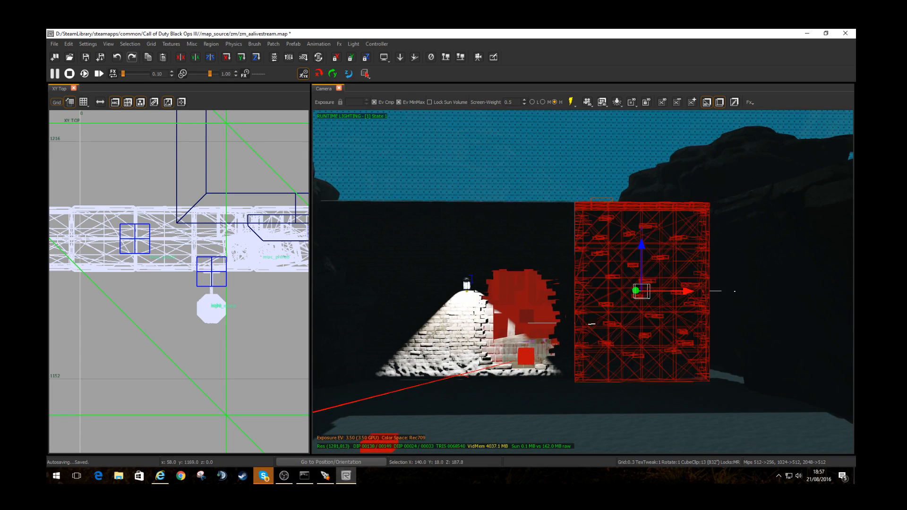
{"action": "scroll", "coordinate": [263, 246], "scroll_direction": "down", "scroll_amount": 5}
{"action": "right_click_drag", "start_coordinate": [263, 246], "coordinate": [170, 252]}
{"action": "scroll", "coordinate": [264, 260], "scroll_direction": "up", "scroll_amount": 7}
{"action": "left_click_drag", "start_coordinate": [280, 291], "coordinate": [277, 295]}
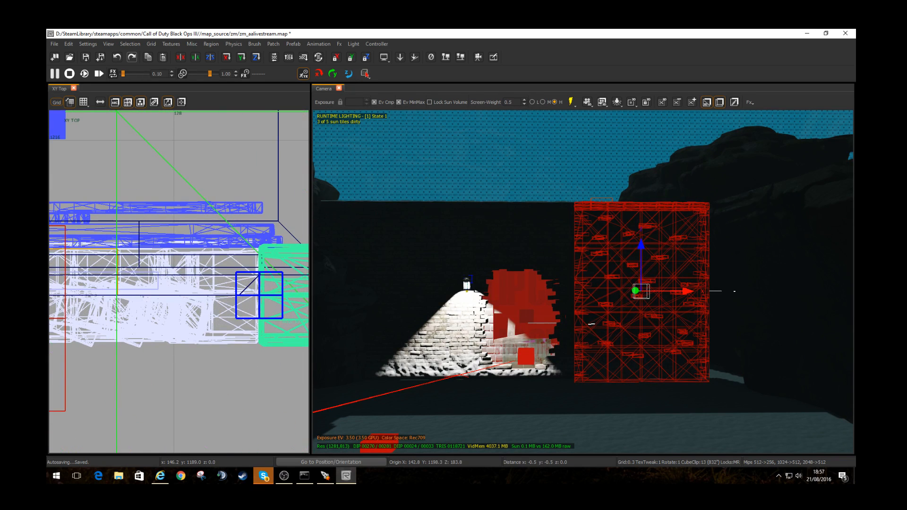
{"action": "key", "text": "Escape"}
Step: Draw a brush about 15 by 21 units around the wall lamp in the top view and use it to select the lamp's entities
{"action": "mouse_move", "coordinate": [472, 307]}
{"action": "right_mouse_down"}
{"action": "mouse_move", "coordinate": [421, 335]}
{"action": "mouse_move", "coordinate": [467, 326]}
{"action": "mouse_move", "coordinate": [435, 302]}
{"action": "mouse_move", "coordinate": [439, 295]}
{"action": "right_mouse_up"}
{"action": "right_click_drag", "start_coordinate": [164, 311], "coordinate": [509, 288]}
{"action": "scroll", "coordinate": [156, 297], "scroll_direction": "down", "scroll_amount": 4}
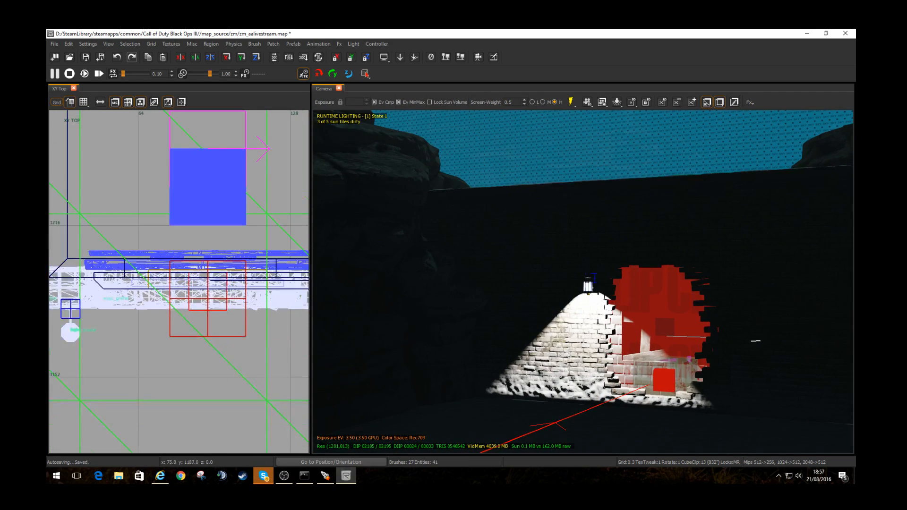
{"action": "right_click_drag", "start_coordinate": [156, 290], "coordinate": [238, 282]}
{"action": "left_click_drag", "start_coordinate": [135, 285], "coordinate": [172, 332]}
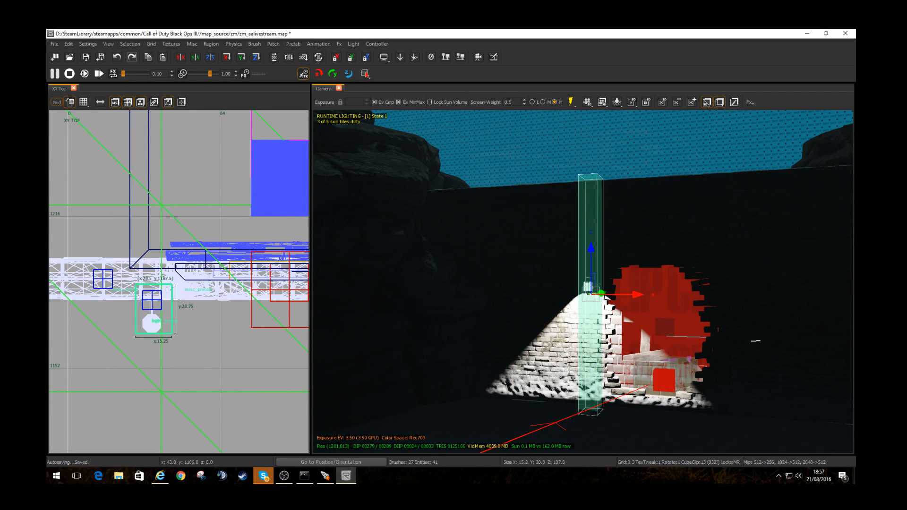
{"action": "key", "text": "ctrl+Tab"}
{"action": "key", "text": "ctrl+Tab"}
{"action": "key", "text": "ctrl+Tab"}
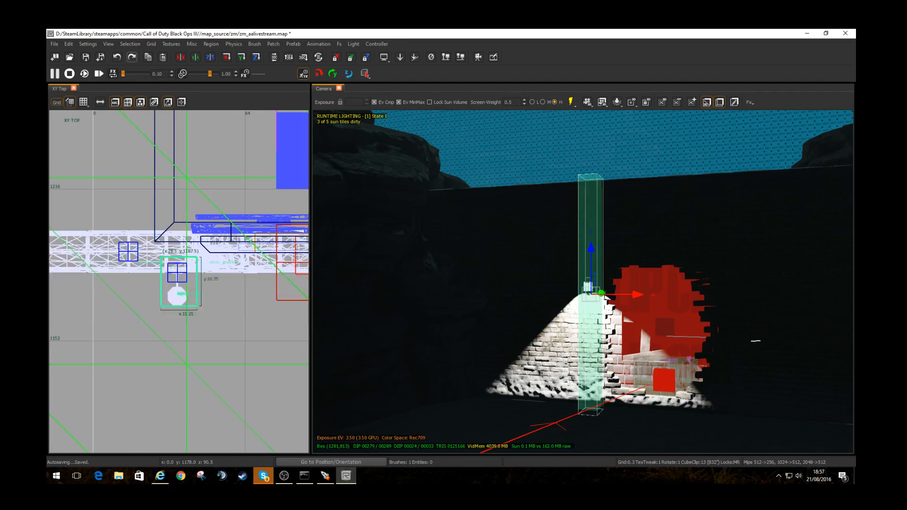
{"action": "left_click", "coordinate": [130, 43]}
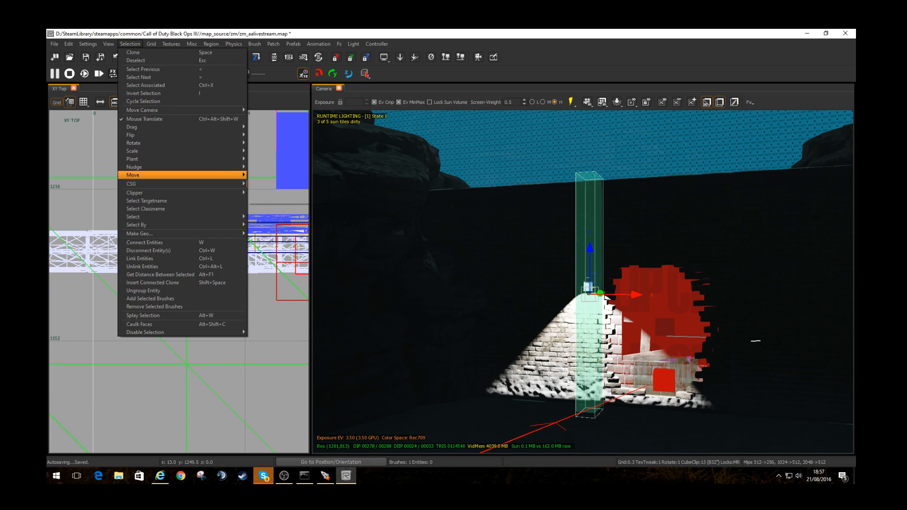
{"action": "mouse_move", "coordinate": [188, 216]}
{"action": "left_click", "coordinate": [270, 242]}
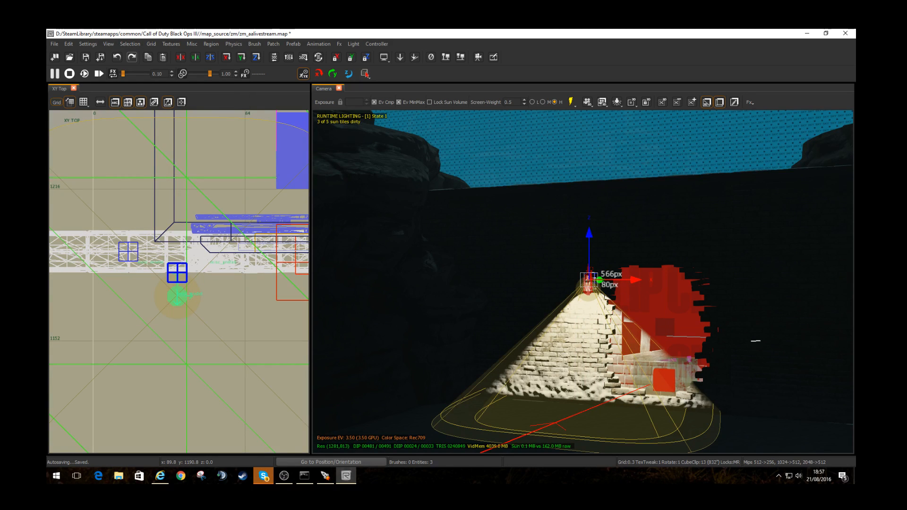
Step: Raise the selected lamp and its lights about 57 units up the brick wall
{"action": "left_click_drag", "start_coordinate": [589, 198], "coordinate": [589, 162]}
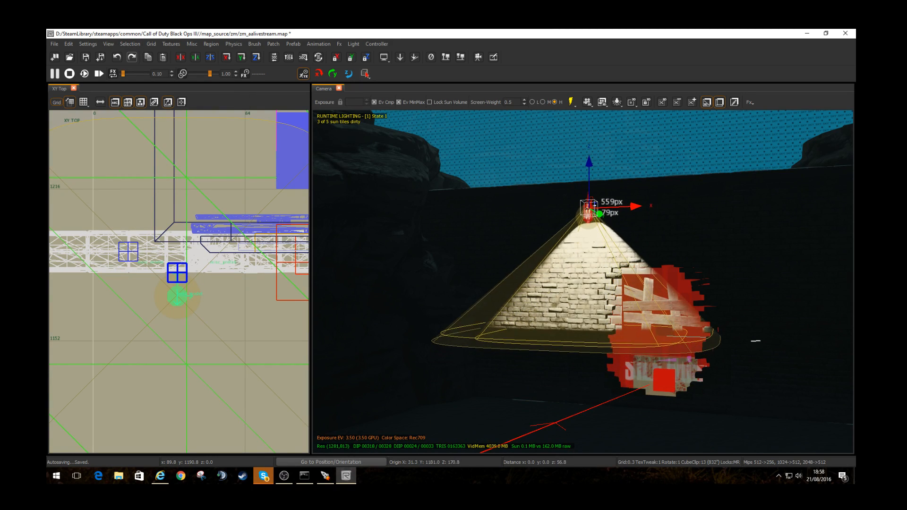
{"action": "key", "text": "Escape"}
{"action": "right_click_drag", "start_coordinate": [589, 227], "coordinate": [605, 123]}
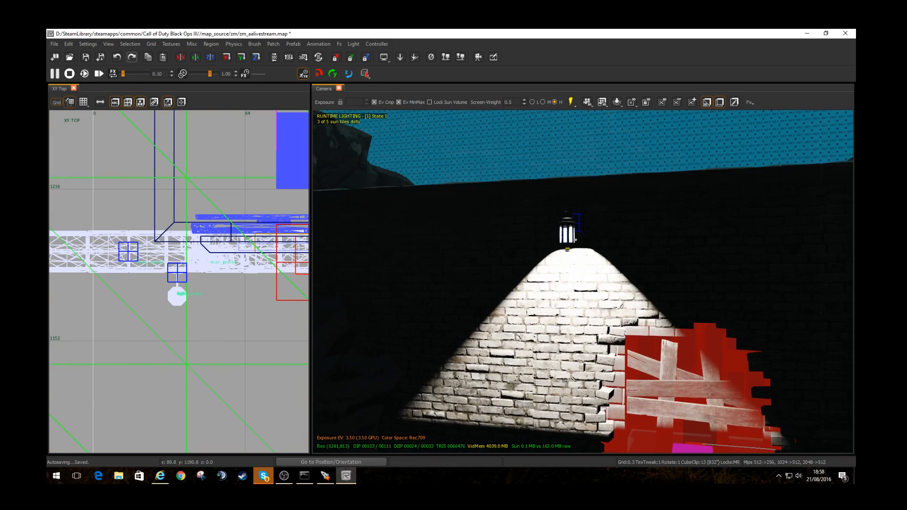
Step: Show the entity list and select the first light entity under the light group
{"action": "left_click", "coordinate": [108, 44]}
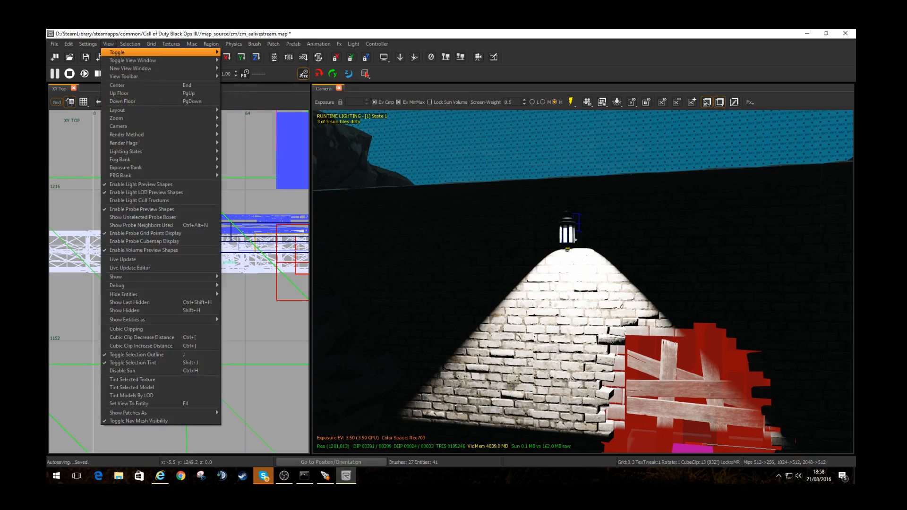
{"action": "mouse_move", "coordinate": [142, 53]}
{"action": "left_click", "coordinate": [239, 117]}
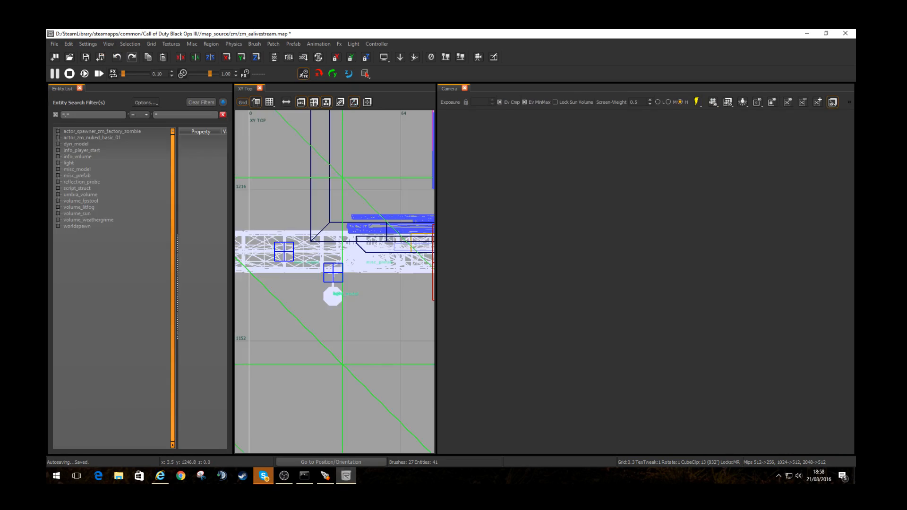
{"action": "left_click", "coordinate": [58, 163]}
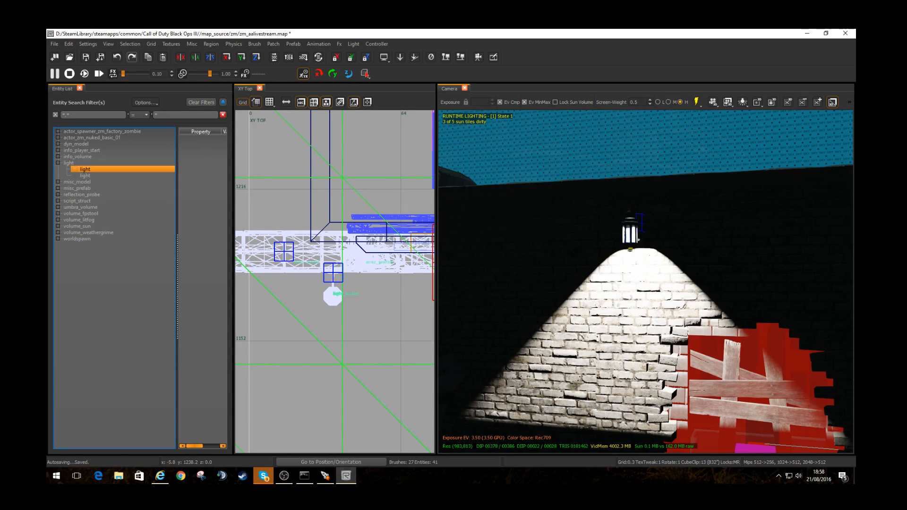
{"action": "double_click", "coordinate": [85, 169]}
Step: Increase the selected spot light's range until its cone reaches the ground in front of the church wall
{"action": "right_click_drag", "start_coordinate": [638, 240], "coordinate": [656, 312]}
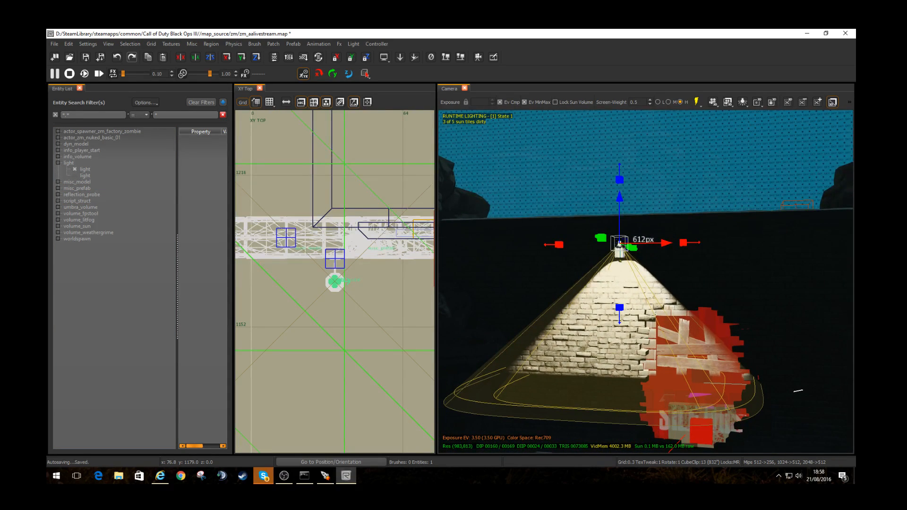
{"action": "scroll", "coordinate": [656, 311], "scroll_direction": "up", "scroll_amount": 12}
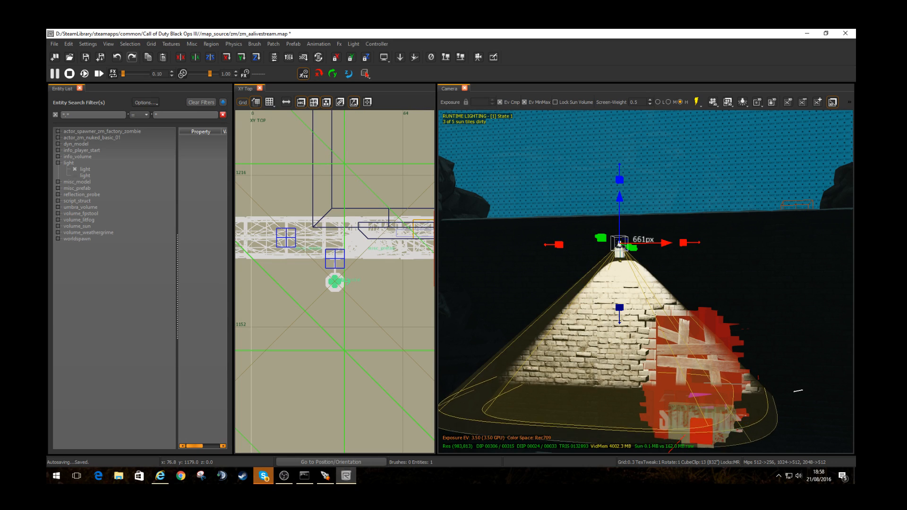
{"action": "right_click_drag", "start_coordinate": [655, 312], "coordinate": [653, 330]}
{"action": "key", "text": "Escape"}
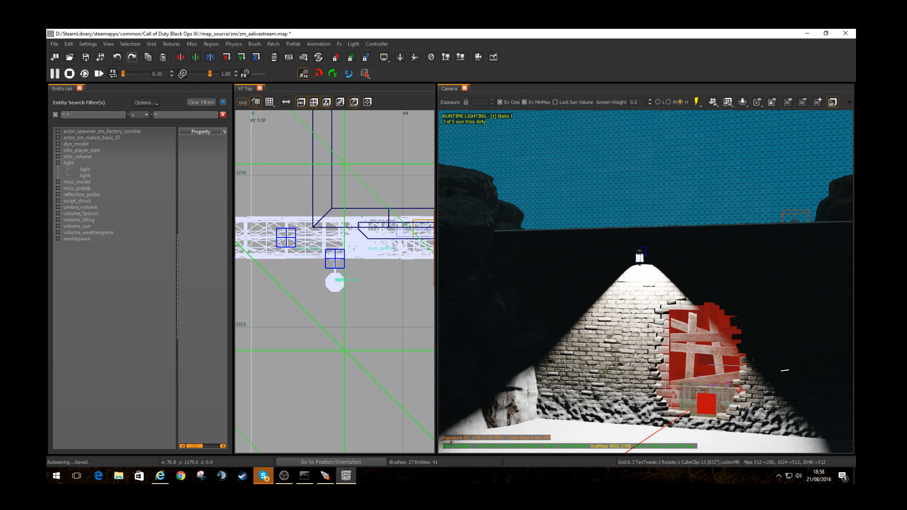
{"action": "right_click_drag", "start_coordinate": [645, 282], "coordinate": [696, 312]}
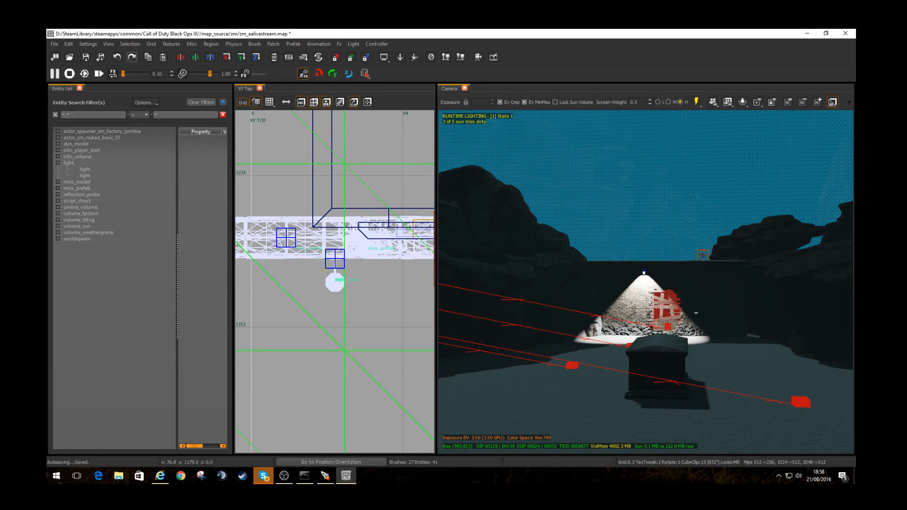
Step: Save the map without exporting lighting, and build zm_aalivestream in the Mod Tools Launcher with full Compile, medium Light and Link enabled
{"action": "left_click", "coordinate": [86, 57]}
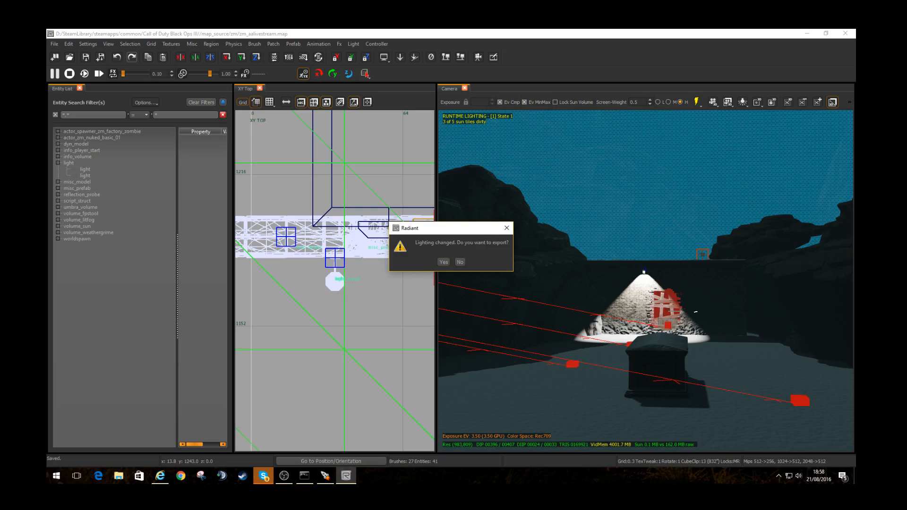
{"action": "left_click", "coordinate": [459, 262]}
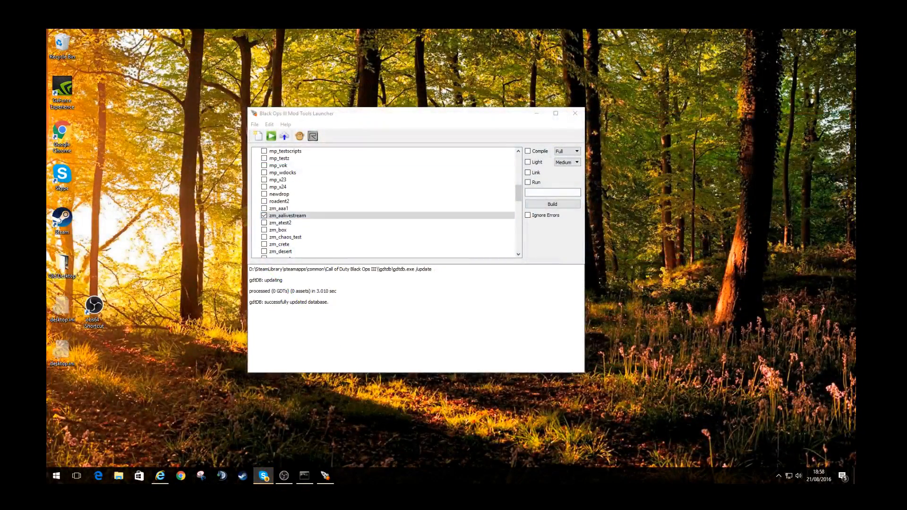
{"action": "left_click", "coordinate": [528, 162]}
{"action": "left_click", "coordinate": [552, 204]}
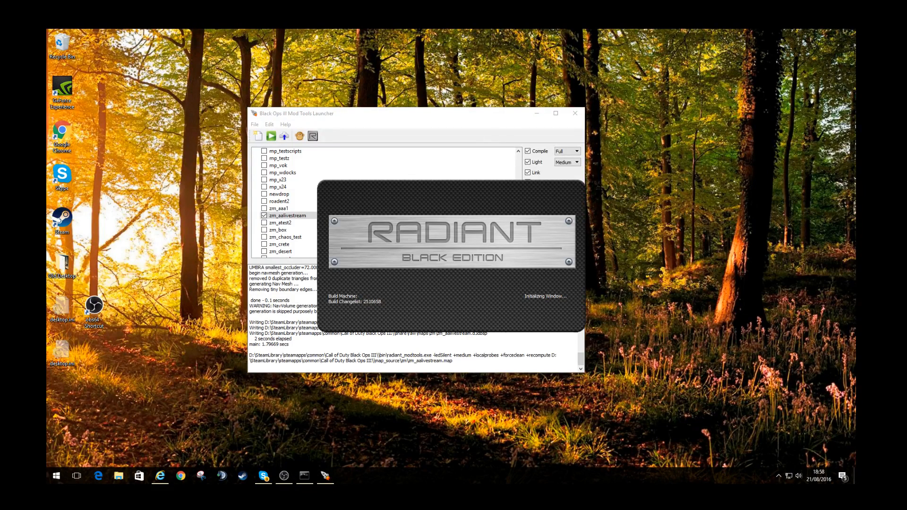
Step: Open Task Manager and check the memory performance, process details and linker_modtools.exe usage during the map build
{"action": "right_click", "coordinate": [376, 476]}
{"action": "left_click", "coordinate": [416, 435]}
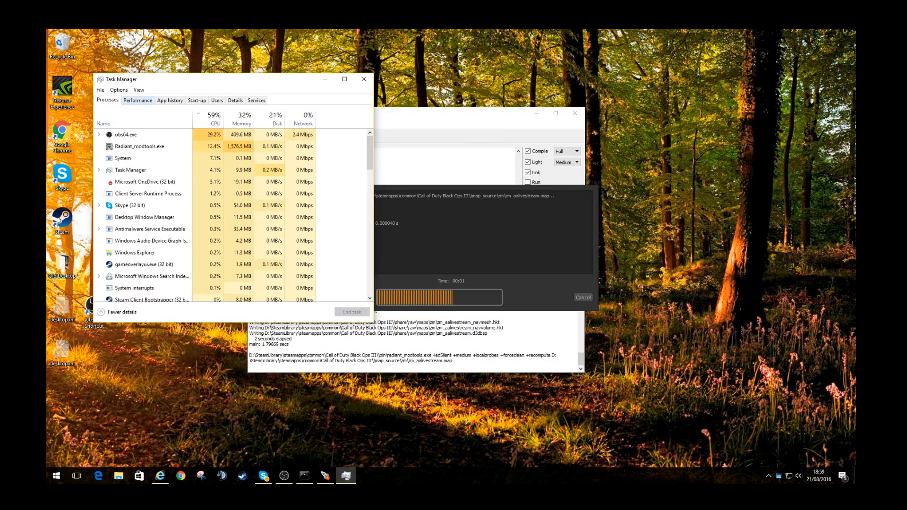
{"action": "left_click", "coordinate": [138, 100]}
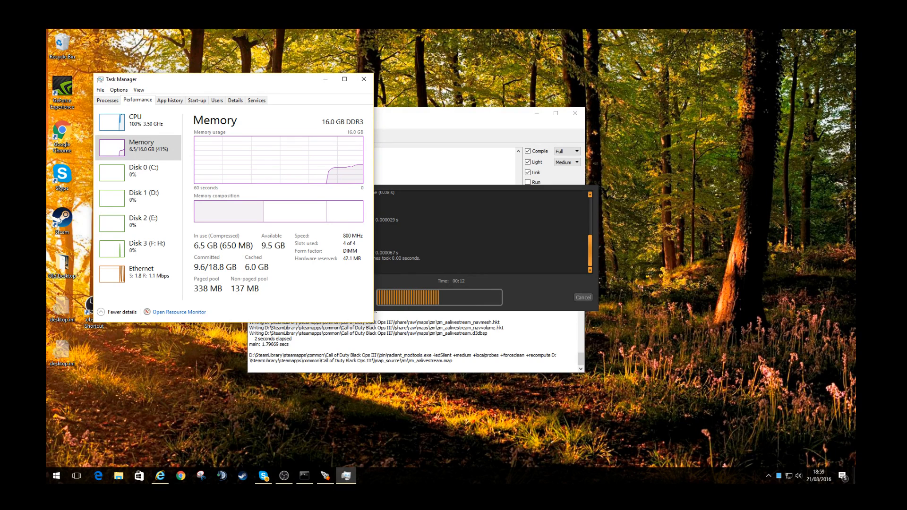
{"action": "mouse_move", "coordinate": [243, 216]}
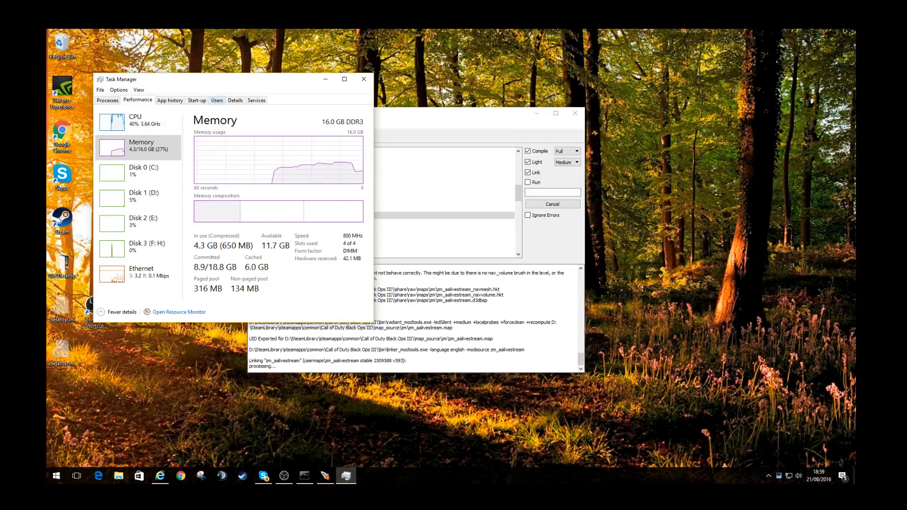
{"action": "left_click", "coordinate": [235, 100]}
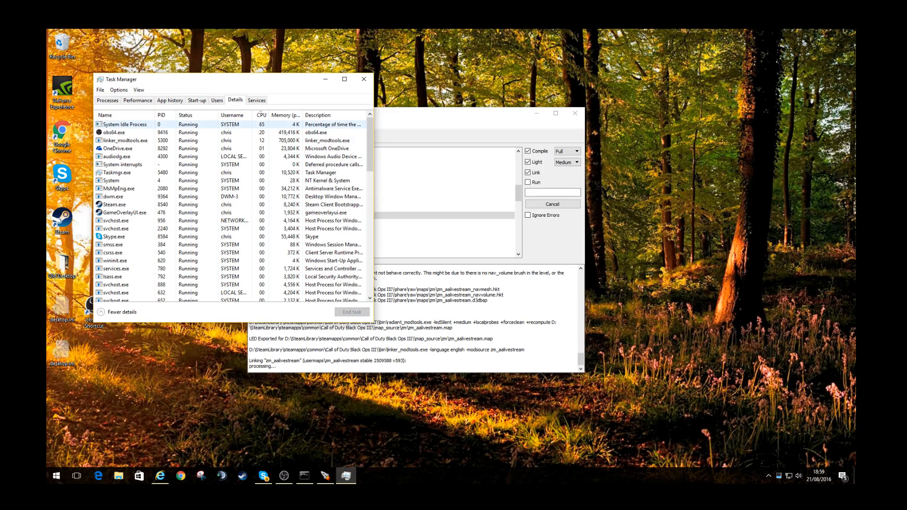
{"action": "left_click", "coordinate": [107, 100]}
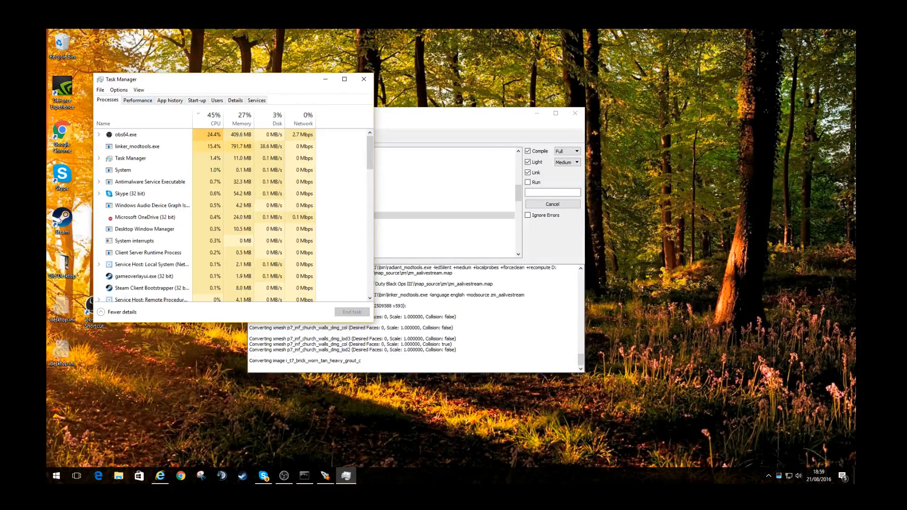
{"action": "left_click", "coordinate": [142, 147]}
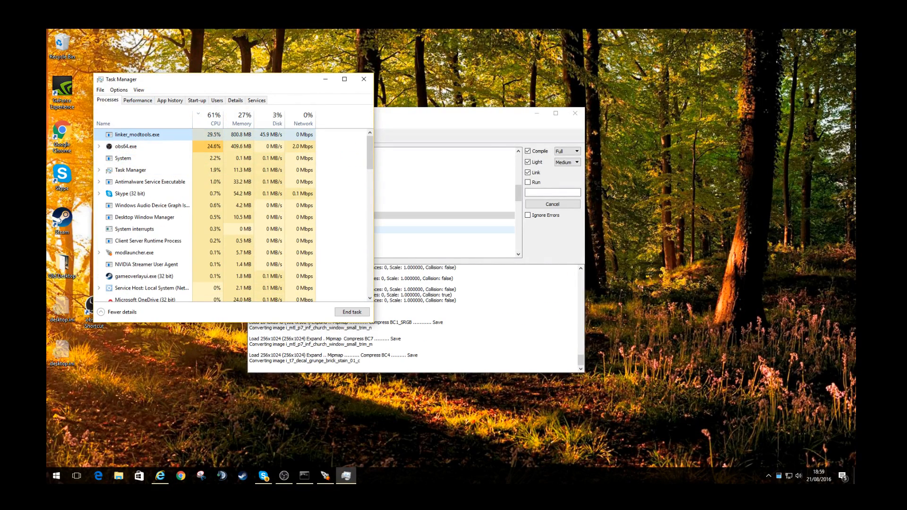
{"action": "left_click", "coordinate": [401, 342]}
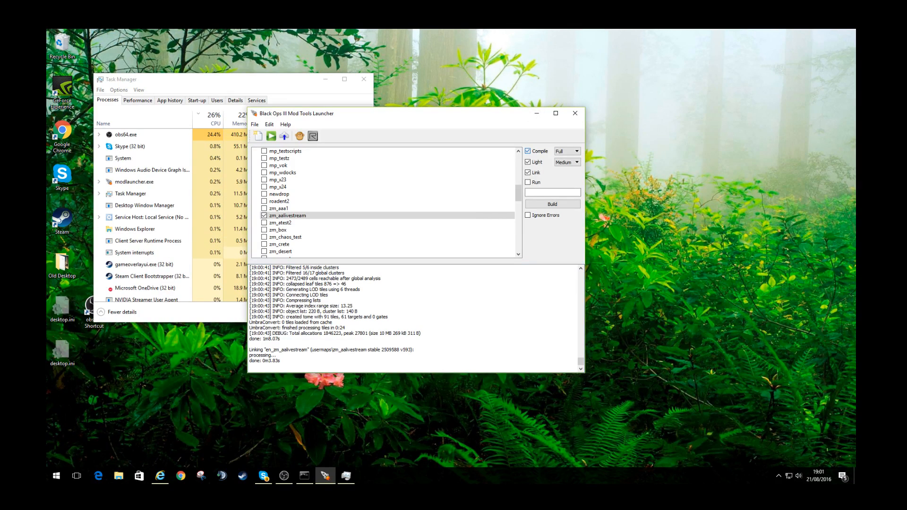
Step: Turn off Light and Link, enable Run, launch zm_aalivestream in the game and dismiss the lobby error dialog
{"action": "left_click", "coordinate": [528, 162]}
{"action": "left_click", "coordinate": [528, 172]}
{"action": "left_click", "coordinate": [527, 182]}
{"action": "left_click", "coordinate": [552, 204]}
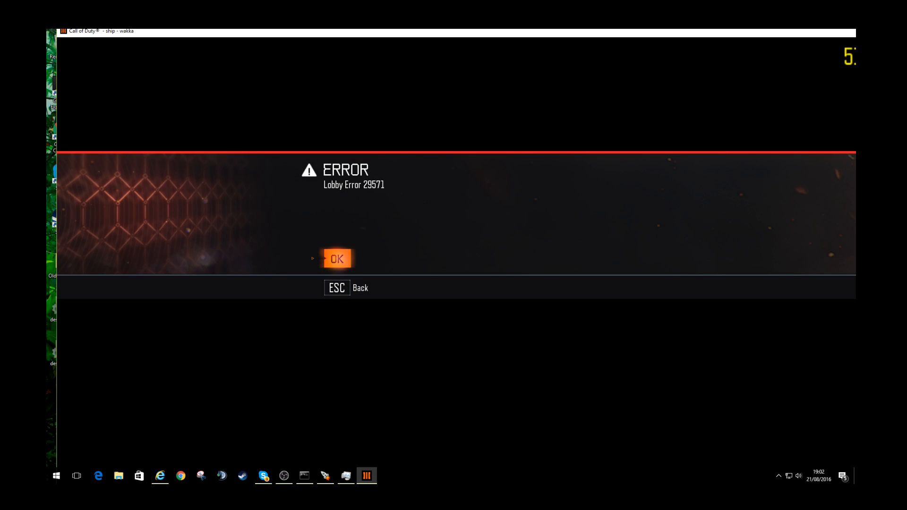
{"action": "key", "text": "Escape"}
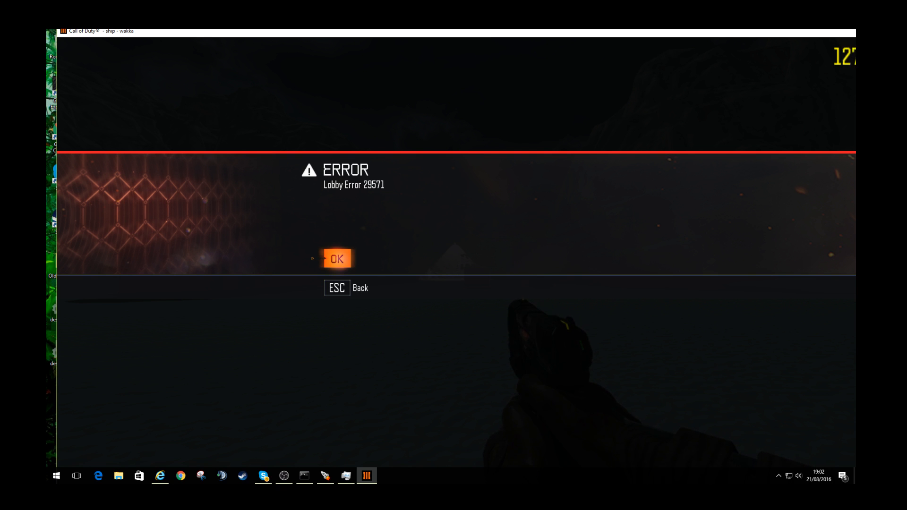
{"action": "key", "text": "Escape"}
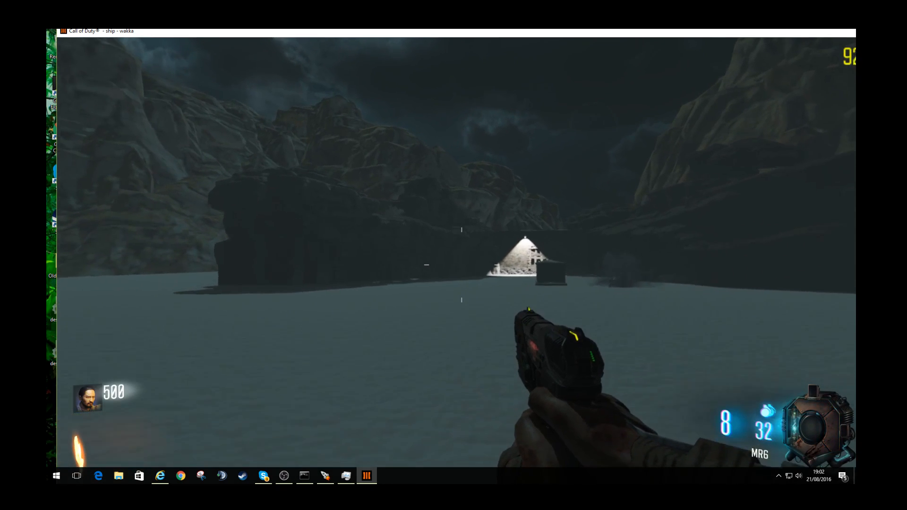
Step: Advance toward the lamp-lit church wall in the running map, shoot the approaching zombies and reload the pistol
{"action": "key", "text": "w"}
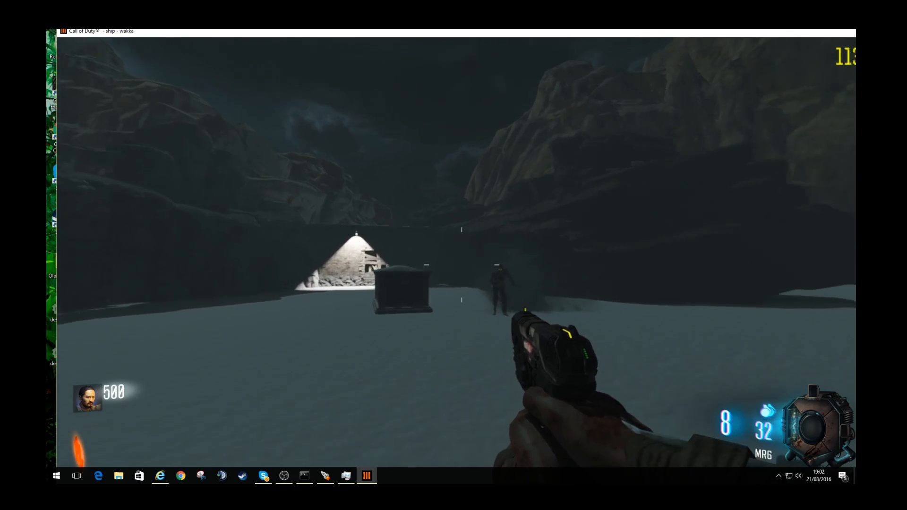
{"action": "left_click", "coordinate": [461, 265]}
{"action": "left_click", "coordinate": [462, 264]}
{"action": "left_click", "coordinate": [462, 265]}
{"action": "left_click", "coordinate": [461, 265]}
{"action": "left_click", "coordinate": [461, 264]}
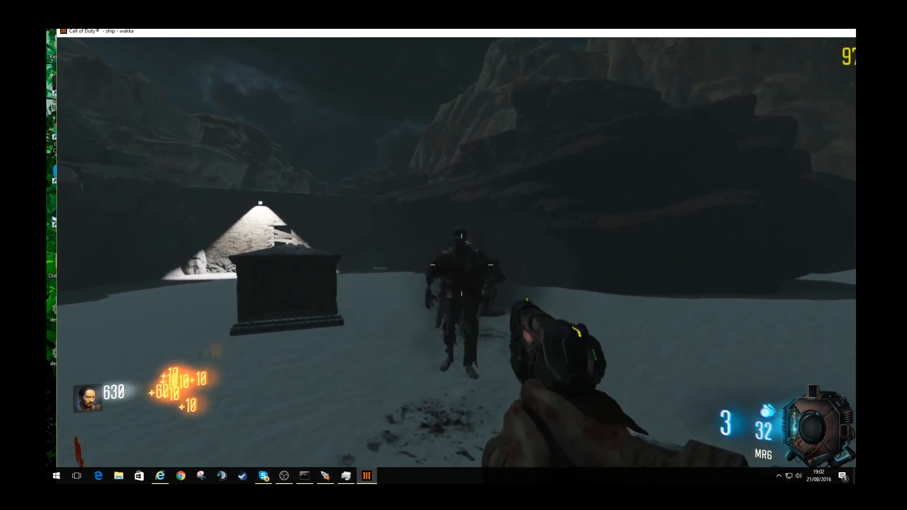
{"action": "left_click", "coordinate": [462, 265]}
{"action": "left_click", "coordinate": [461, 265]}
{"action": "key", "text": "r"}
{"action": "key", "text": "s"}
{"action": "key", "text": "w"}
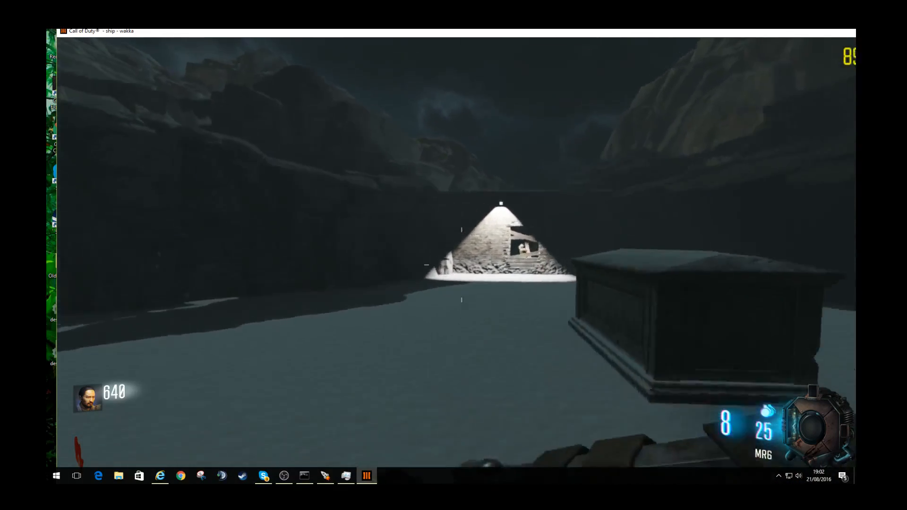
Step: Inspect the lamp's light on the brick wall and ground up close, and return past the stone tomb
{"action": "key", "text": "w"}
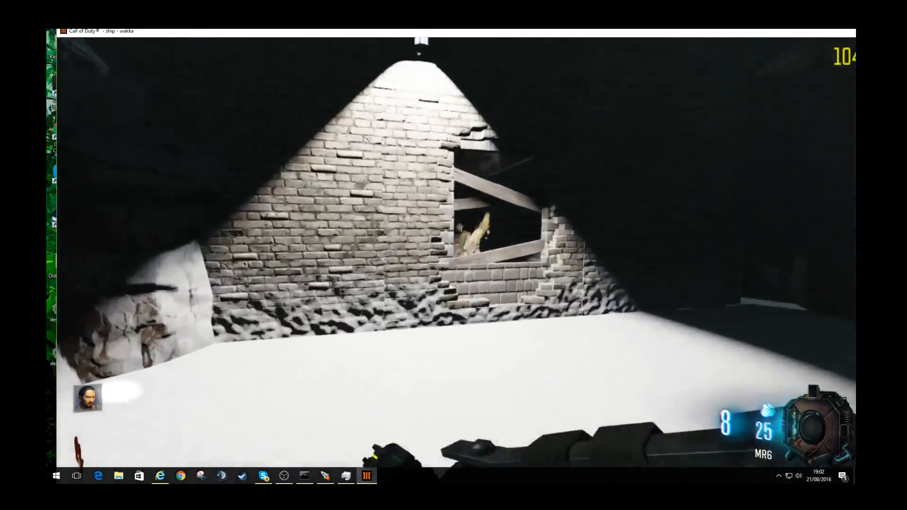
{"action": "key", "text": "w"}
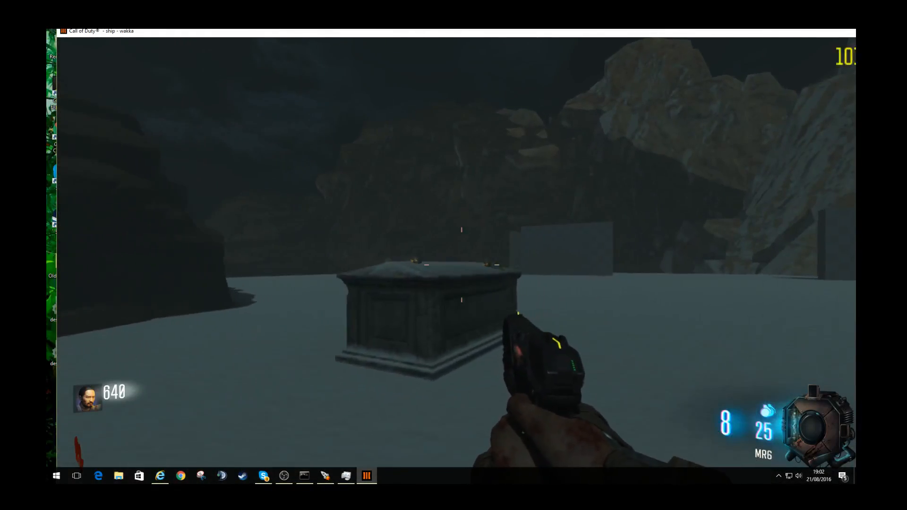
{"action": "key", "text": "s"}
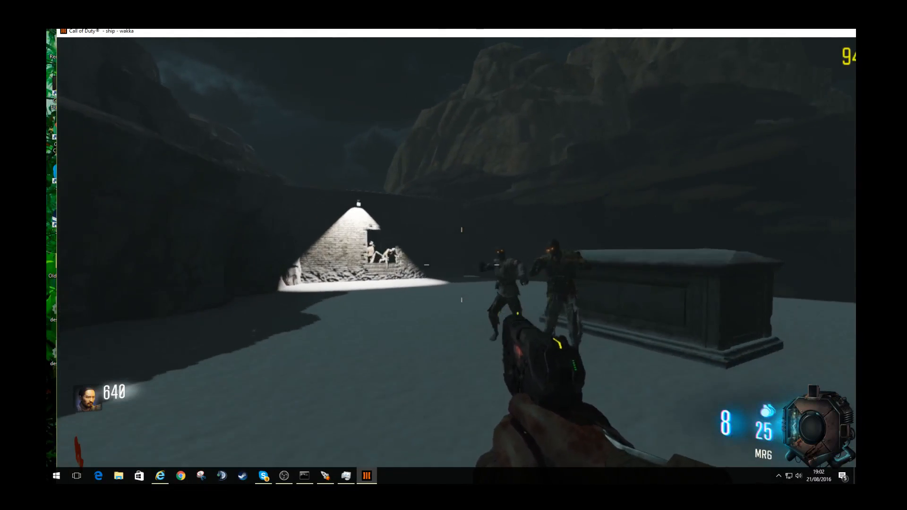
Step: Shoot the zombies near the stone tomb while checking the lit wall from a distance
{"action": "left_click", "coordinate": [461, 265]}
{"action": "left_click", "coordinate": [462, 266]}
{"action": "left_click", "coordinate": [461, 266]}
{"action": "left_click", "coordinate": [461, 265]}
{"action": "left_click", "coordinate": [462, 266]}
{"action": "left_click", "coordinate": [461, 266]}
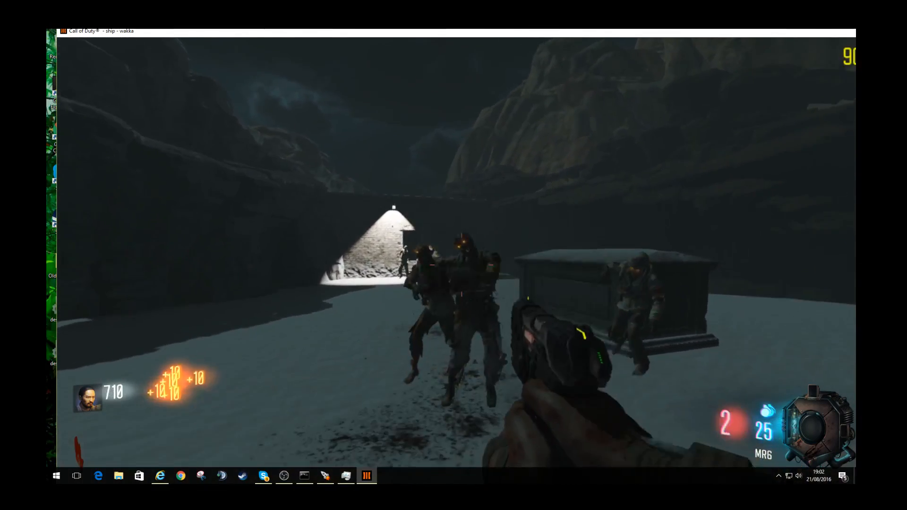
{"action": "left_click", "coordinate": [461, 265]}
{"action": "left_click", "coordinate": [461, 265]}
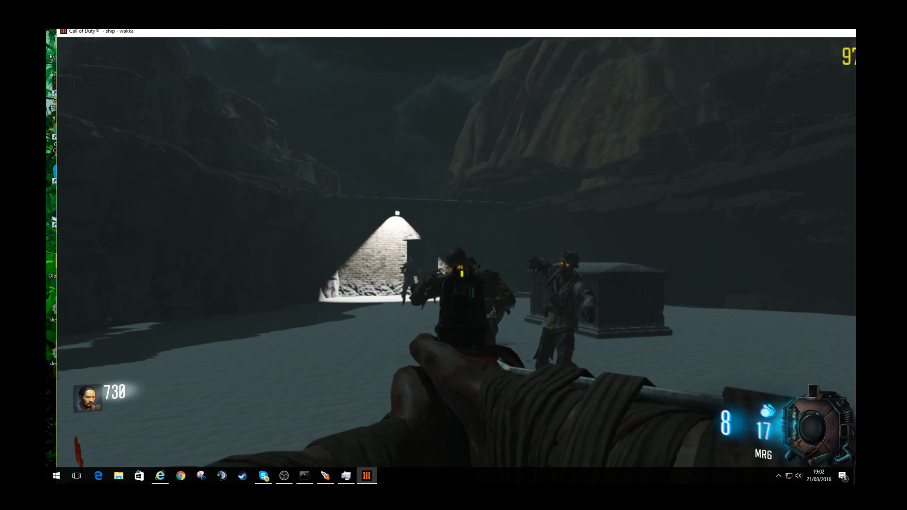
{"action": "left_click", "coordinate": [461, 265]}
{"action": "left_click", "coordinate": [461, 267]}
{"action": "left_click", "coordinate": [462, 267]}
{"action": "left_click", "coordinate": [462, 267]}
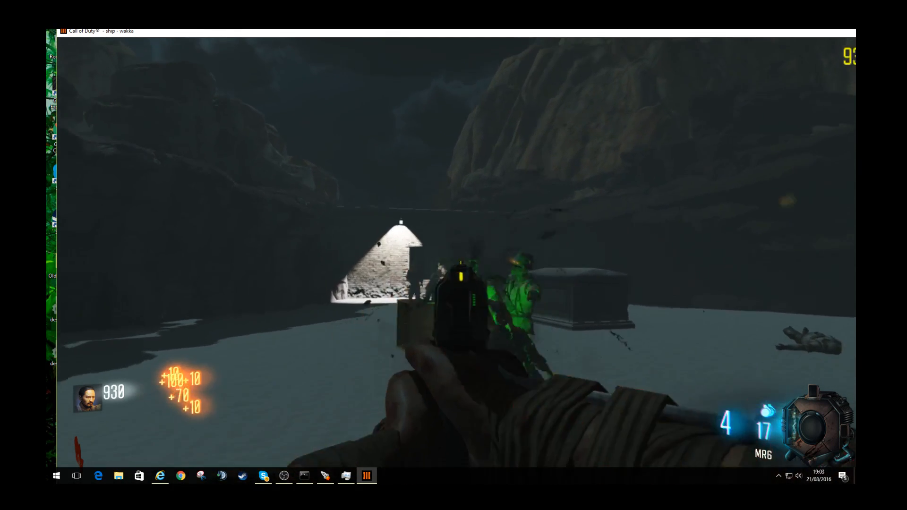
{"action": "left_click", "coordinate": [459, 274]}
{"action": "left_click", "coordinate": [459, 274]}
{"action": "left_click", "coordinate": [459, 274]}
{"action": "left_click", "coordinate": [459, 274]}
Step: Circle the stone tomb, fire a few shots, reload and walk up to the window barrier under the wall lamp
{"action": "key", "text": "w"}
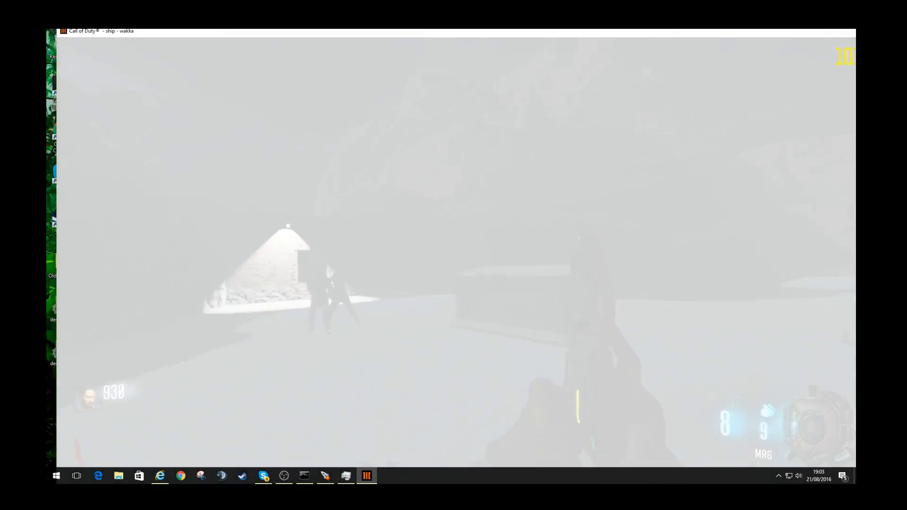
{"action": "key", "text": "d"}
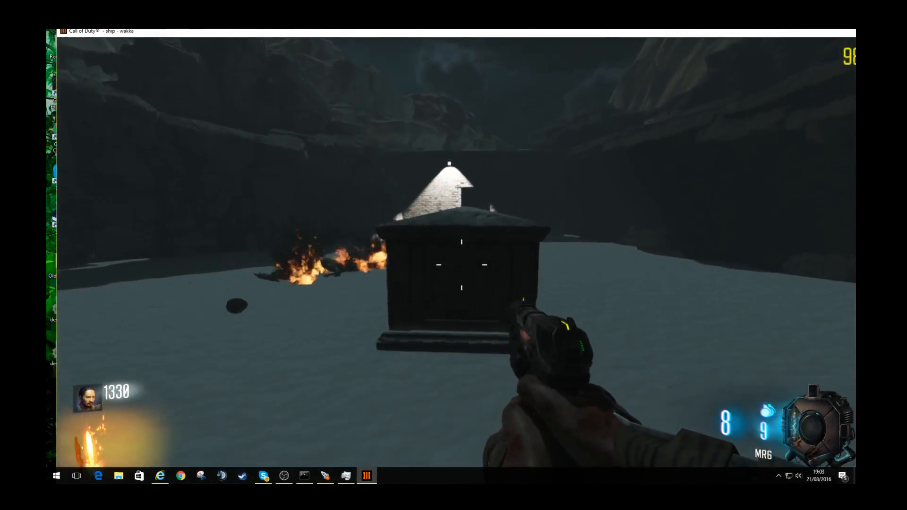
{"action": "key", "text": "w"}
{"action": "left_click", "coordinate": [461, 265]}
{"action": "left_click", "coordinate": [461, 265]}
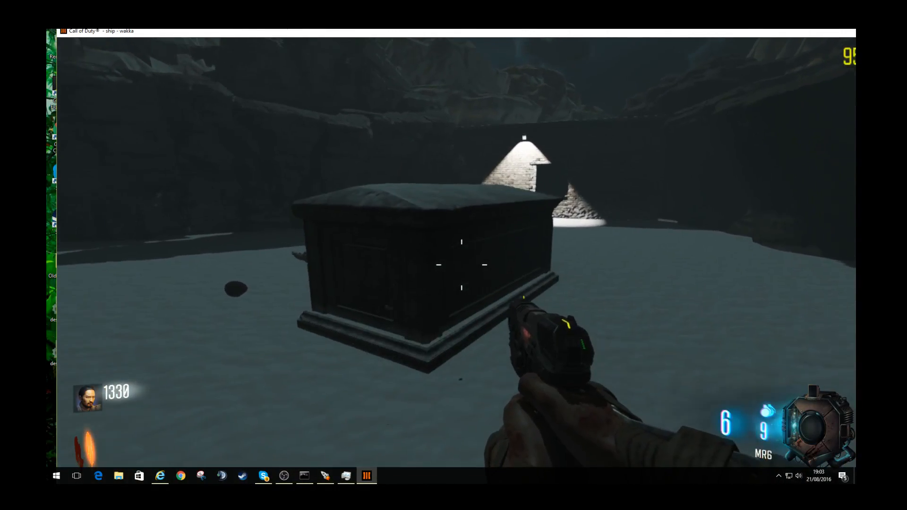
{"action": "left_click", "coordinate": [461, 265]}
{"action": "key", "text": "r"}
{"action": "key", "text": "w"}
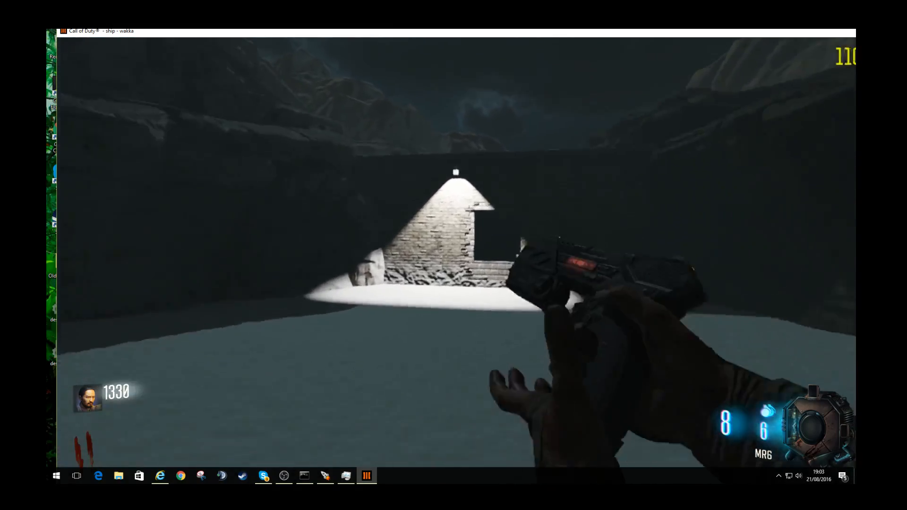
{"action": "key", "text": "w"}
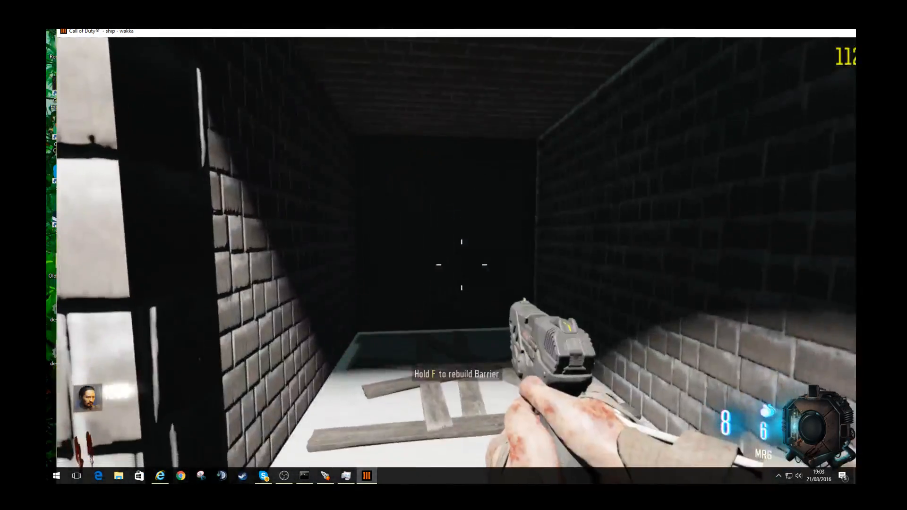
Step: Rebuild the boards of the window barrier and back away across the snow to view the lit wall from afar
{"action": "key", "text": "f"}
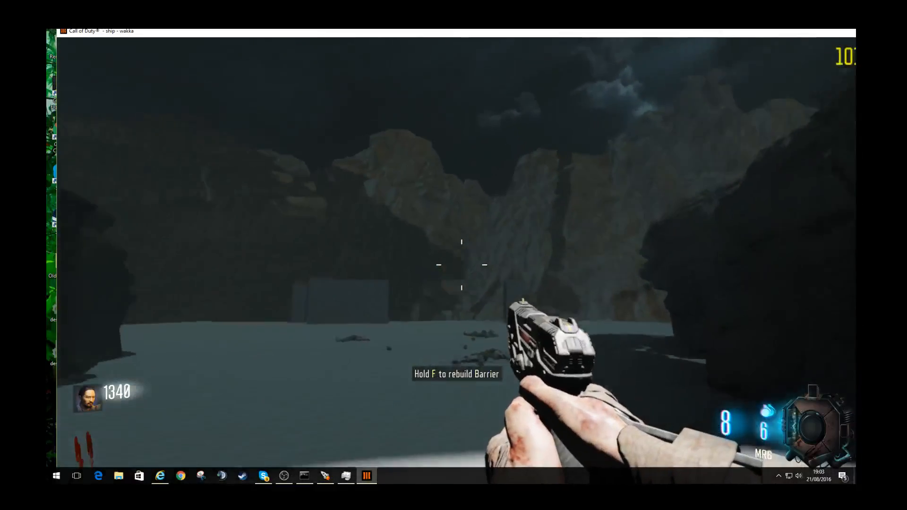
{"action": "key", "text": "f"}
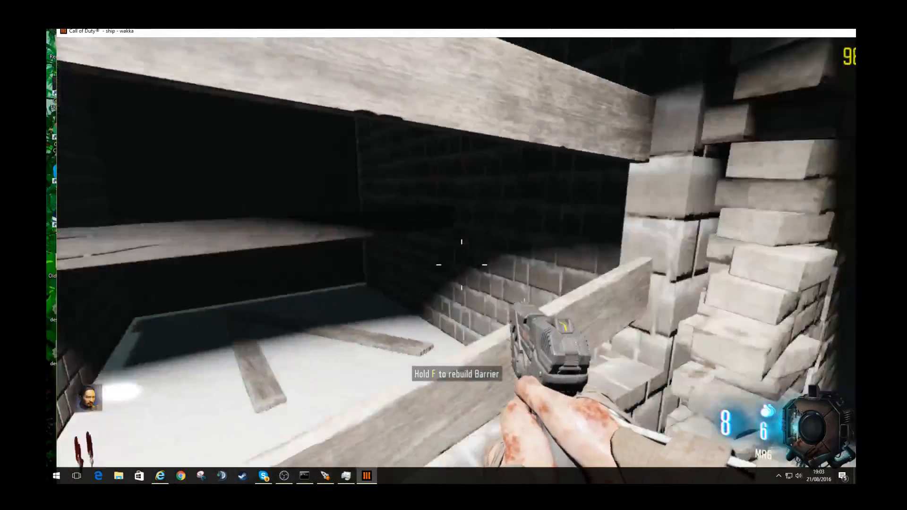
{"action": "key", "text": "f"}
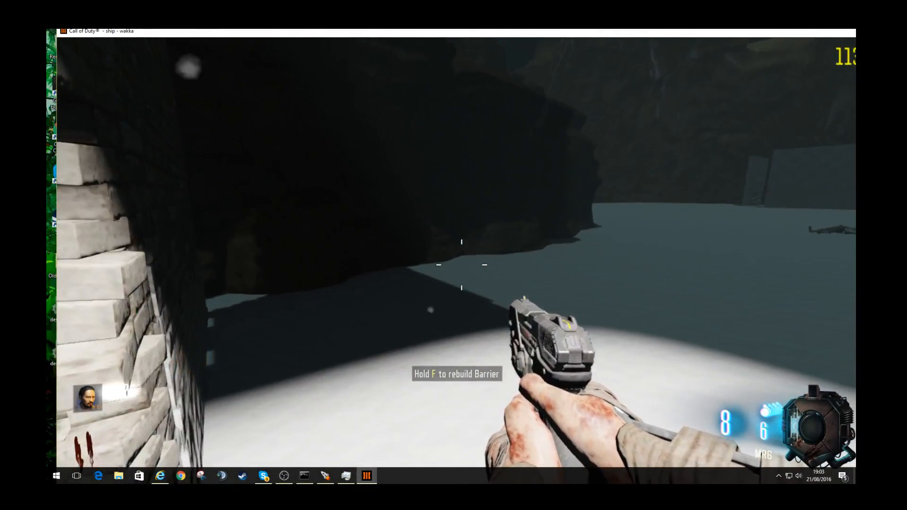
{"action": "key", "text": "w"}
{"action": "key", "text": "w"}
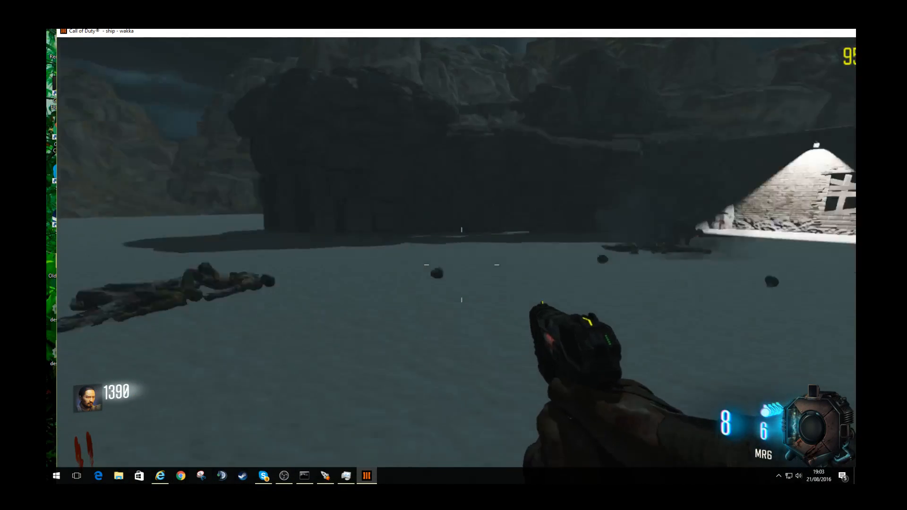
{"action": "key", "text": "s"}
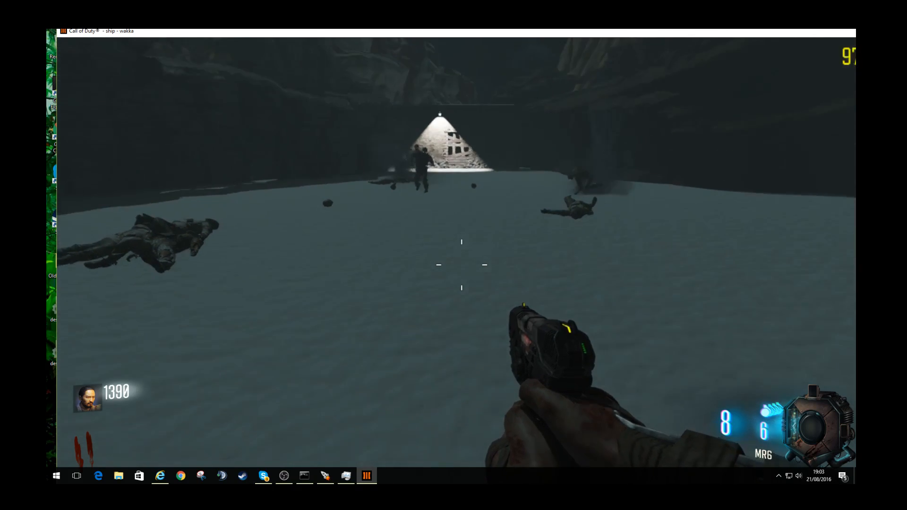
Step: Shoot the zombies coming from the lit church wall with the remaining pistol ammunition
{"action": "left_click", "coordinate": [461, 264]}
{"action": "left_click", "coordinate": [453, 255]}
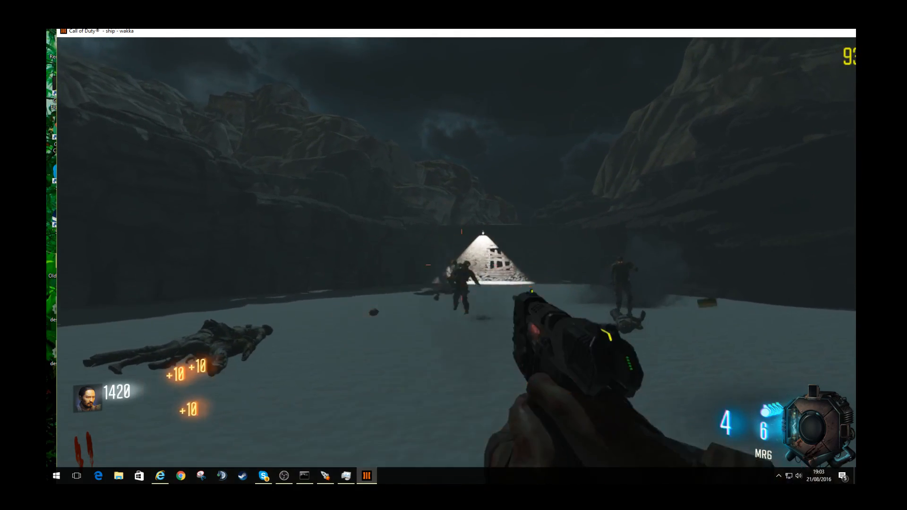
{"action": "left_click", "coordinate": [453, 255]}
{"action": "left_click", "coordinate": [453, 255]}
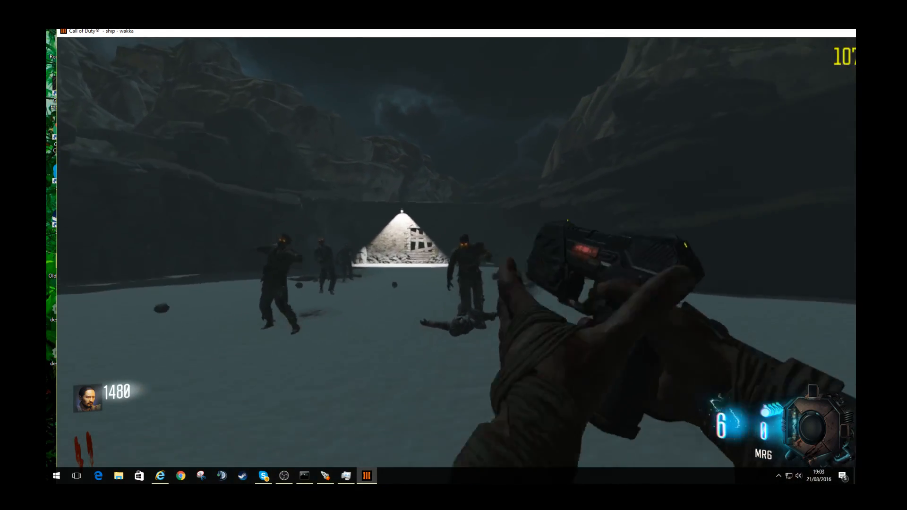
{"action": "left_click", "coordinate": [461, 264]}
{"action": "left_click", "coordinate": [461, 264]}
{"action": "left_click", "coordinate": [456, 253]}
{"action": "left_click", "coordinate": [456, 253]}
{"action": "left_click", "coordinate": [456, 253]}
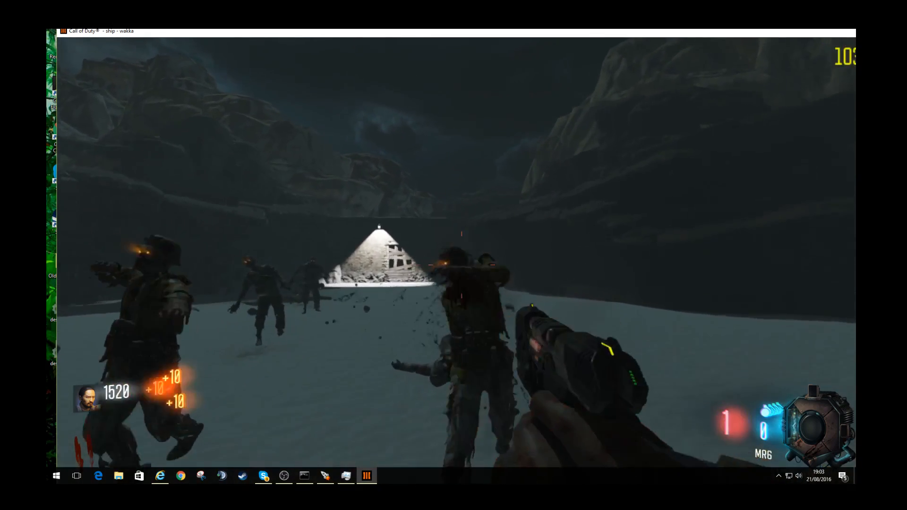
{"action": "left_click", "coordinate": [456, 253]}
Step: Melee the remaining zombies in the open snow area, keeping the lit wall in view
{"action": "key", "text": "v"}
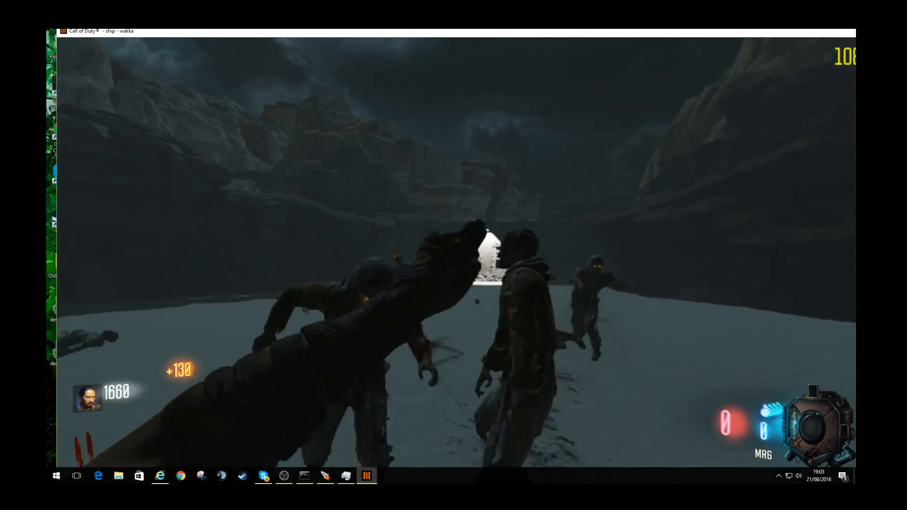
{"action": "key", "text": "v"}
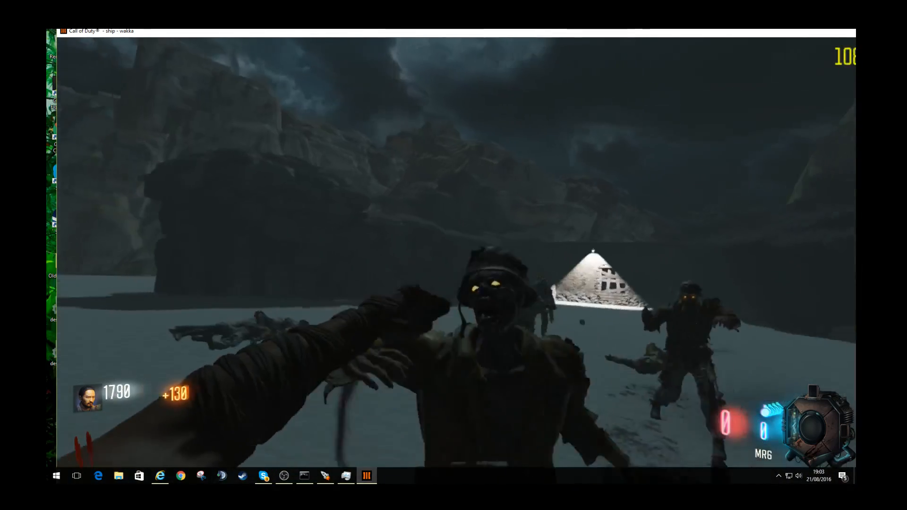
{"action": "key", "text": "v"}
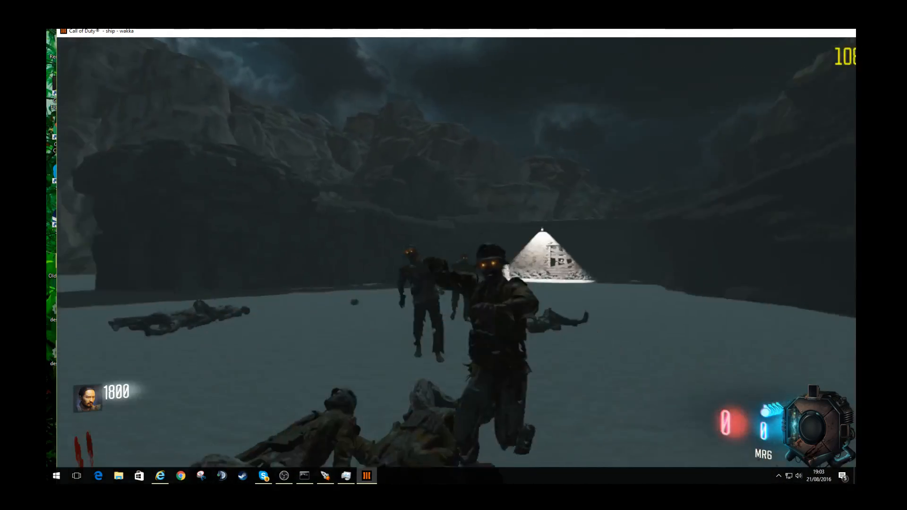
{"action": "key", "text": "v"}
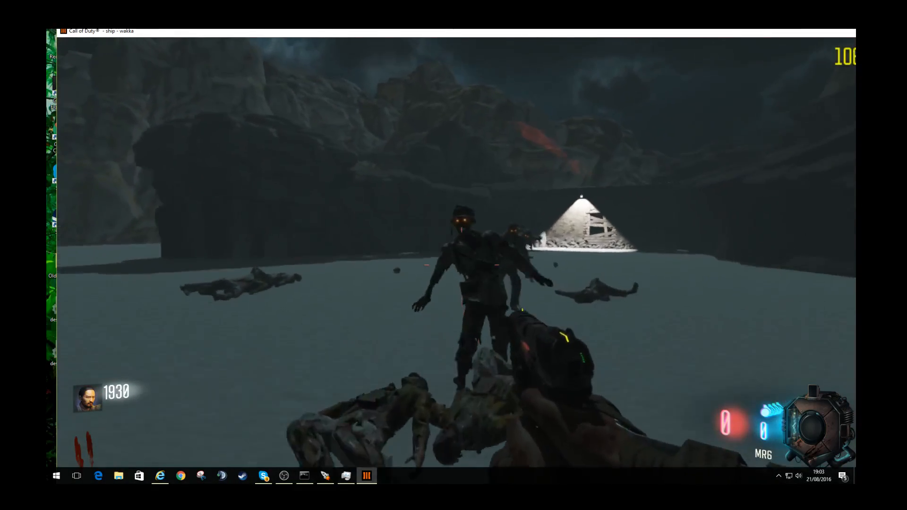
{"action": "key", "text": "v"}
{"action": "key", "text": "v"}
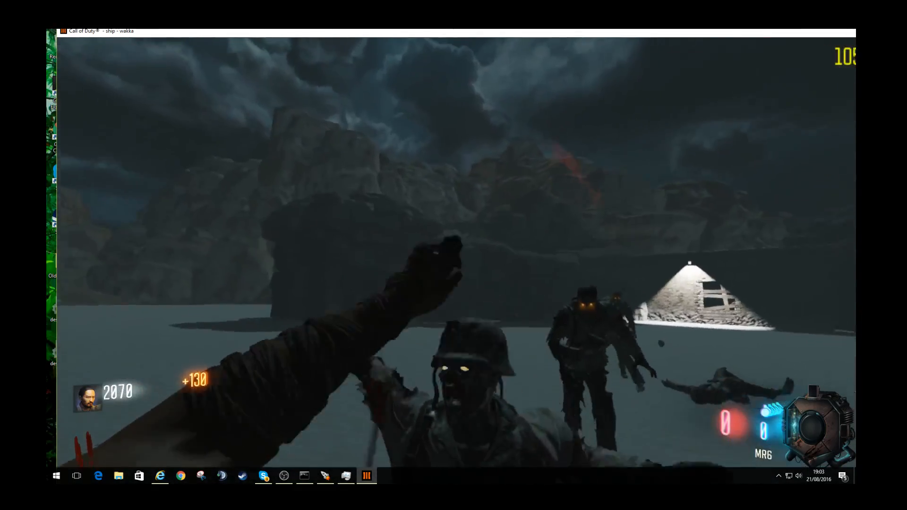
{"action": "key", "text": "v"}
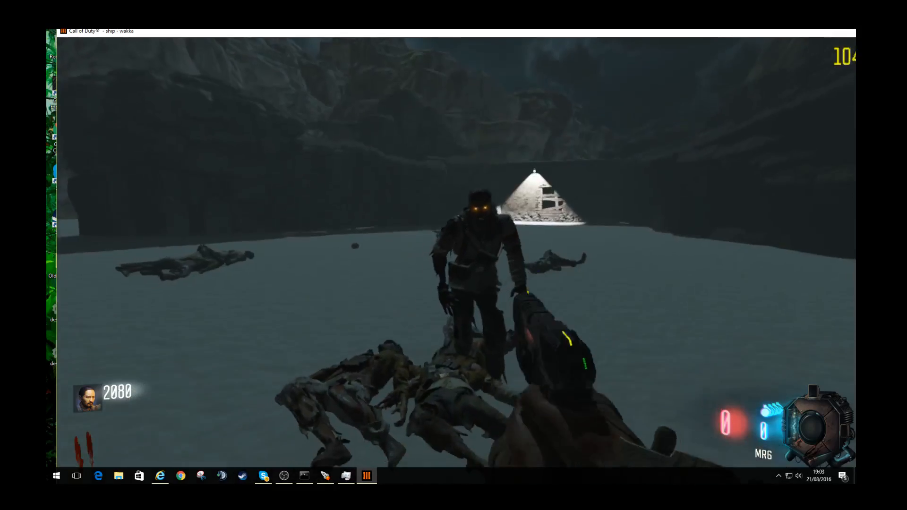
{"action": "key", "text": "v"}
{"action": "key", "text": "v"}
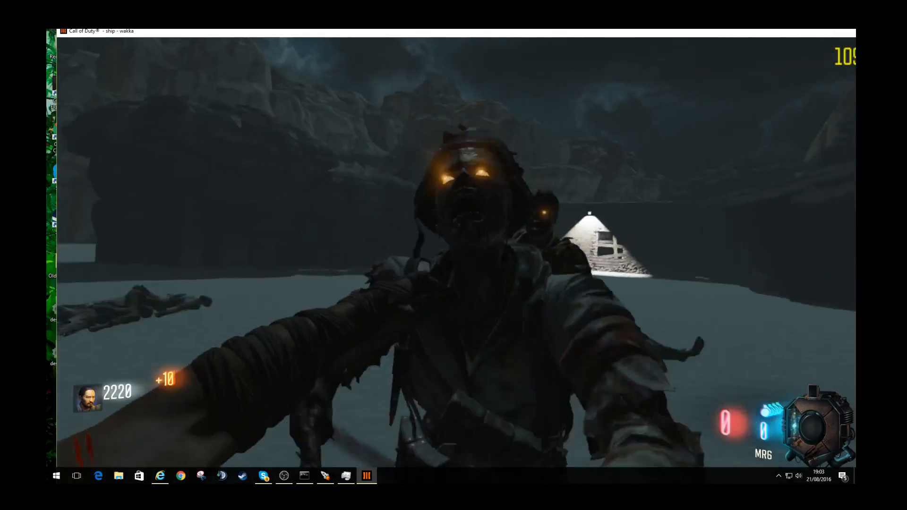
{"action": "key", "text": "v"}
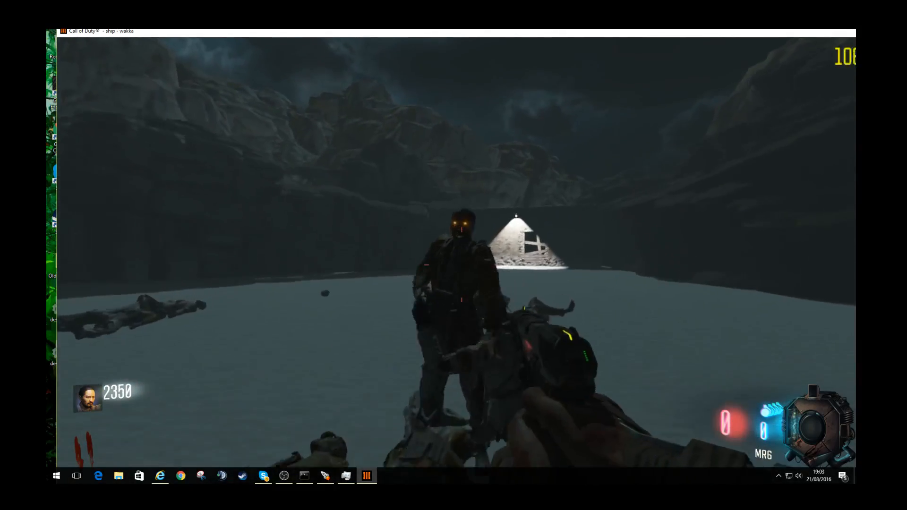
{"action": "key", "text": "v"}
{"action": "key", "text": "v"}
Step: Return to the lit wall and attack at the open window barrier, checking the lighting up close
{"action": "key", "text": "w"}
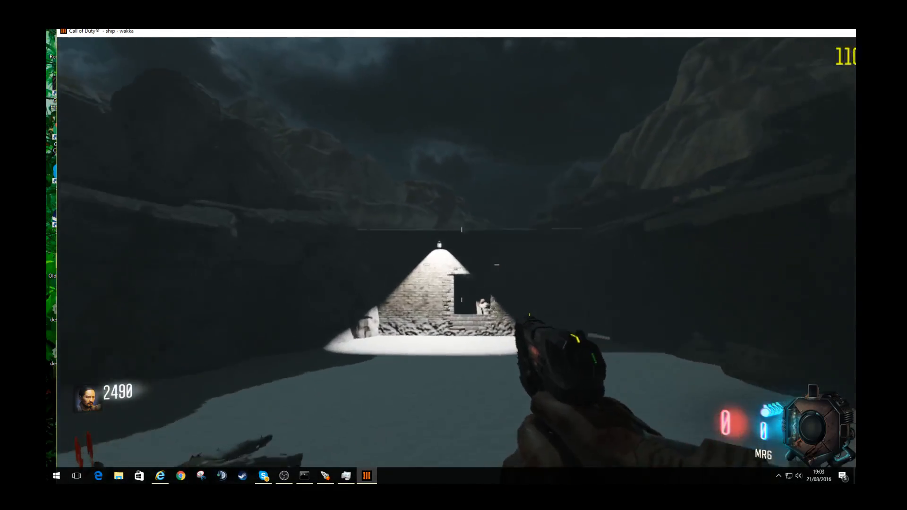
{"action": "key", "text": "w"}
{"action": "key", "text": "v"}
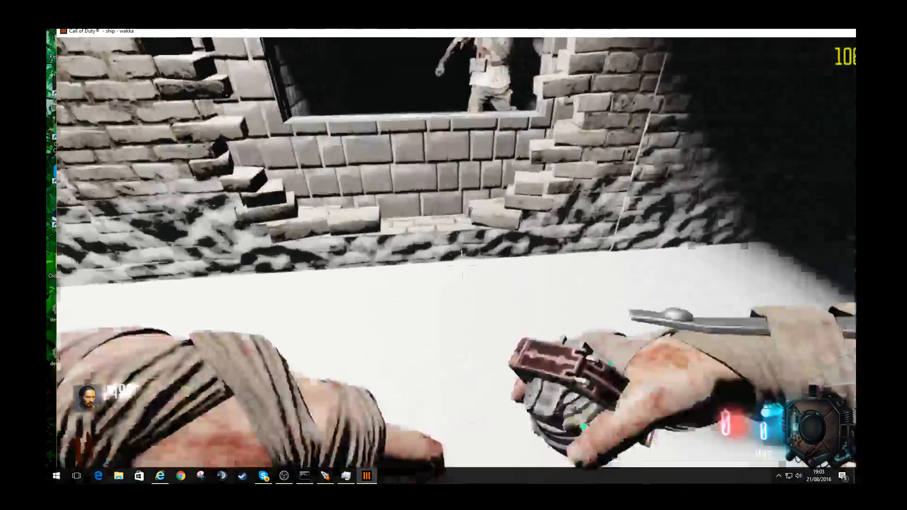
Step: Back away across the snow, return to the lit wall and melee the zombies beside the window barrier
{"action": "key", "text": "s"}
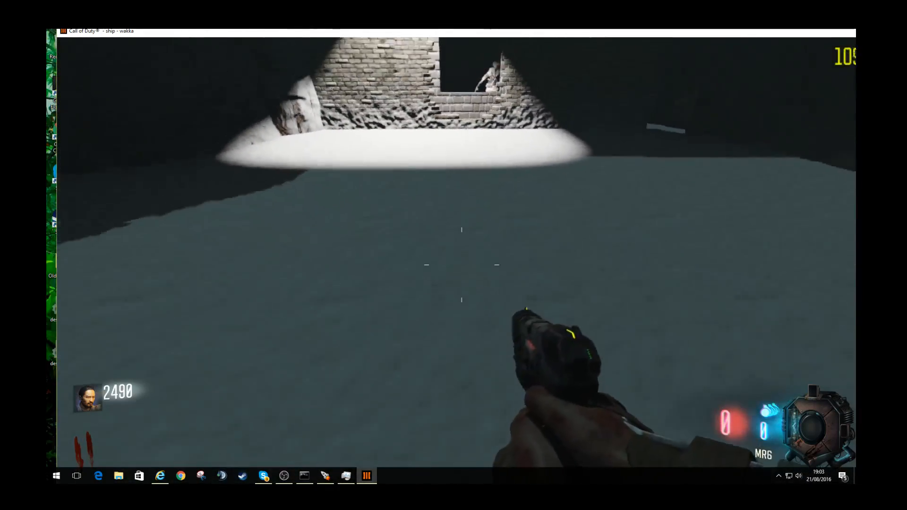
{"action": "key", "text": "s"}
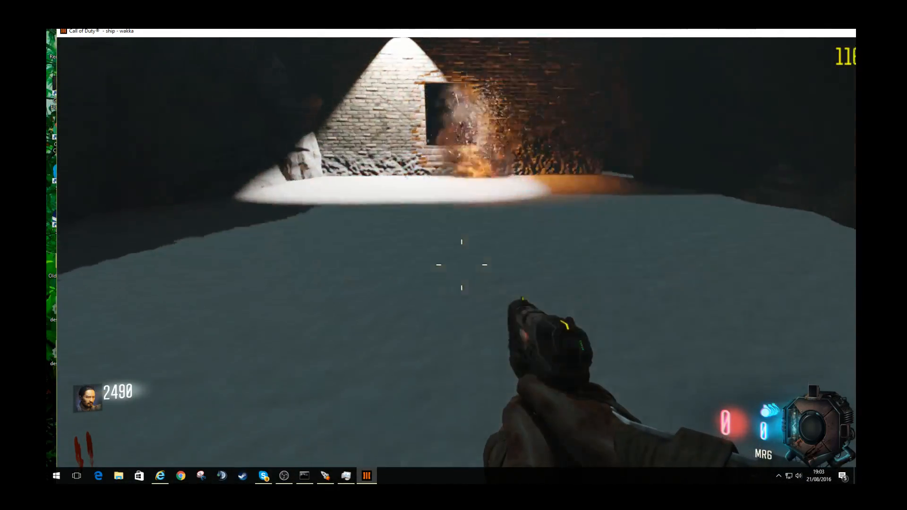
{"action": "key", "text": "w"}
{"action": "key", "text": "w"}
{"action": "key", "text": "v"}
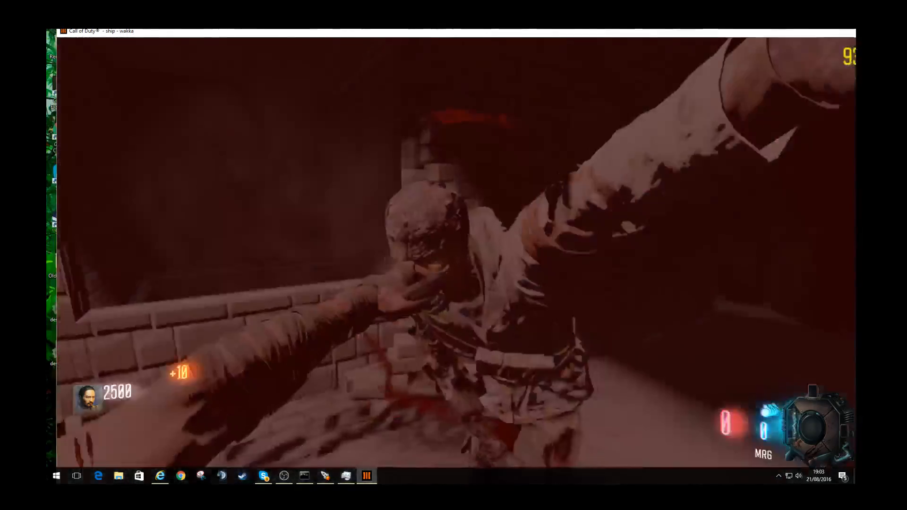
{"action": "key", "text": "v"}
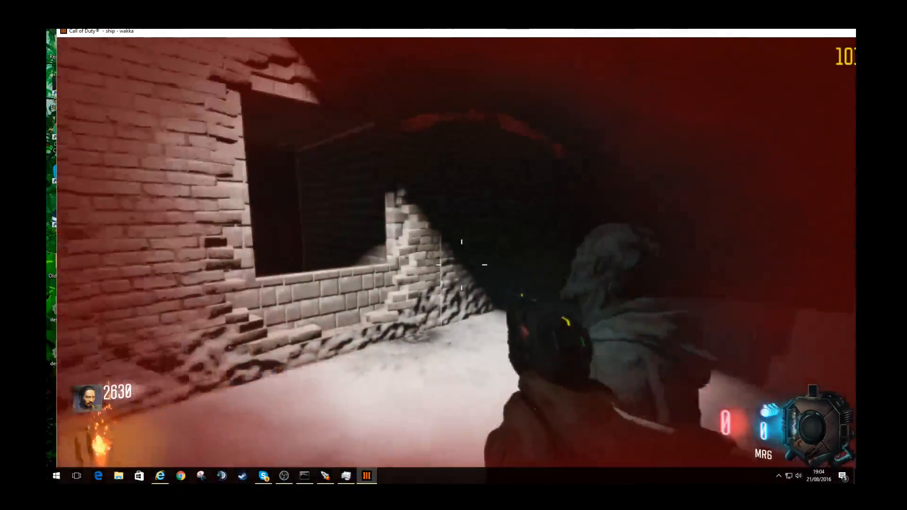
{"action": "key", "text": "w"}
Step: Switch to the Mod Tools Launcher, stop the running game and open the zm_aalivestream map in Radiant
{"action": "key", "text": "alt+Tab"}
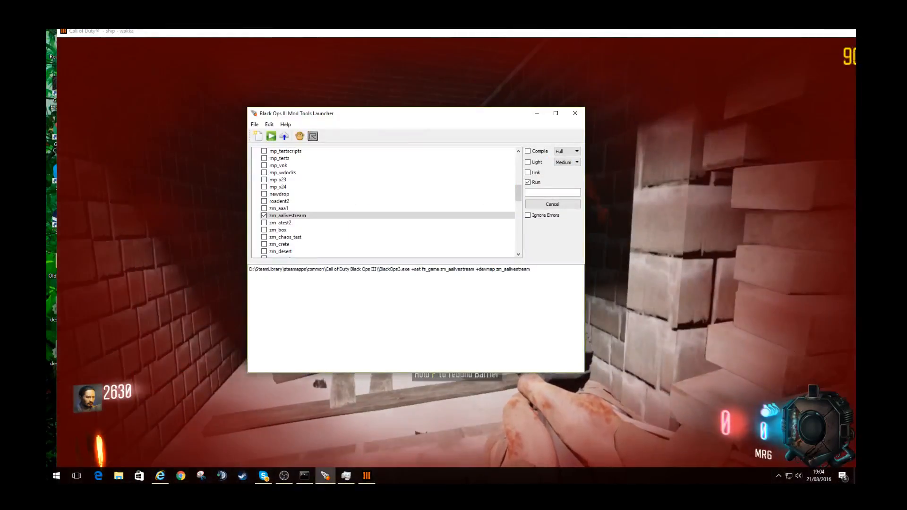
{"action": "left_click", "coordinate": [552, 204]}
{"action": "right_click", "coordinate": [288, 215]}
{"action": "left_click", "coordinate": [312, 238]}
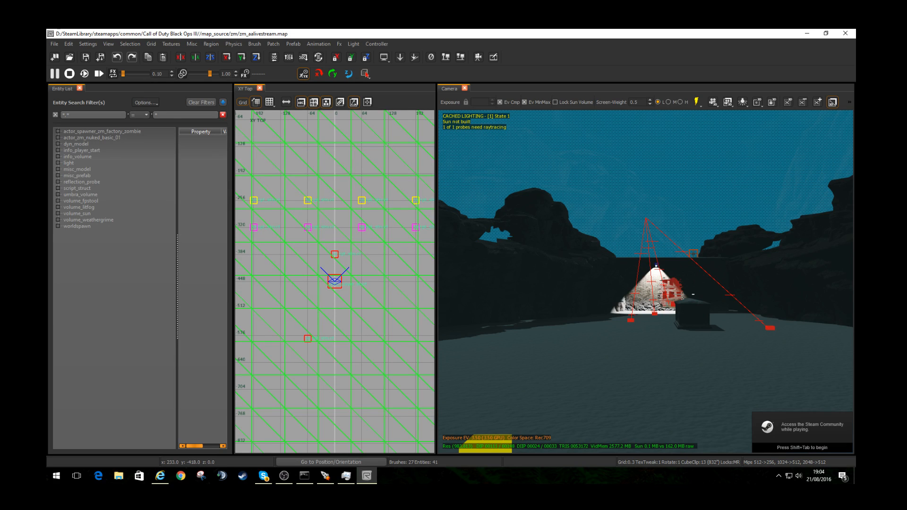
Step: Replace the Entity List with the FX Browser and search its effects for "snow"
{"action": "right_click_drag", "start_coordinate": [693, 294], "coordinate": [609, 294]}
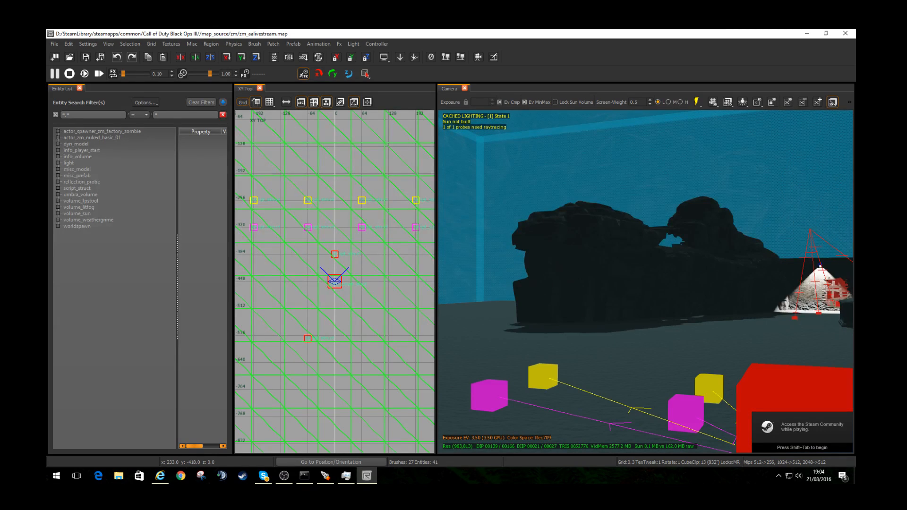
{"action": "right_click_drag", "start_coordinate": [645, 283], "coordinate": [646, 264]}
{"action": "right_click_drag", "start_coordinate": [676, 295], "coordinate": [707, 296]}
{"action": "left_click", "coordinate": [79, 88]}
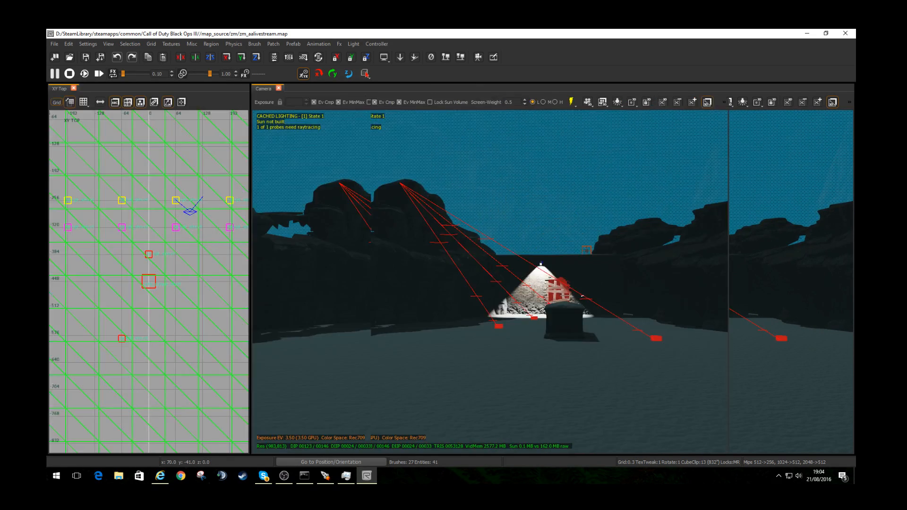
{"action": "left_click", "coordinate": [109, 43]}
{"action": "mouse_move", "coordinate": [118, 53]}
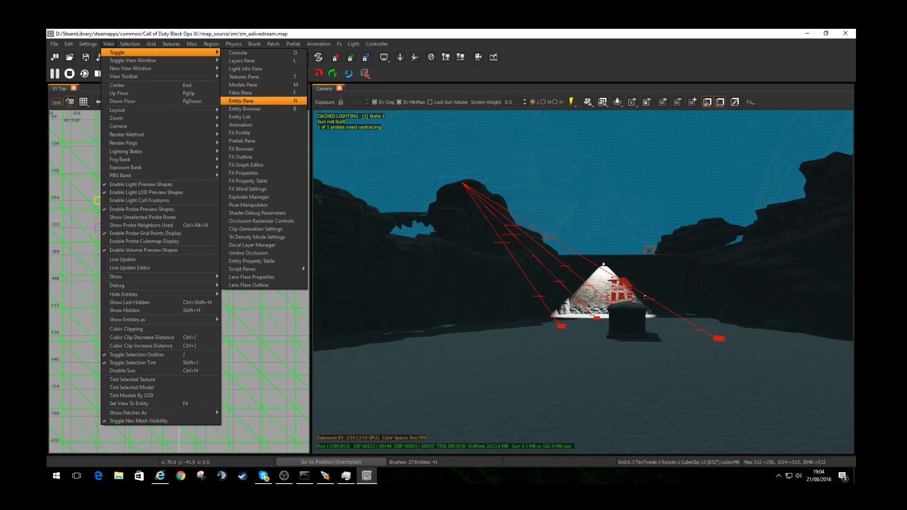
{"action": "left_click", "coordinate": [244, 149]}
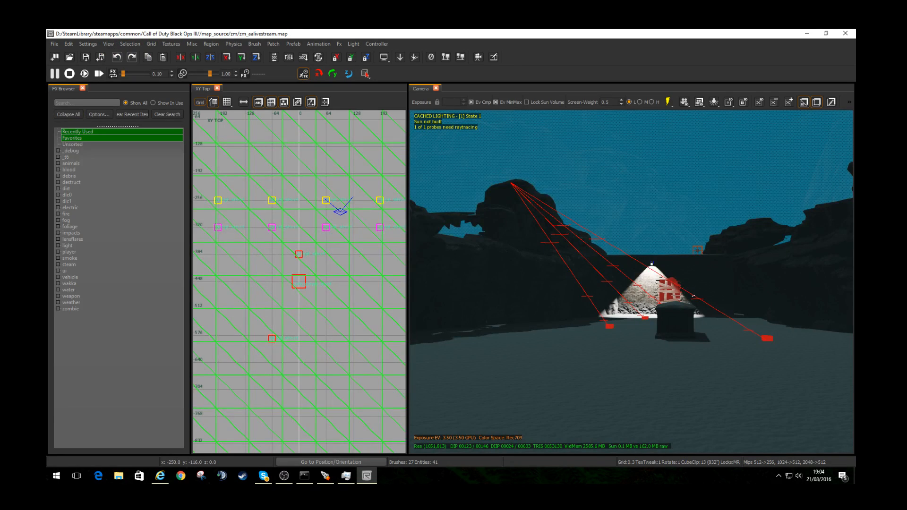
{"action": "type", "text": "snow"}
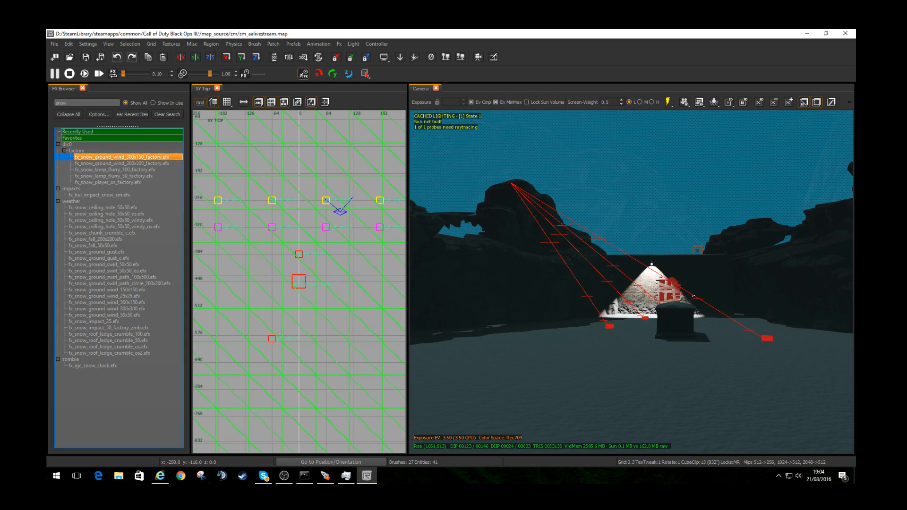
Step: Place the fx_snow_ground_wind_300x150_factory effect in the map and position it low over the open snow in front of the stone block
{"action": "double_click", "coordinate": [122, 157]}
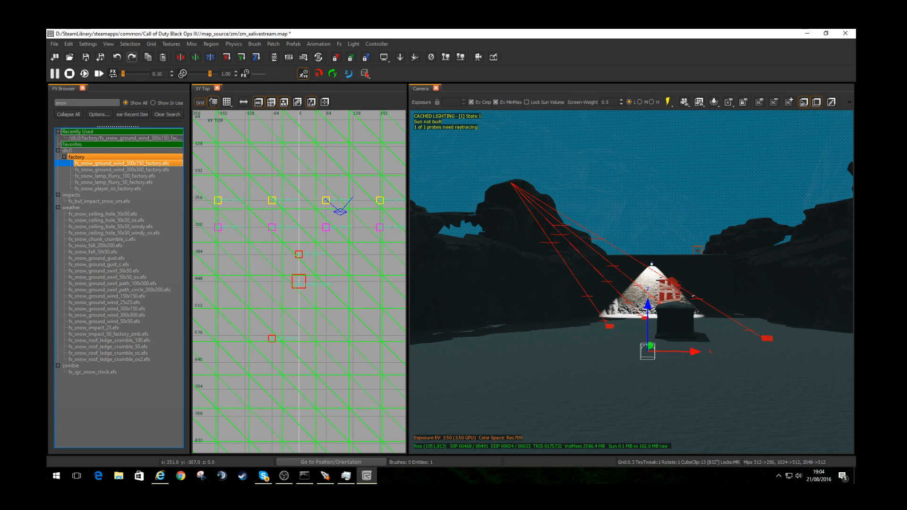
{"action": "left_click_drag", "start_coordinate": [647, 305], "coordinate": [648, 298]}
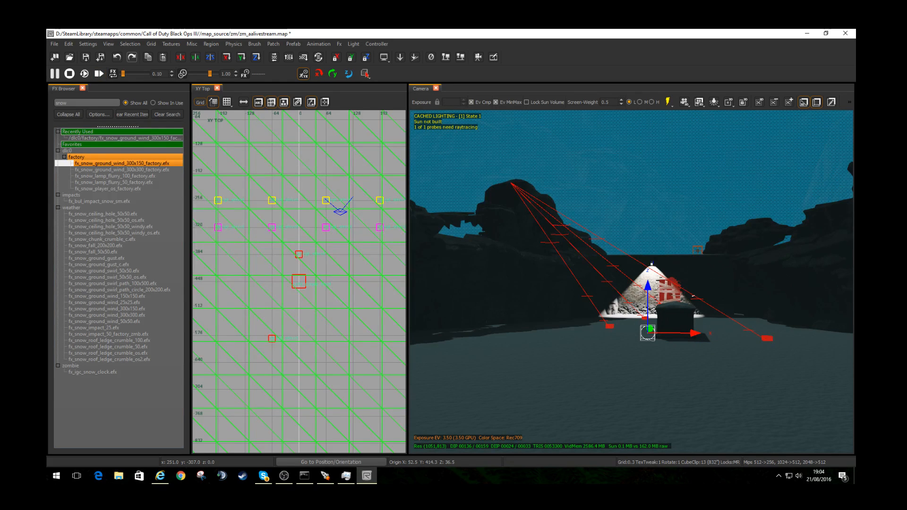
{"action": "scroll", "coordinate": [312, 214], "scroll_direction": "down", "scroll_amount": 3}
{"action": "right_click_drag", "start_coordinate": [313, 214], "coordinate": [326, 305]}
{"action": "left_click_drag", "start_coordinate": [310, 227], "coordinate": [294, 296]}
{"action": "left_click_drag", "start_coordinate": [627, 347], "coordinate": [627, 318]}
{"action": "key", "text": "w"}
{"action": "mouse_move", "coordinate": [627, 318]}
{"action": "right_mouse_down"}
{"action": "mouse_move", "coordinate": [600, 316]}
{"action": "mouse_move", "coordinate": [708, 323]}
{"action": "mouse_move", "coordinate": [645, 321]}
{"action": "right_mouse_up"}
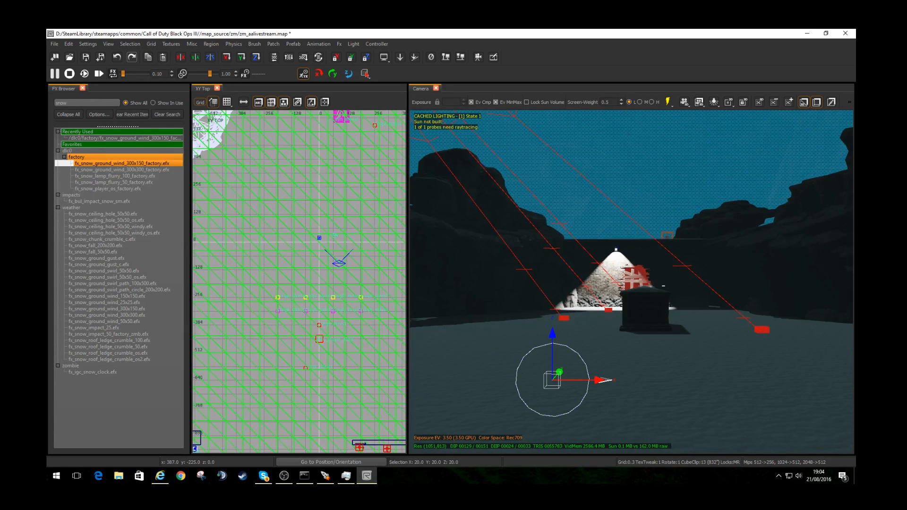
{"action": "left_click_drag", "start_coordinate": [552, 334], "coordinate": [552, 369]}
{"action": "right_click_drag", "start_coordinate": [552, 385], "coordinate": [534, 383]}
{"action": "key", "text": "s"}
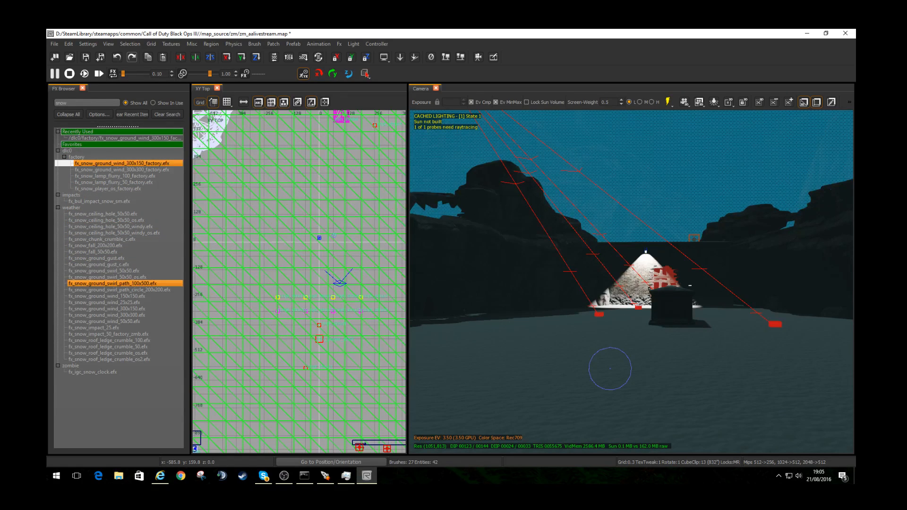
Step: Add the fx_snow_ground_wind_300x300 weather effect beside the first one, adjust its height and deselect it
{"action": "double_click", "coordinate": [107, 315]}
{"action": "left_click_drag", "start_coordinate": [544, 336], "coordinate": [544, 321]}
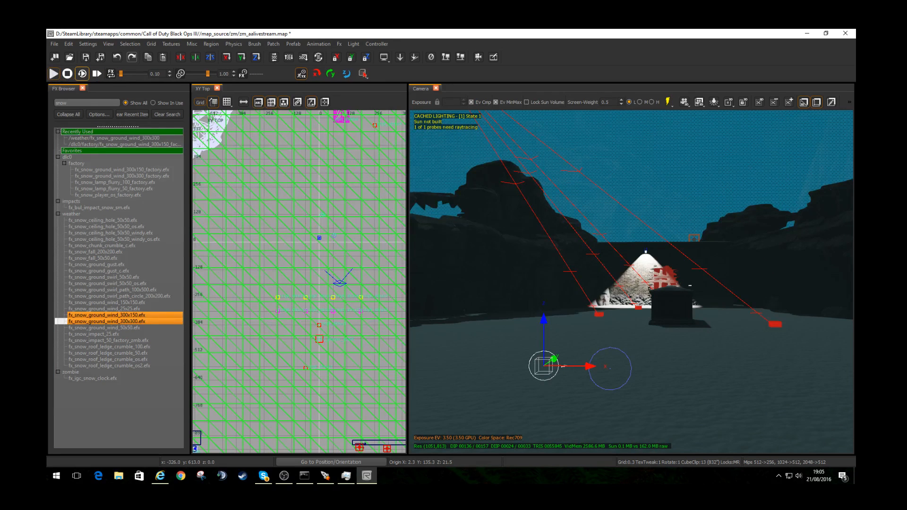
{"action": "key", "text": "Escape"}
Step: Preview the snow area in game view, return to the editor view and enable FX rendering
{"action": "key", "text": "p"}
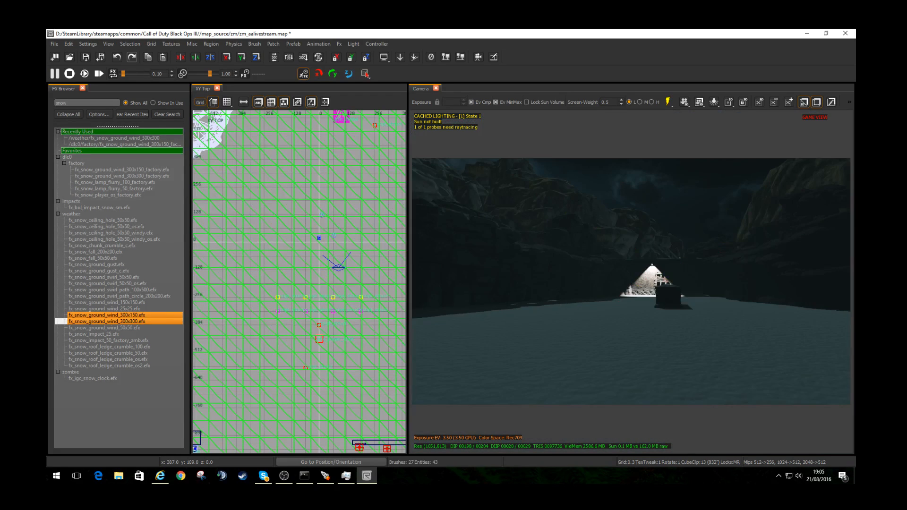
{"action": "key", "text": "w"}
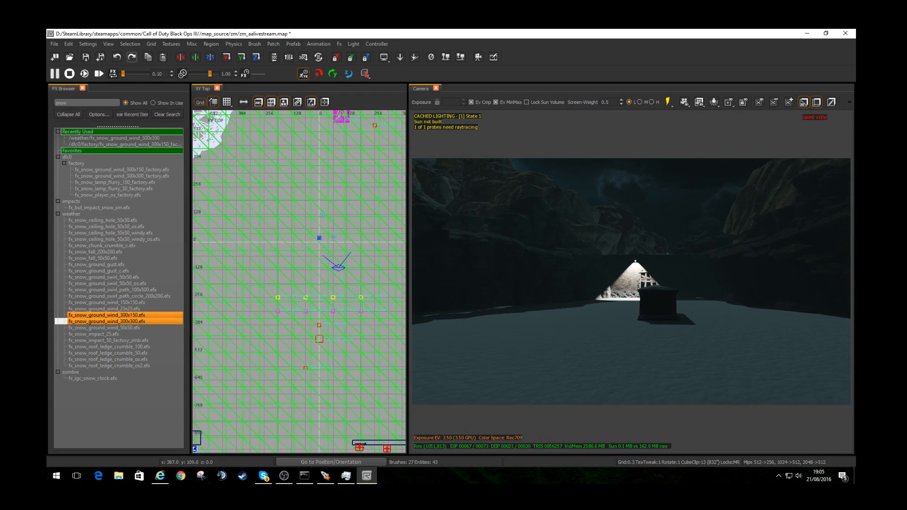
{"action": "key", "text": "p"}
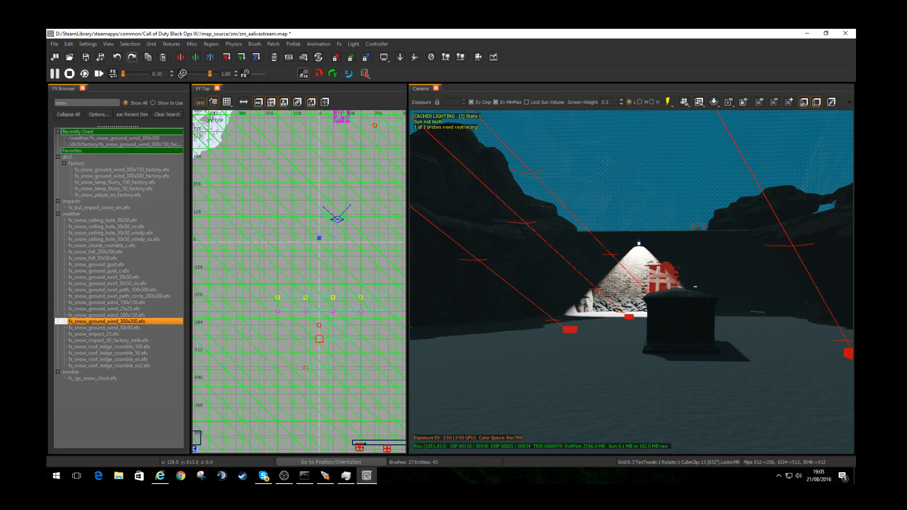
{"action": "left_click", "coordinate": [339, 44]}
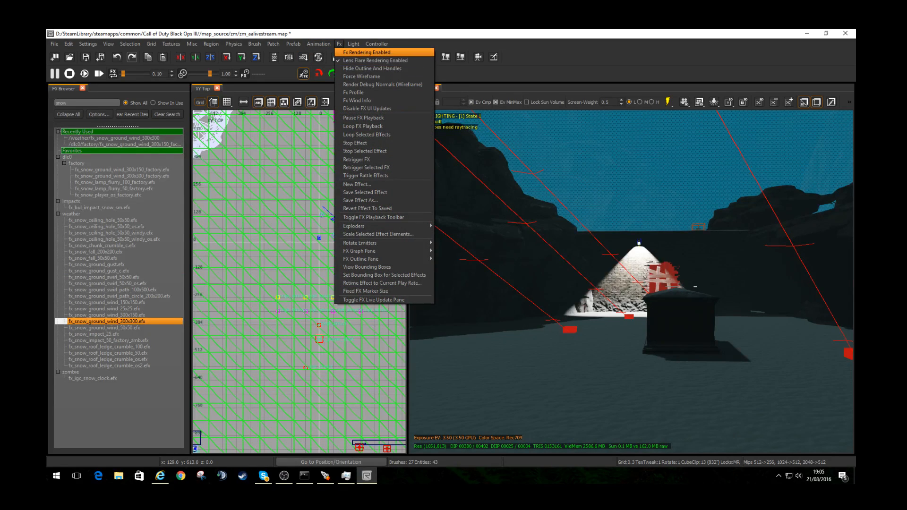
{"action": "left_click", "coordinate": [367, 52]}
{"action": "right_click_drag", "start_coordinate": [566, 274], "coordinate": [536, 321]}
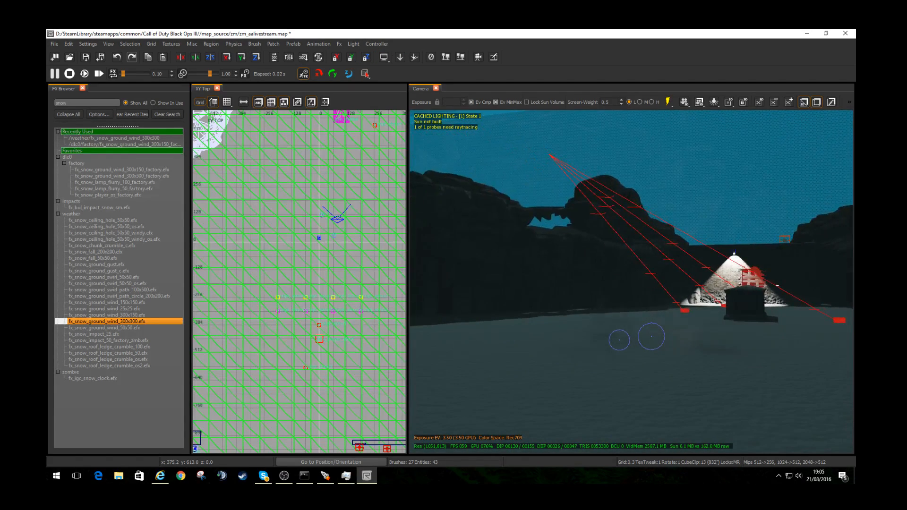
Step: Select both snow wind effects and move them together to about X -278, Y 558.5, Z 16.5
{"action": "left_click", "coordinate": [651, 336], "text": "shift"}
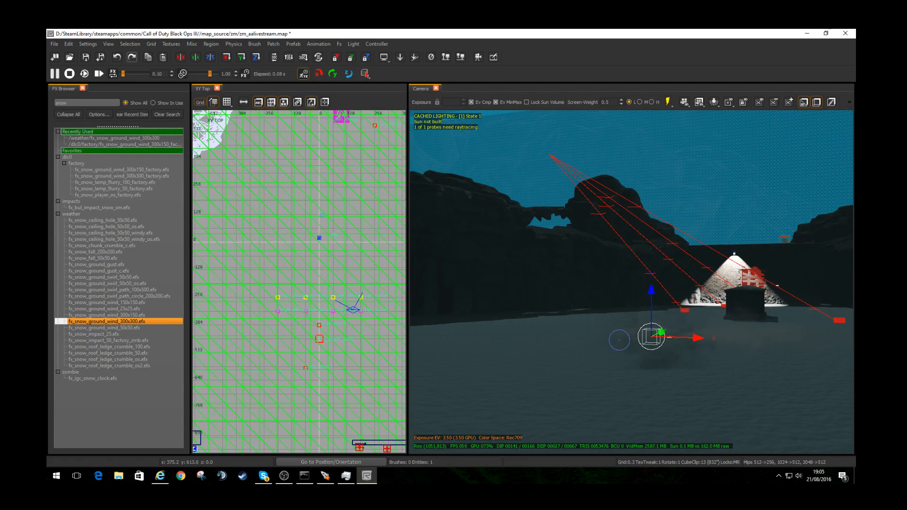
{"action": "key", "text": "Escape"}
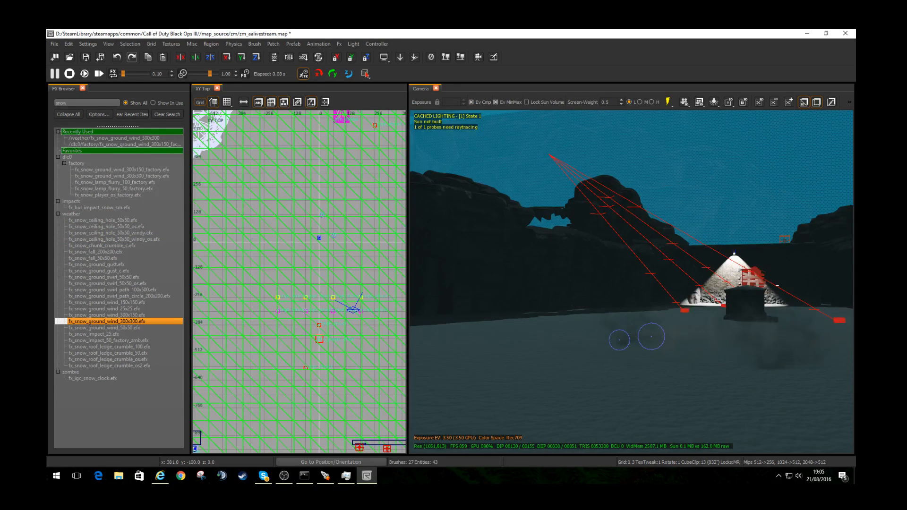
{"action": "left_click", "coordinate": [651, 336], "text": "shift"}
{"action": "left_click", "coordinate": [619, 340], "text": "shift"}
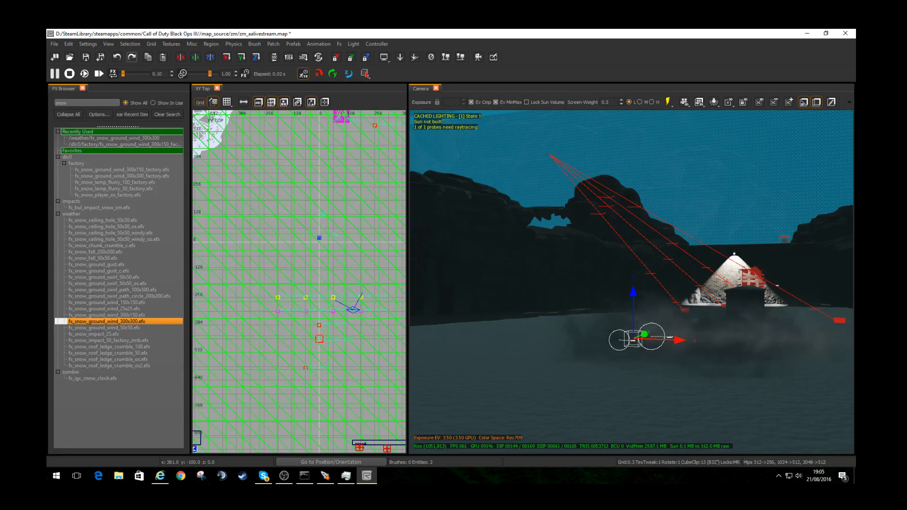
{"action": "key", "text": "ctrl+Tab"}
{"action": "key", "text": "ctrl+Tab"}
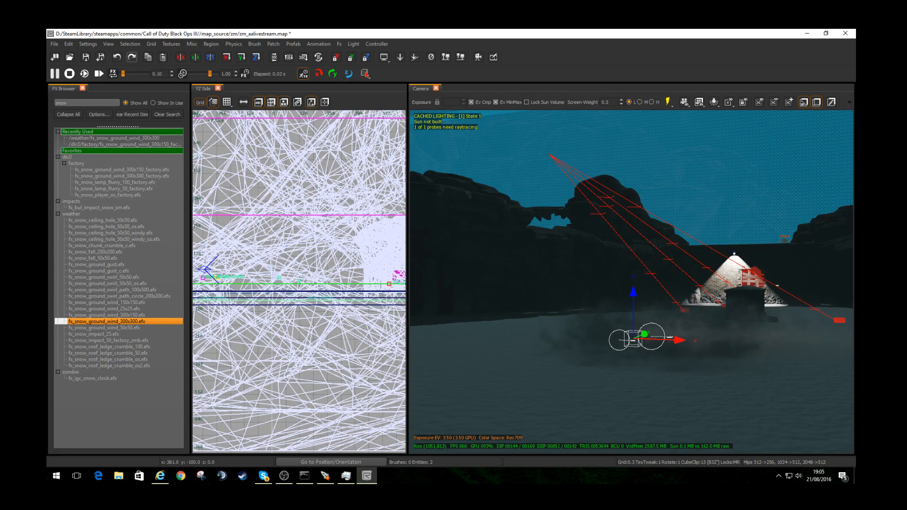
{"action": "scroll", "coordinate": [317, 301], "scroll_direction": "down", "scroll_amount": 5}
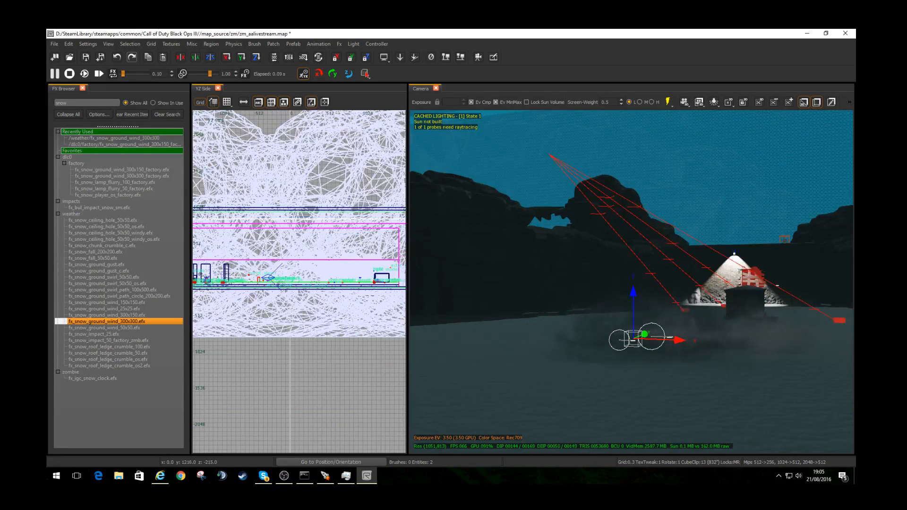
{"action": "key", "text": "ctrl+Tab"}
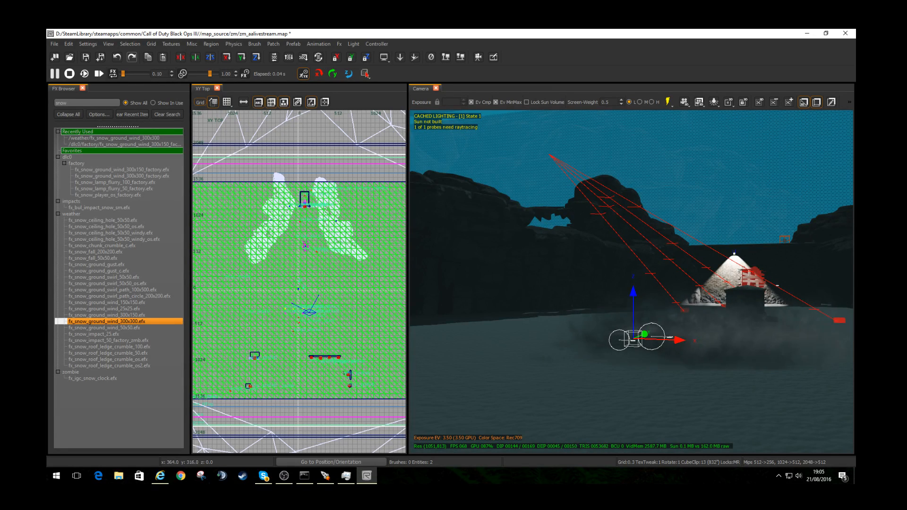
{"action": "right_click_drag", "start_coordinate": [300, 282], "coordinate": [324, 328]}
{"action": "left_click_drag", "start_coordinate": [324, 328], "coordinate": [305, 298]}
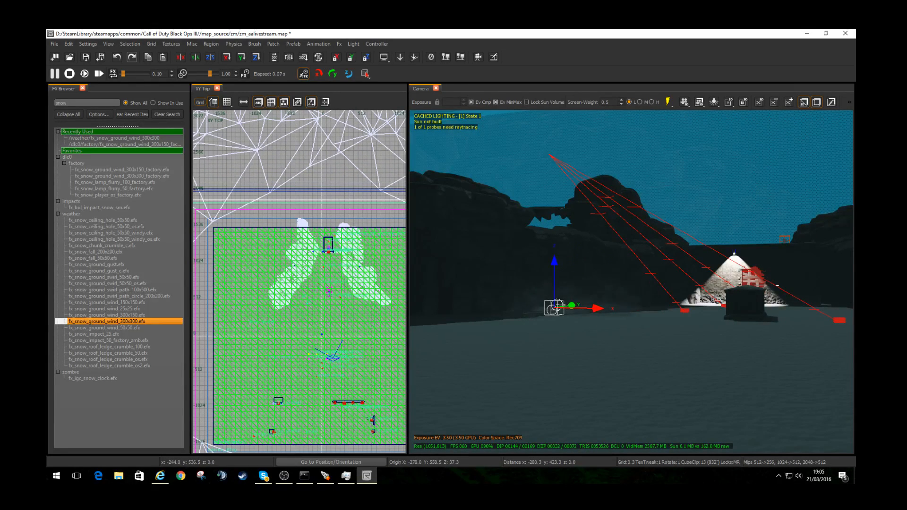
{"action": "left_click_drag", "start_coordinate": [554, 261], "coordinate": [554, 273]}
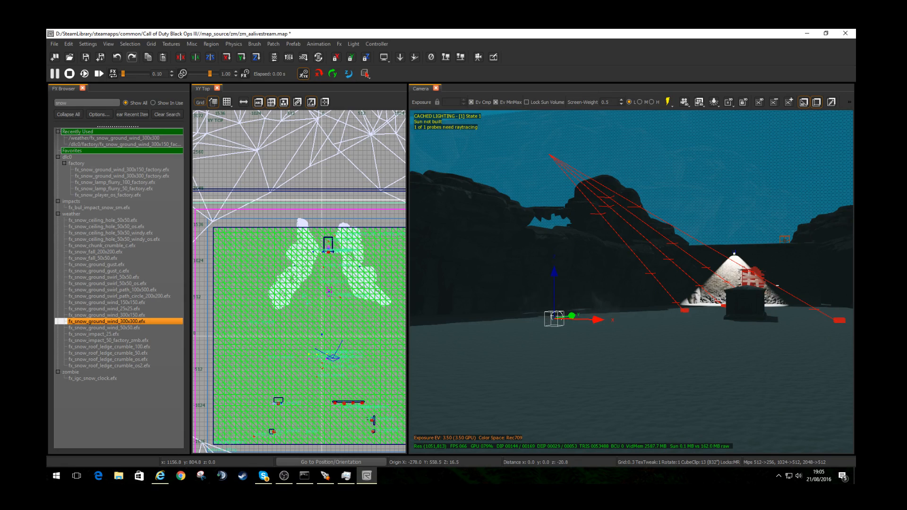
Step: Duplicate the pair of snow wind effects repeatedly, spread the copies across the snow field and clear the selection
{"action": "left_click_drag", "start_coordinate": [554, 319], "coordinate": [472, 355]}
{"action": "key", "text": "space"}
{"action": "key", "text": "space"}
{"action": "key", "text": "space"}
{"action": "key", "text": "Escape"}
{"action": "key", "text": "Escape"}
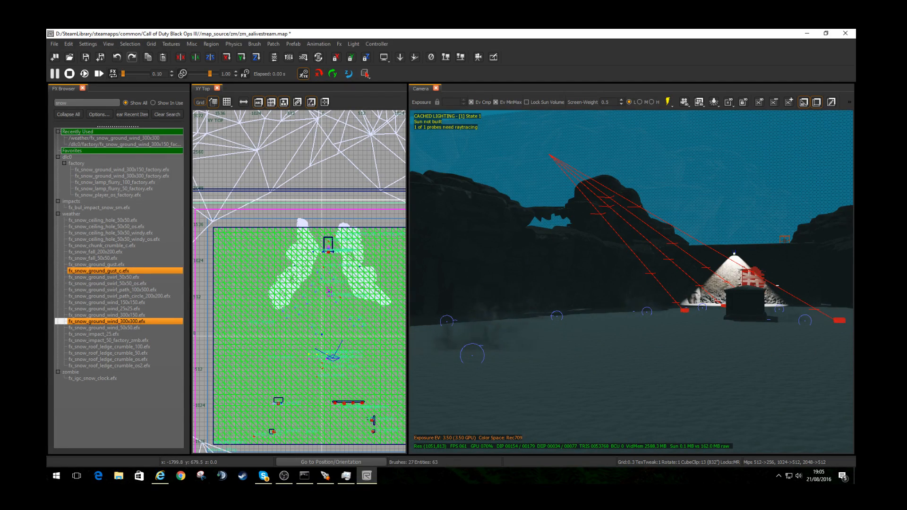
Step: Select the stone block in front of the lit wall and set its destroyedModel to p7_zur_rock_rubble_pile_a_snow
{"action": "right_click_drag", "start_coordinate": [657, 226], "coordinate": [591, 177]}
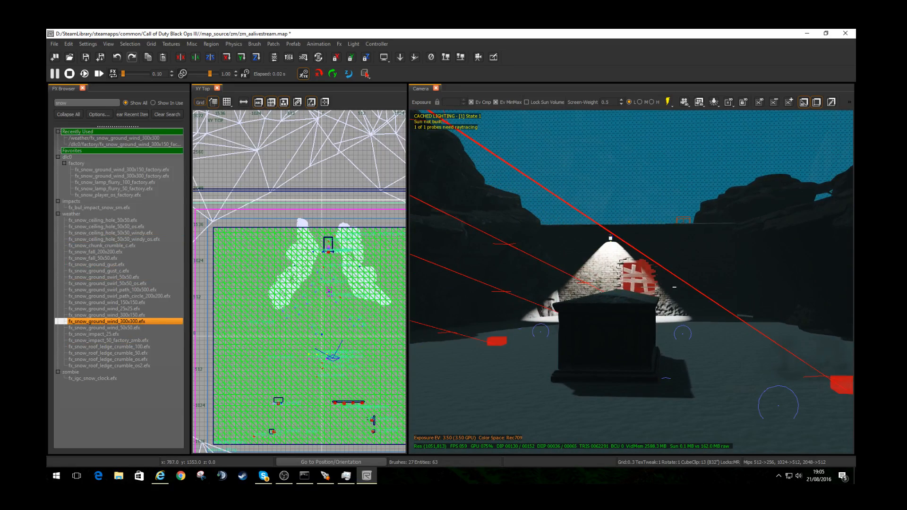
{"action": "left_click", "coordinate": [607, 330], "text": "shift"}
{"action": "key", "text": "n"}
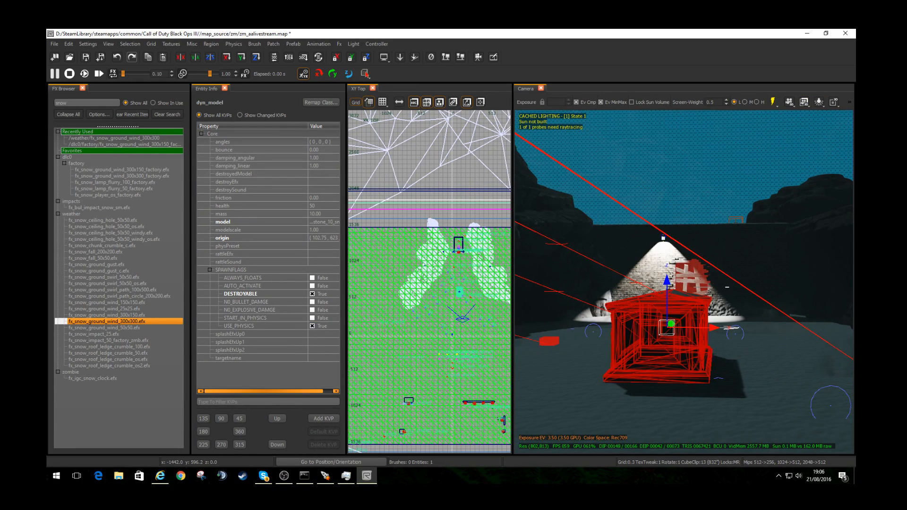
{"action": "left_click", "coordinate": [323, 173]}
{"action": "left_click", "coordinate": [323, 174]}
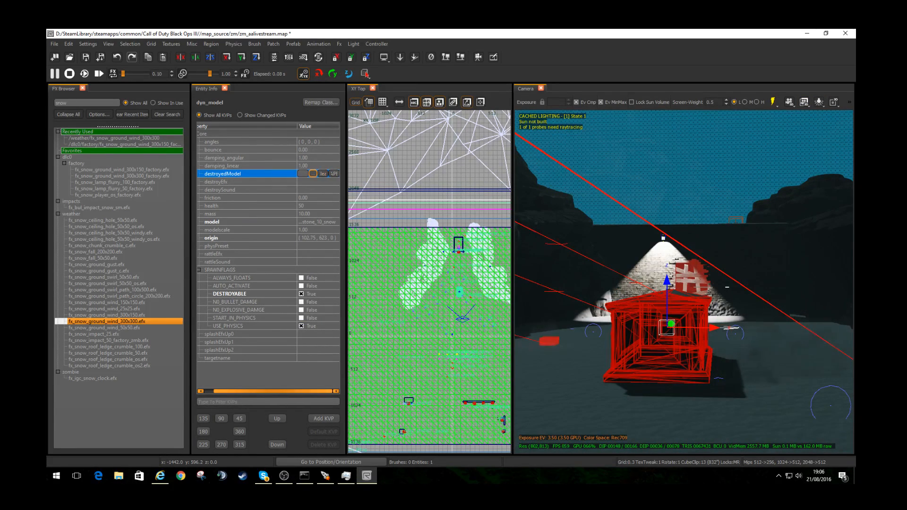
{"action": "left_click", "coordinate": [312, 174]}
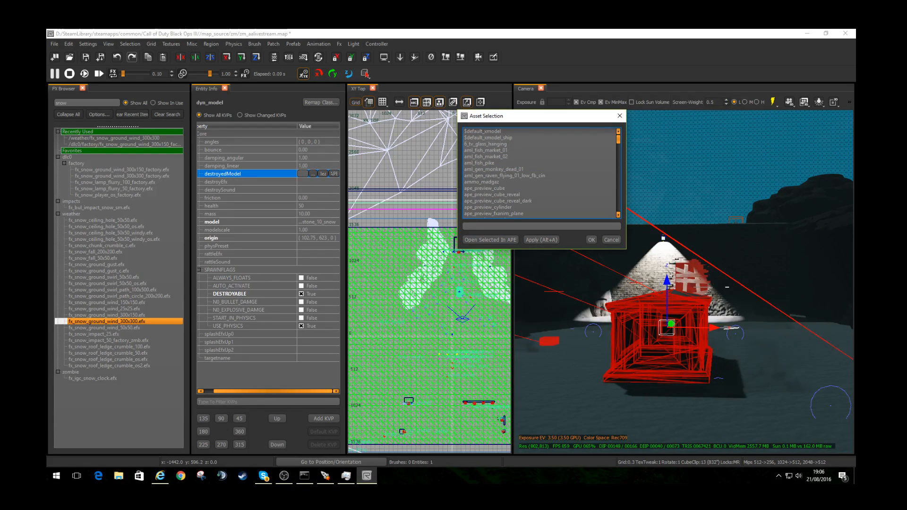
{"action": "left_click_drag", "start_coordinate": [618, 139], "coordinate": [618, 145]}
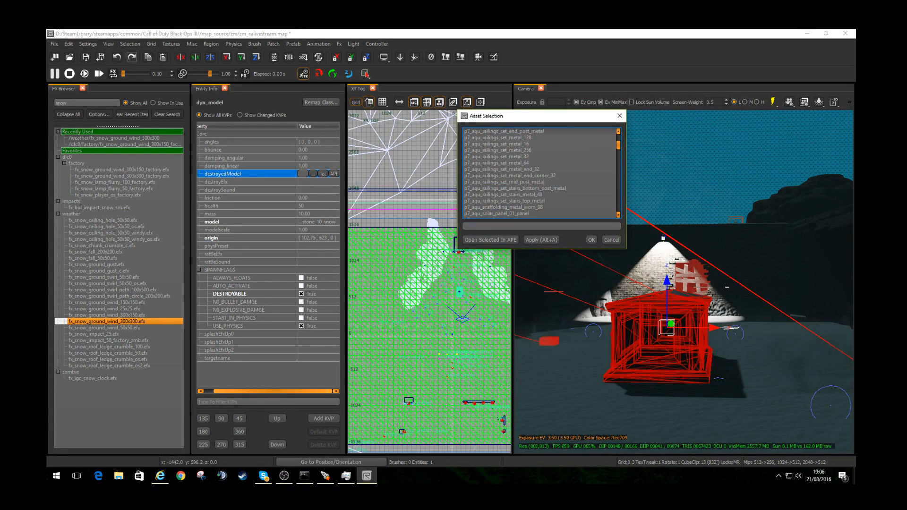
{"action": "type", "text": "rubb"}
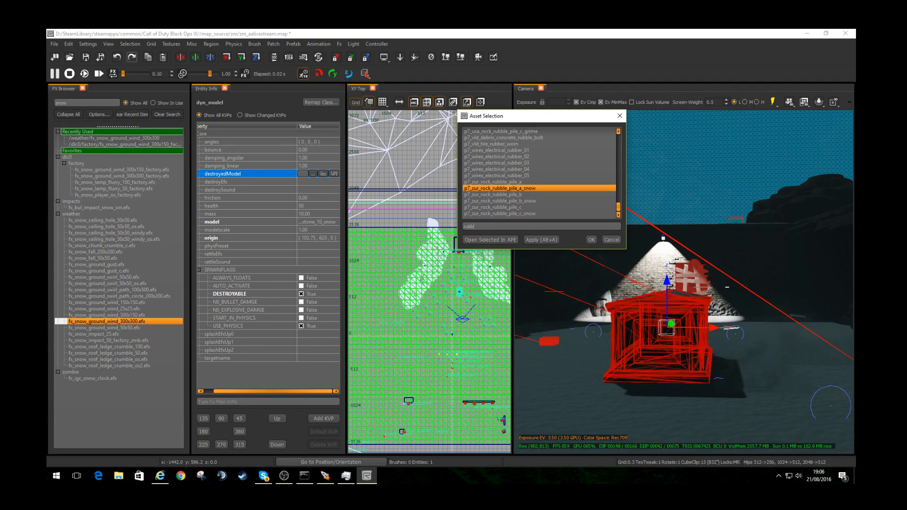
{"action": "double_click", "coordinate": [519, 188]}
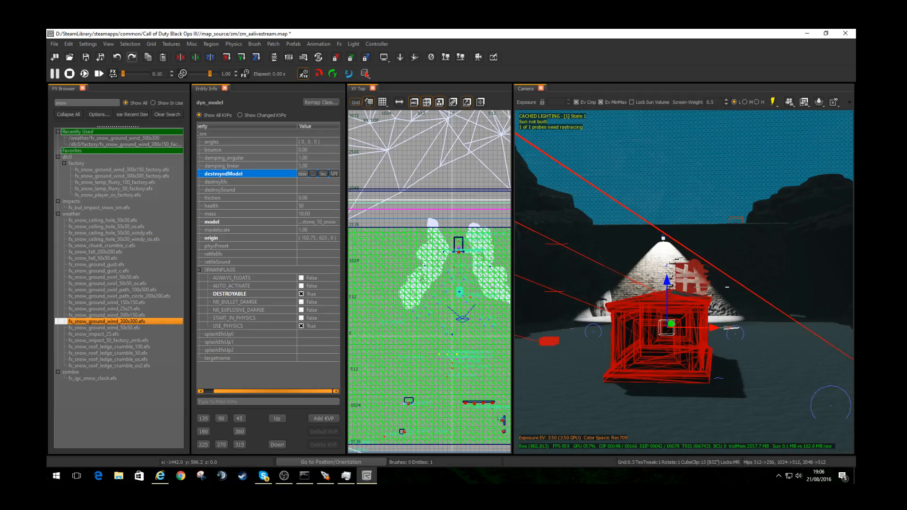
Step: Open the file selection for the stone block's destroyEfx and look through the _t6 and explosions effect folders
{"action": "left_click", "coordinate": [315, 182]}
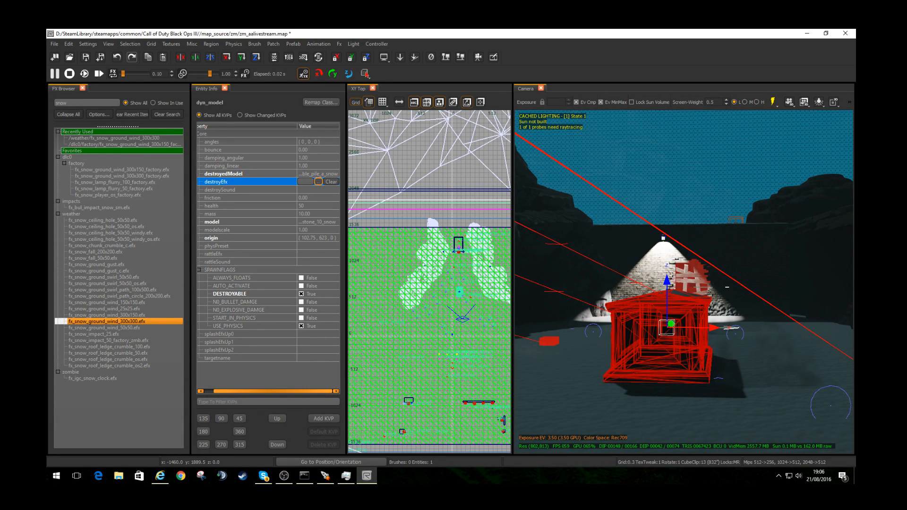
{"action": "left_click", "coordinate": [318, 182]}
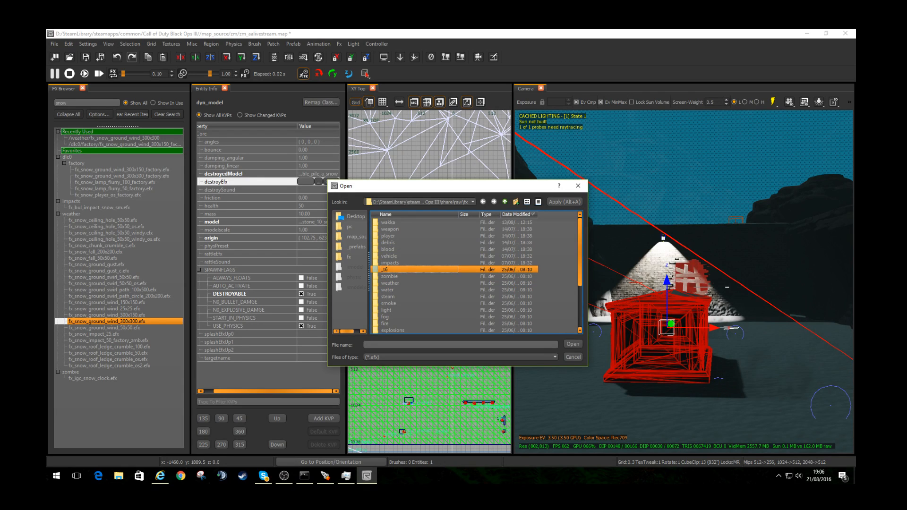
{"action": "double_click", "coordinate": [387, 269]}
{"action": "left_click", "coordinate": [387, 229]}
{"action": "double_click", "coordinate": [387, 229]}
{"action": "left_click", "coordinate": [349, 257]}
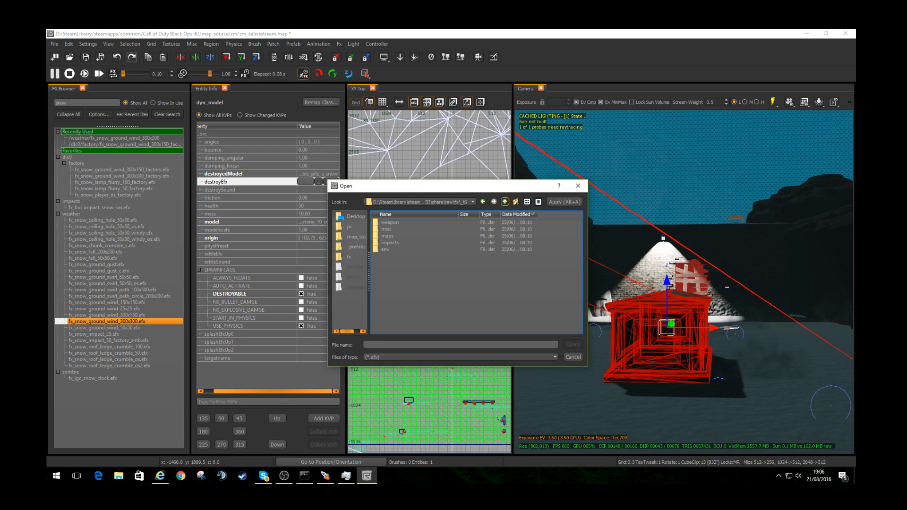
{"action": "double_click", "coordinate": [392, 290]}
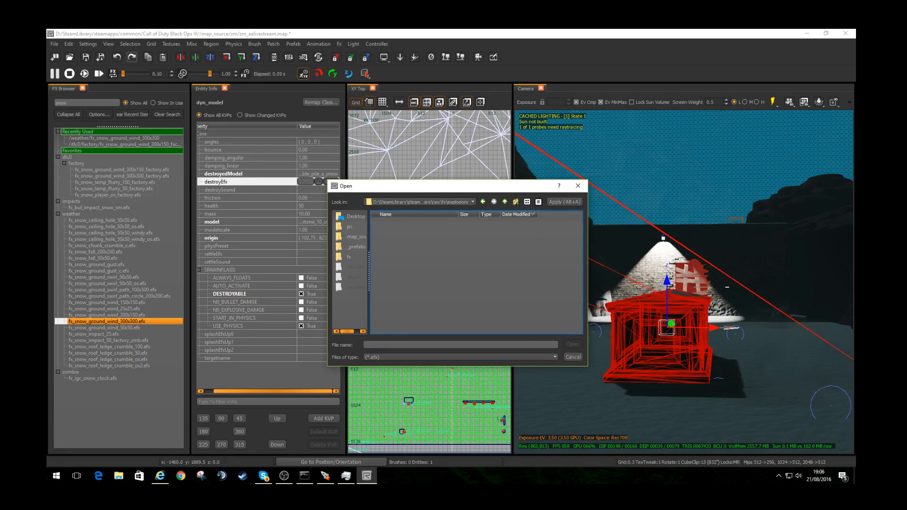
{"action": "left_click", "coordinate": [504, 202]}
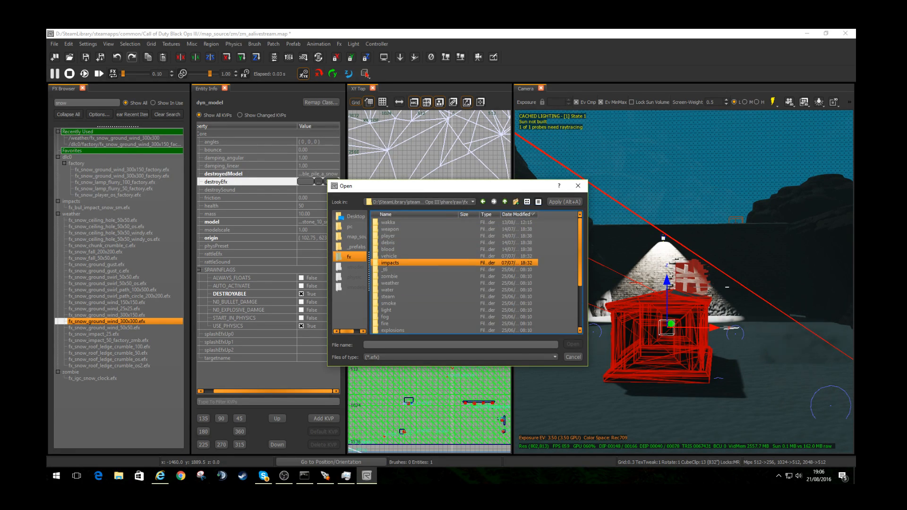
{"action": "scroll", "coordinate": [393, 263], "scroll_direction": "down", "scroll_amount": 1}
{"action": "double_click", "coordinate": [392, 310]}
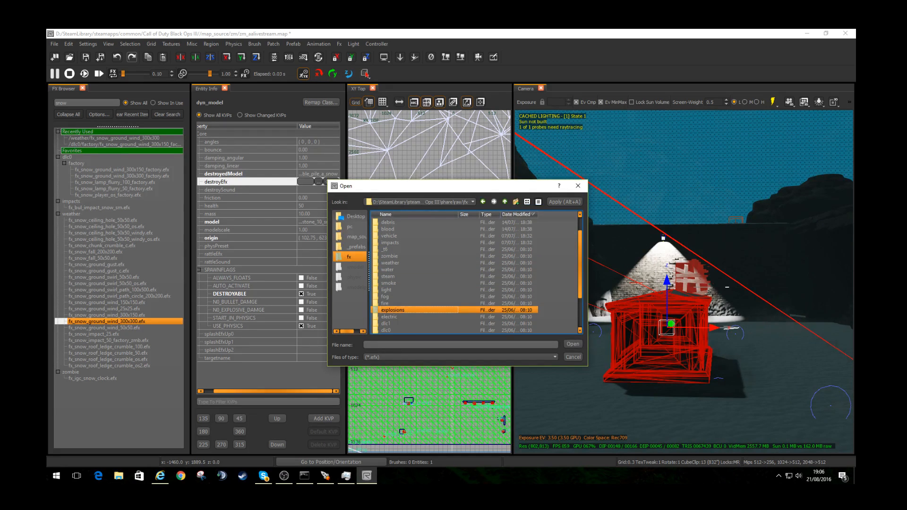
{"action": "left_click", "coordinate": [348, 256]}
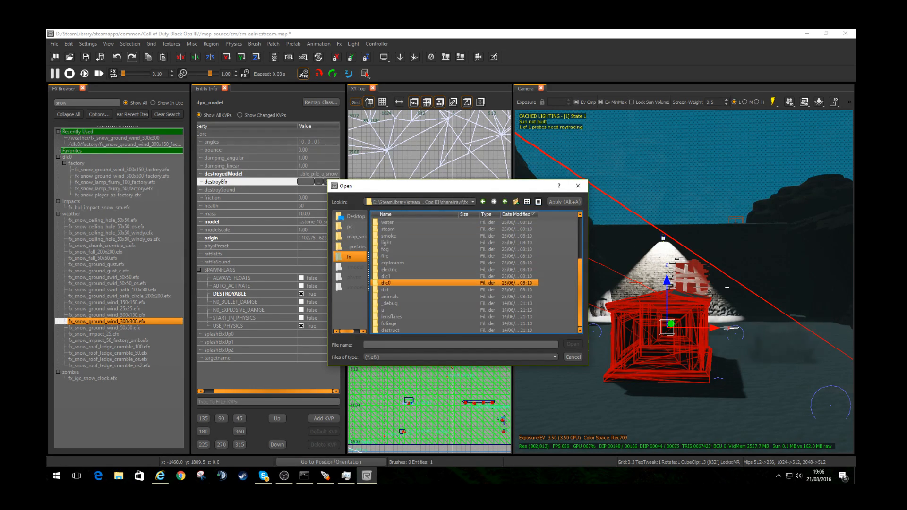
Step: Sort the effect folders by name and check the dlc1 castle folder for a suitable destroy effect
{"action": "left_click", "coordinate": [386, 215]}
{"action": "scroll", "coordinate": [389, 256], "scroll_direction": "up", "scroll_amount": 2}
{"action": "scroll", "coordinate": [390, 256], "scroll_direction": "up", "scroll_amount": 2}
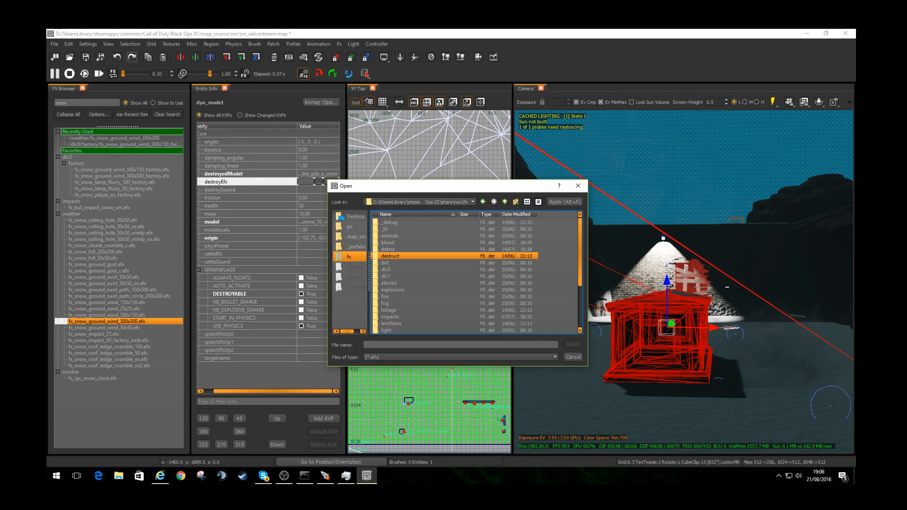
{"action": "scroll", "coordinate": [390, 256], "scroll_direction": "down", "scroll_amount": 1}
{"action": "double_click", "coordinate": [389, 256]}
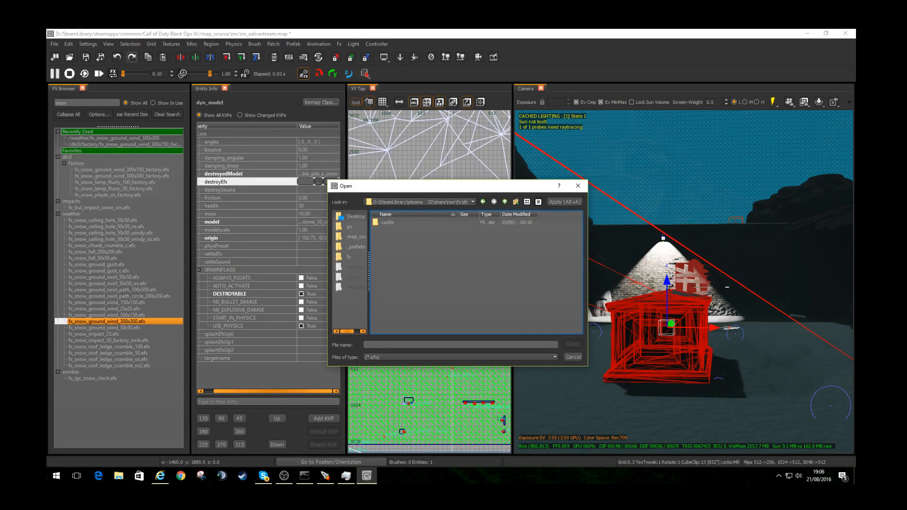
{"action": "double_click", "coordinate": [387, 222]}
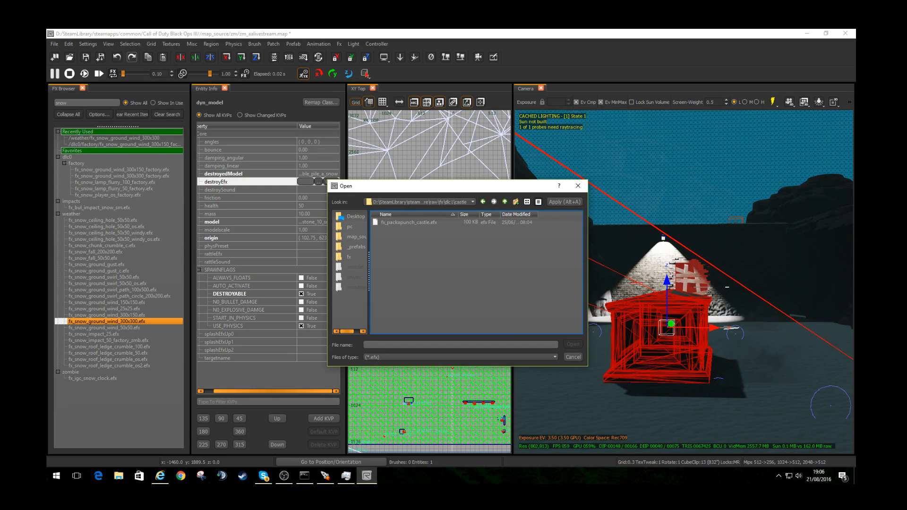
{"action": "left_click", "coordinate": [349, 256]}
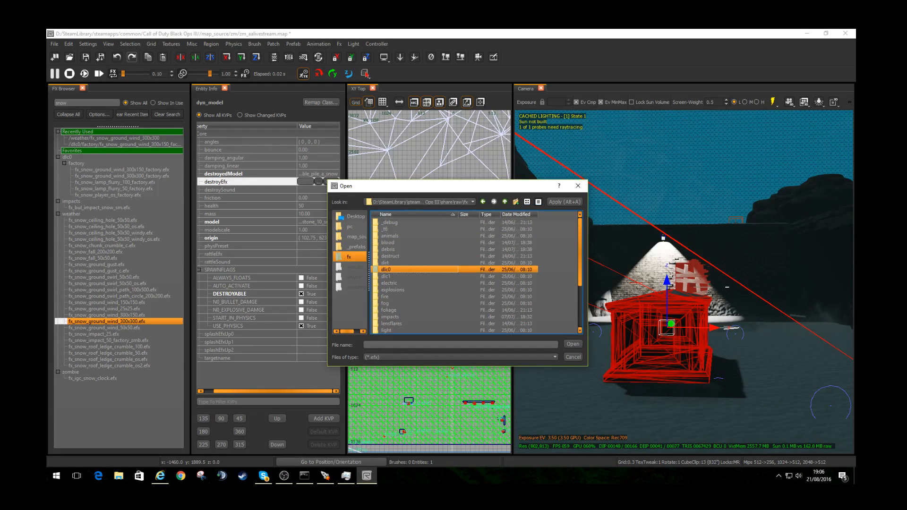
Step: Set the stone block's destroyEfx to fx_snow_ground_wind_300x300_factory.efx from the dlc0 factory folder
{"action": "double_click", "coordinate": [386, 269]}
{"action": "double_click", "coordinate": [388, 221]}
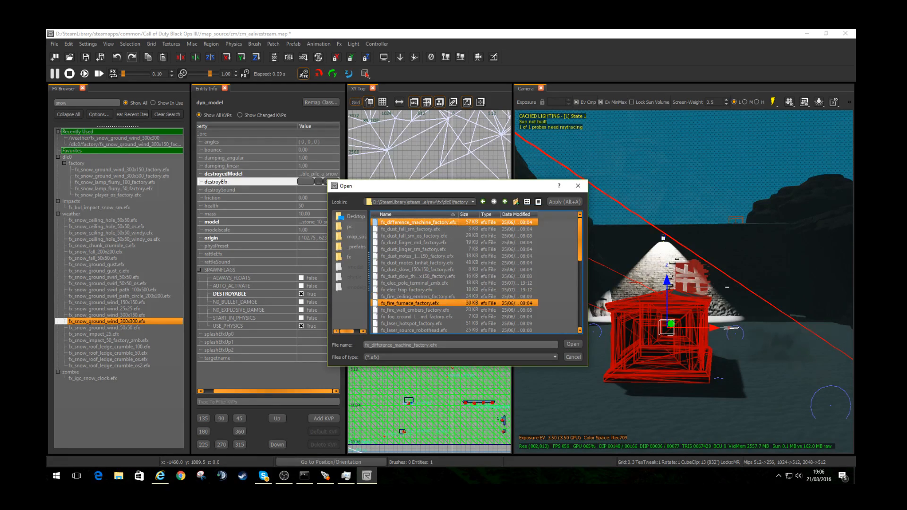
{"action": "scroll", "coordinate": [416, 309], "scroll_direction": "down", "scroll_amount": 2}
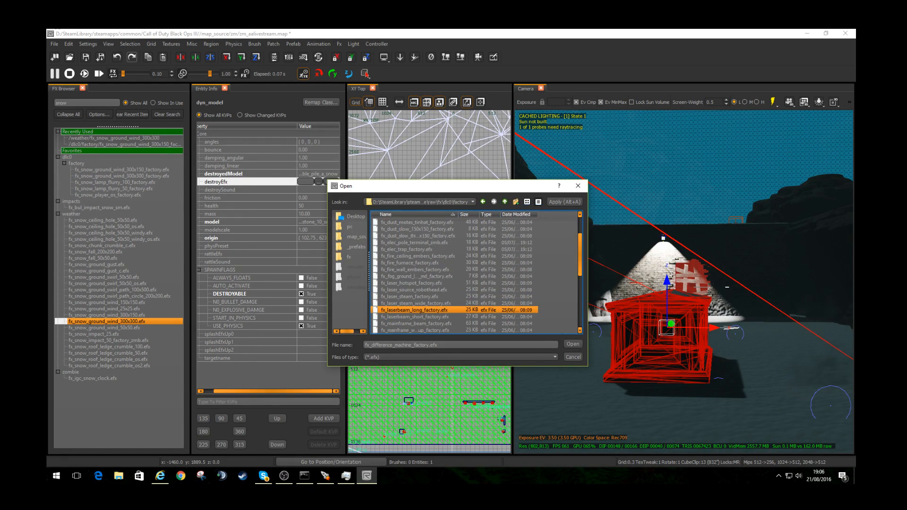
{"action": "scroll", "coordinate": [416, 304], "scroll_direction": "down", "scroll_amount": 2}
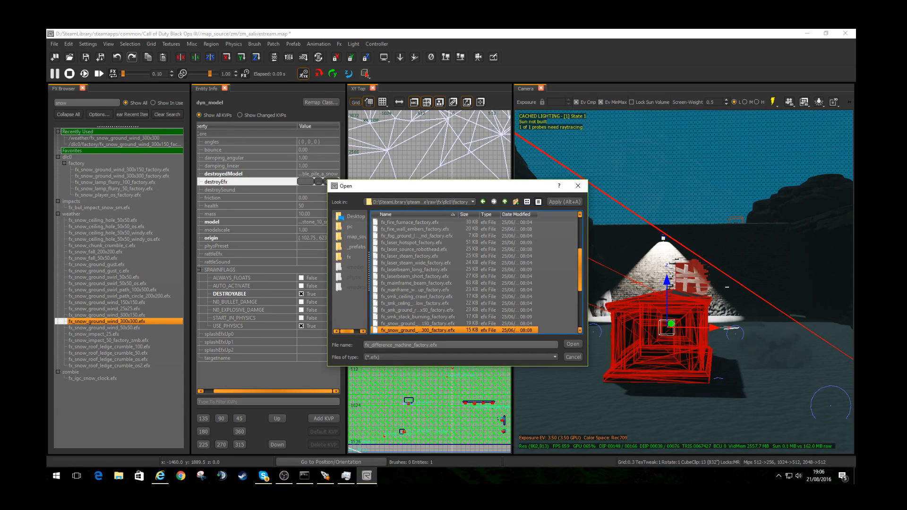
{"action": "double_click", "coordinate": [418, 329]}
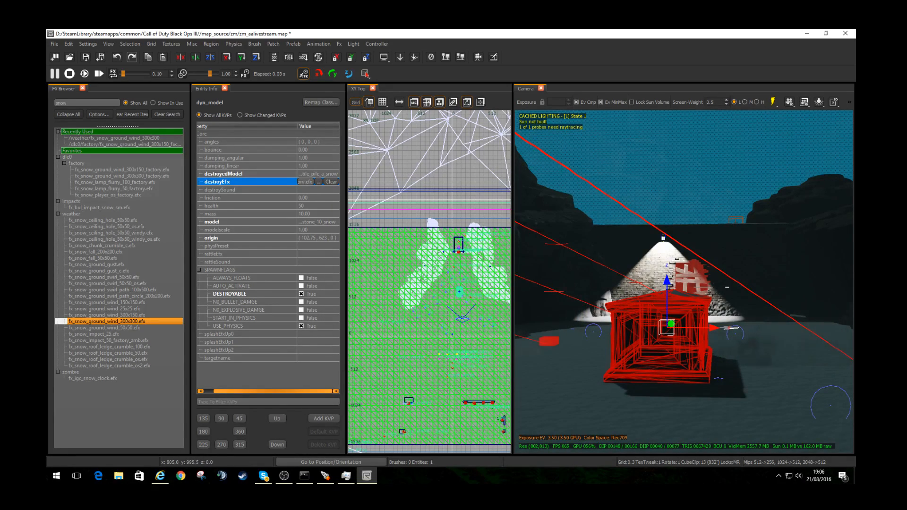
Step: Save the map and build its lighting at high (H) quality
{"action": "left_click", "coordinate": [85, 57]}
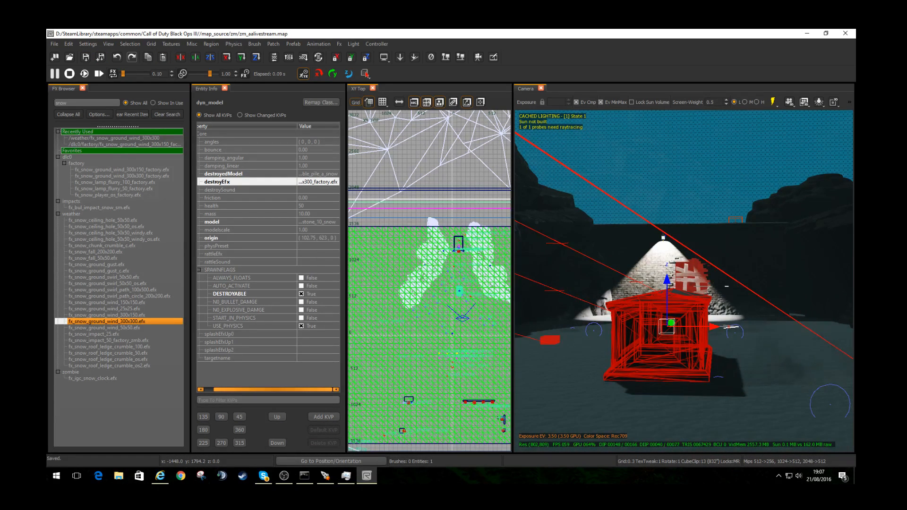
{"action": "left_click", "coordinate": [756, 102]}
{"action": "left_click", "coordinate": [771, 102]}
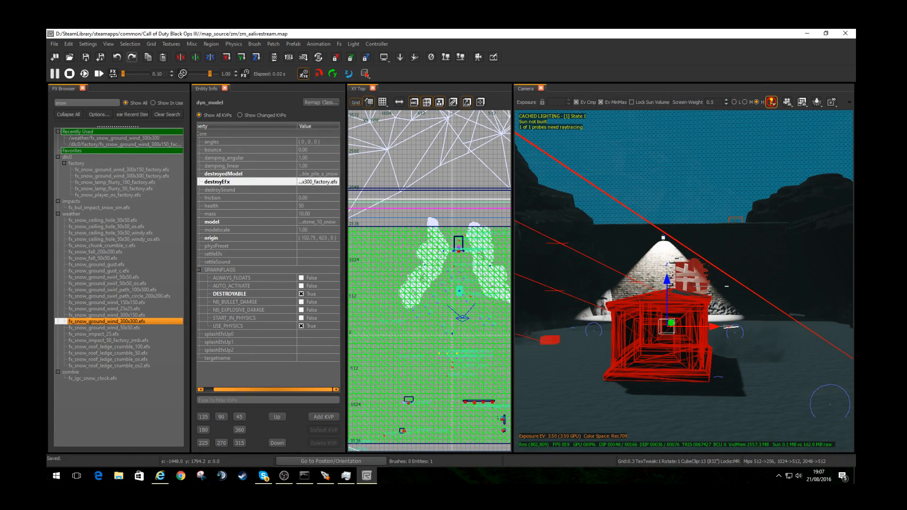
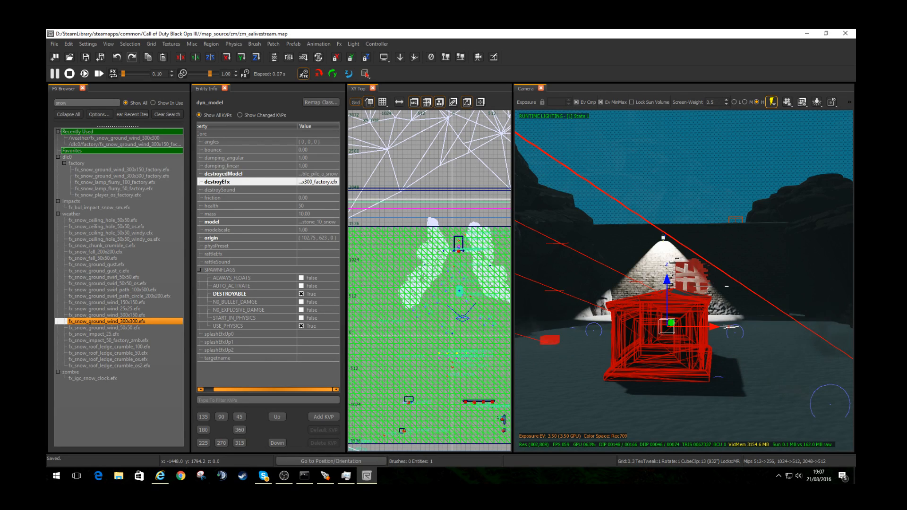
Step: Deselect the stone block and close the effects browser and the entity properties
{"action": "key", "text": "Escape"}
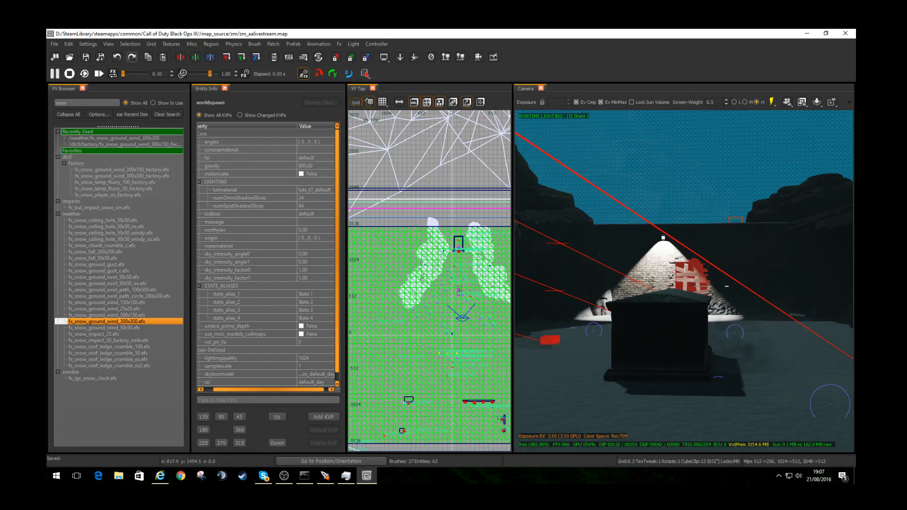
{"action": "key", "text": "f"}
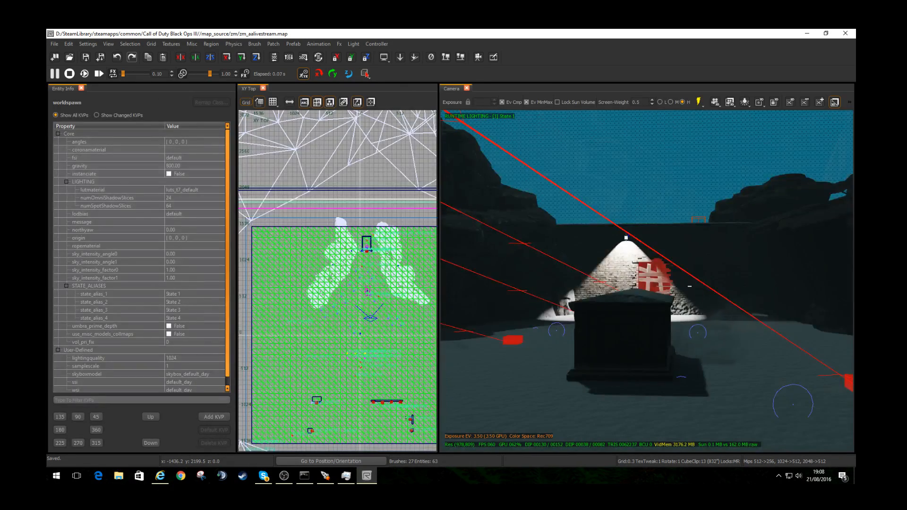
{"action": "key", "text": "n"}
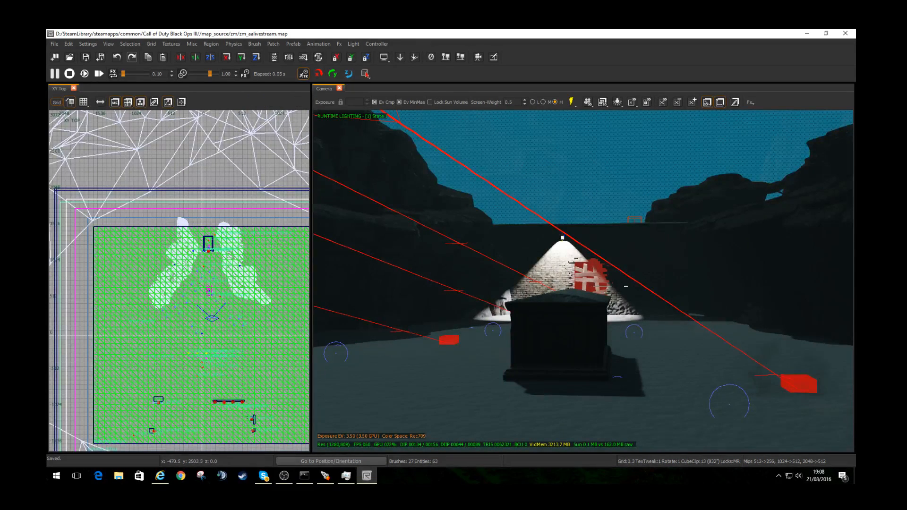
Step: List all favourite models and place a snowy p7_foliage_tree_pine model on the snow to the right of the stone block
{"action": "key", "text": "m"}
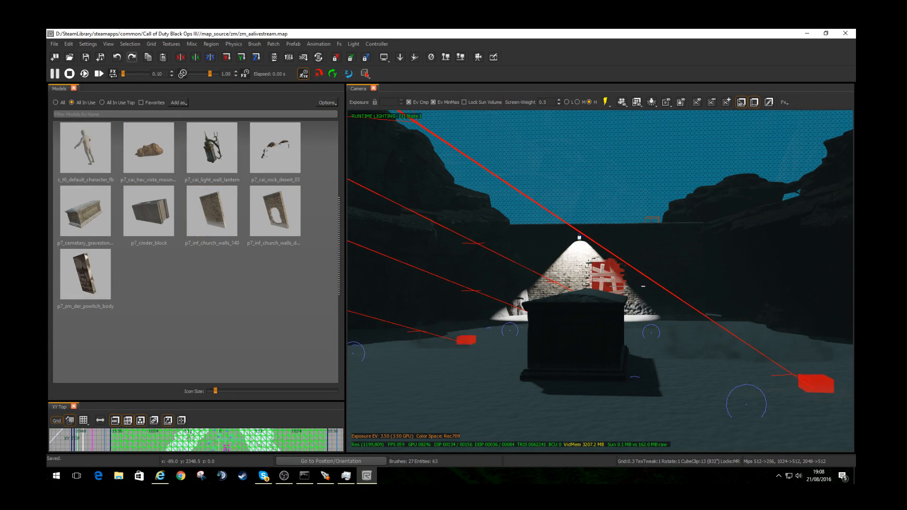
{"action": "left_click", "coordinate": [141, 103]}
{"action": "left_click", "coordinate": [56, 103]}
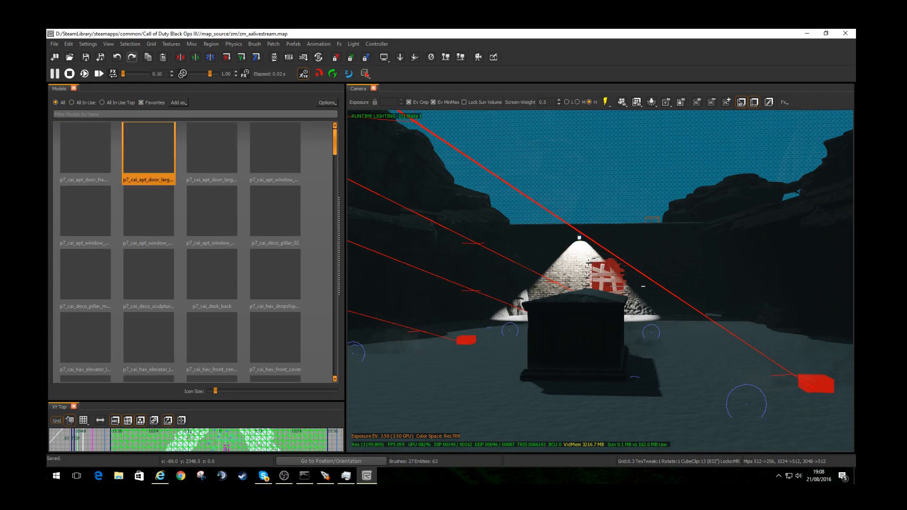
{"action": "scroll", "coordinate": [211, 267], "scroll_direction": "down", "scroll_amount": 10}
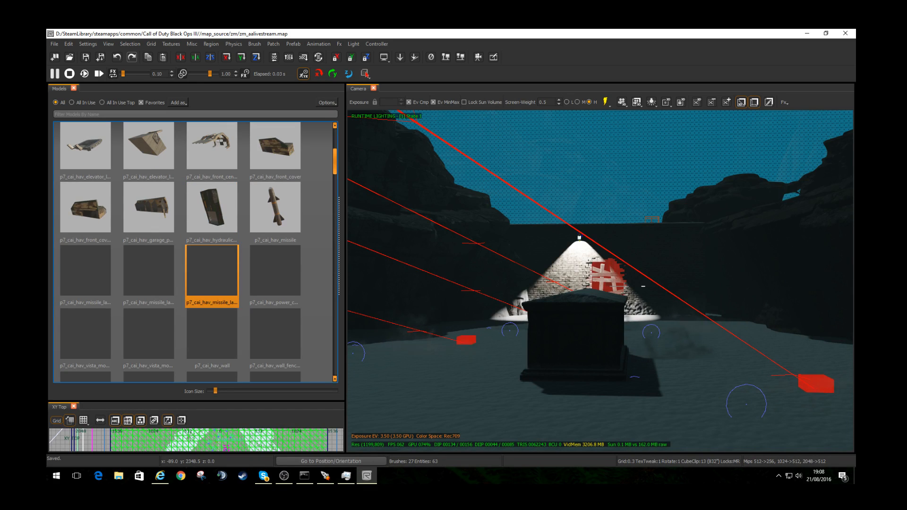
{"action": "scroll", "coordinate": [211, 267], "scroll_direction": "down", "scroll_amount": 3}
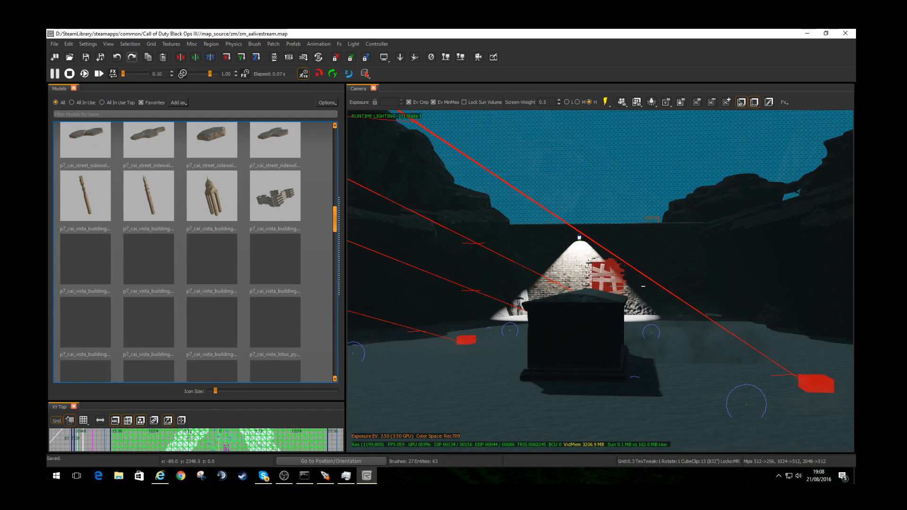
{"action": "scroll", "coordinate": [275, 260], "scroll_direction": "down", "scroll_amount": 3}
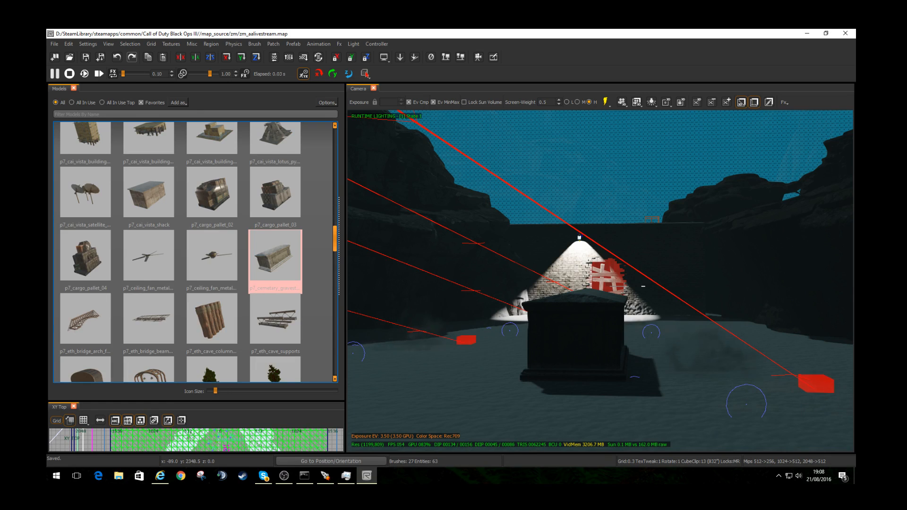
{"action": "scroll", "coordinate": [275, 260], "scroll_direction": "down", "scroll_amount": 3}
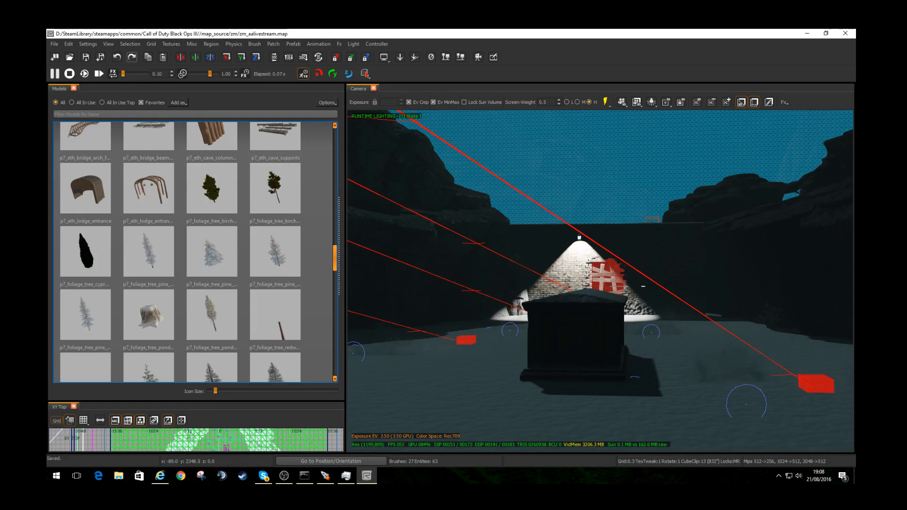
{"action": "left_click", "coordinate": [275, 253]}
{"action": "left_click_drag", "start_coordinate": [275, 252], "coordinate": [768, 357]}
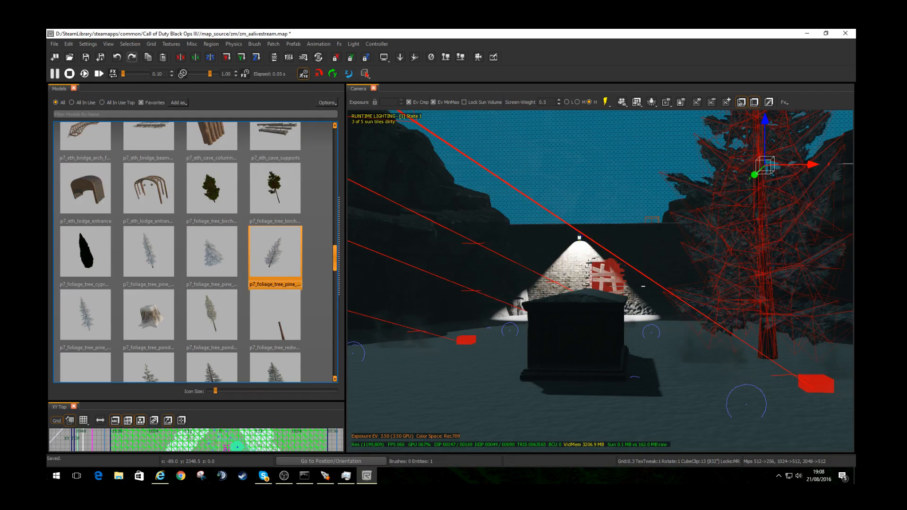
Step: Deselect the placed pine and put a second snowy p7_foliage_tree_pine variant on the open snow left of the stone block
{"action": "key", "text": "Escape"}
{"action": "right_click_drag", "start_coordinate": [543, 274], "coordinate": [416, 272]}
{"action": "left_click", "coordinate": [85, 314]}
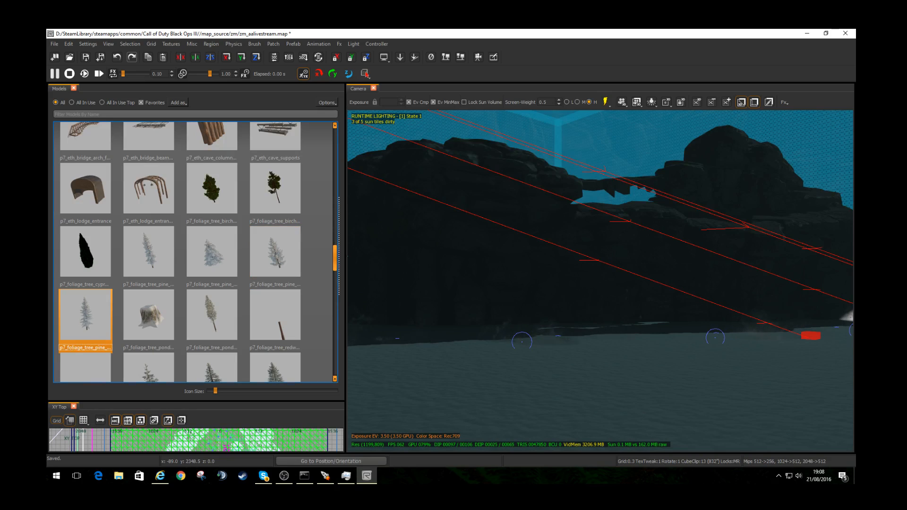
{"action": "left_click_drag", "start_coordinate": [85, 314], "coordinate": [522, 340]}
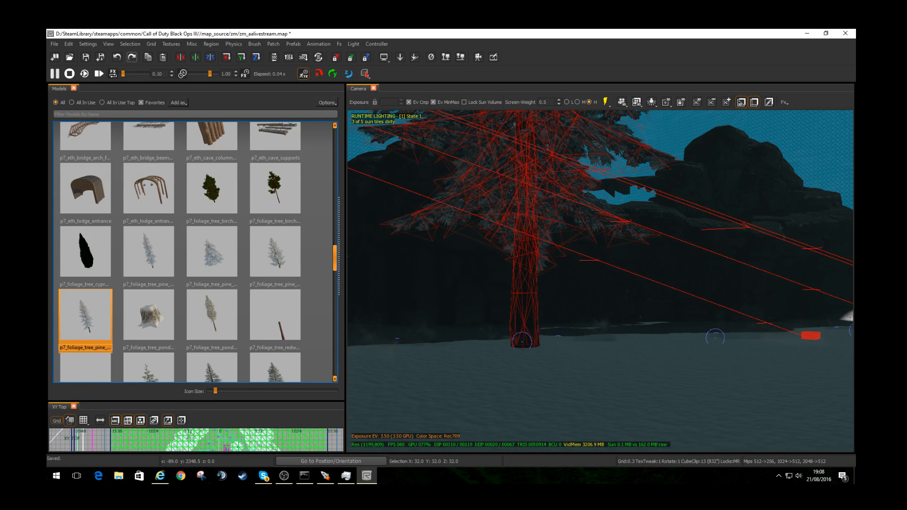
Step: Duplicate the new pine, spread the copies beside it on the snow using the enlarged top view, and deselect
{"action": "left_click_drag", "start_coordinate": [212, 401], "coordinate": [212, 228]}
{"action": "key", "text": "space"}
{"action": "mouse_move", "coordinate": [204, 372]}
{"action": "left_mouse_down"}
{"action": "mouse_move", "coordinate": [218, 339]}
{"action": "mouse_move", "coordinate": [170, 379]}
{"action": "left_mouse_up"}
{"action": "key", "text": "Escape"}
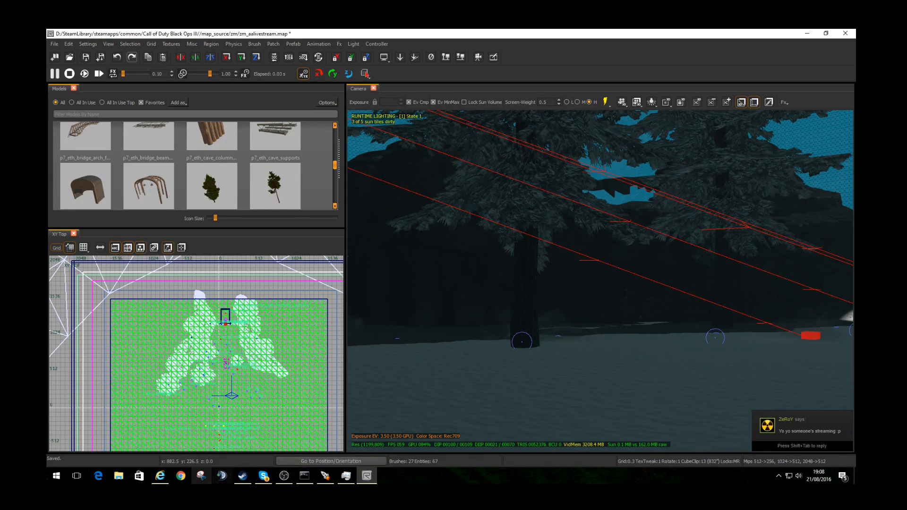
Step: Switch to the Steam chat, reply "yup your now on my stream lol" to the contact, and minimise the chat
{"action": "left_click", "coordinate": [242, 475]}
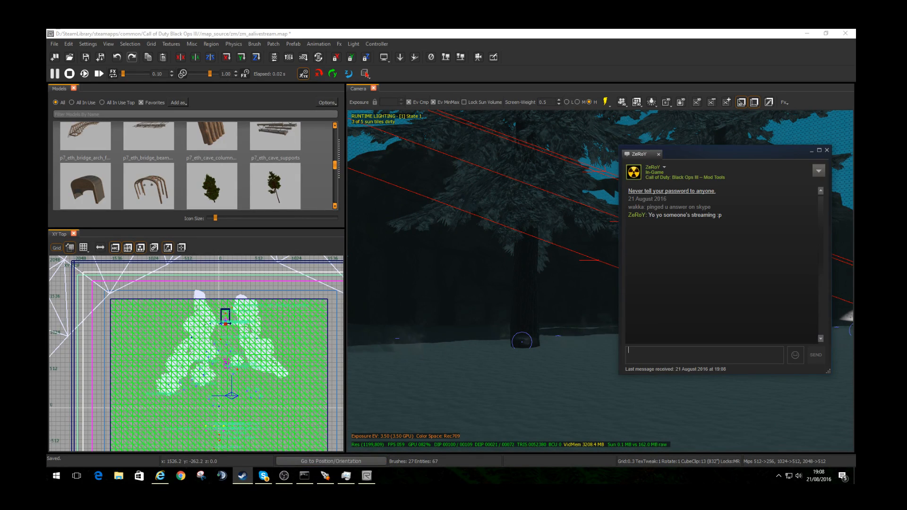
{"action": "type", "text": "yup"}
{"action": "type", "text": "your now on my stream lol"}
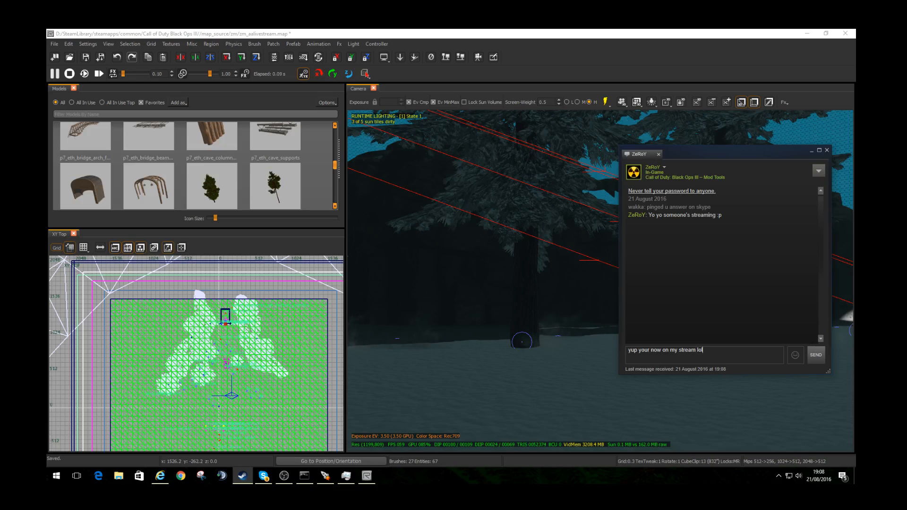
{"action": "key", "text": "Return"}
{"action": "left_click", "coordinate": [812, 150]}
Step: Try placing a sparse snowy p7_foliage_tree_spruce model on the snow beside the pines, and delete it
{"action": "right_click_drag", "start_coordinate": [600, 282], "coordinate": [453, 284]}
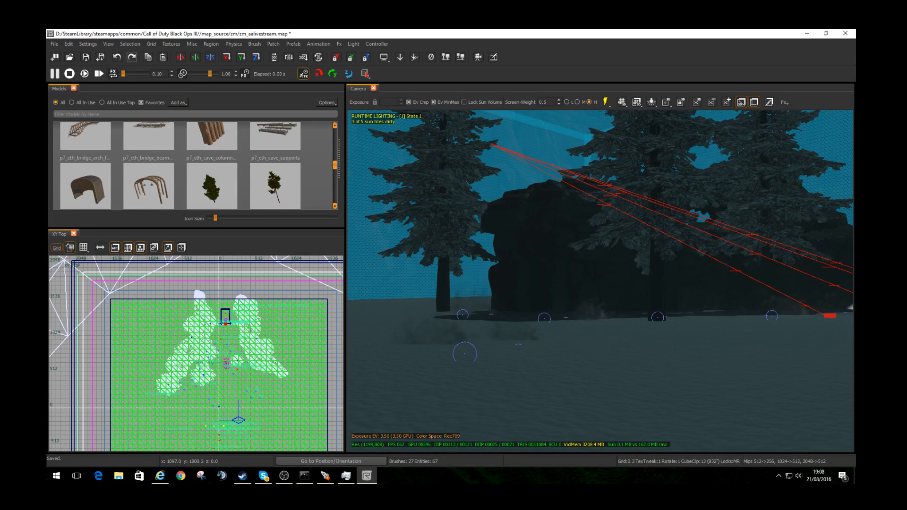
{"action": "left_click_drag", "start_coordinate": [196, 230], "coordinate": [196, 395]}
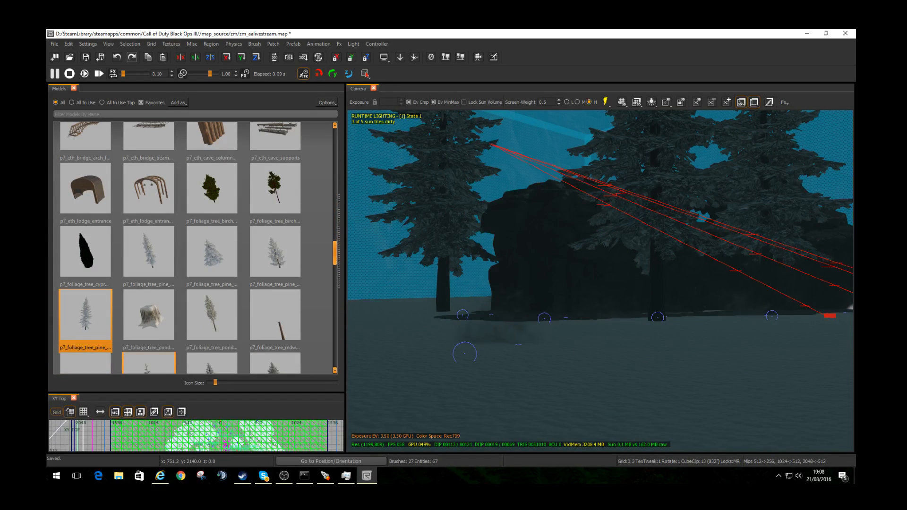
{"action": "scroll", "coordinate": [148, 189], "scroll_direction": "down", "scroll_amount": 3}
{"action": "left_click", "coordinate": [149, 189]}
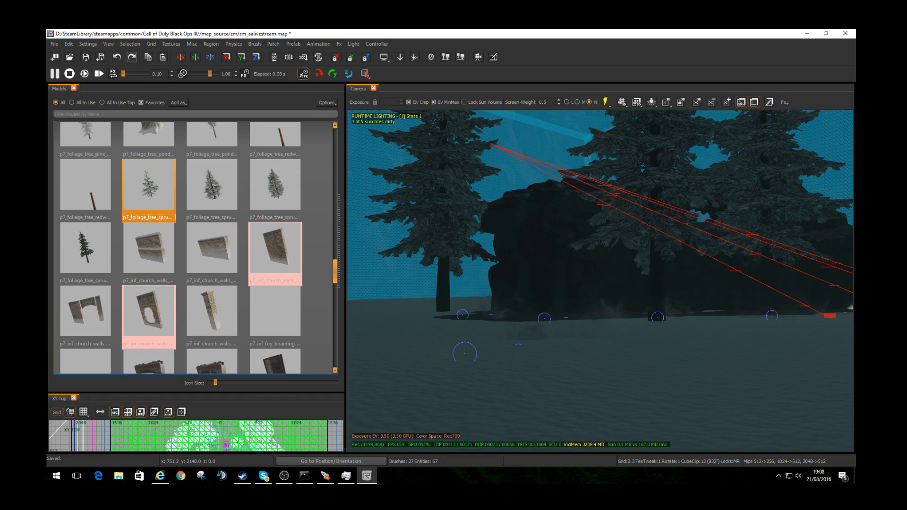
{"action": "left_click_drag", "start_coordinate": [148, 188], "coordinate": [378, 315]}
{"action": "key", "text": "BackSpace"}
{"action": "left_click", "coordinate": [443, 246], "text": "shift"}
{"action": "left_click", "coordinate": [656, 245], "text": "shift"}
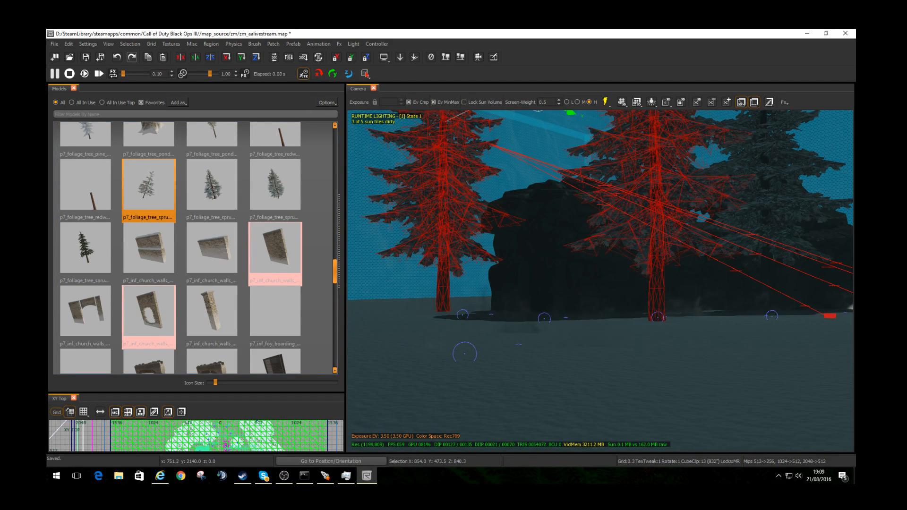
{"action": "left_click", "coordinate": [766, 236], "text": "shift"}
{"action": "right_click_drag", "start_coordinate": [766, 236], "coordinate": [831, 236]}
{"action": "key", "text": "Escape"}
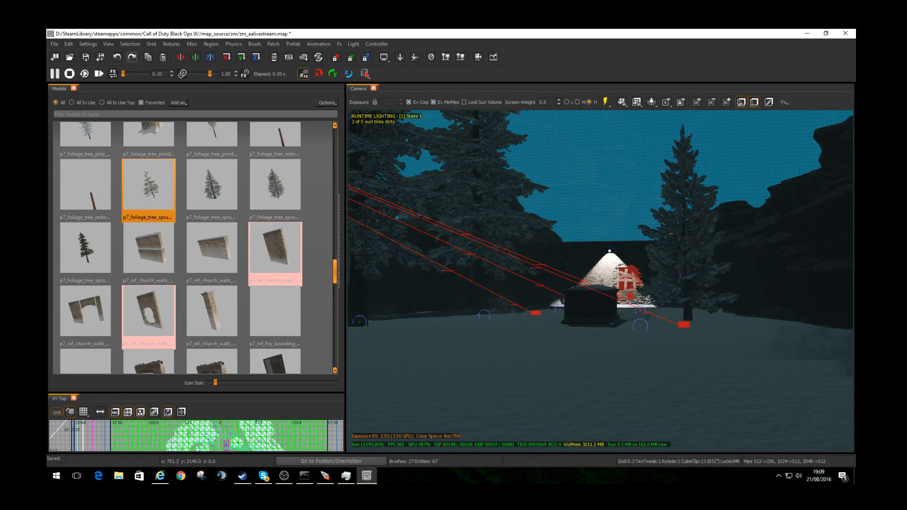
Step: Place a dense p7_foliage_tree_spruce model on the snow to the right of the existing pine, lower it slightly, and deselect
{"action": "left_click", "coordinate": [274, 186]}
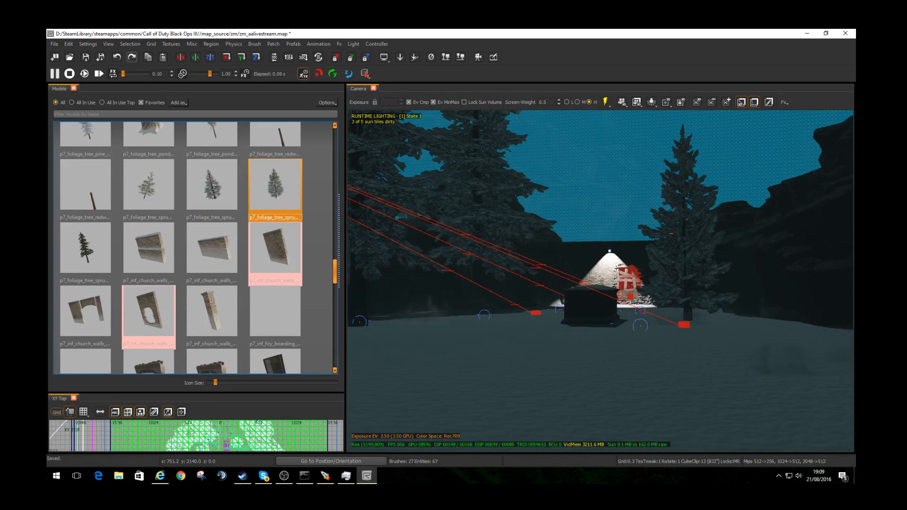
{"action": "left_click_drag", "start_coordinate": [275, 187], "coordinate": [832, 331]}
{"action": "right_click_drag", "start_coordinate": [831, 331], "coordinate": [850, 227]}
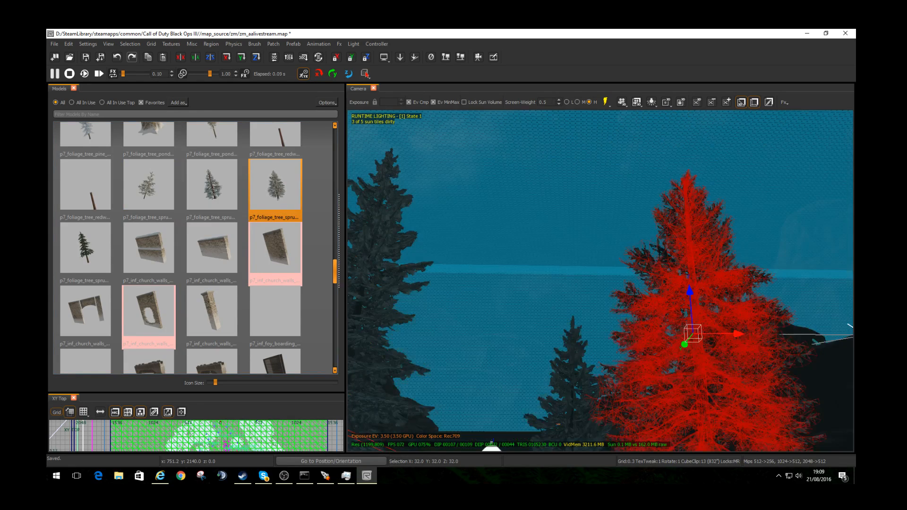
{"action": "left_click_drag", "start_coordinate": [689, 291], "coordinate": [690, 303]}
{"action": "right_click_drag", "start_coordinate": [690, 302], "coordinate": [676, 272]}
{"action": "key", "text": "Escape"}
Step: Select the snowflake-textured weather volume enclosing the map and open its entity properties
{"action": "key", "text": "w"}
{"action": "key", "text": "p"}
{"action": "key", "text": "w"}
{"action": "key", "text": "s"}
{"action": "key", "text": "l"}
{"action": "key", "text": "p"}
{"action": "key", "text": "l"}
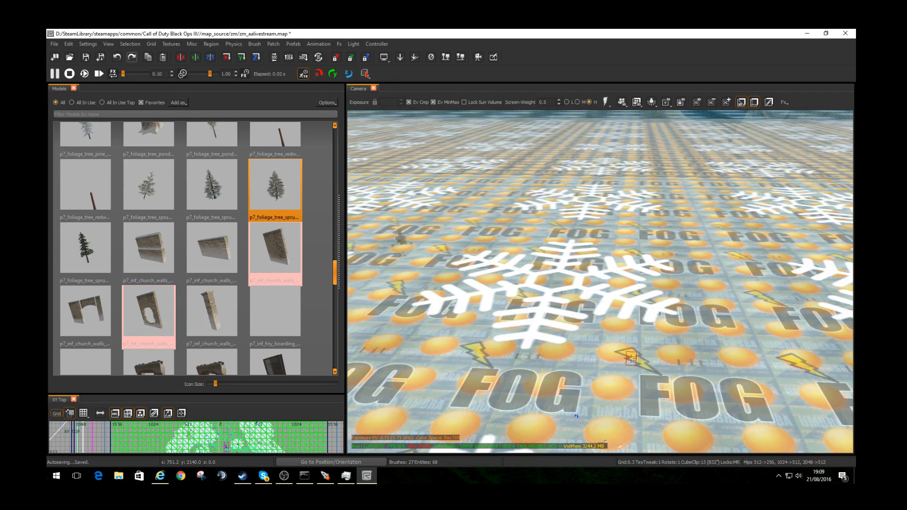
{"action": "left_click", "coordinate": [600, 282], "text": "shift"}
{"action": "key", "text": "n"}
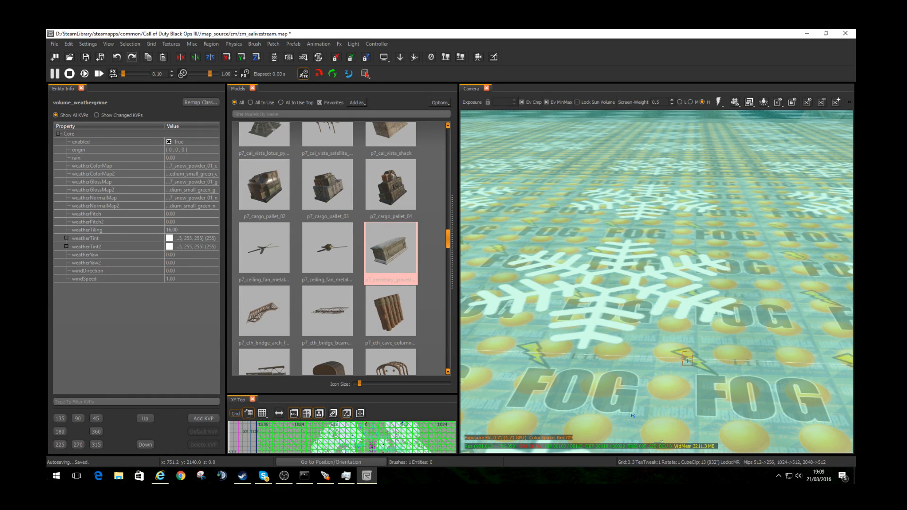
Step: Set the weather volume's weatherPitch to 3.00 and weatherPitch2 to 4.00
{"action": "left_click", "coordinate": [189, 214]}
{"action": "left_click", "coordinate": [215, 212]}
{"action": "left_click", "coordinate": [216, 212]}
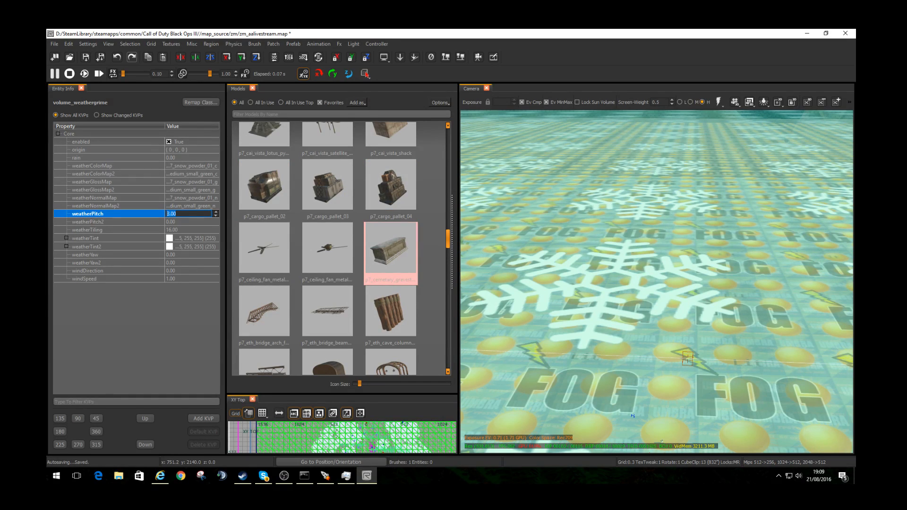
{"action": "left_click", "coordinate": [189, 222]}
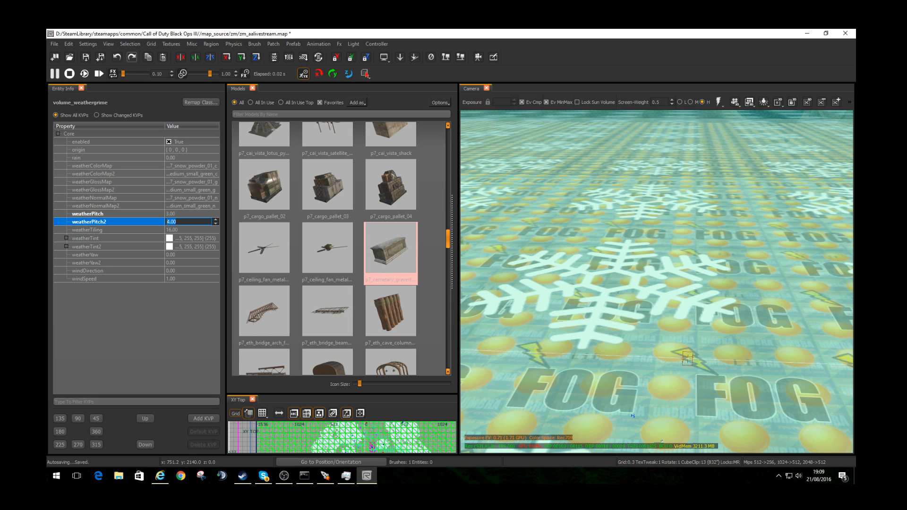
Step: Set the weather volume's windSpeed to 5.00 and both weatherYaw and weatherYaw2 to 1.00
{"action": "left_click", "coordinate": [189, 271]}
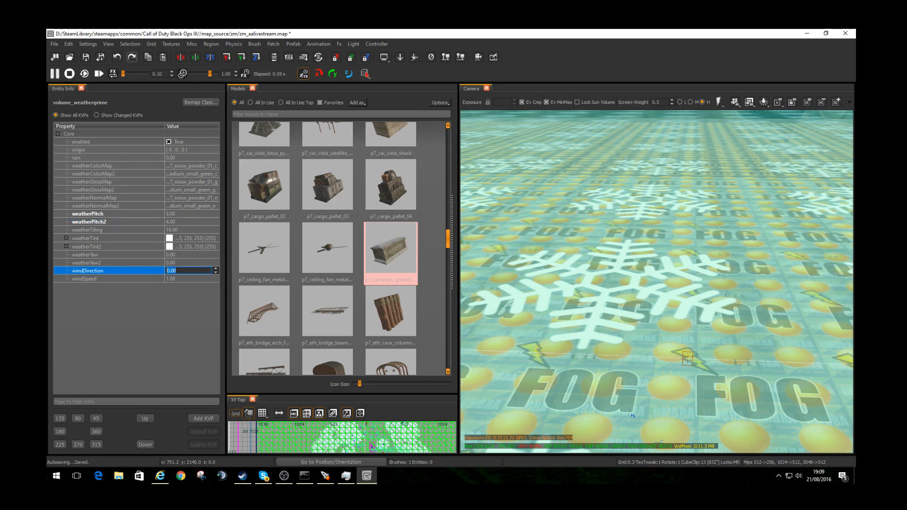
{"action": "left_click", "coordinate": [189, 279]}
{"action": "left_click", "coordinate": [212, 271]}
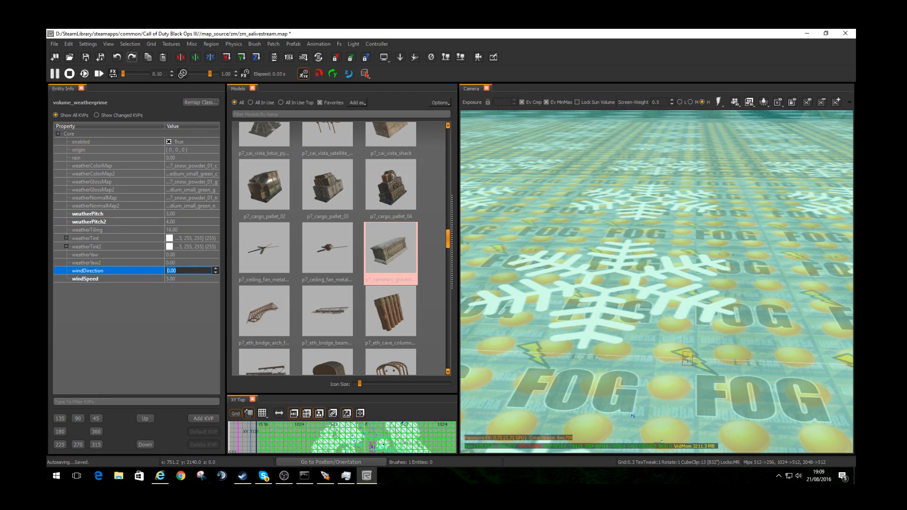
{"action": "left_click", "coordinate": [212, 262]}
{"action": "left_click", "coordinate": [215, 261]}
{"action": "left_click", "coordinate": [213, 254]}
{"action": "left_click", "coordinate": [215, 253]}
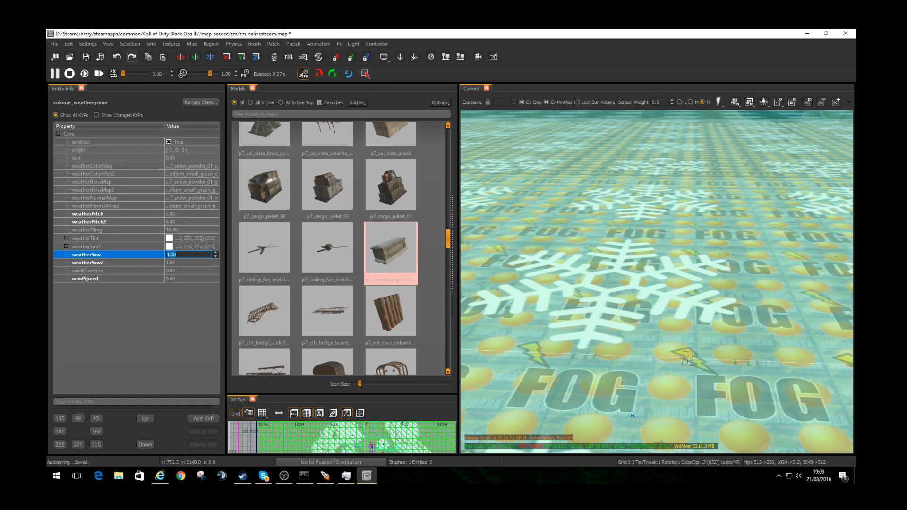
Step: Set the weather volume's rain to 1.00, save the map and deselect the volume
{"action": "left_click", "coordinate": [189, 158]}
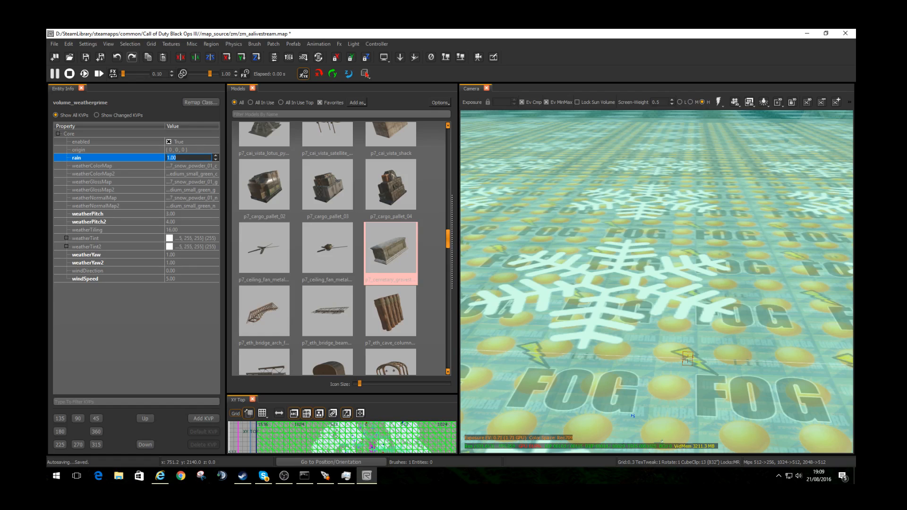
{"action": "left_click", "coordinate": [85, 57]}
{"action": "key", "text": "Escape"}
Step: Preview the trees, stone block and lamp-lit brick wall in game view with runtime lighting
{"action": "key", "text": "w"}
{"action": "mouse_move", "coordinate": [657, 281]}
{"action": "right_mouse_down"}
{"action": "mouse_move", "coordinate": [656, 330]}
{"action": "mouse_move", "coordinate": [657, 281]}
{"action": "mouse_move", "coordinate": [510, 281]}
{"action": "mouse_move", "coordinate": [656, 281]}
{"action": "right_mouse_up"}
{"action": "key", "text": "s"}
{"action": "key", "text": "F6"}
{"action": "key", "text": "p"}
{"action": "key", "text": "w"}
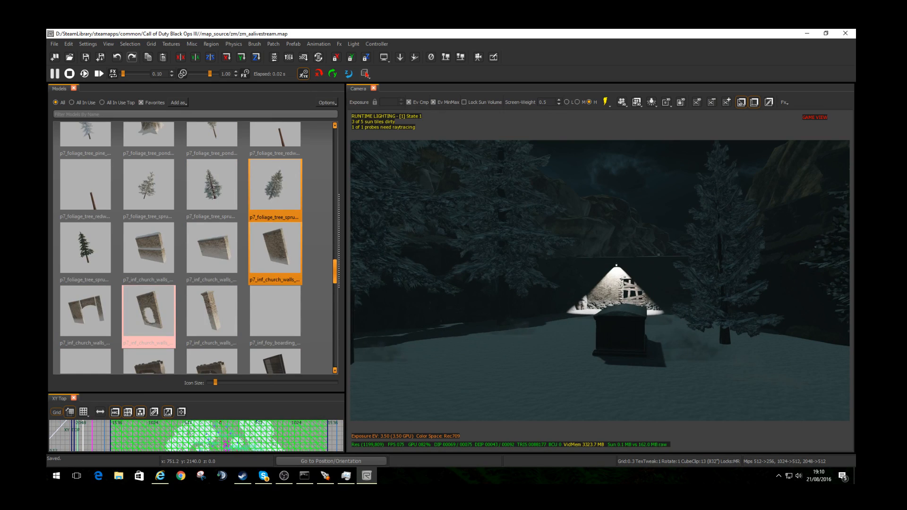
{"action": "scroll", "coordinate": [212, 251], "scroll_direction": "down", "scroll_amount": 3}
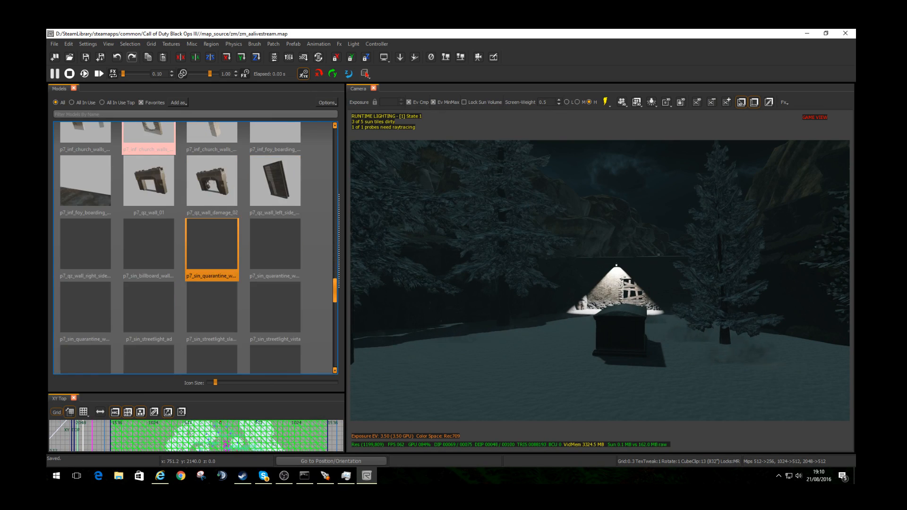
{"action": "right_click_drag", "start_coordinate": [600, 280], "coordinate": [604, 191]}
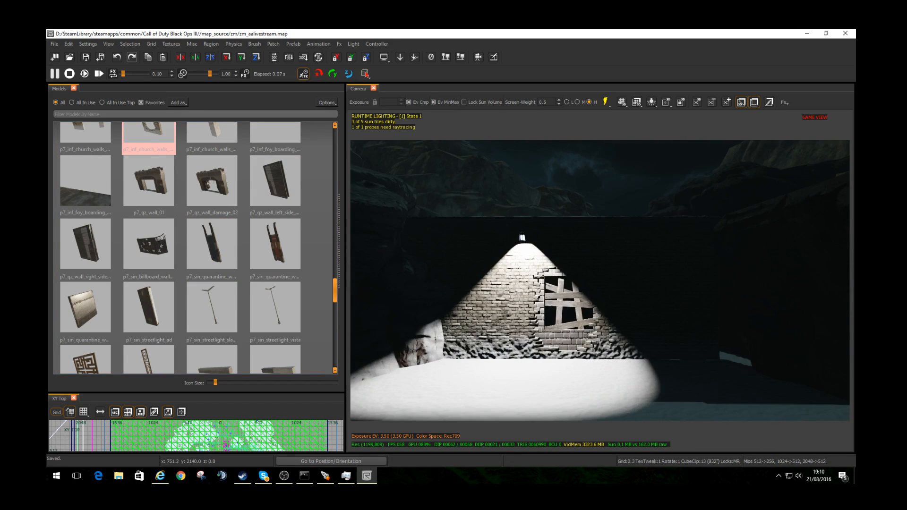
Step: Replace the model browser with the entity browser, examine the Scene bundles under P7, Fxanim_Zm, Factory, and close it
{"action": "left_click", "coordinate": [73, 89]}
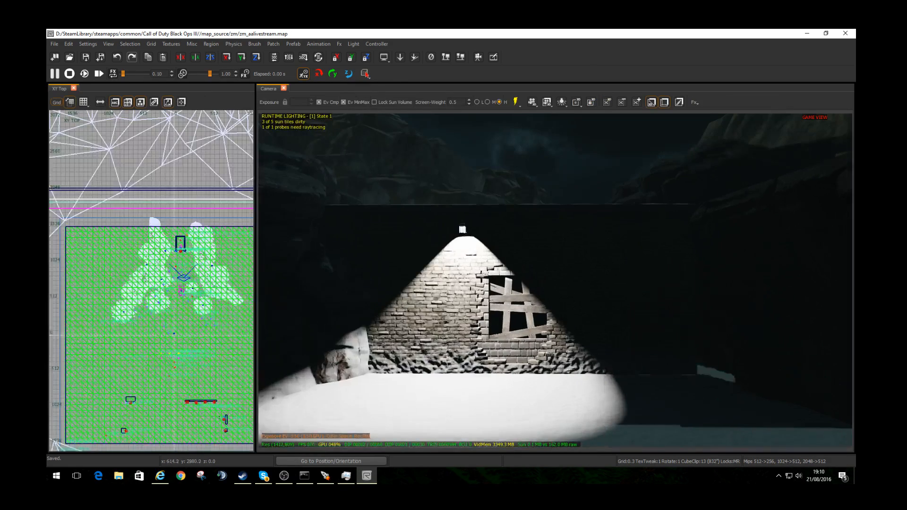
{"action": "key", "text": "b"}
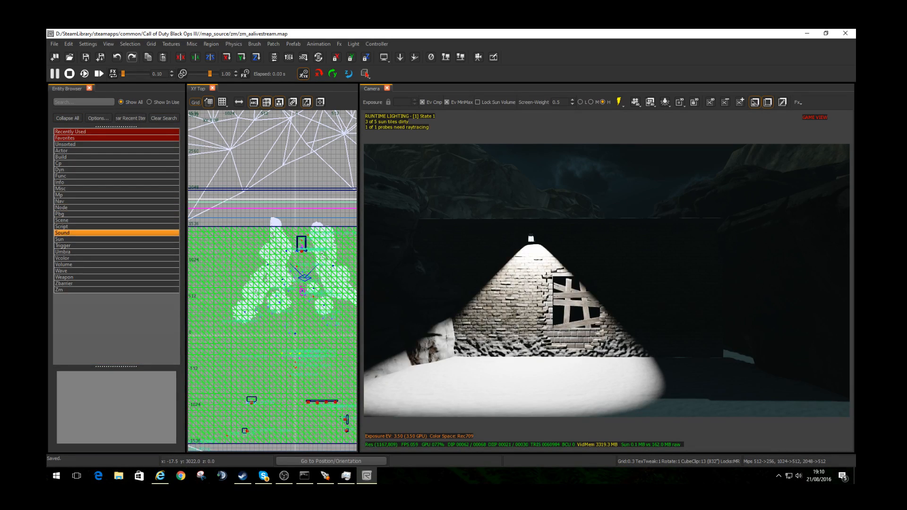
{"action": "left_click", "coordinate": [94, 227]}
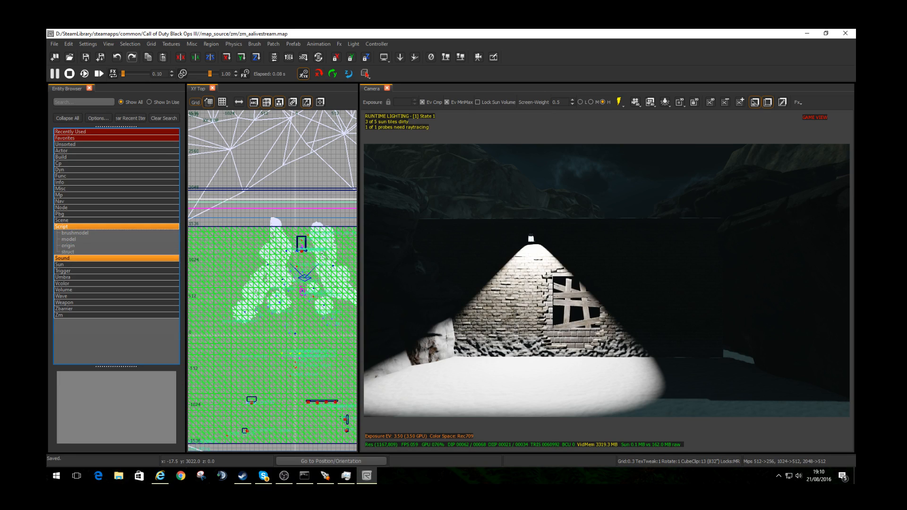
{"action": "left_click", "coordinate": [94, 220]}
{"action": "left_click", "coordinate": [94, 226]}
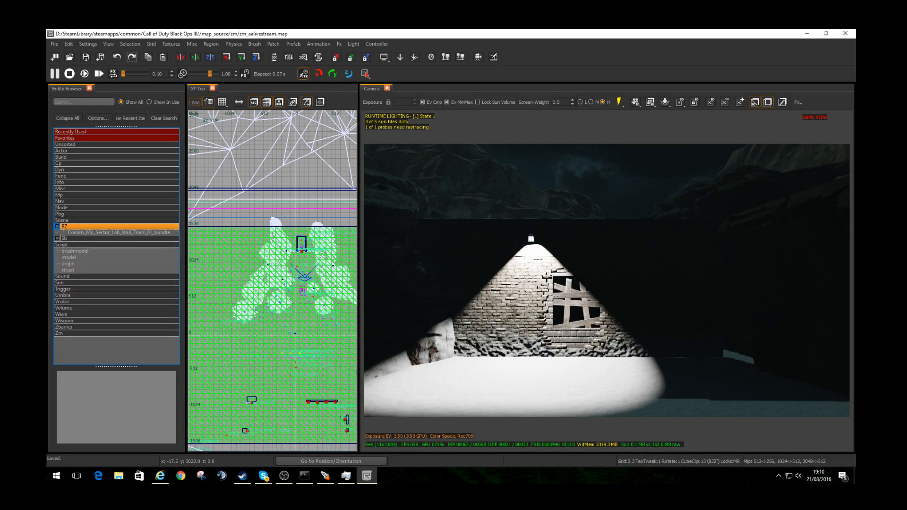
{"action": "left_click", "coordinate": [64, 239]}
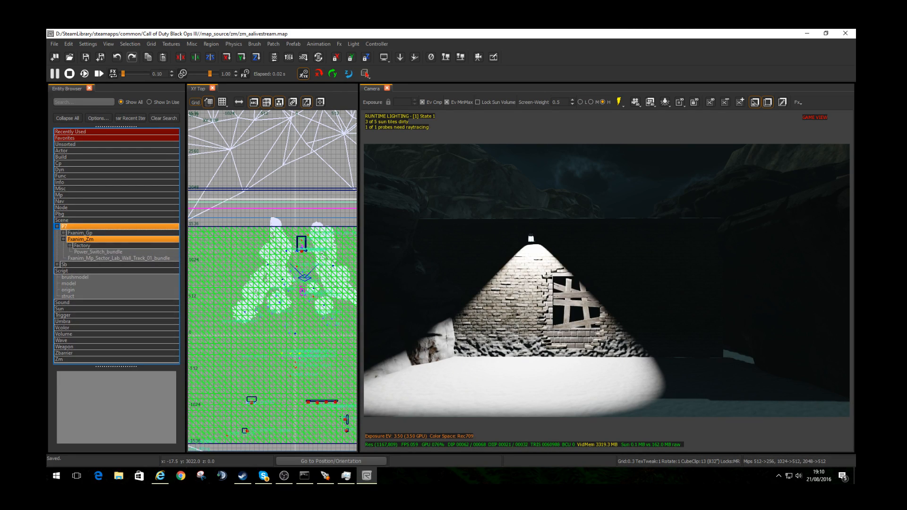
{"action": "left_click", "coordinate": [70, 246]}
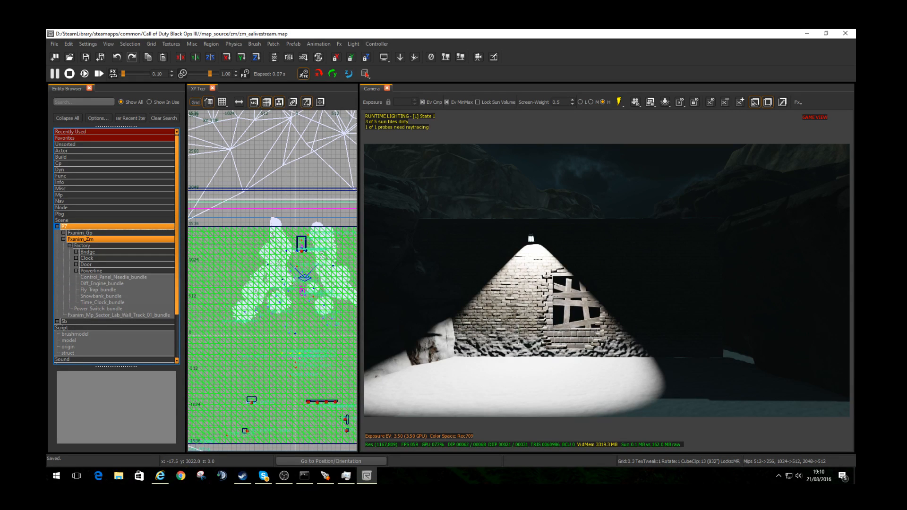
{"action": "key", "text": "b"}
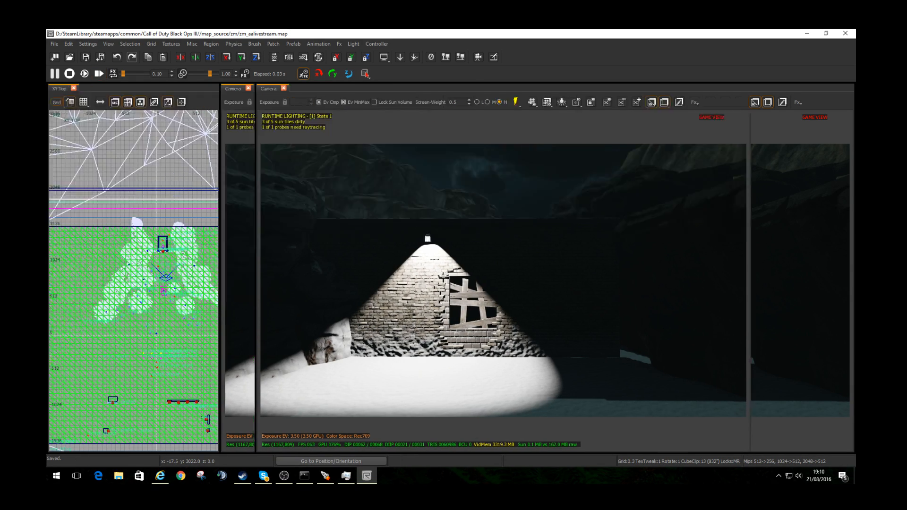
Step: Search the complete model library for "flag" with the favourites filter off, and enlarge the model browser to examine the flags
{"action": "key", "text": "m"}
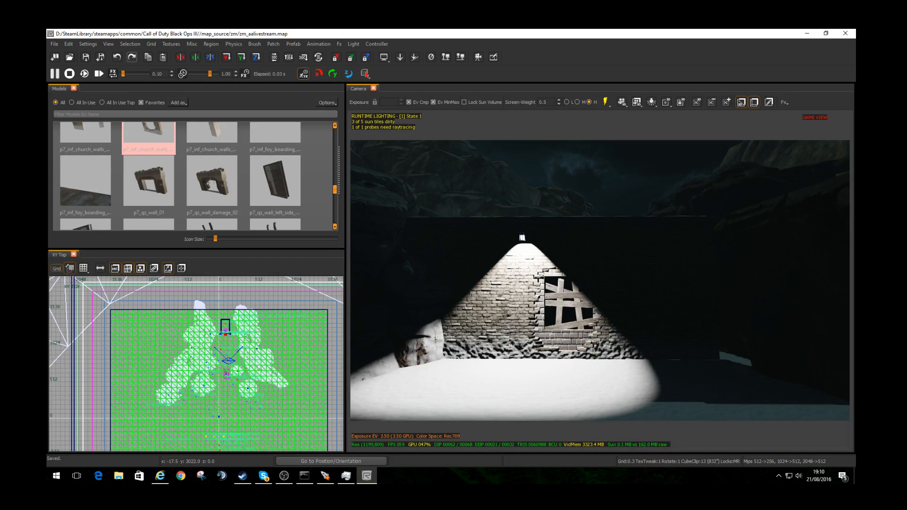
{"action": "type", "text": "flag"}
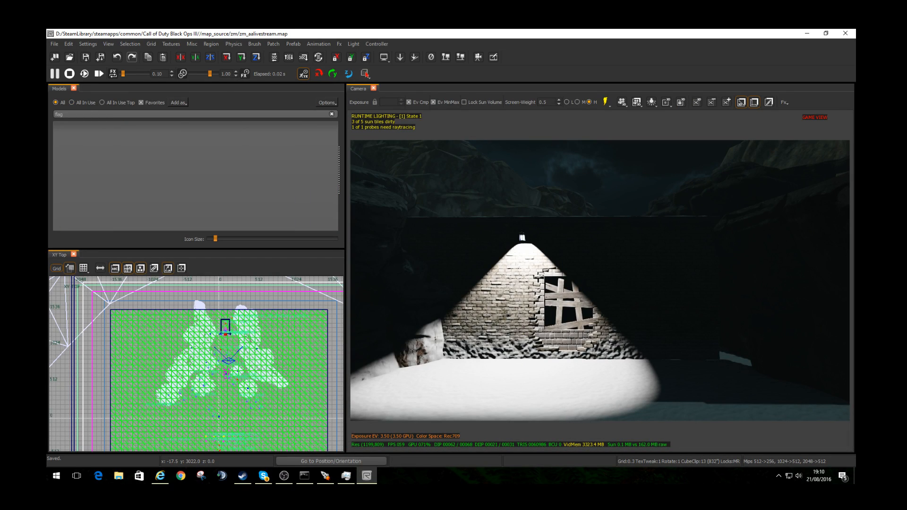
{"action": "left_click", "coordinate": [141, 103]}
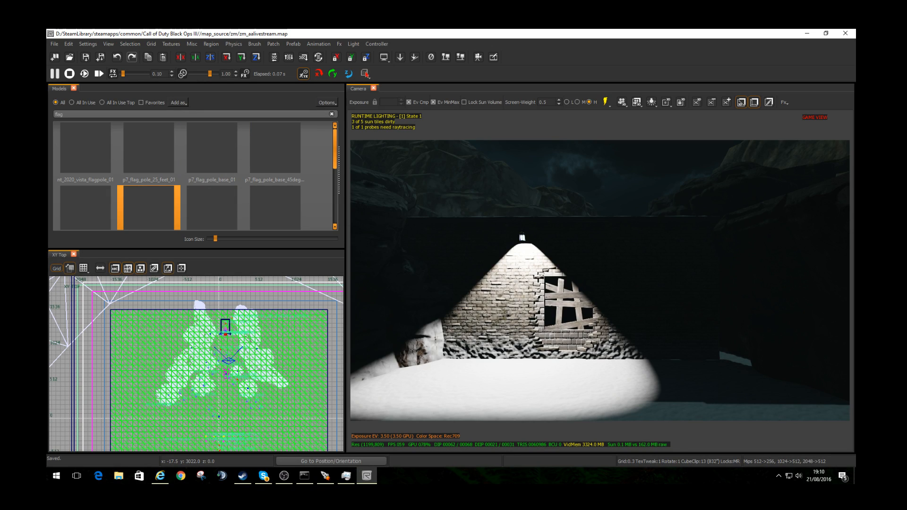
{"action": "left_click_drag", "start_coordinate": [160, 248], "coordinate": [160, 314]}
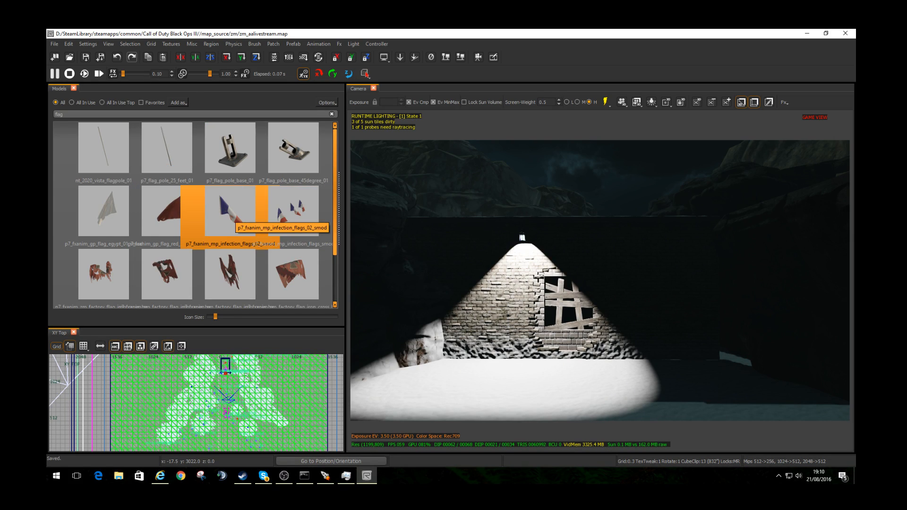
{"action": "right_click_drag", "start_coordinate": [567, 284], "coordinate": [425, 324]}
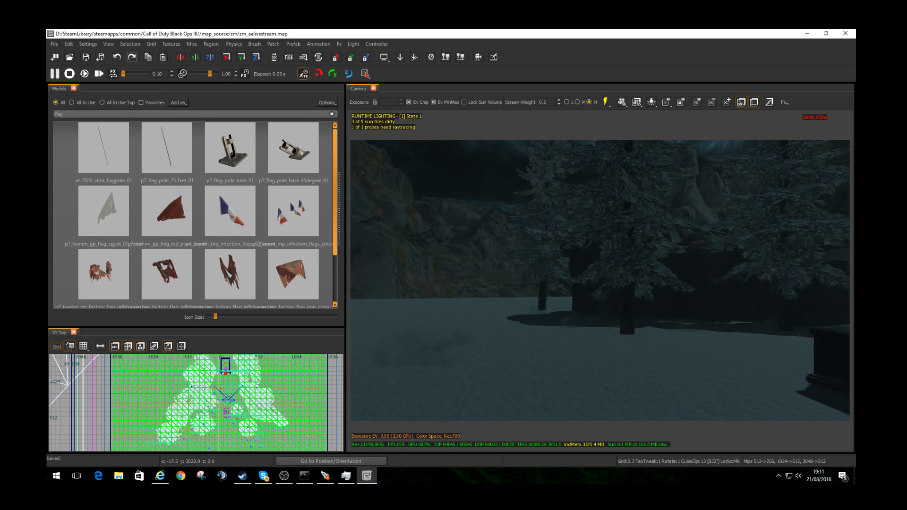
Step: Place the p7_flag_pole_base_01 model on the open snow in front of the trees and deselect it
{"action": "left_click", "coordinate": [230, 153]}
{"action": "left_click_drag", "start_coordinate": [230, 154], "coordinate": [528, 353]}
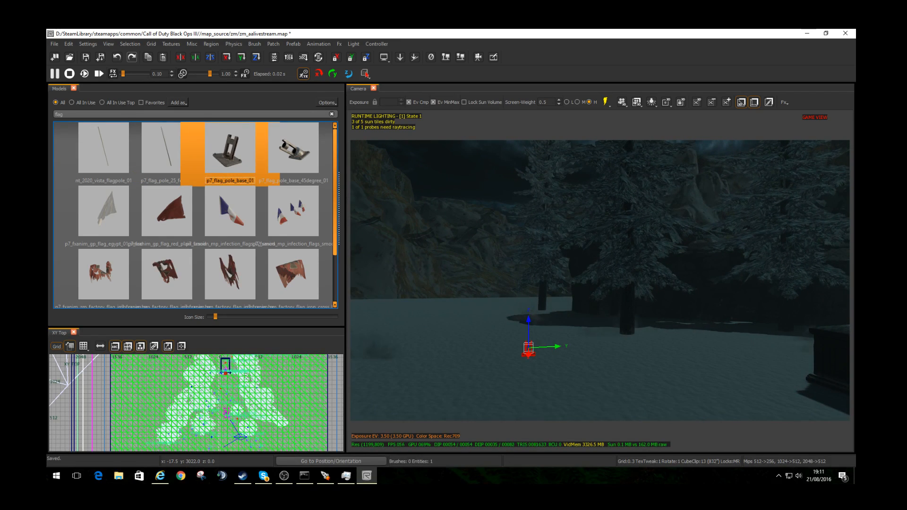
{"action": "key", "text": "Escape"}
Step: Place the nt_2020_vista_flagpole_01 model and move it in the top view so it stands centred in the flag pole base
{"action": "left_click", "coordinate": [103, 151]}
{"action": "left_click_drag", "start_coordinate": [103, 151], "coordinate": [532, 243]}
{"action": "scroll", "coordinate": [201, 382], "scroll_direction": "up", "scroll_amount": 5}
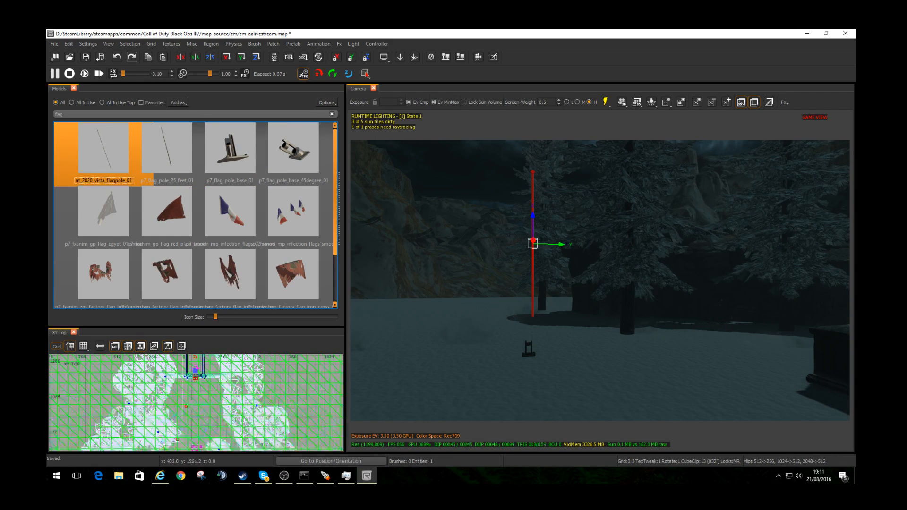
{"action": "left_click_drag", "start_coordinate": [195, 327], "coordinate": [196, 213]}
{"action": "left_click_drag", "start_coordinate": [140, 371], "coordinate": [210, 373]}
{"action": "scroll", "coordinate": [221, 373], "scroll_direction": "up", "scroll_amount": 9}
{"action": "left_click_drag", "start_coordinate": [145, 369], "coordinate": [274, 368]}
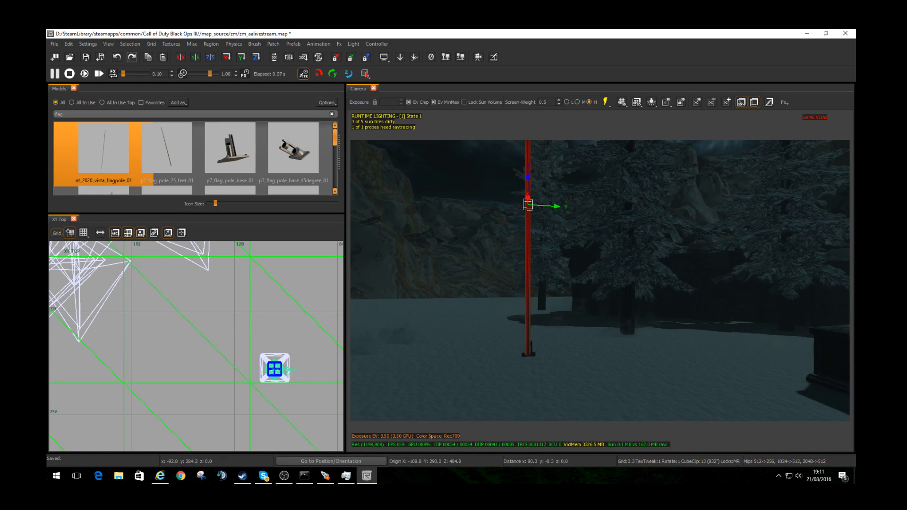
{"action": "scroll", "coordinate": [280, 369], "scroll_direction": "up", "scroll_amount": 3}
{"action": "key", "text": "Escape"}
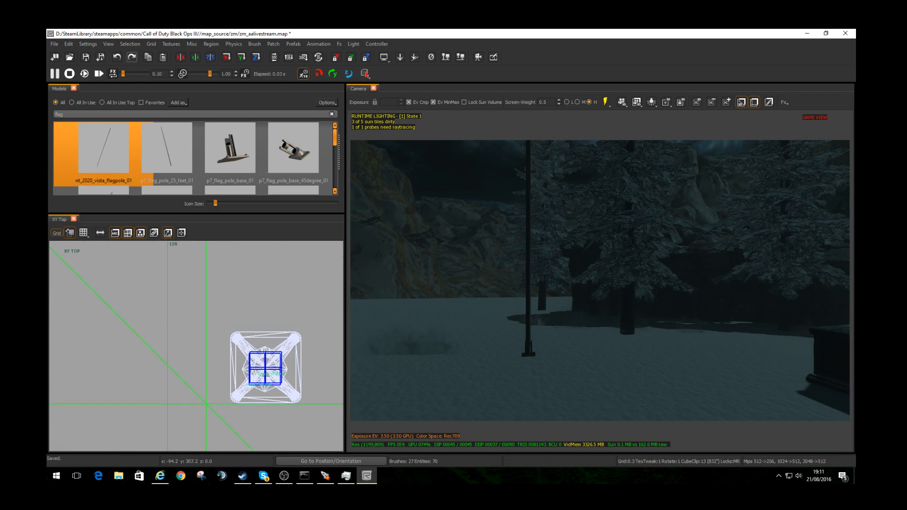
Step: Try to add the blue, white and red p7_fxanim_mp_infection_flags_02 model at the flagpole, dismissing each warning
{"action": "left_click_drag", "start_coordinate": [256, 213], "coordinate": [257, 320]}
{"action": "left_click", "coordinate": [231, 217]}
{"action": "double_click", "coordinate": [231, 217]}
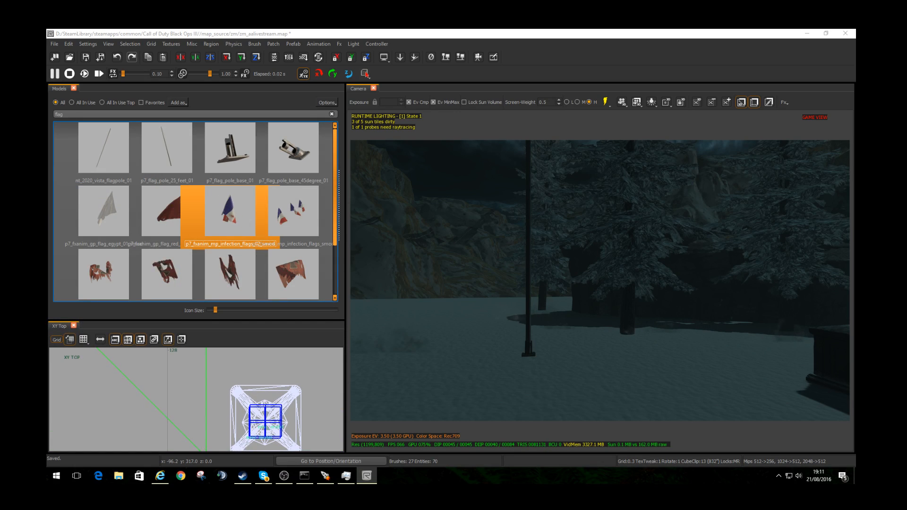
{"action": "key", "text": "Return"}
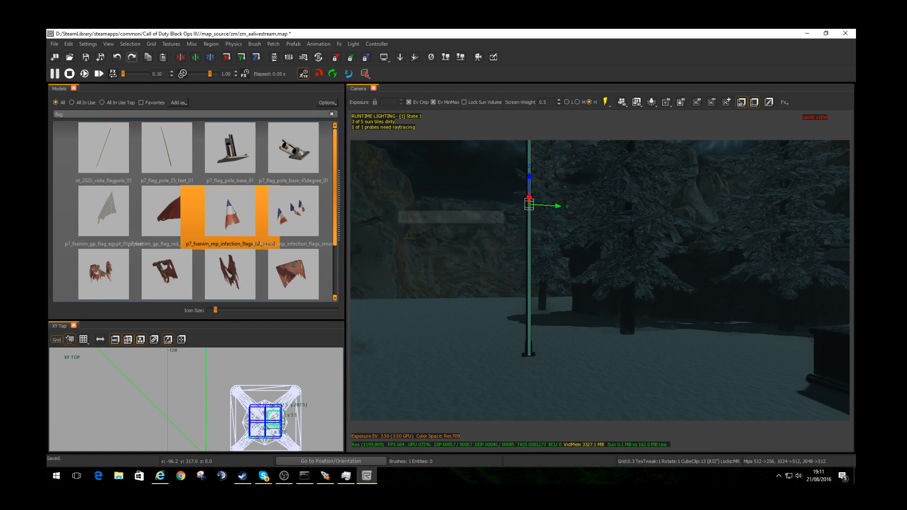
{"action": "double_click", "coordinate": [232, 217]}
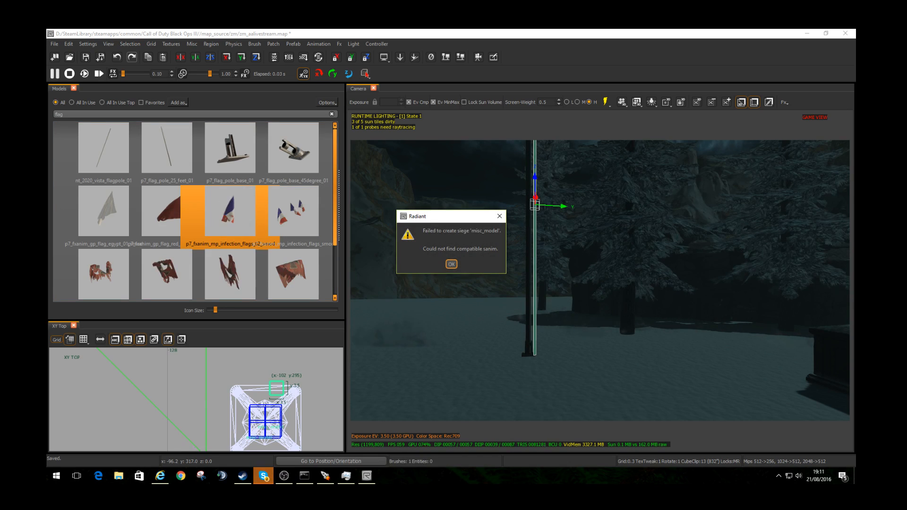
{"action": "key", "text": "Return"}
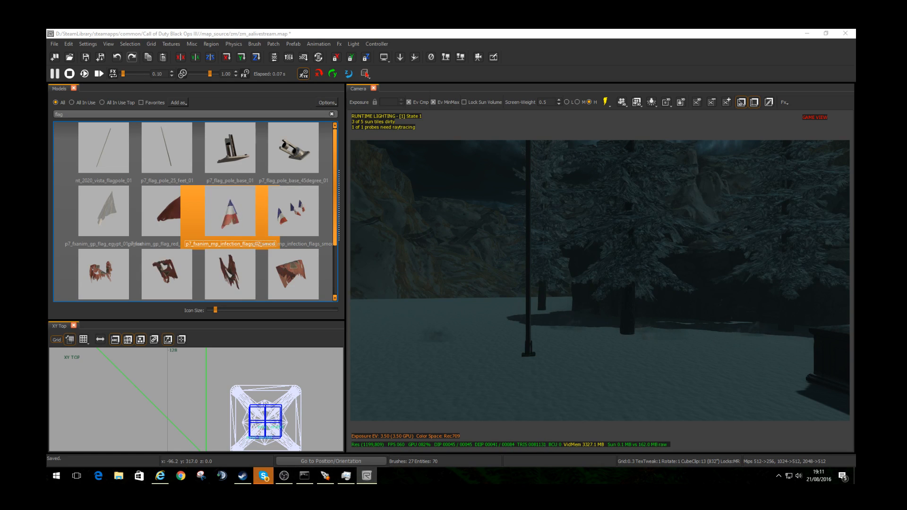
{"action": "left_click", "coordinate": [264, 476]}
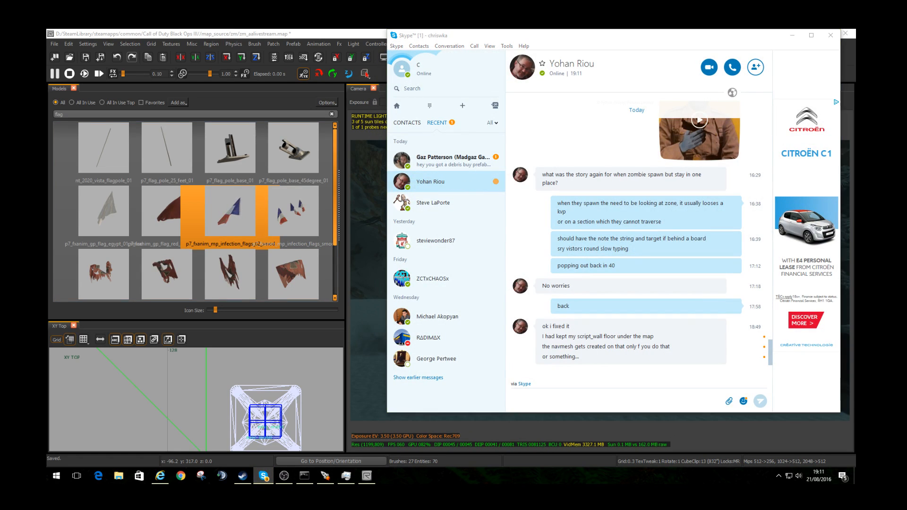
{"action": "left_click", "coordinate": [264, 475]}
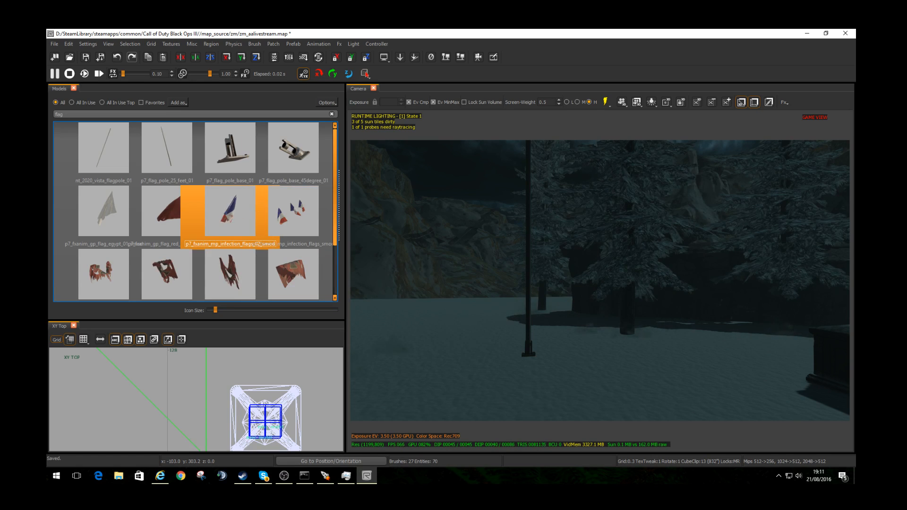
{"action": "left_click_drag", "start_coordinate": [230, 211], "coordinate": [486, 323]}
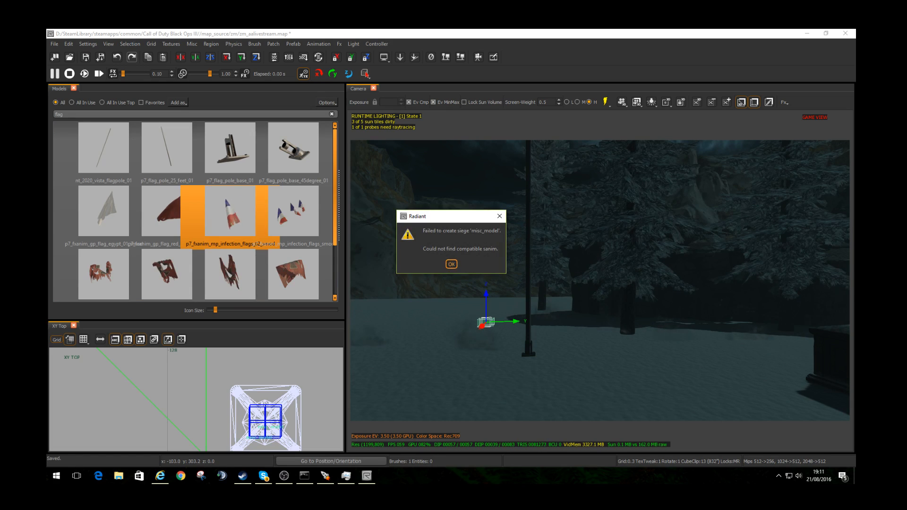
{"action": "key", "text": "Return"}
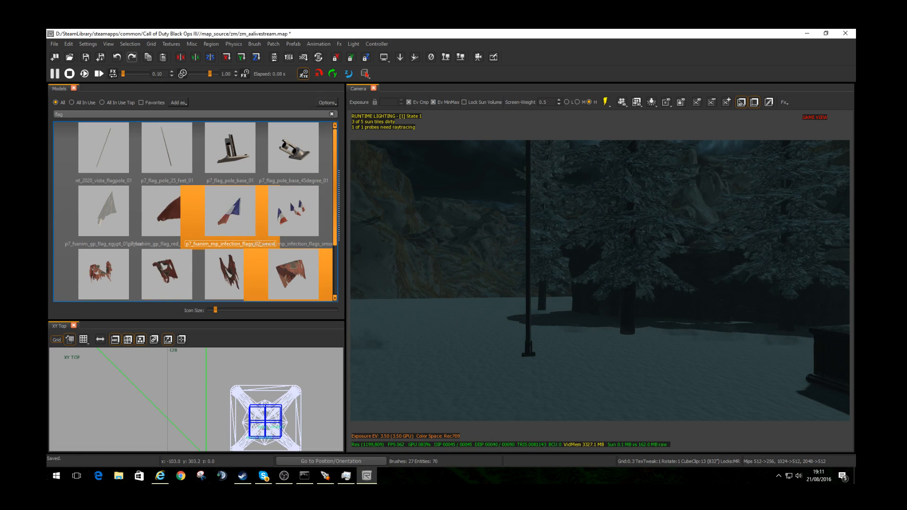
Step: Try to place the plain red p7_fxanim_gp_flag_red_plain model beside the flagpole base
{"action": "left_click", "coordinate": [167, 212]}
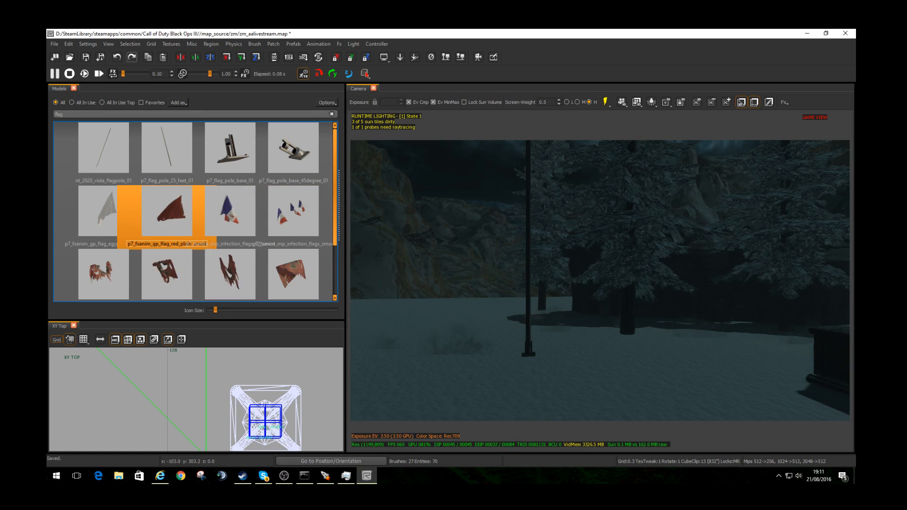
{"action": "left_click_drag", "start_coordinate": [167, 211], "coordinate": [517, 337]}
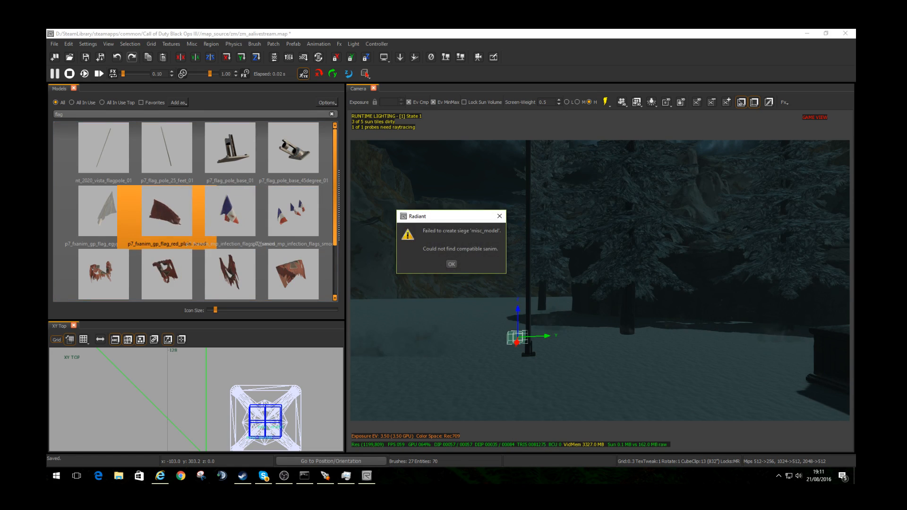
{"action": "left_click", "coordinate": [451, 264]}
{"action": "scroll", "coordinate": [231, 215], "scroll_direction": "down", "scroll_amount": 3}
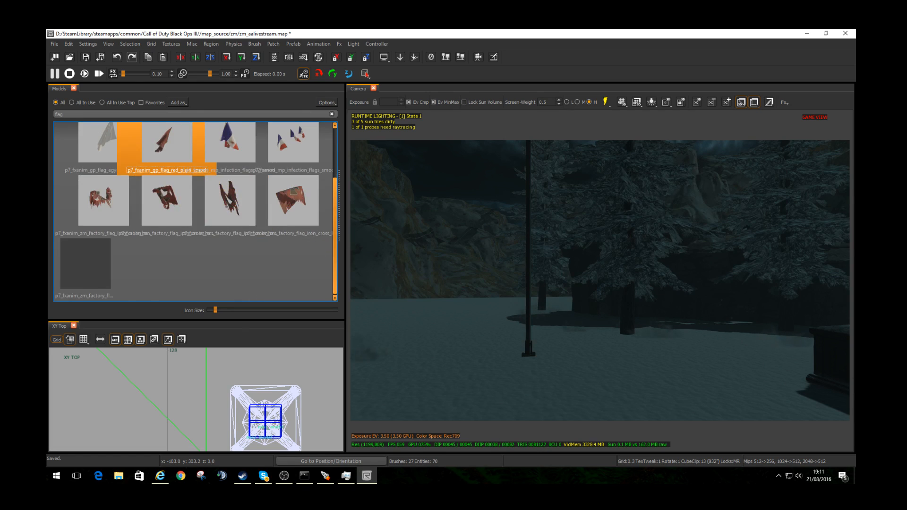
Step: Place the p7_fxanim_zm_factory_flag_iron_cross model by the brick wall beyond the boarded window and raise it up the wall
{"action": "right_click_drag", "start_coordinate": [600, 281], "coordinate": [732, 276]}
{"action": "key", "text": "w"}
{"action": "left_click", "coordinate": [103, 262]}
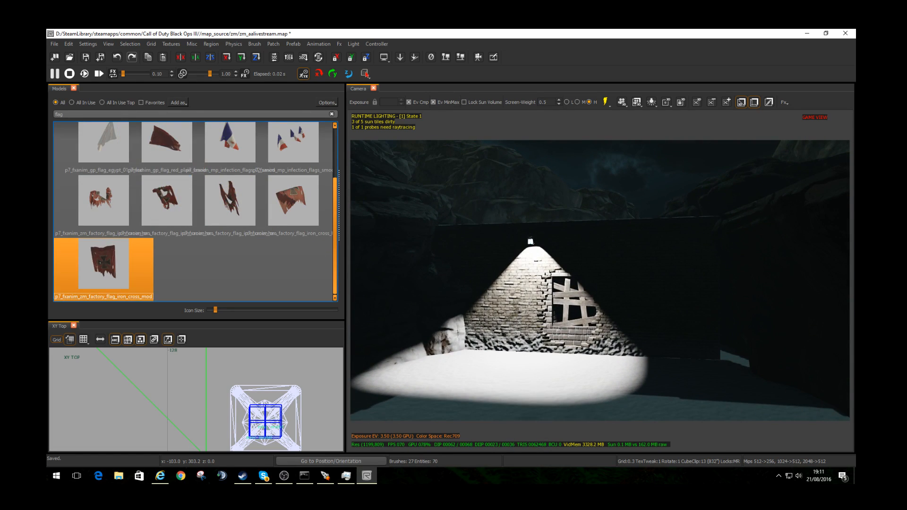
{"action": "left_click_drag", "start_coordinate": [103, 263], "coordinate": [633, 286]}
{"action": "right_click_drag", "start_coordinate": [634, 286], "coordinate": [664, 285]}
{"action": "key", "text": "w"}
{"action": "key", "text": "w"}
{"action": "left_click_drag", "start_coordinate": [633, 265], "coordinate": [633, 201]}
Step: Move the iron cross flag along the wall beside the boarded window and lower it to hang directly beneath the lamp
{"action": "scroll", "coordinate": [243, 383], "scroll_direction": "down", "scroll_amount": 15}
{"action": "right_click_drag", "start_coordinate": [243, 383], "coordinate": [210, 463]}
{"action": "scroll", "coordinate": [244, 382], "scroll_direction": "up", "scroll_amount": 12}
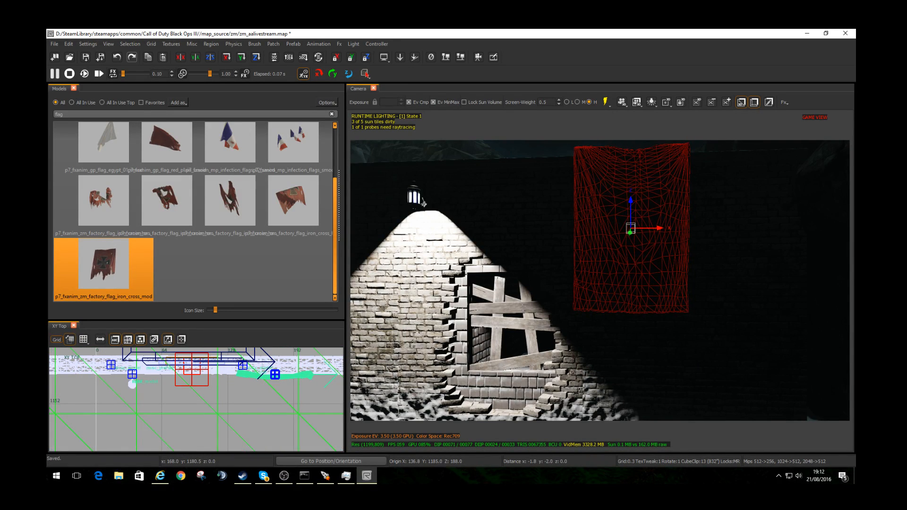
{"action": "left_click_drag", "start_coordinate": [269, 372], "coordinate": [122, 375]}
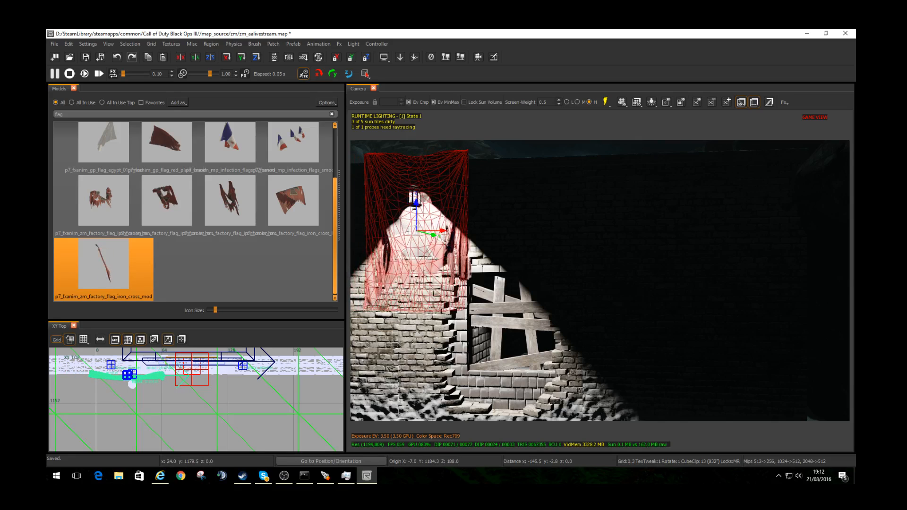
{"action": "left_click_drag", "start_coordinate": [416, 203], "coordinate": [416, 268]}
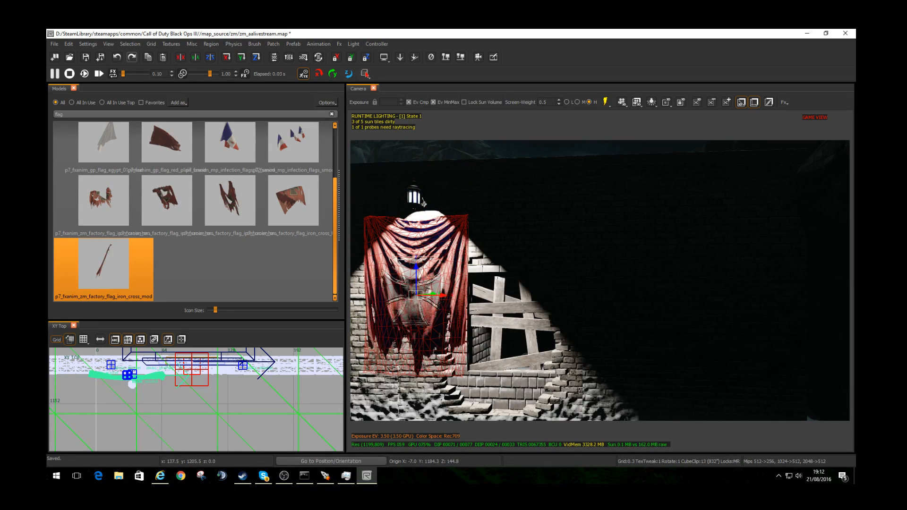
{"action": "key", "text": "Escape"}
Step: Recalculate the runtime lighting with the flag-covered wall in view
{"action": "right_click_drag", "start_coordinate": [416, 267], "coordinate": [422, 307]}
{"action": "right_click_drag", "start_coordinate": [472, 284], "coordinate": [479, 325]}
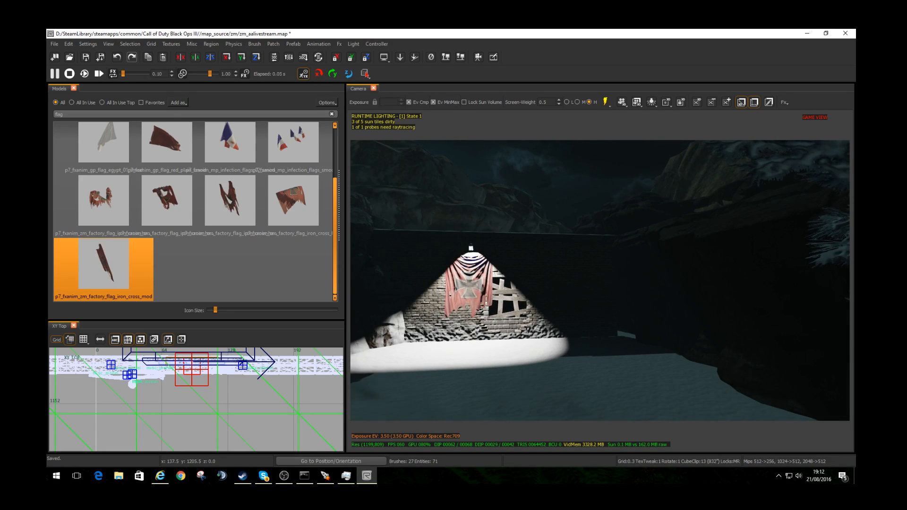
{"action": "left_click", "coordinate": [605, 102]}
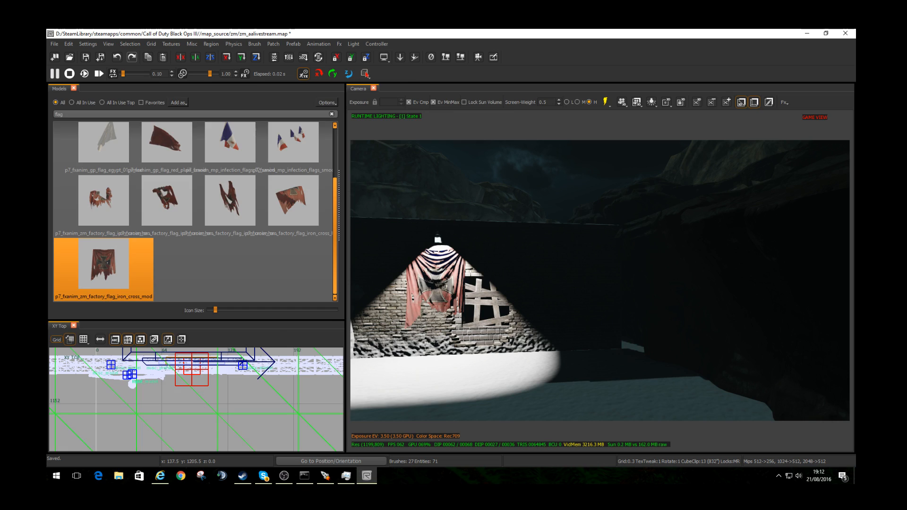
Step: Replace the model browser with the FX Browser and search it for "moth"
{"action": "key", "text": "m"}
{"action": "left_click", "coordinate": [108, 44]}
{"action": "mouse_move", "coordinate": [117, 52]}
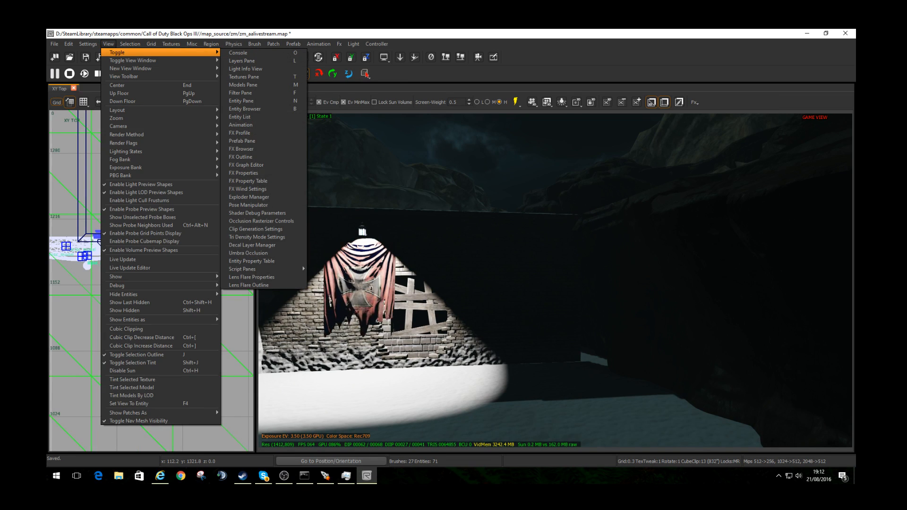
{"action": "left_click", "coordinate": [108, 44]}
{"action": "mouse_move", "coordinate": [117, 53]}
{"action": "left_click", "coordinate": [243, 149]}
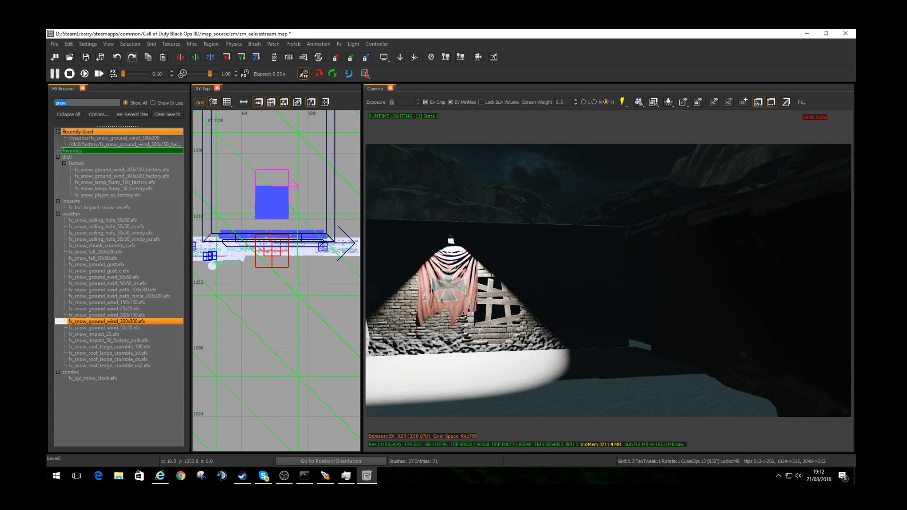
{"action": "type", "text": "moth"}
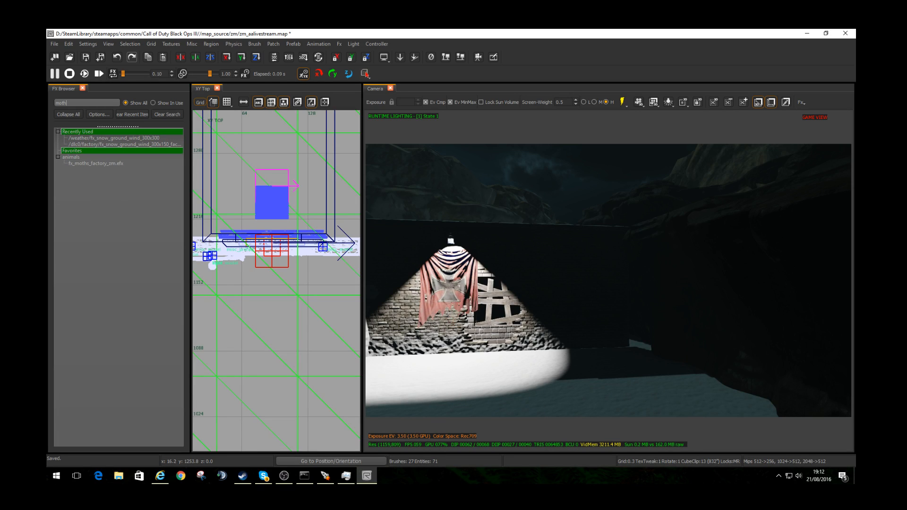
Step: Add the fx_moths_factory_zm effect, raise it to just below the wall lamp, and inspect it up close
{"action": "left_click", "coordinate": [96, 163]}
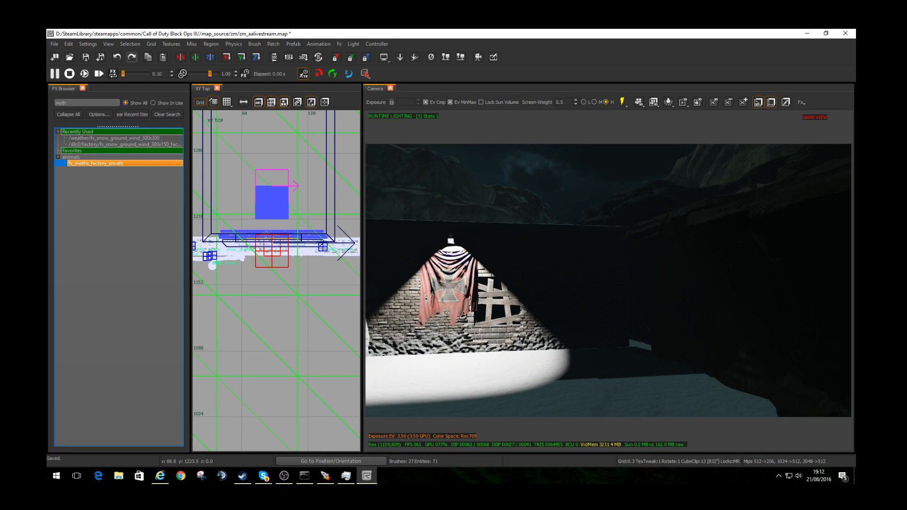
{"action": "scroll", "coordinate": [268, 261], "scroll_direction": "down", "scroll_amount": 6}
{"action": "right_click_drag", "start_coordinate": [267, 261], "coordinate": [283, 258]}
{"action": "left_click_drag", "start_coordinate": [258, 253], "coordinate": [258, 273]}
{"action": "key", "text": "BackSpace"}
{"action": "left_click", "coordinate": [96, 163]}
{"action": "double_click", "coordinate": [96, 163]}
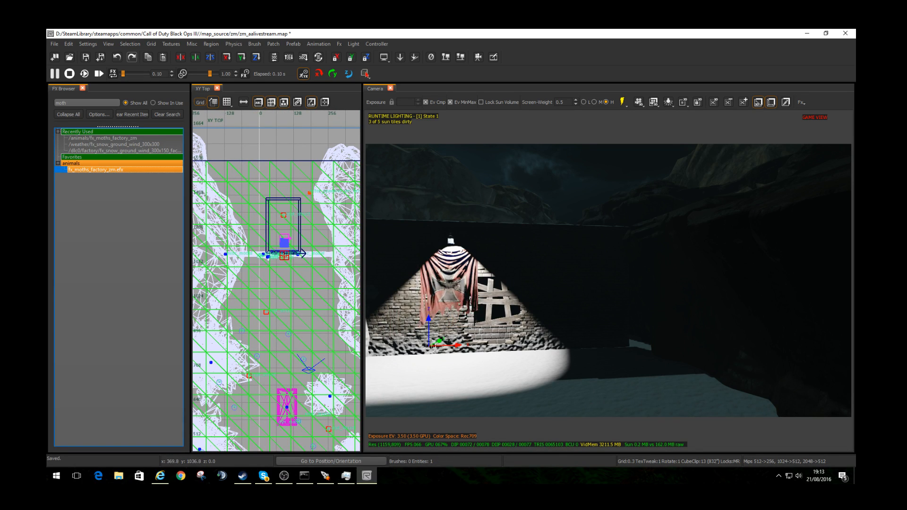
{"action": "left_click_drag", "start_coordinate": [429, 319], "coordinate": [444, 251]}
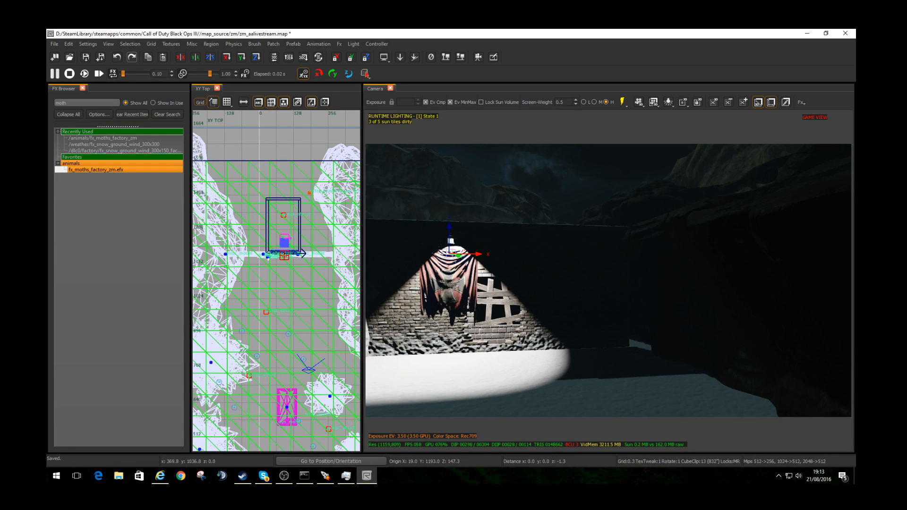
{"action": "right_click_drag", "start_coordinate": [449, 251], "coordinate": [406, 255]}
{"action": "key", "text": "Escape"}
{"action": "key", "text": "w"}
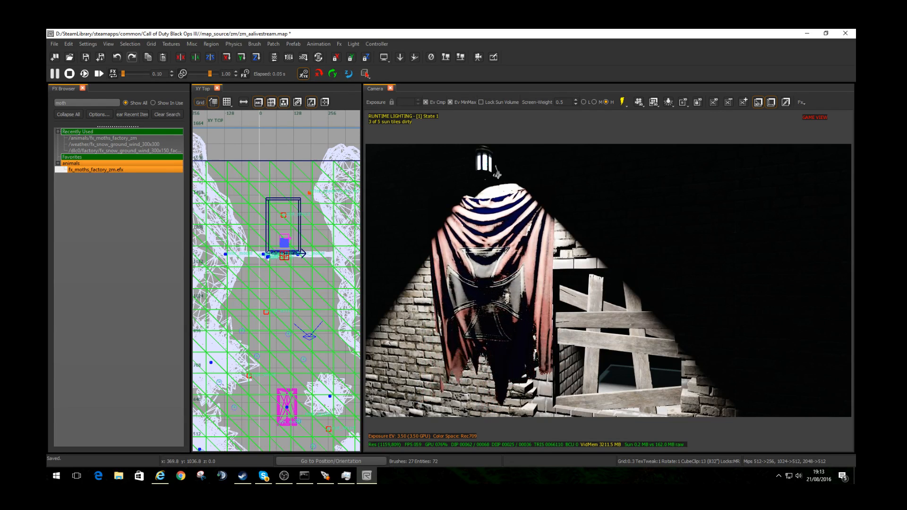
Step: Select the snowy ground patch and turn on Paint Height in the advanced patch editing options
{"action": "right_click_drag", "start_coordinate": [608, 280], "coordinate": [699, 281]}
{"action": "key", "text": "s"}
{"action": "left_click", "coordinate": [743, 348], "text": "shift"}
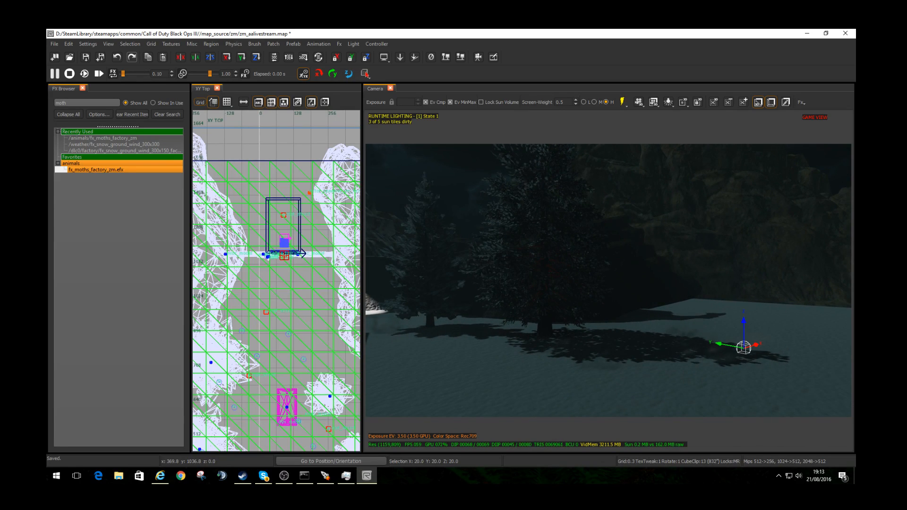
{"action": "key", "text": "Escape"}
{"action": "left_click", "coordinate": [743, 348], "text": "shift"}
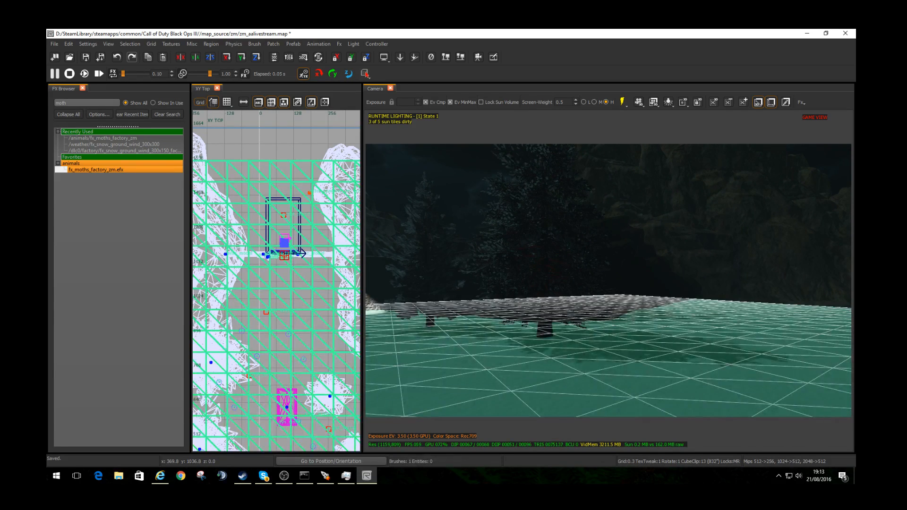
{"action": "key", "text": "y"}
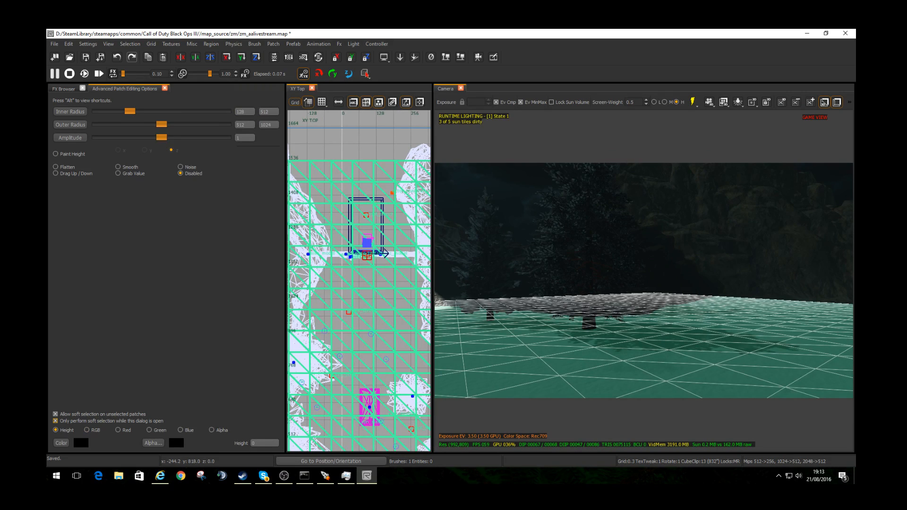
{"action": "left_click", "coordinate": [56, 154]}
Step: Reduce the height brush to inner radius 79 and outer radius 209, paint uneven bumps across the snowy ground patch, and deselect it
{"action": "right_click_drag", "start_coordinate": [577, 310], "coordinate": [533, 331]}
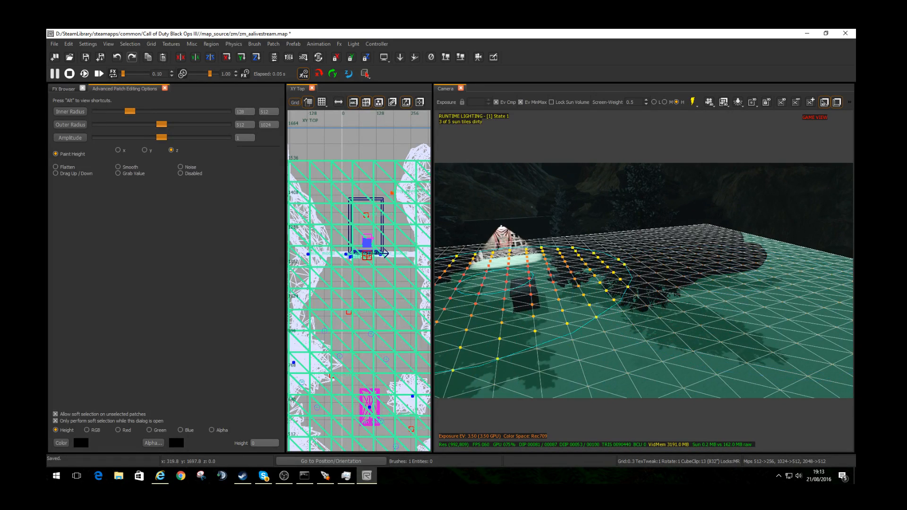
{"action": "left_click_drag", "start_coordinate": [161, 124], "coordinate": [123, 124]}
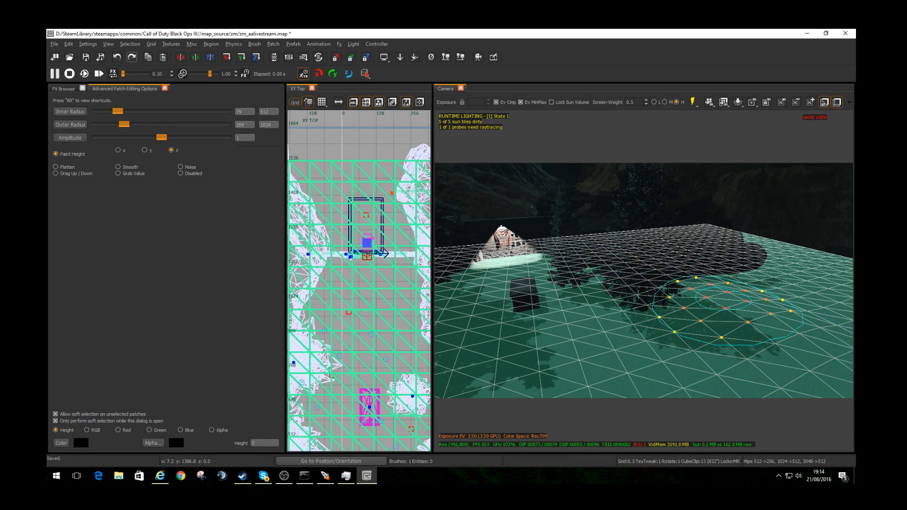
{"action": "right_click_drag", "start_coordinate": [798, 352], "coordinate": [726, 316]}
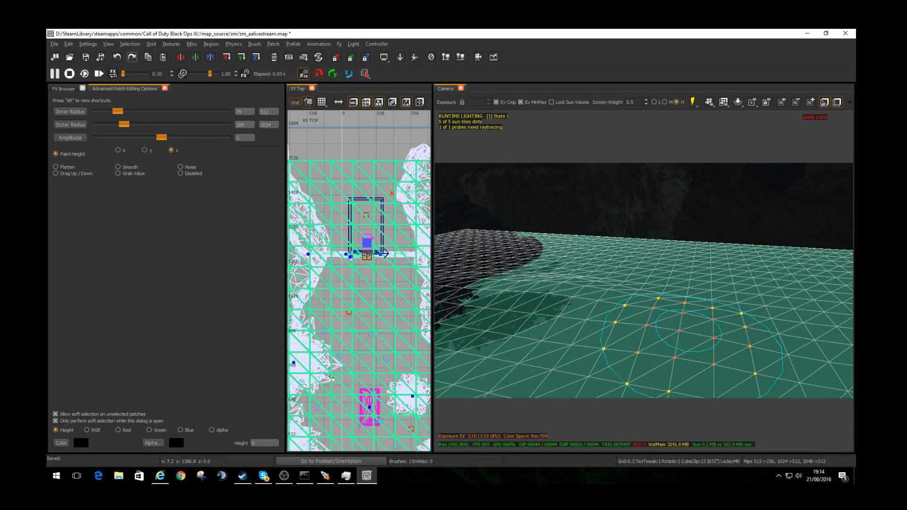
{"action": "right_click_drag", "start_coordinate": [696, 343], "coordinate": [693, 291]}
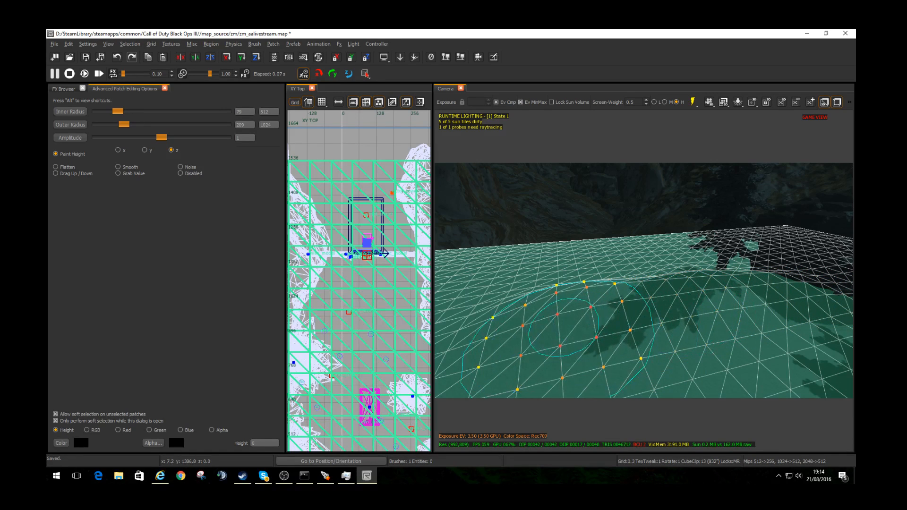
{"action": "right_click_drag", "start_coordinate": [574, 326], "coordinate": [702, 311]}
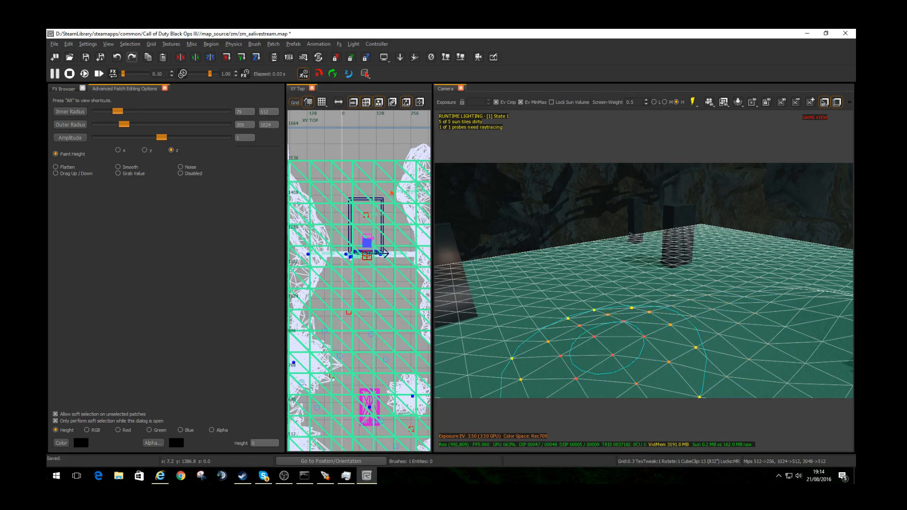
{"action": "right_click_drag", "start_coordinate": [690, 316], "coordinate": [677, 292]}
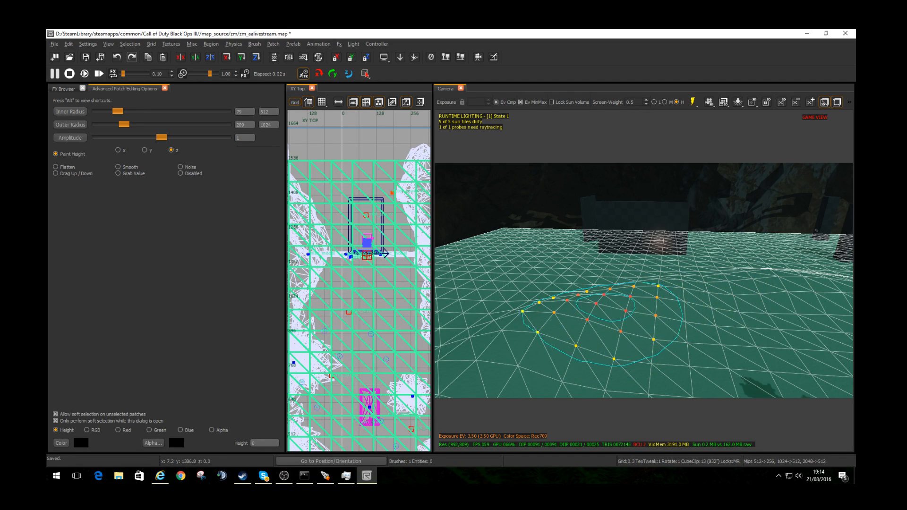
{"action": "right_click_drag", "start_coordinate": [673, 295], "coordinate": [689, 273]}
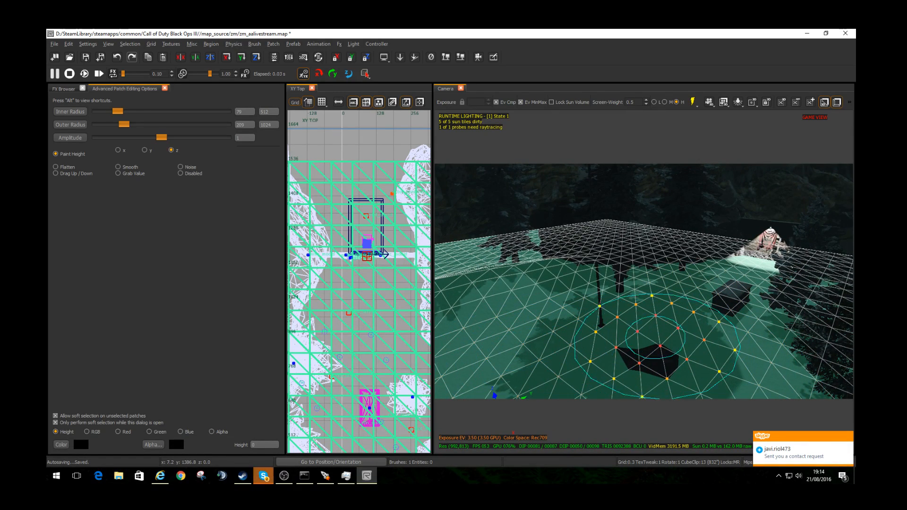
{"action": "key", "text": "Escape"}
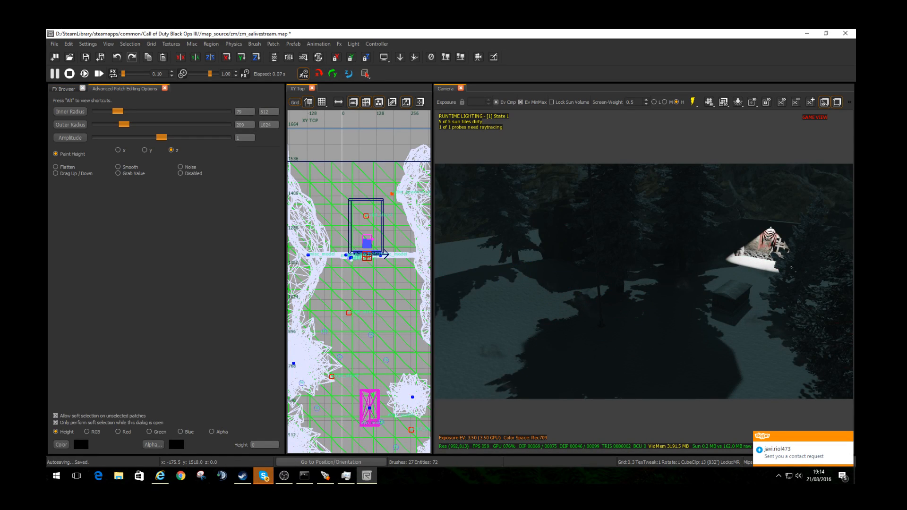
Step: Close the advanced patch editing options, delete the thin post standing in the snow among the trees, and save the map
{"action": "left_click", "coordinate": [165, 88]}
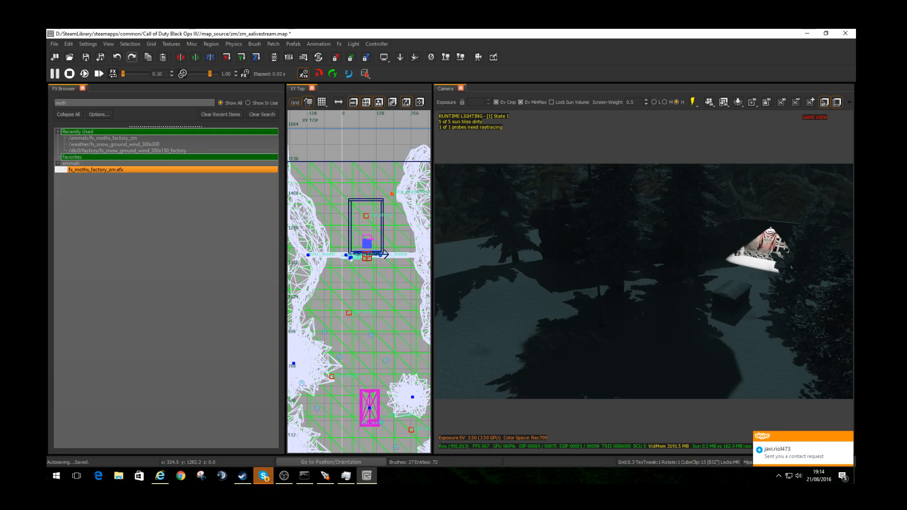
{"action": "left_click", "coordinate": [586, 292], "text": "shift"}
{"action": "key", "text": "Escape"}
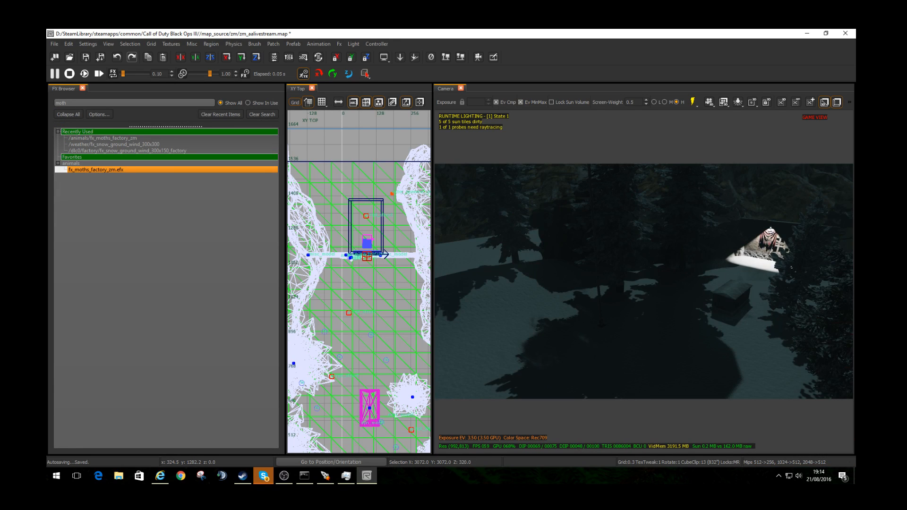
{"action": "right_click_drag", "start_coordinate": [613, 274], "coordinate": [650, 305]}
{"action": "left_click", "coordinate": [614, 279], "text": "shift"}
{"action": "left_click", "coordinate": [612, 273], "text": "shift"}
{"action": "left_click", "coordinate": [614, 304], "text": "shift"}
{"action": "left_click", "coordinate": [619, 331], "text": "shift"}
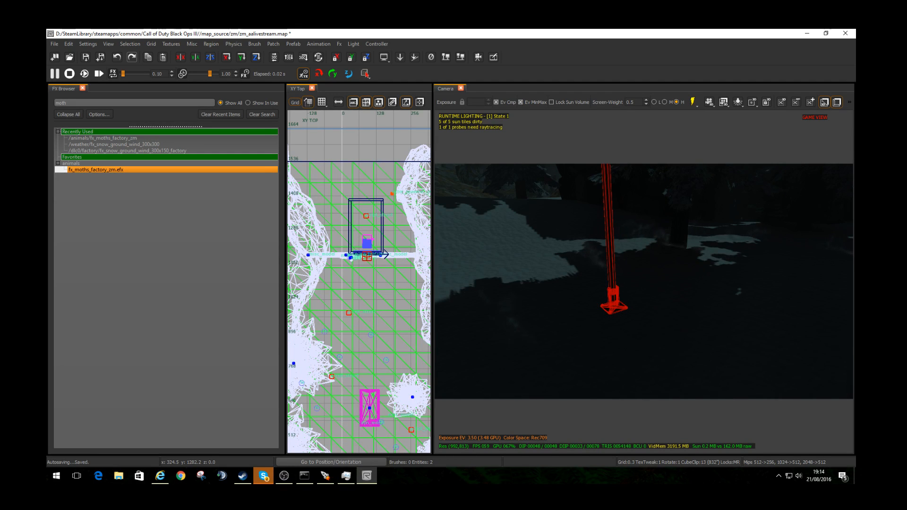
{"action": "key", "text": "BackSpace"}
{"action": "left_click", "coordinate": [86, 56]}
Step: Open the recent map zm_sick.map and bring the lit lantern above the metal grating into view
{"action": "left_click", "coordinate": [55, 43]}
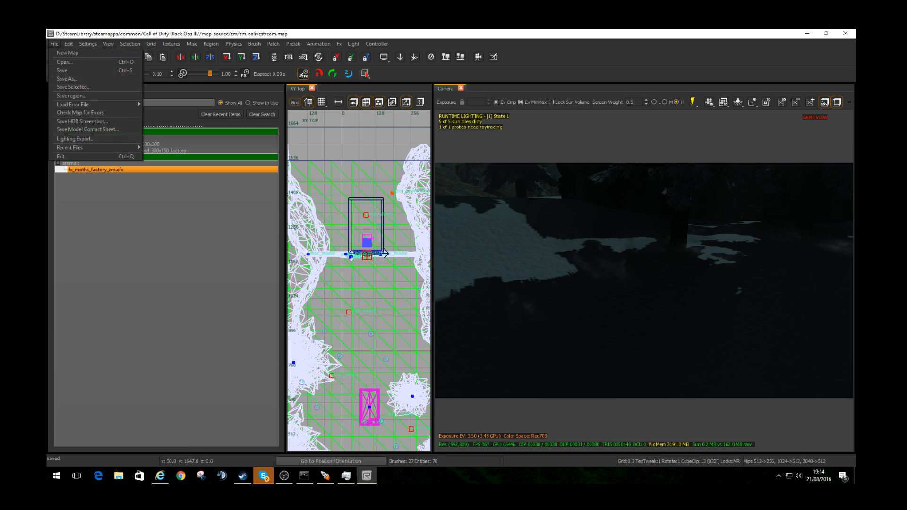
{"action": "mouse_move", "coordinate": [94, 147]}
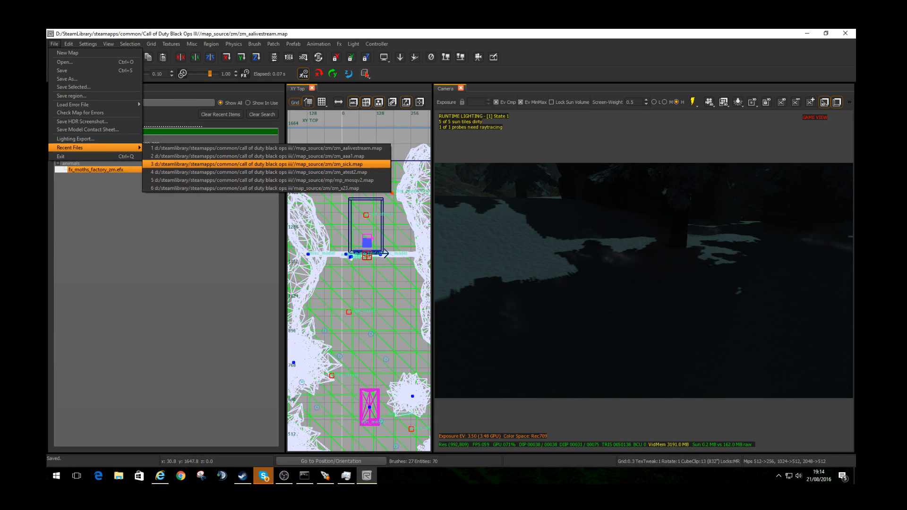
{"action": "left_click", "coordinate": [255, 156]}
{"action": "left_click", "coordinate": [459, 262]}
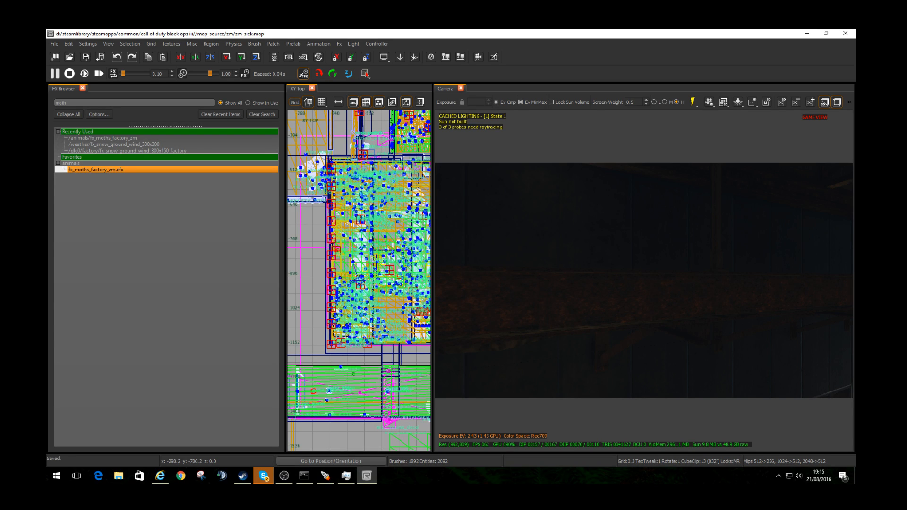
{"action": "right_click_drag", "start_coordinate": [643, 281], "coordinate": [794, 280]}
{"action": "right_click_drag", "start_coordinate": [644, 281], "coordinate": [765, 280]}
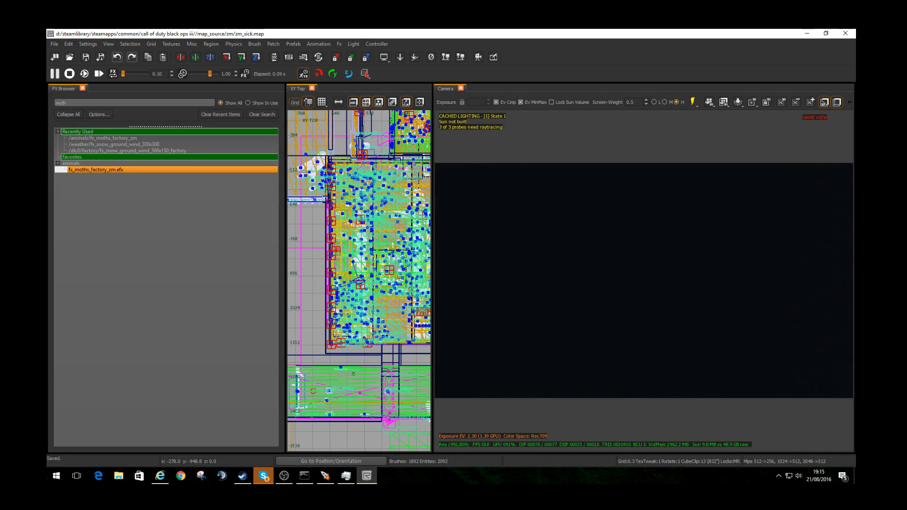
{"action": "right_click_drag", "start_coordinate": [643, 280], "coordinate": [573, 288]}
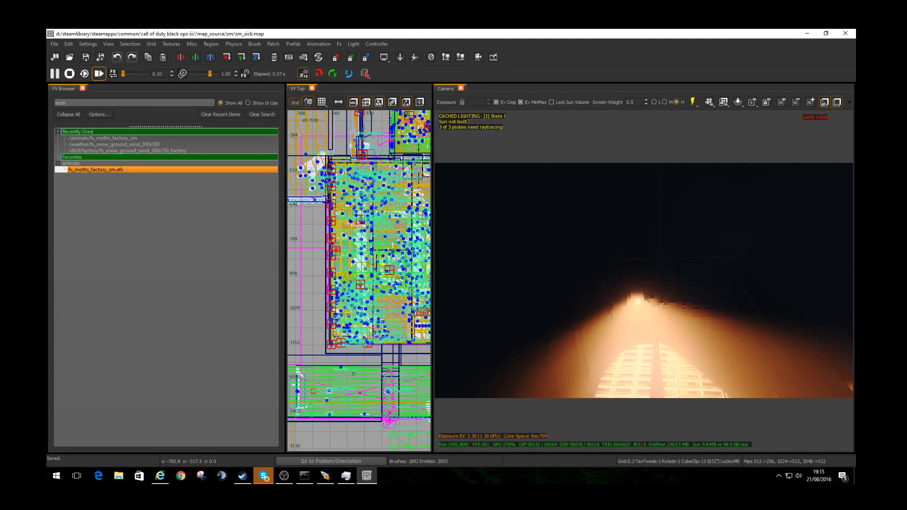
Step: Draw a box brush around the lantern in the top view and stretch it vertically in the front view to enclose the lantern
{"action": "key", "text": "ctrl+Tab"}
{"action": "key", "text": "ctrl+Tab"}
{"action": "key", "text": "ctrl+Tab"}
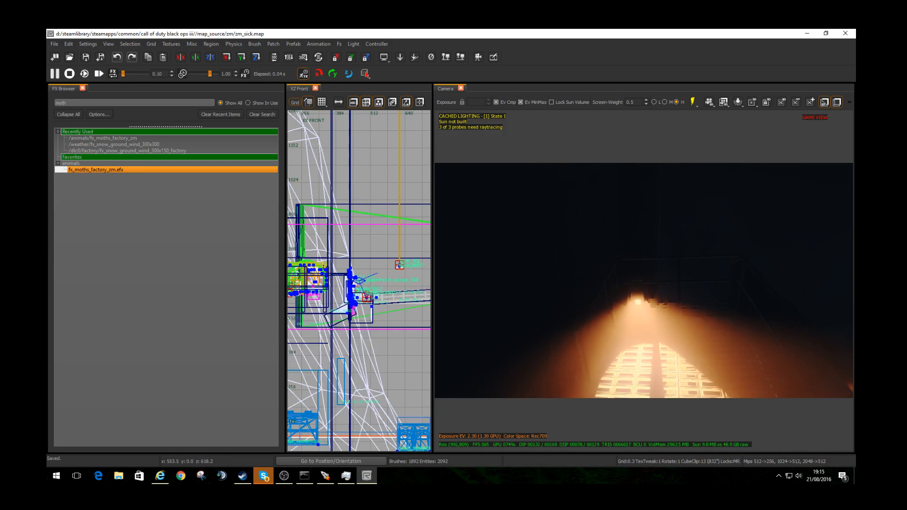
{"action": "scroll", "coordinate": [353, 239], "scroll_direction": "up", "scroll_amount": 5}
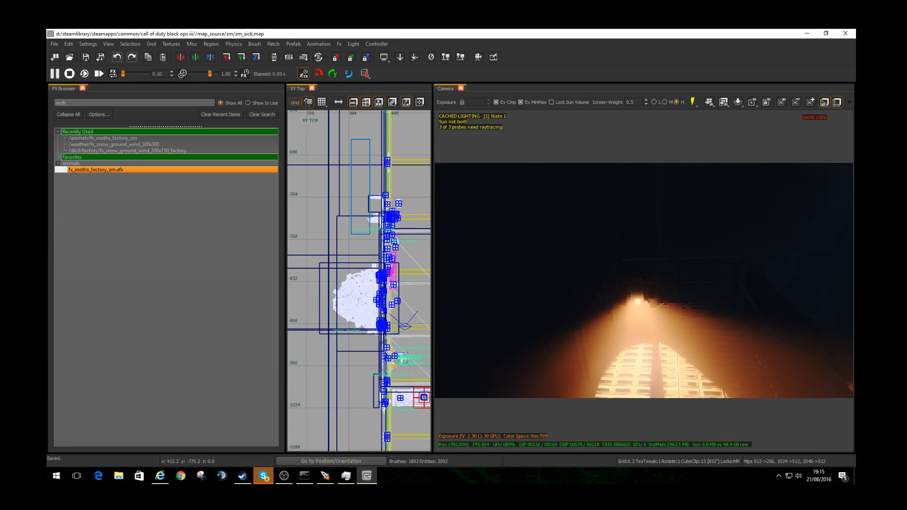
{"action": "mouse_move", "coordinate": [353, 204]}
{"action": "left_mouse_down"}
{"action": "mouse_move", "coordinate": [443, 278]}
{"action": "mouse_move", "coordinate": [368, 271]}
{"action": "left_mouse_up"}
{"action": "right_click_drag", "start_coordinate": [313, 241], "coordinate": [336, 247]}
{"action": "left_click_drag", "start_coordinate": [358, 253], "coordinate": [263, 254]}
{"action": "key", "text": "ctrl+Tab"}
{"action": "scroll", "coordinate": [358, 281], "scroll_direction": "down", "scroll_amount": 10}
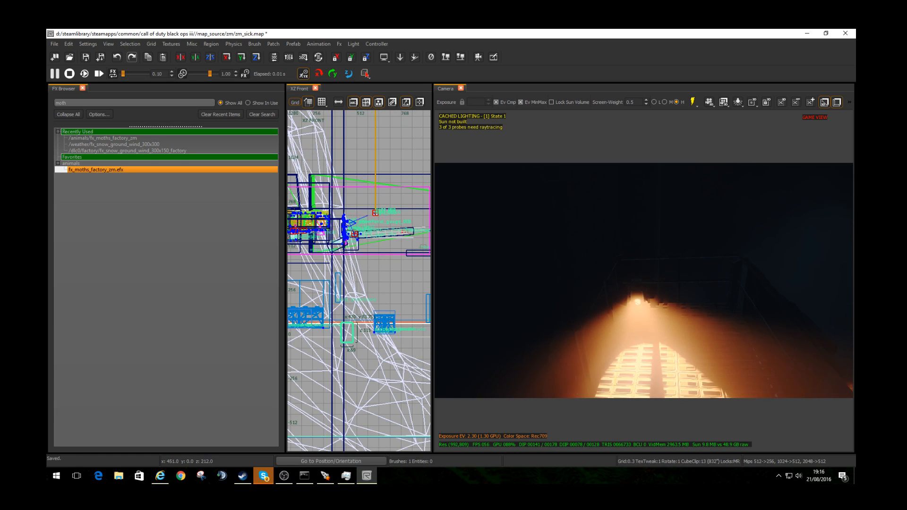
{"action": "left_click_drag", "start_coordinate": [350, 298], "coordinate": [352, 167]}
{"action": "left_click_drag", "start_coordinate": [348, 343], "coordinate": [348, 259]}
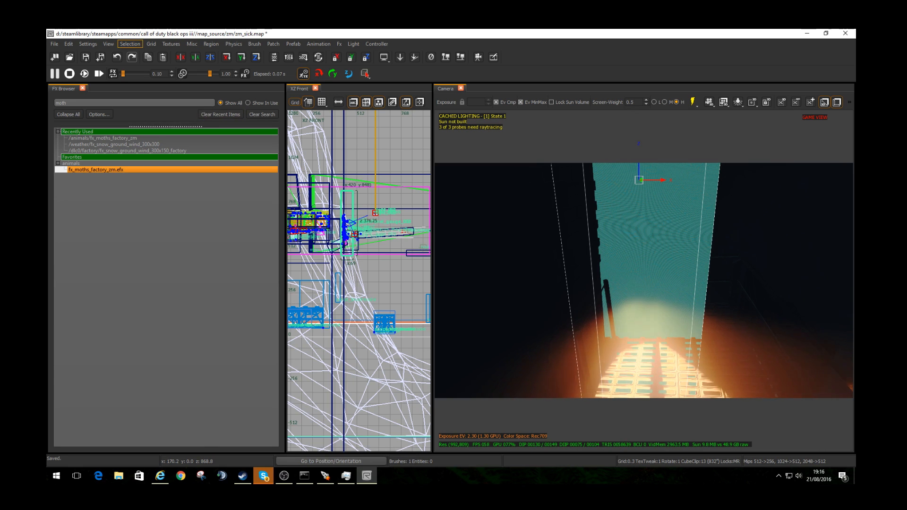
Step: Use the box brush to select the lantern and light entities inside it, and copy them
{"action": "left_click", "coordinate": [129, 43]}
{"action": "mouse_move", "coordinate": [142, 216]}
{"action": "left_click", "coordinate": [270, 243]}
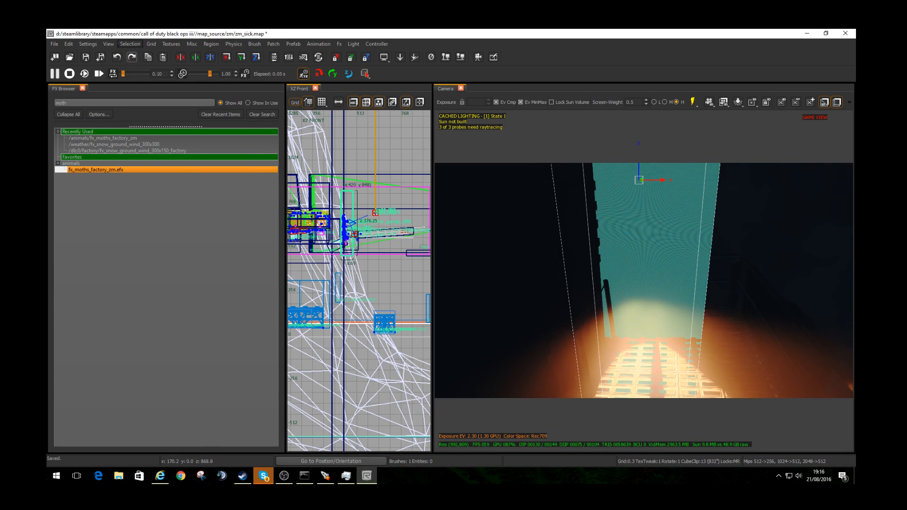
{"action": "left_click", "coordinate": [69, 44]}
{"action": "left_click", "coordinate": [78, 69]}
Step: Open the recent map zm_aalivestream.map, discarding the changes to zm_sick.map
{"action": "left_click", "coordinate": [55, 44]}
{"action": "mouse_move", "coordinate": [71, 147]}
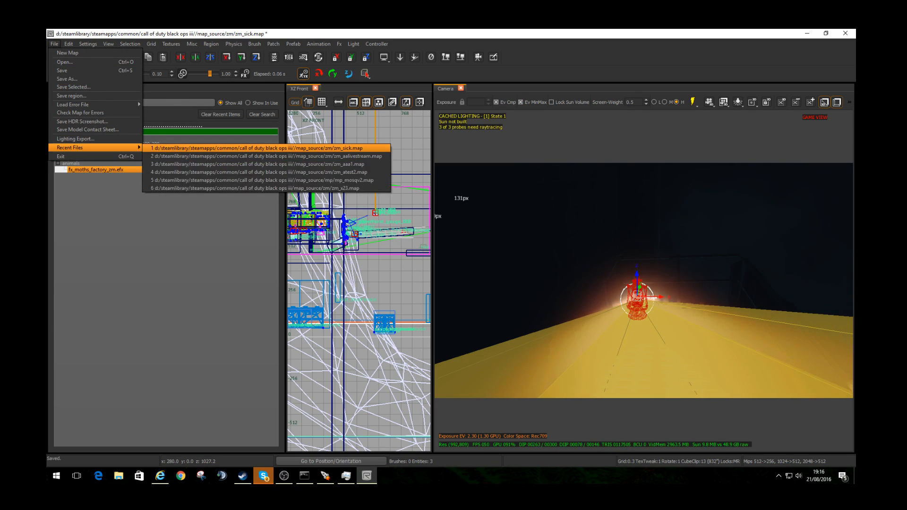
{"action": "left_click", "coordinate": [212, 148]}
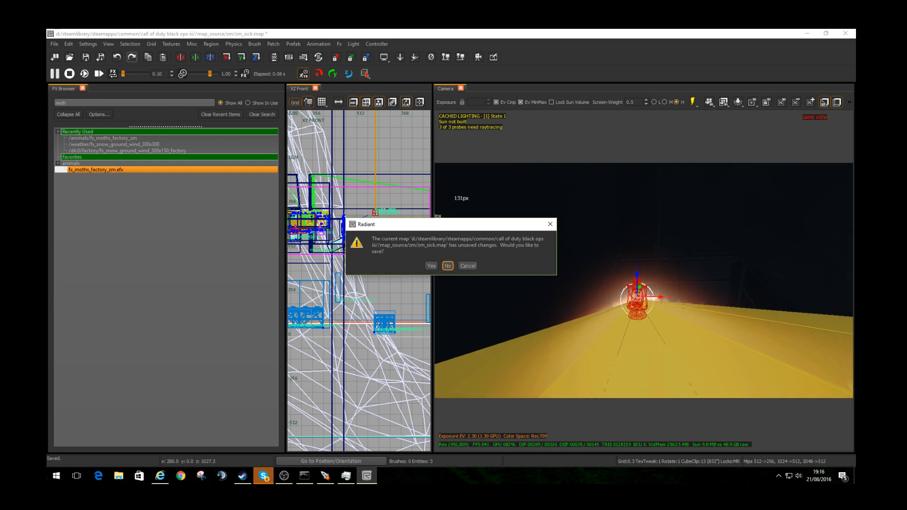
{"action": "left_click", "coordinate": [447, 266]}
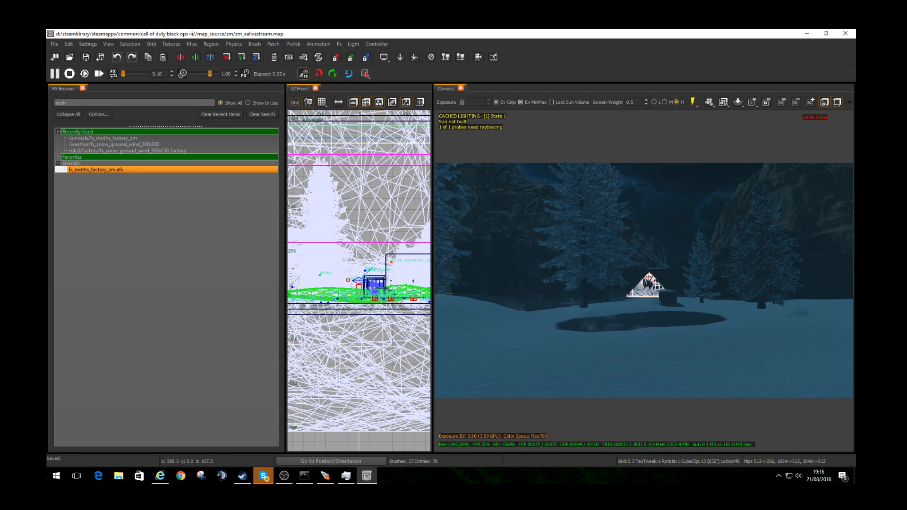
Step: Paste the copied lantern with its lights and lower it near the snow by the pond, to a height of about 40 units
{"action": "key", "text": "ctrl+Tab"}
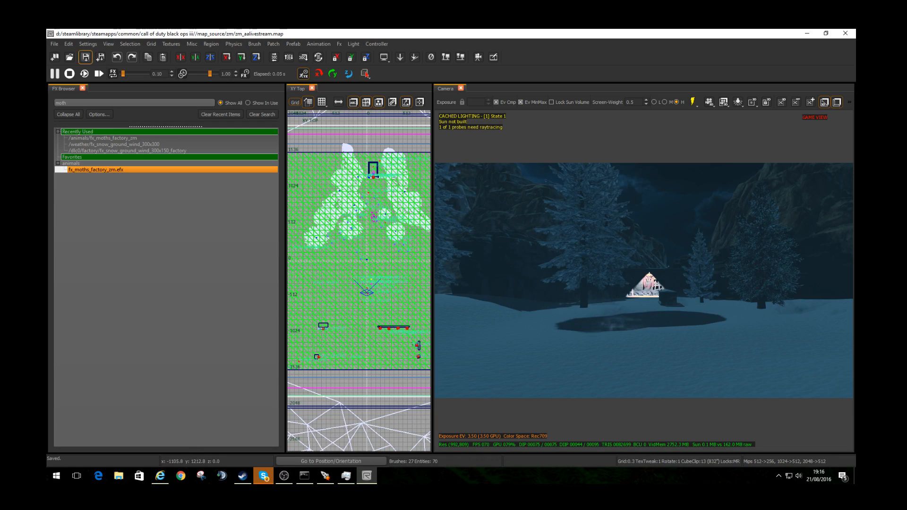
{"action": "left_click", "coordinate": [78, 78]}
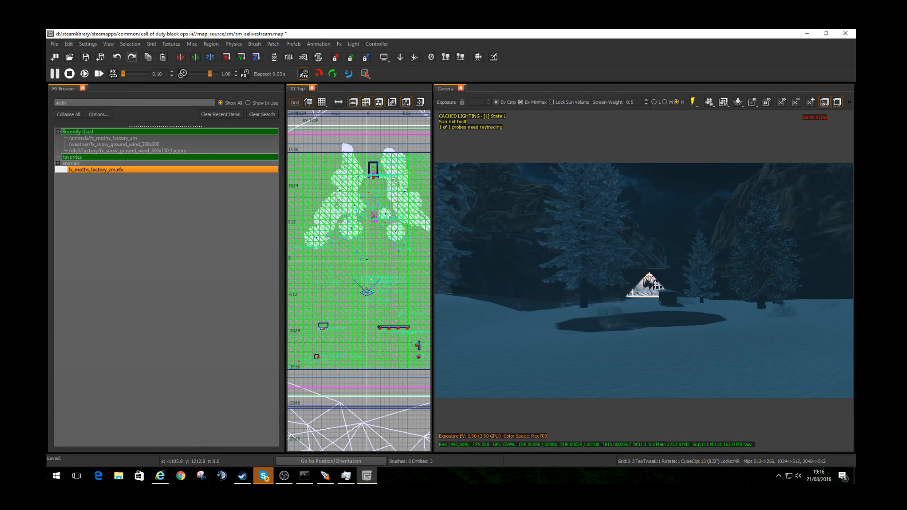
{"action": "scroll", "coordinate": [376, 306], "scroll_direction": "up", "scroll_amount": 2}
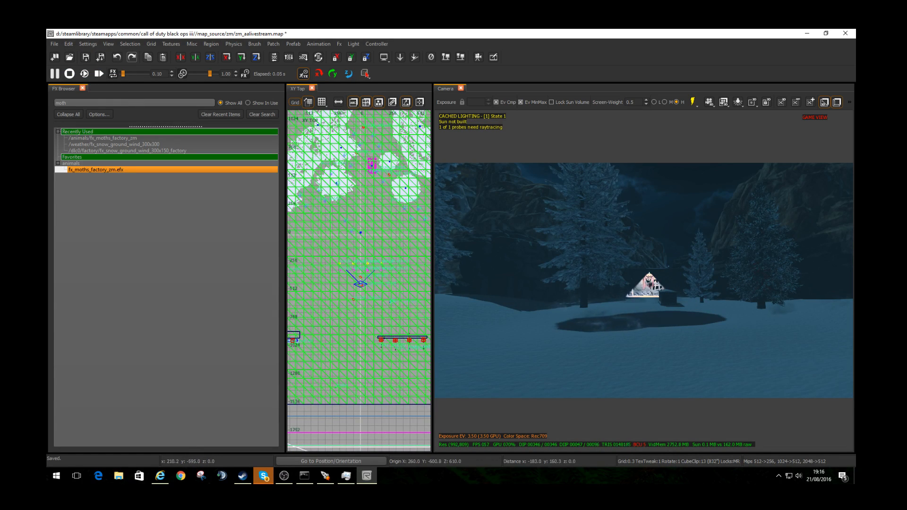
{"action": "right_click_drag", "start_coordinate": [643, 280], "coordinate": [595, 218]}
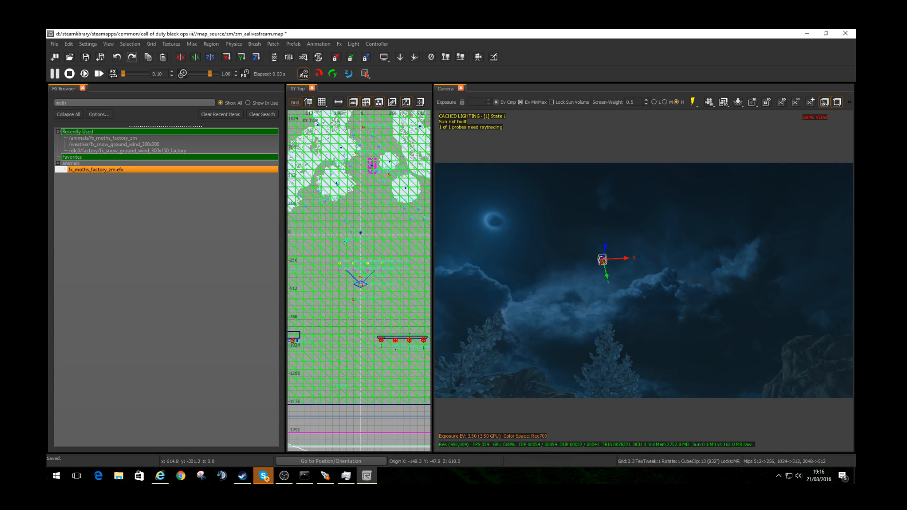
{"action": "left_click_drag", "start_coordinate": [605, 246], "coordinate": [581, 373]}
{"action": "right_click_drag", "start_coordinate": [581, 373], "coordinate": [582, 440]}
{"action": "left_click_drag", "start_coordinate": [579, 190], "coordinate": [580, 301]}
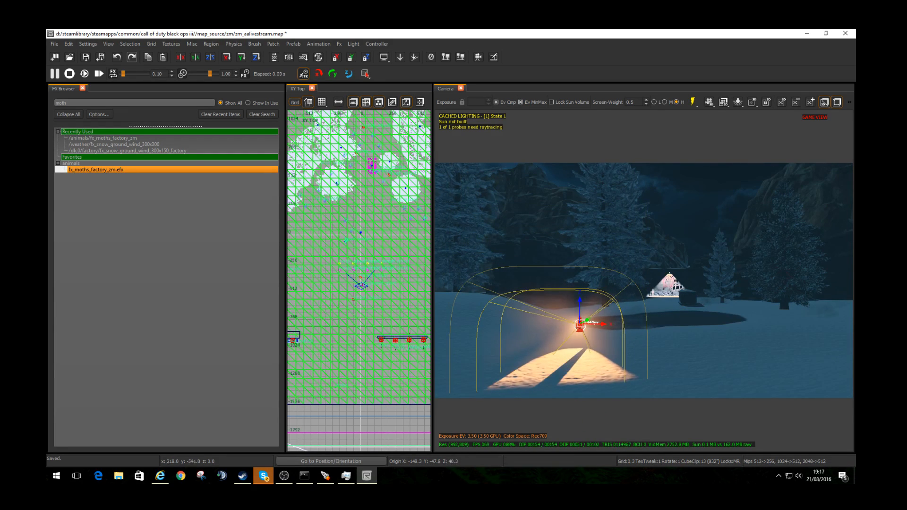
Step: Move the lantern group beside the trunk of the nearest large tree, at about X -179, Y 474
{"action": "scroll", "coordinate": [352, 258], "scroll_direction": "up", "scroll_amount": 3}
{"action": "scroll", "coordinate": [338, 227], "scroll_direction": "up", "scroll_amount": 1}
{"action": "right_click_drag", "start_coordinate": [338, 227], "coordinate": [332, 311]}
{"action": "left_click_drag", "start_coordinate": [332, 311], "coordinate": [335, 150]}
{"action": "key", "text": "w"}
{"action": "mouse_move", "coordinate": [644, 281]}
{"action": "right_mouse_down"}
{"action": "mouse_move", "coordinate": [596, 280]}
{"action": "mouse_move", "coordinate": [638, 283]}
{"action": "right_mouse_up"}
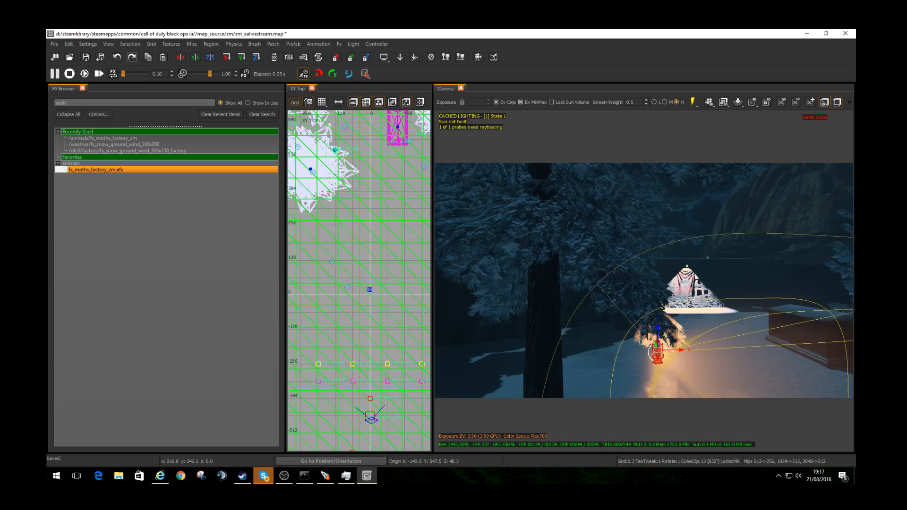
{"action": "right_click_drag", "start_coordinate": [335, 151], "coordinate": [379, 232]}
{"action": "left_click_drag", "start_coordinate": [379, 233], "coordinate": [370, 250]}
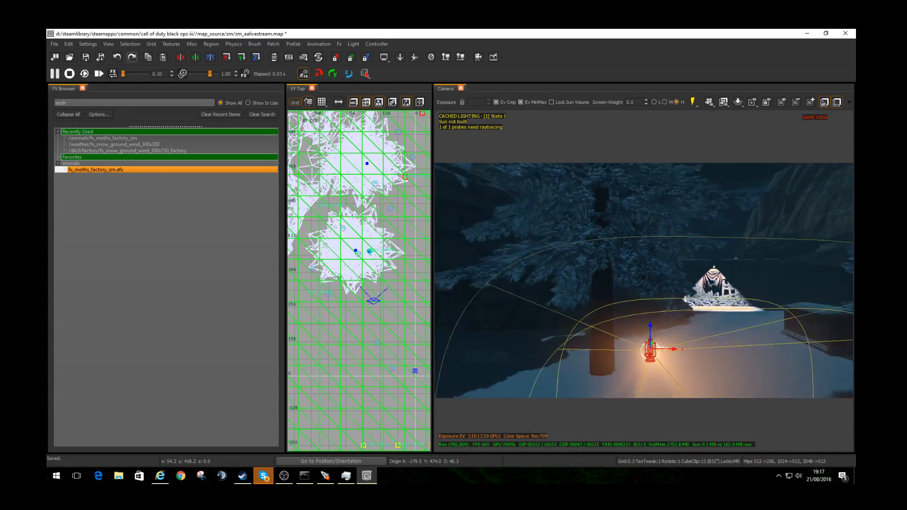
Step: Rotate the lantern group about 99 degrees around the vertical axis so its light shines away from the tree trunk
{"action": "key", "text": "s"}
{"action": "right_click_drag", "start_coordinate": [650, 284], "coordinate": [635, 280]}
{"action": "key", "text": "r"}
{"action": "left_click_drag", "start_coordinate": [370, 251], "coordinate": [392, 144]}
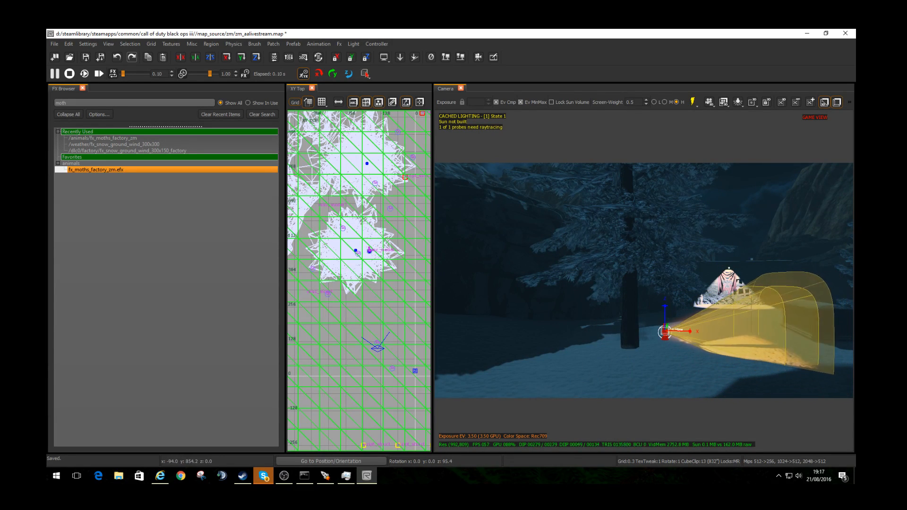
{"action": "left_click_drag", "start_coordinate": [381, 239], "coordinate": [380, 241]}
{"action": "key", "text": "r"}
Step: Nudge the lantern group closer to the trunk and lower it onto the snow, at about X -188, Y 473, Z 26
{"action": "scroll", "coordinate": [369, 252], "scroll_direction": "up", "scroll_amount": 6}
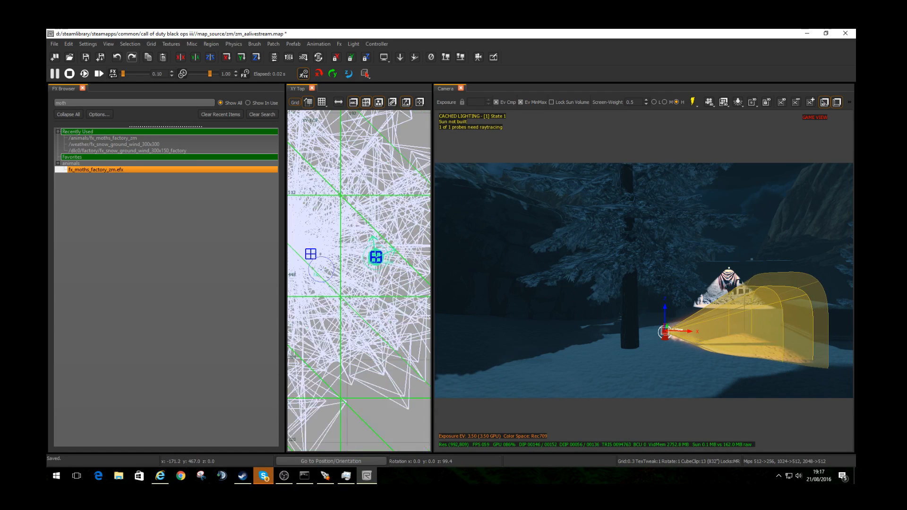
{"action": "left_click_drag", "start_coordinate": [365, 258], "coordinate": [362, 258]}
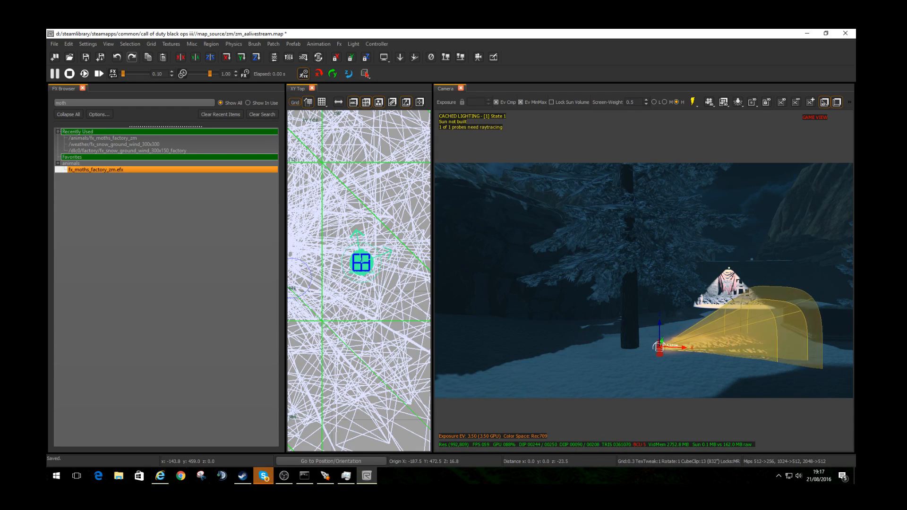
{"action": "right_click_drag", "start_coordinate": [659, 321], "coordinate": [653, 273]}
{"action": "left_click_drag", "start_coordinate": [654, 218], "coordinate": [655, 223]}
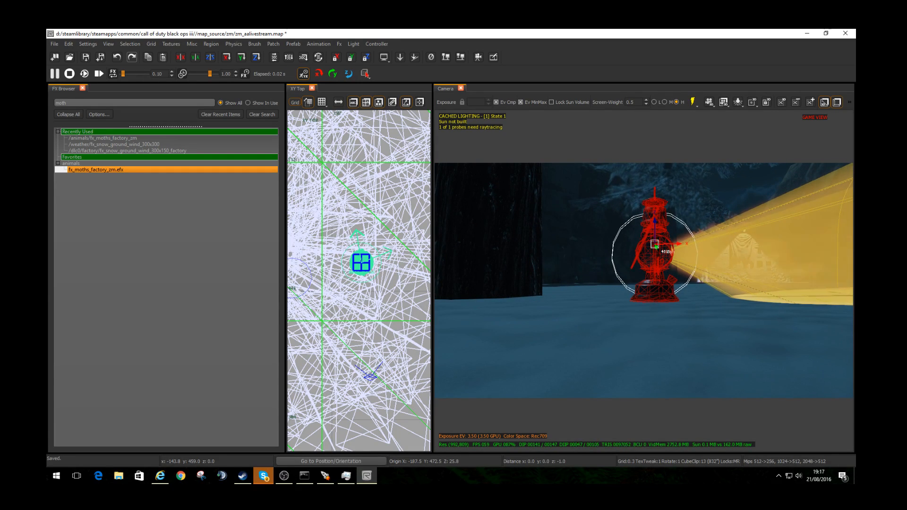
Step: Deselect the lantern group, show the Entity List and pick the light/fx_light_lantern_factory_zmb_spot_4 effect among the fx entities
{"action": "right_click_drag", "start_coordinate": [655, 226], "coordinate": [624, 244]}
{"action": "key", "text": "Escape"}
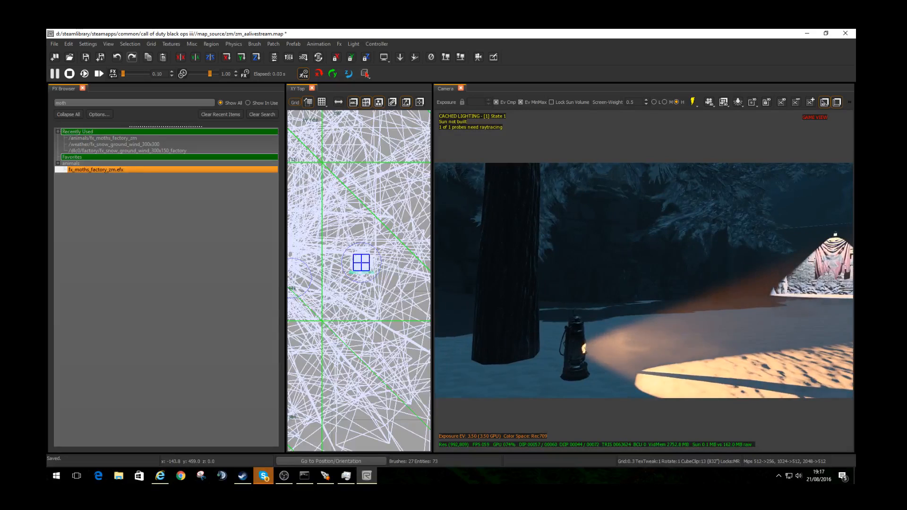
{"action": "left_click", "coordinate": [69, 44]}
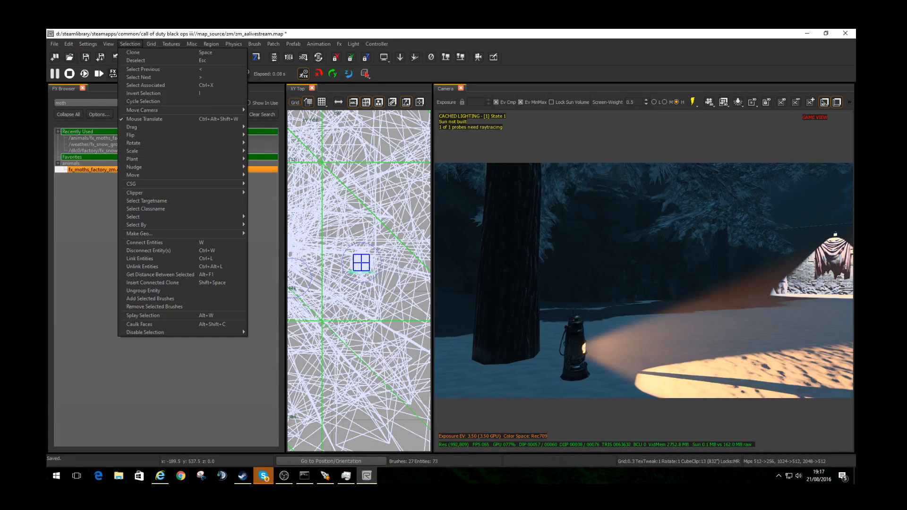
{"action": "mouse_move", "coordinate": [233, 44]}
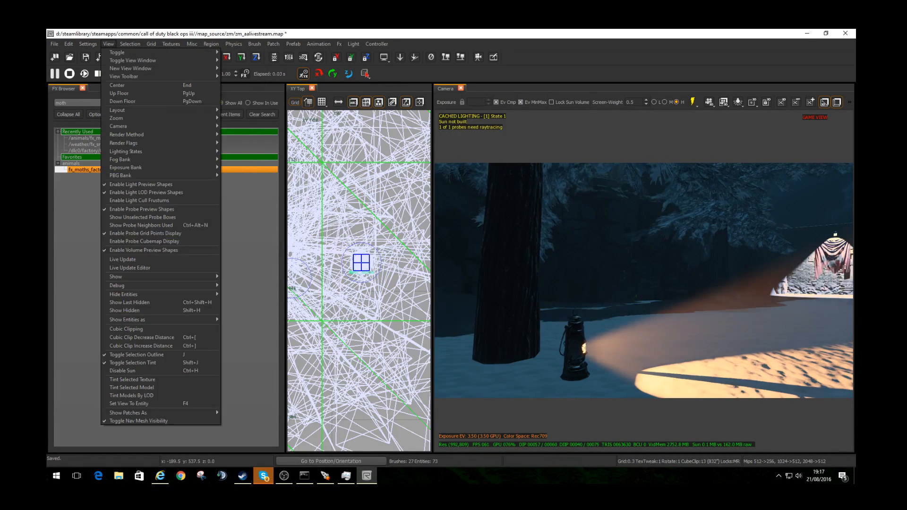
{"action": "mouse_move", "coordinate": [116, 53]}
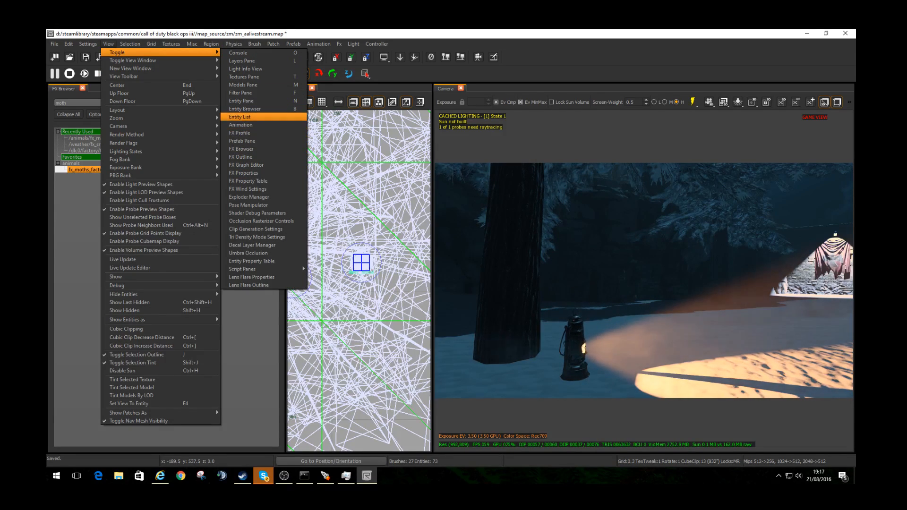
{"action": "left_click", "coordinate": [240, 117]}
{"action": "left_click", "coordinate": [58, 169]}
{"action": "left_click", "coordinate": [58, 150]}
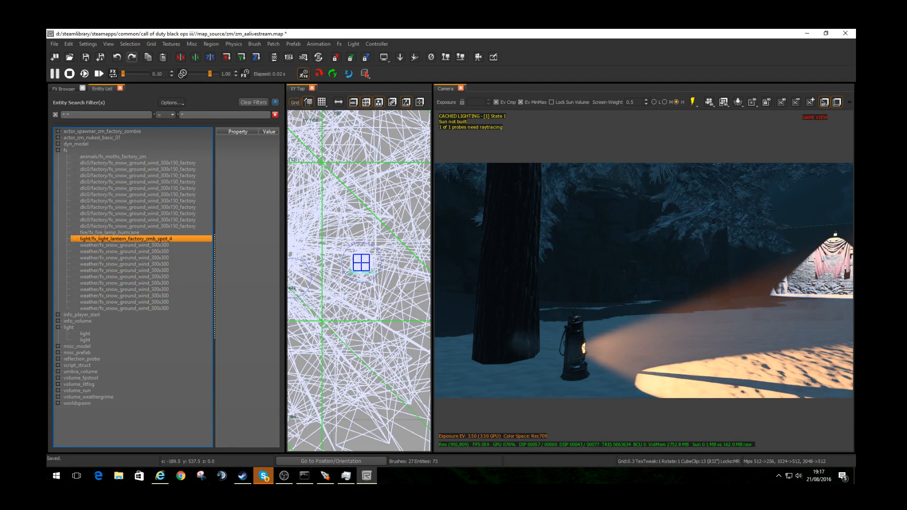
{"action": "double_click", "coordinate": [126, 238]}
Step: Examine the lantern's light beam across the snow towards the stone tomb from several viewpoints, with nothing selected
{"action": "key", "text": "w"}
{"action": "right_click_drag", "start_coordinate": [644, 281], "coordinate": [685, 280]}
{"action": "key", "text": "s"}
{"action": "key", "text": "s"}
{"action": "key", "text": "Escape"}
{"action": "key", "text": "w"}
{"action": "key", "text": "s"}
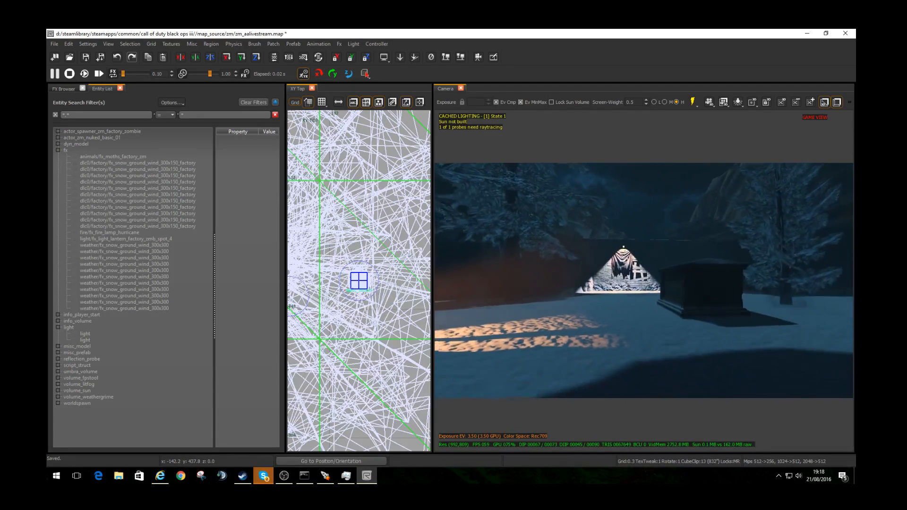
{"action": "key", "text": "s"}
{"action": "key", "text": "s"}
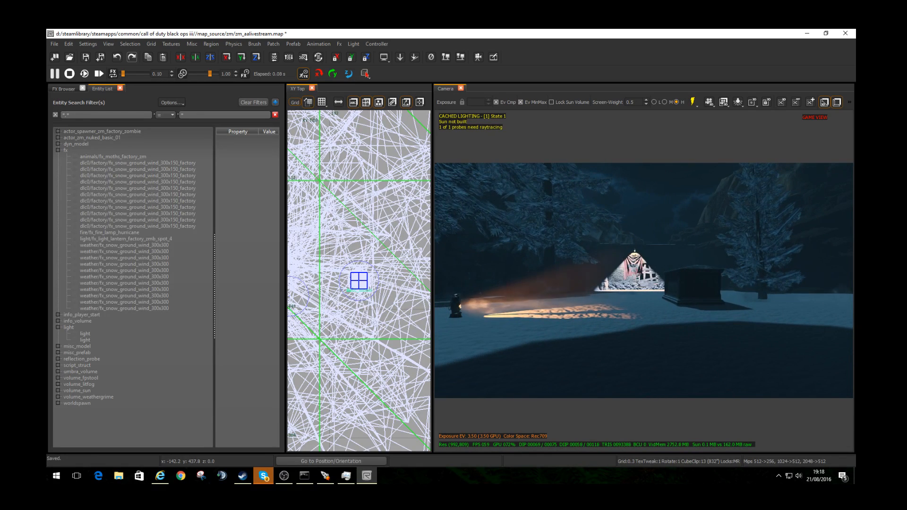
Step: Move the stone tomb into the lantern's light beam, in line with the lit banner wall, and lower it onto the snow
{"action": "left_click", "coordinate": [692, 285], "text": "shift"}
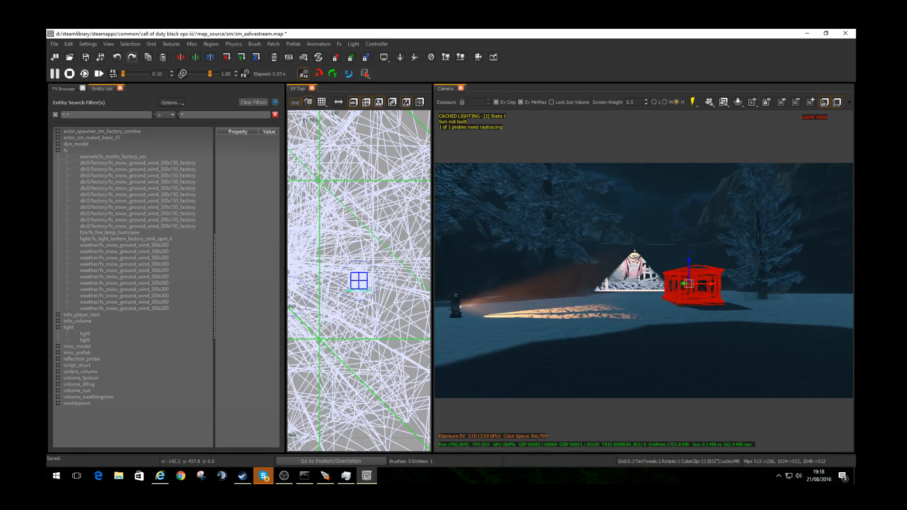
{"action": "scroll", "coordinate": [359, 281], "scroll_direction": "down", "scroll_amount": 5}
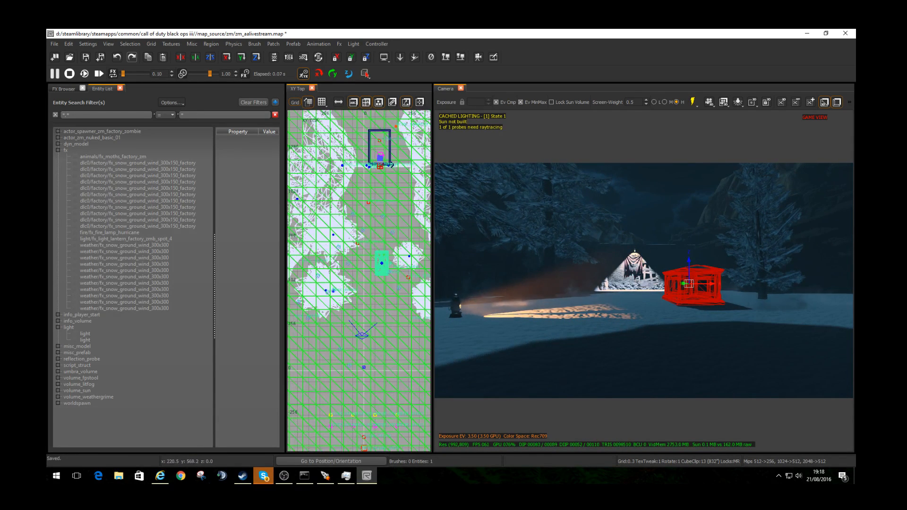
{"action": "left_click_drag", "start_coordinate": [381, 261], "coordinate": [363, 281]}
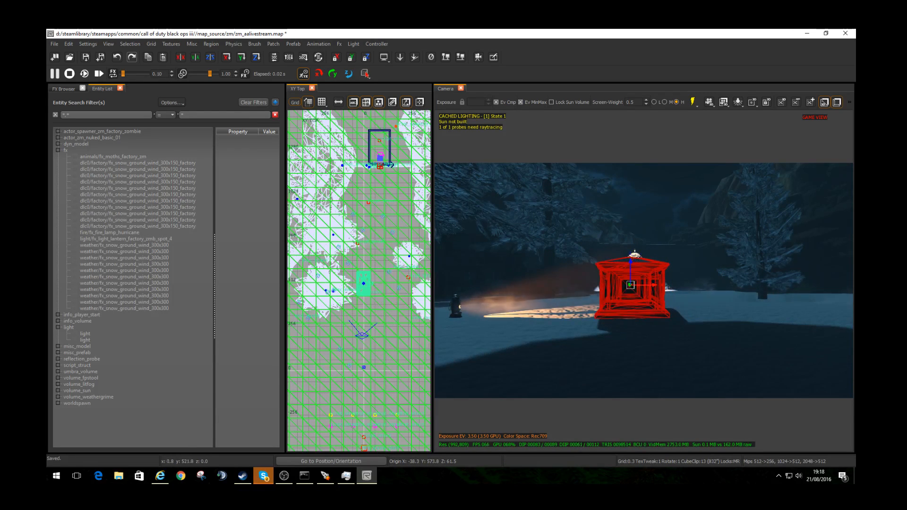
{"action": "left_click_drag", "start_coordinate": [630, 262], "coordinate": [631, 293]}
{"action": "key", "text": "Escape"}
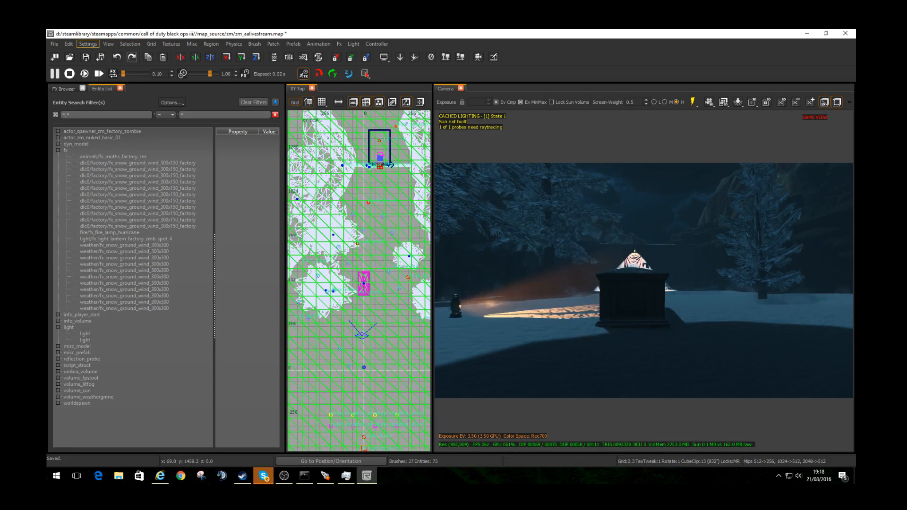
Step: Close the map editor and build zm_aalivestream with a Full compile, without running the game
{"action": "left_click", "coordinate": [845, 33]}
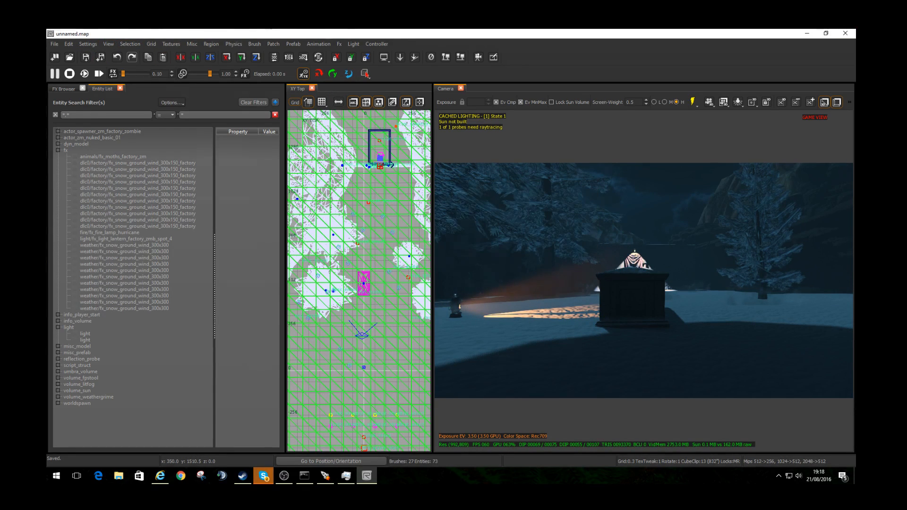
{"action": "left_click", "coordinate": [528, 151]}
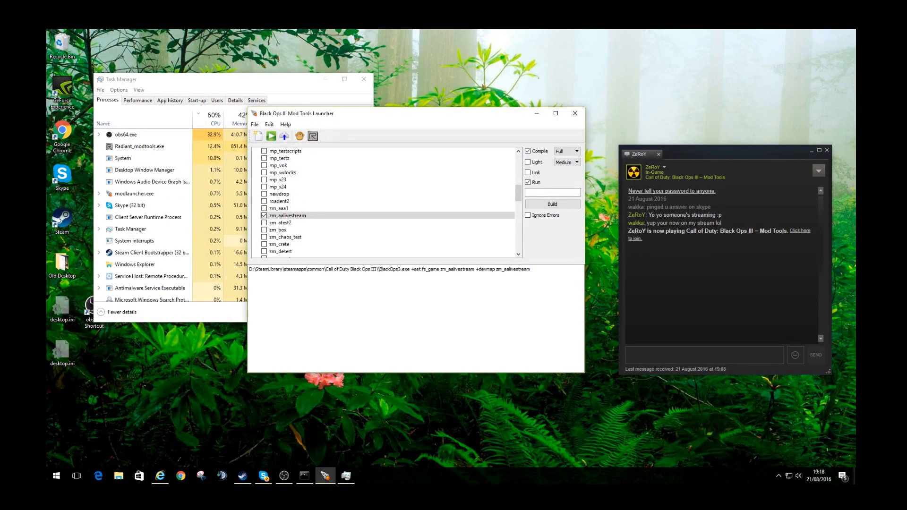
{"action": "left_click", "coordinate": [528, 182]}
{"action": "left_click", "coordinate": [552, 204]}
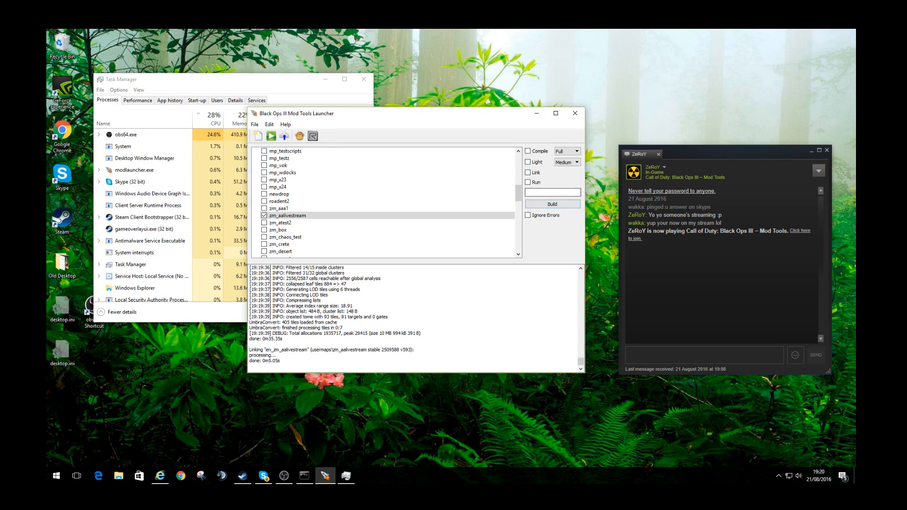
Step: Run the built zm_aalivestream map in the game and dismiss the lobby error
{"action": "left_click", "coordinate": [528, 182]}
{"action": "left_click", "coordinate": [552, 204]}
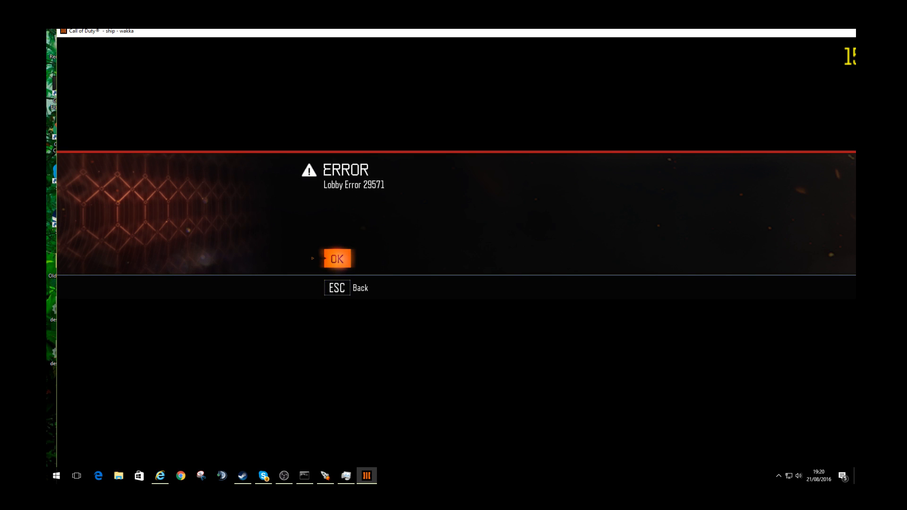
{"action": "key", "text": "Escape"}
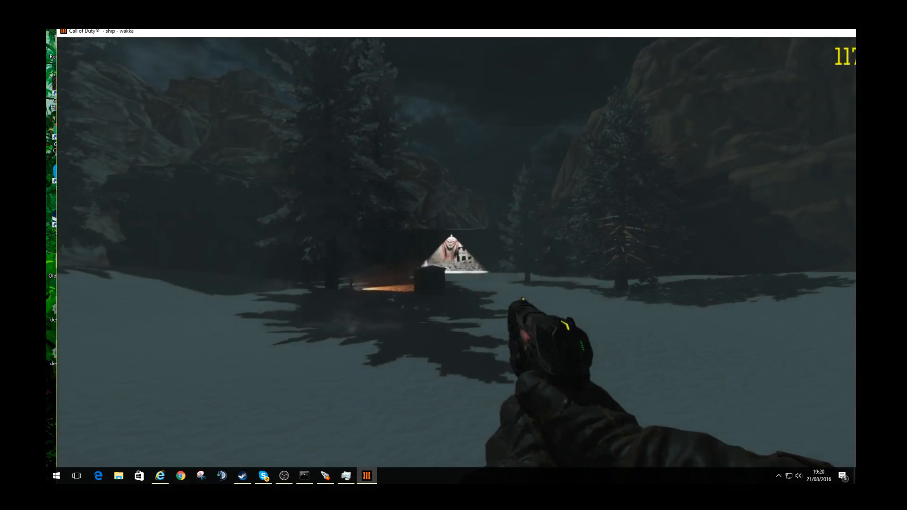
Step: Walk from the spawn across the snow to the stone tomb, checking the lantern beam, trees and terrain in game
{"action": "key", "text": "w"}
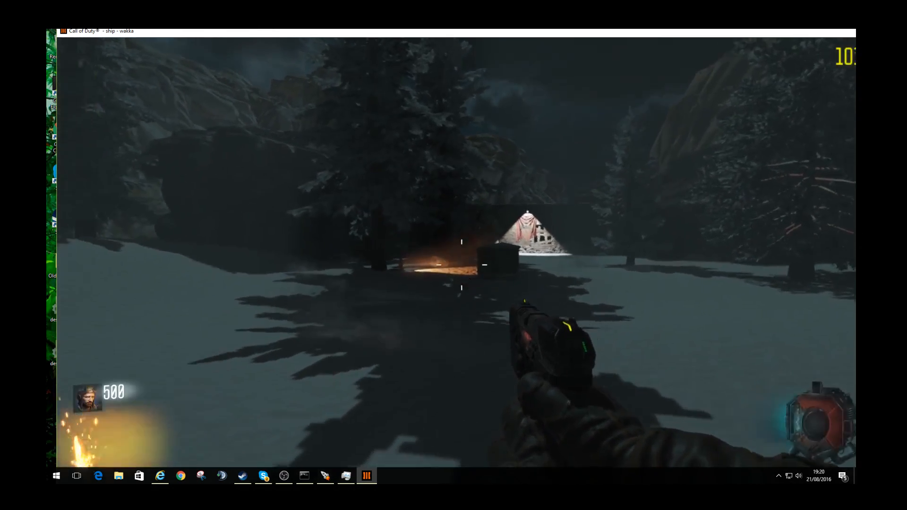
{"action": "key", "text": "a"}
{"action": "key", "text": "d"}
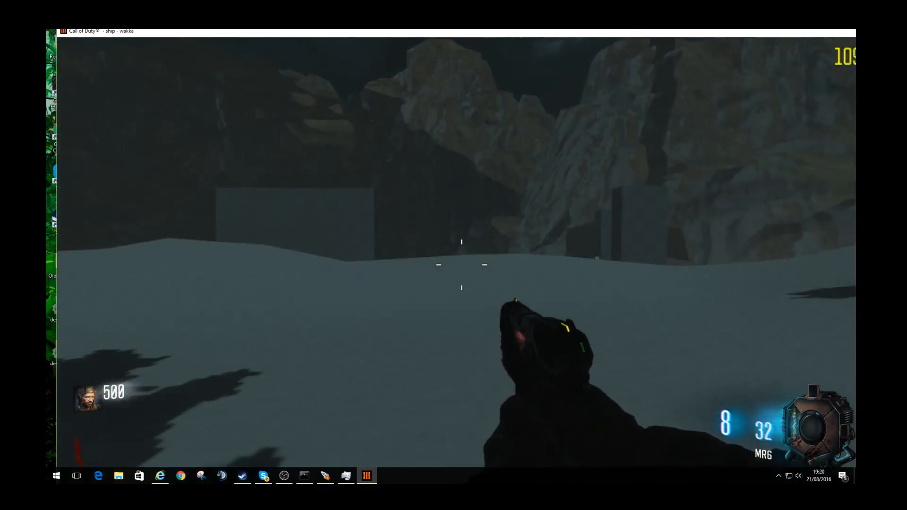
{"action": "key", "text": "w"}
{"action": "key", "text": "w"}
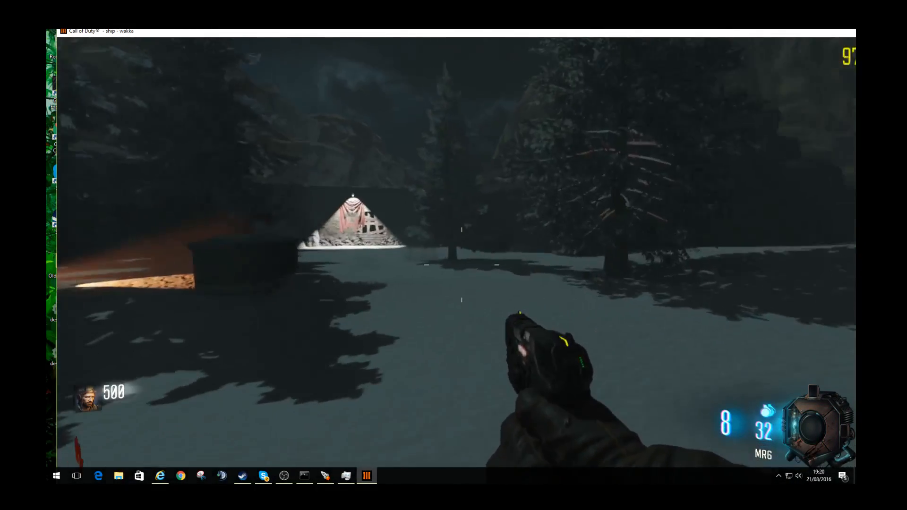
{"action": "key", "text": "w"}
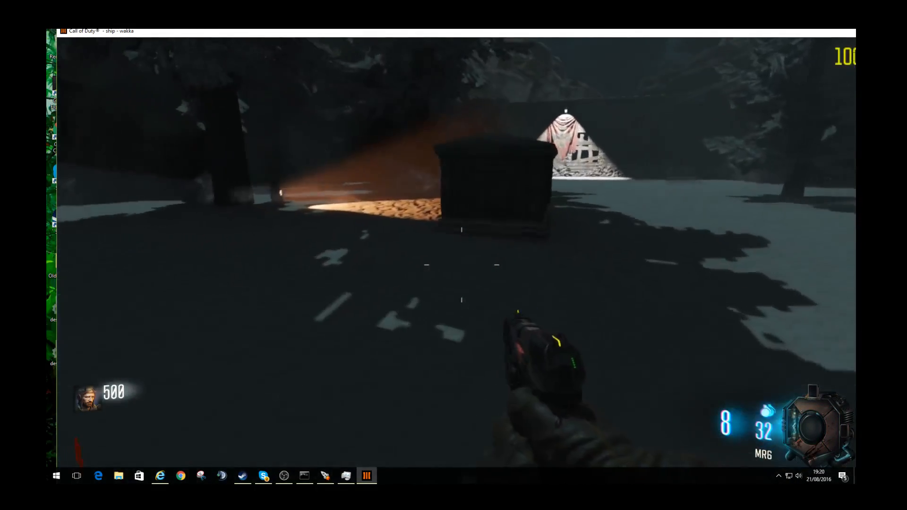
{"action": "key", "text": "w"}
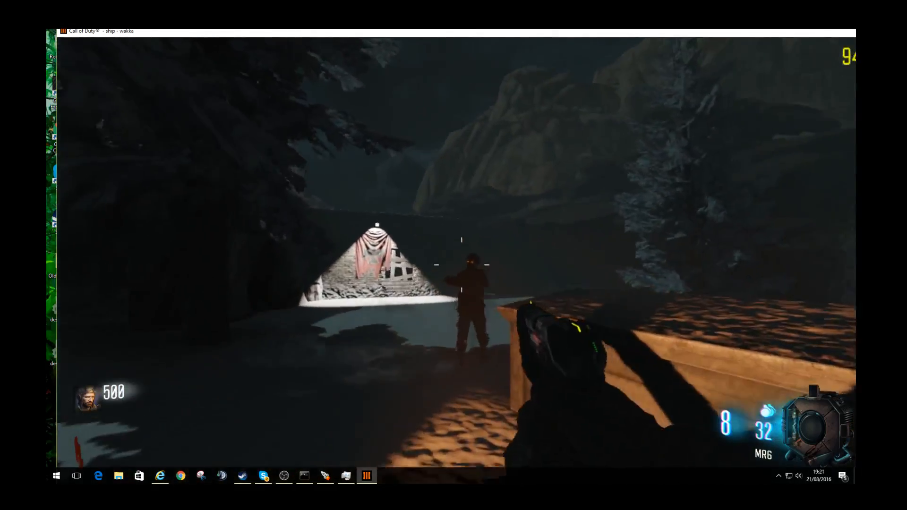
Step: Shoot the zombie approaching beside the lantern-lit tomb and reload the MR6
{"action": "left_click", "coordinate": [461, 264]}
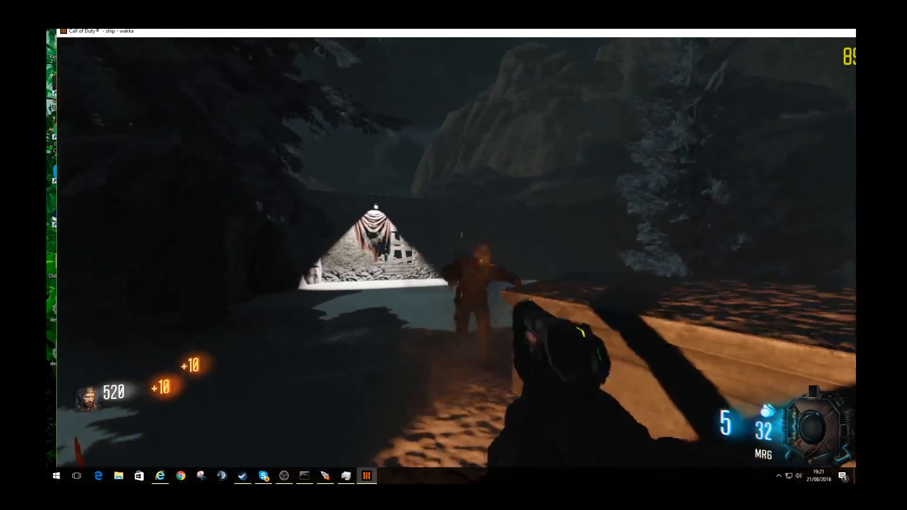
{"action": "left_click", "coordinate": [462, 264]}
{"action": "key", "text": "w"}
{"action": "key", "text": "r"}
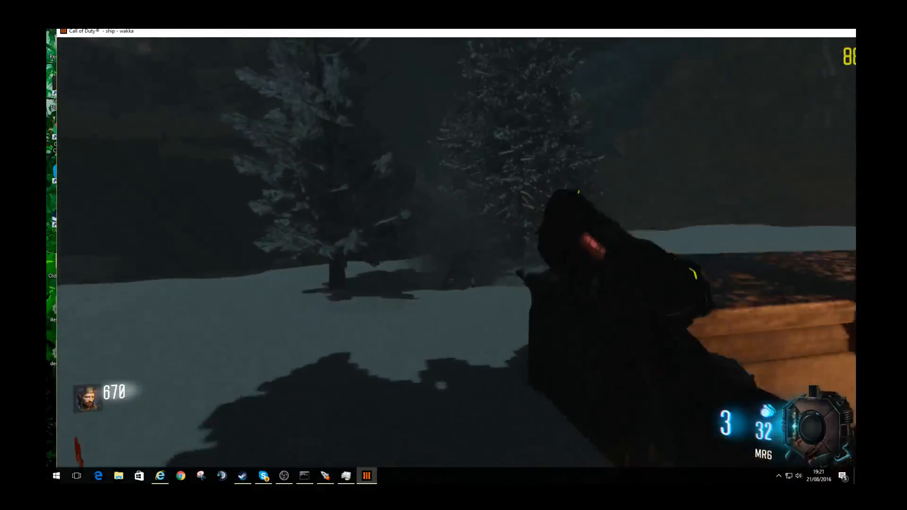
Step: Fight off the zombies by the snowy trees with shots and melee, and head towards the lit banner wall
{"action": "left_click", "coordinate": [461, 264]}
{"action": "left_click", "coordinate": [461, 264]}
{"action": "left_click", "coordinate": [462, 264]}
{"action": "key", "text": "v"}
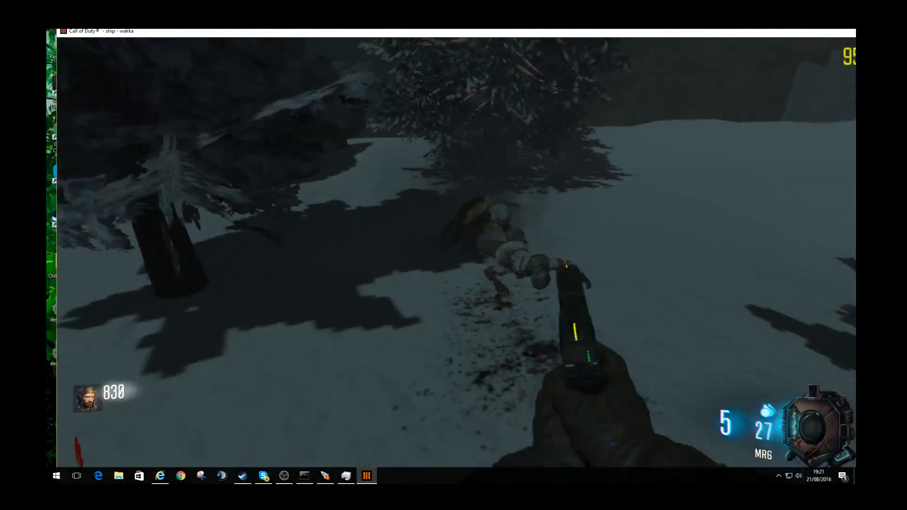
{"action": "left_click", "coordinate": [461, 264]}
{"action": "left_click", "coordinate": [461, 264]}
{"action": "left_click", "coordinate": [462, 264]}
{"action": "left_click", "coordinate": [462, 264]}
{"action": "key", "text": "v"}
{"action": "key", "text": "w"}
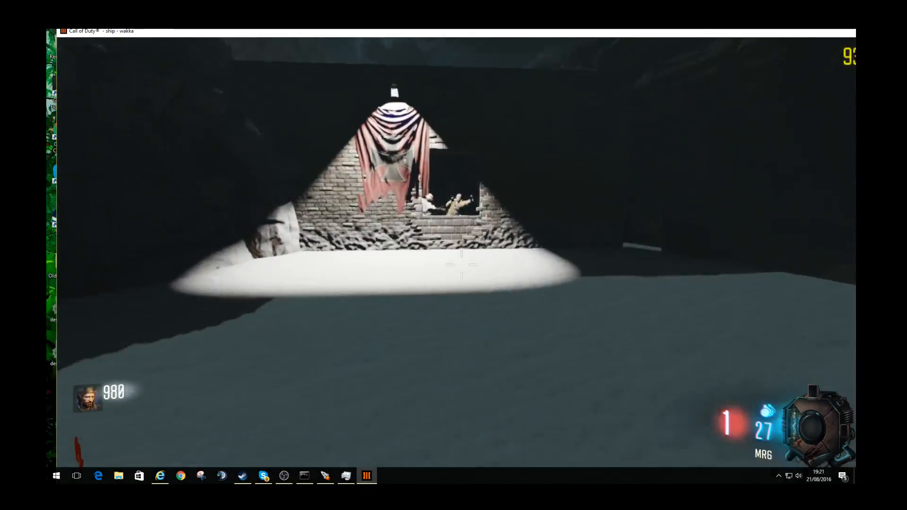
Step: Back away from the banner wall, test the stone tomb's destruction with gunfire and inspect its broken pieces up close
{"action": "key", "text": "s"}
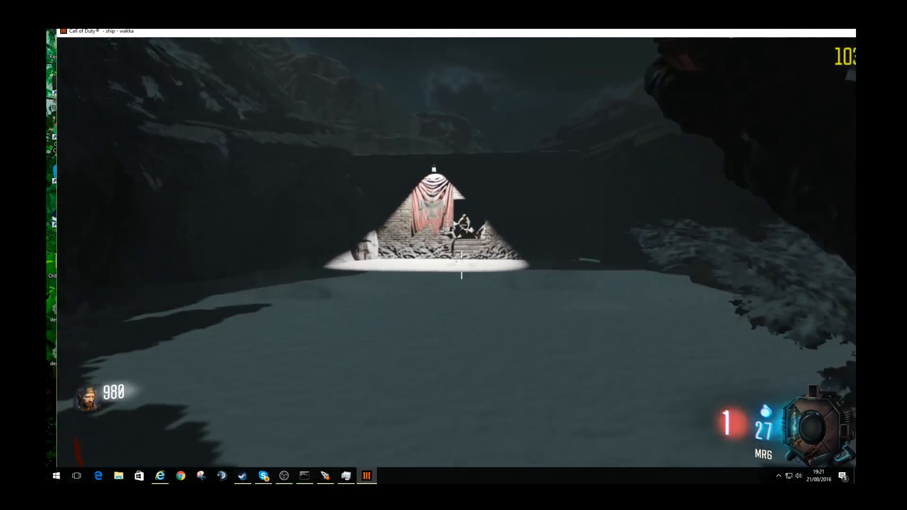
{"action": "key", "text": "r"}
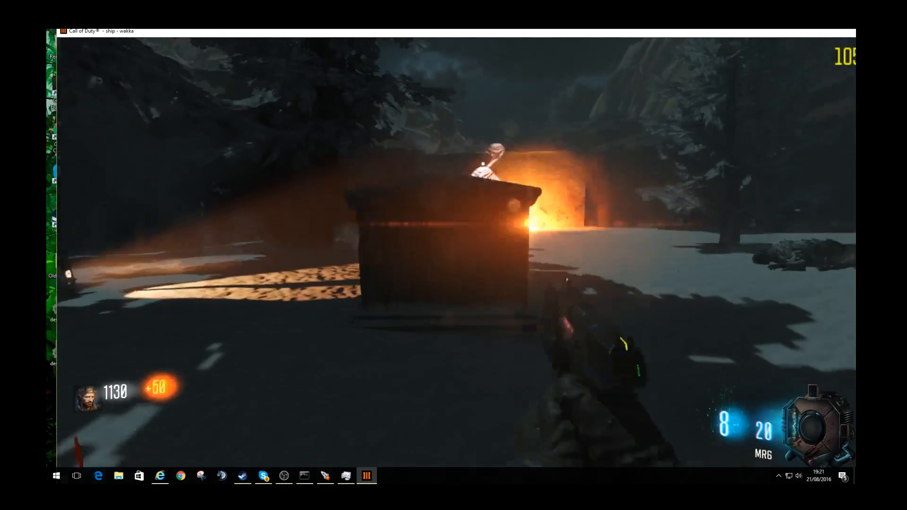
{"action": "left_click", "coordinate": [461, 265]}
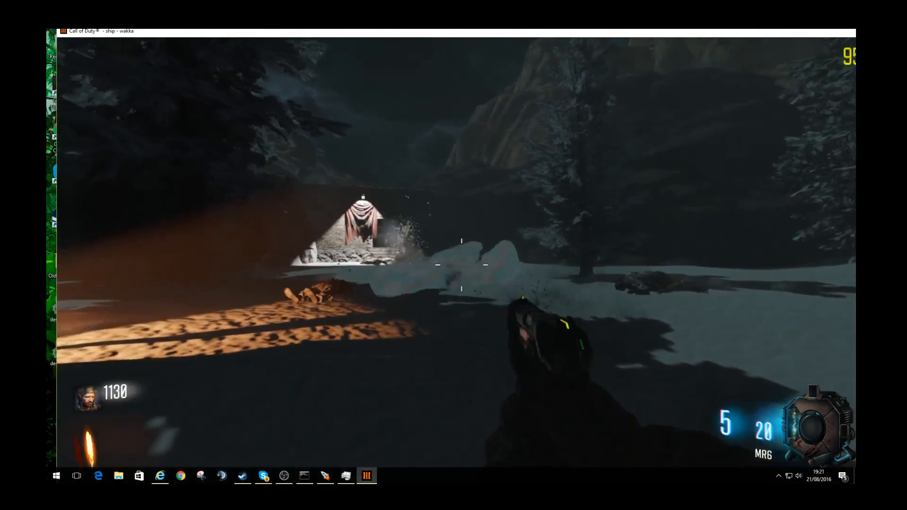
{"action": "key", "text": "w"}
{"action": "left_click", "coordinate": [461, 265]}
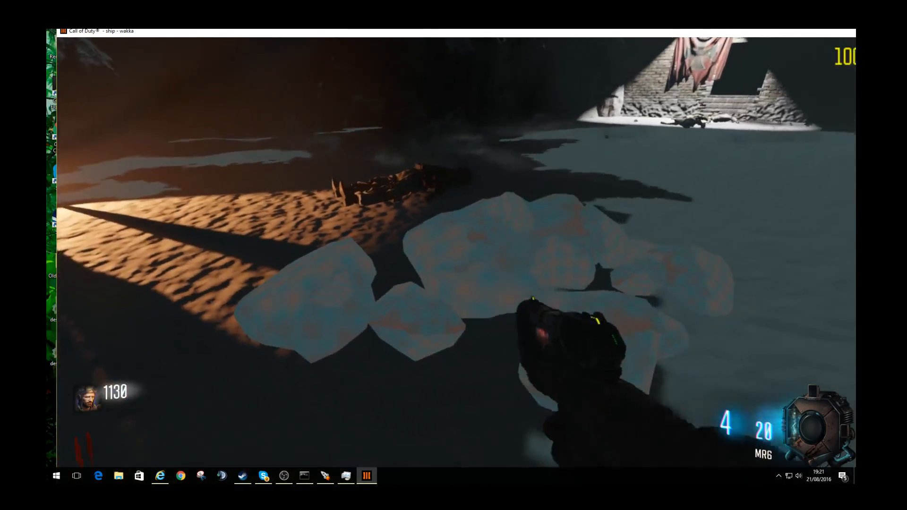
{"action": "key", "text": "r"}
Step: Inspect the lamp and banner on the brick wall from below, and walk back across the snow to the trees
{"action": "key", "text": "w"}
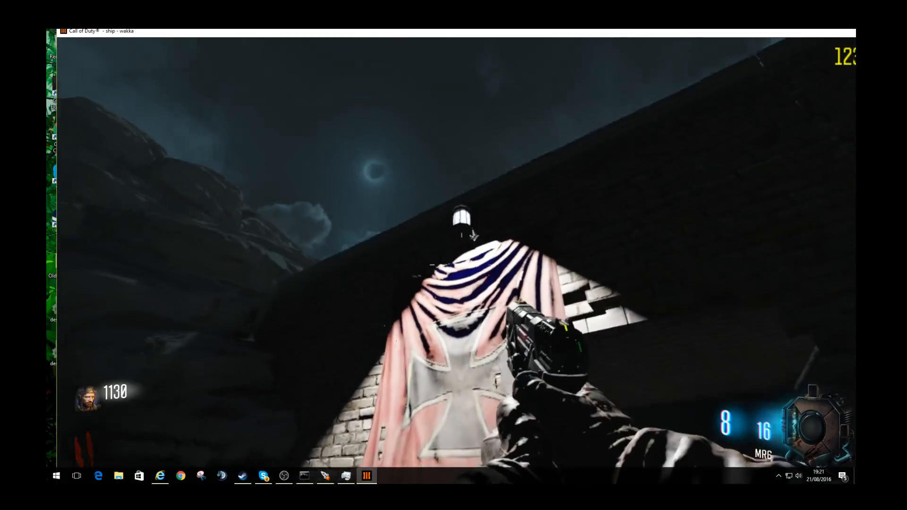
{"action": "key", "text": "w"}
{"action": "key", "text": "w"}
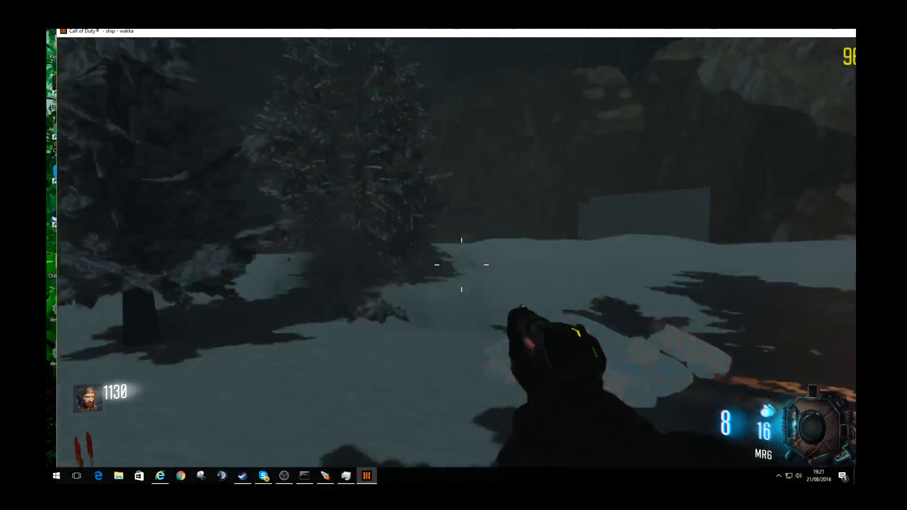
{"action": "key", "text": "w"}
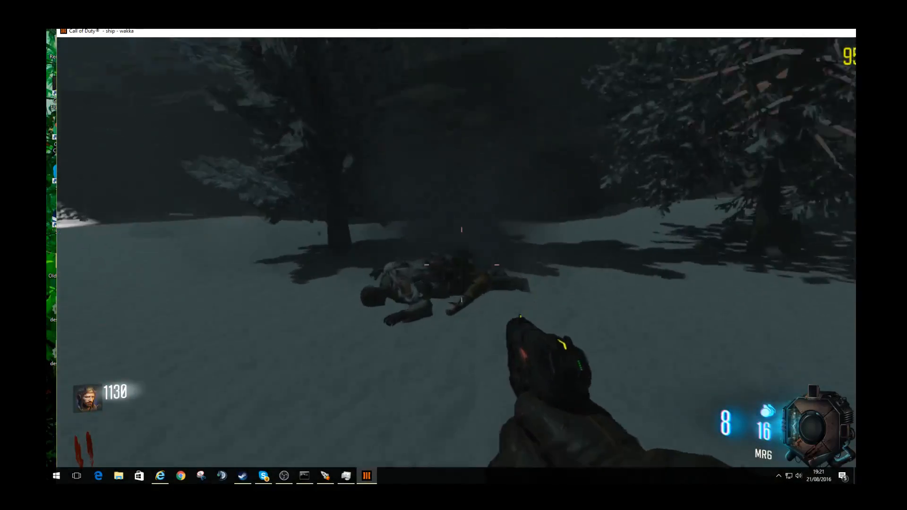
Step: Shoot the zombies gathering under the snowy trees
{"action": "left_click", "coordinate": [461, 265]}
{"action": "left_click", "coordinate": [461, 265]}
{"action": "left_click", "coordinate": [461, 265]}
{"action": "left_click", "coordinate": [461, 264]}
{"action": "left_click", "coordinate": [461, 265]}
{"action": "left_click", "coordinate": [461, 265]}
{"action": "left_click", "coordinate": [462, 265]}
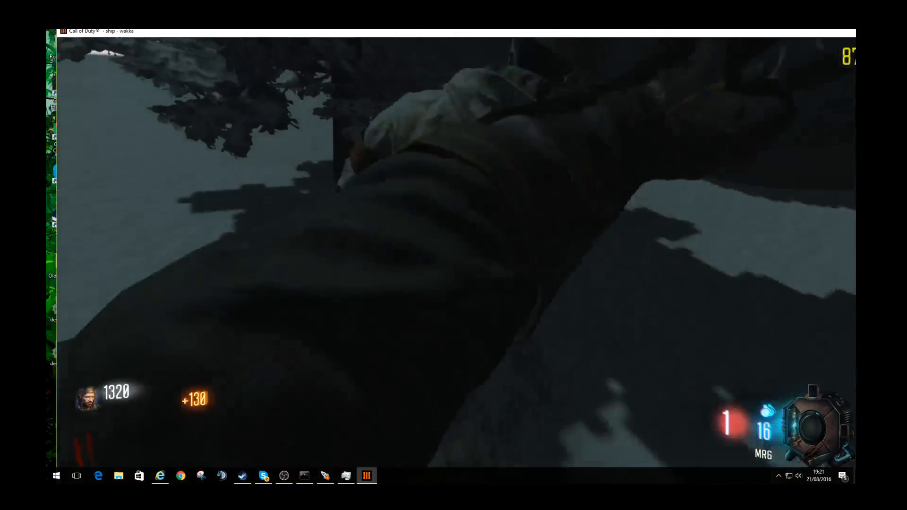
Step: Move back past the tomb's remains and melee the zombies coming from the lit banner wall
{"action": "key", "text": "w"}
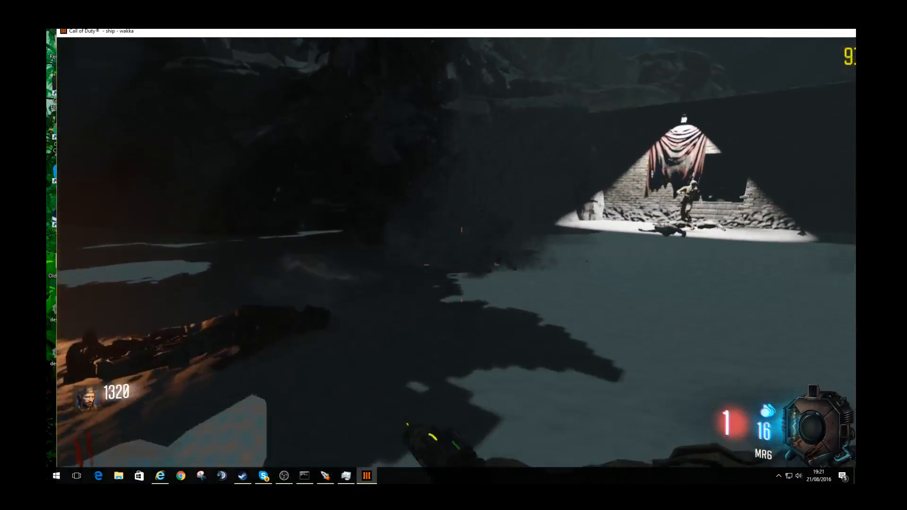
{"action": "key", "text": "v"}
{"action": "key", "text": "v"}
{"action": "key", "text": "v"}
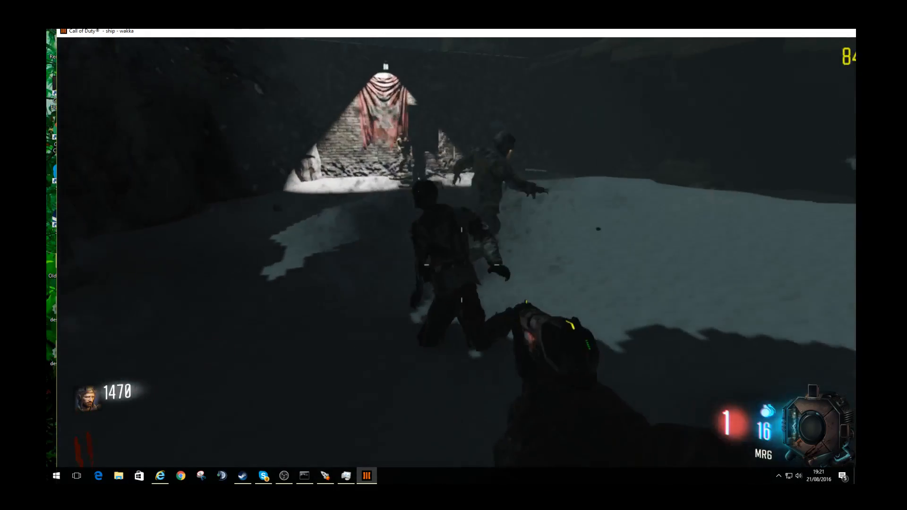
Step: Melee the zombies closing in on the open snow between the trees and the lit banner wall
{"action": "key", "text": "v"}
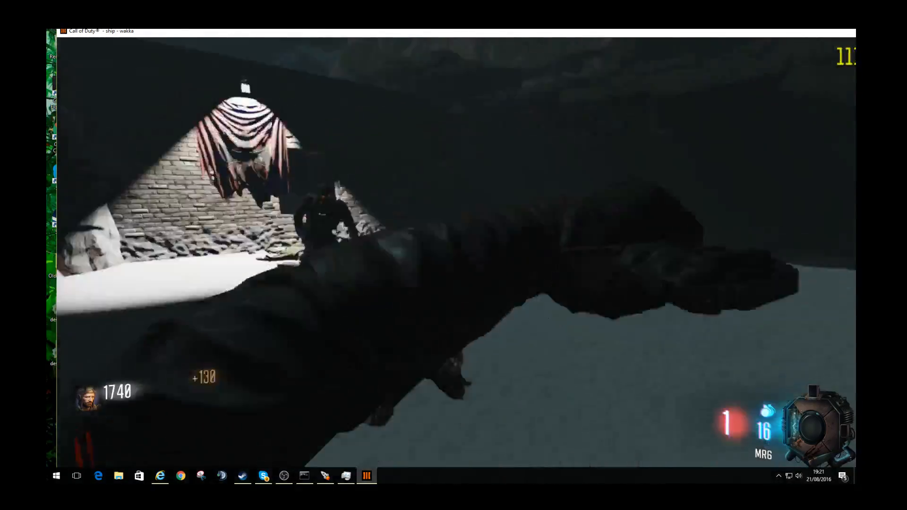
{"action": "key", "text": "v"}
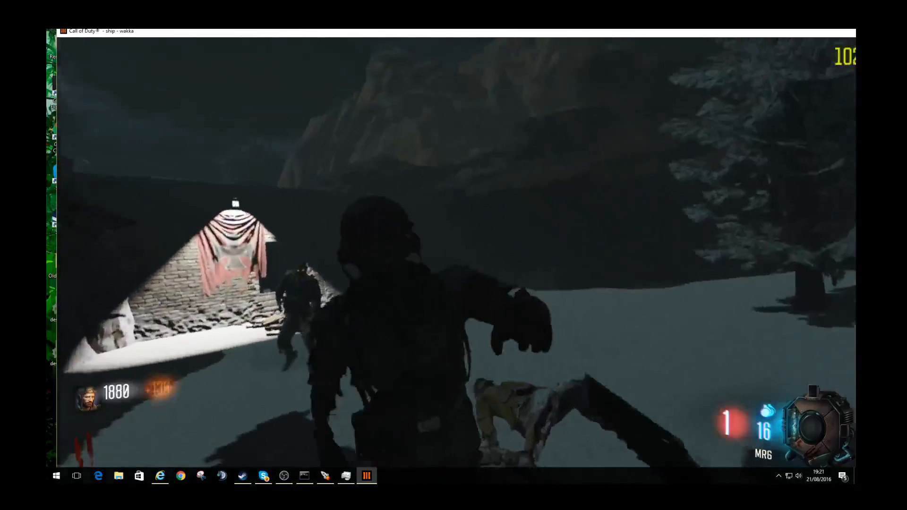
{"action": "key", "text": "v"}
{"action": "key", "text": "v"}
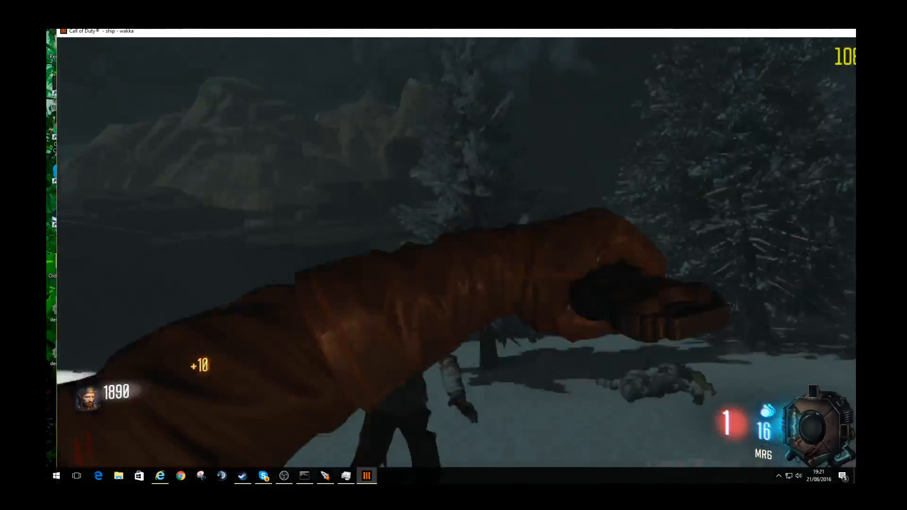
{"action": "key", "text": "v"}
{"action": "key", "text": "v"}
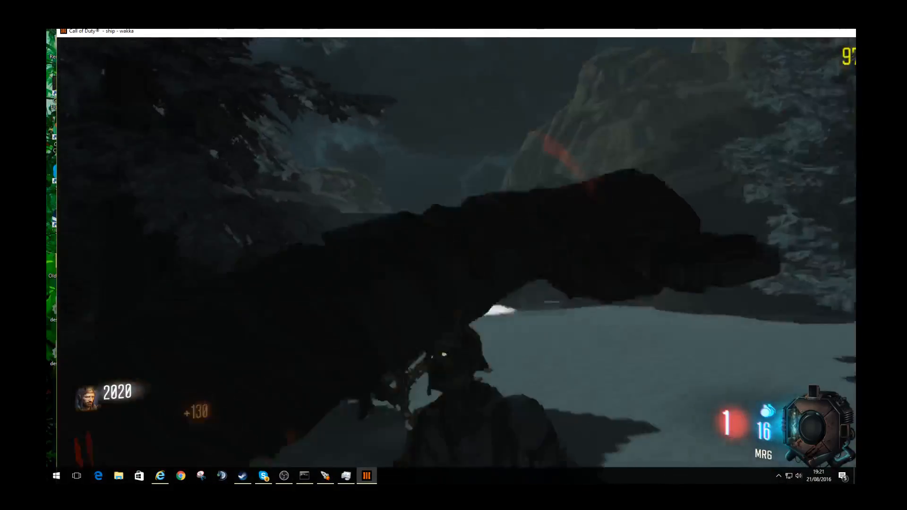
{"action": "key", "text": "v"}
{"action": "key", "text": "v"}
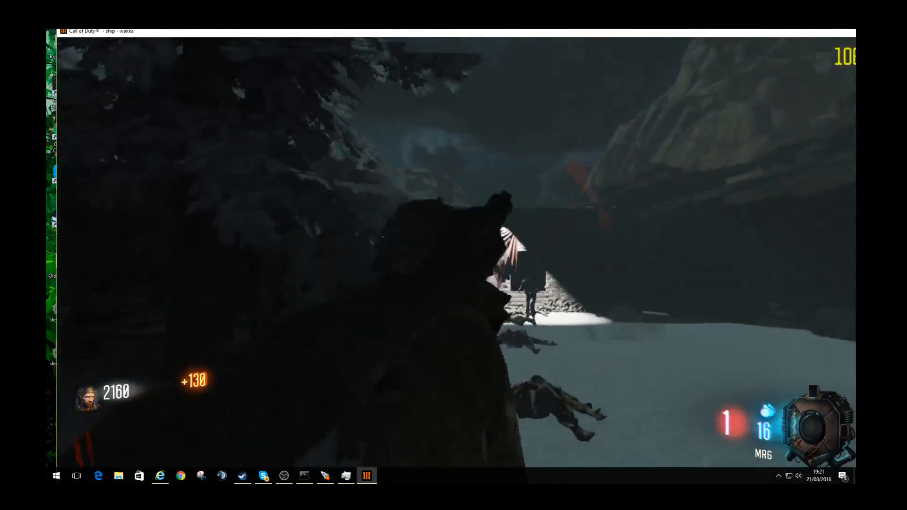
{"action": "key", "text": "v"}
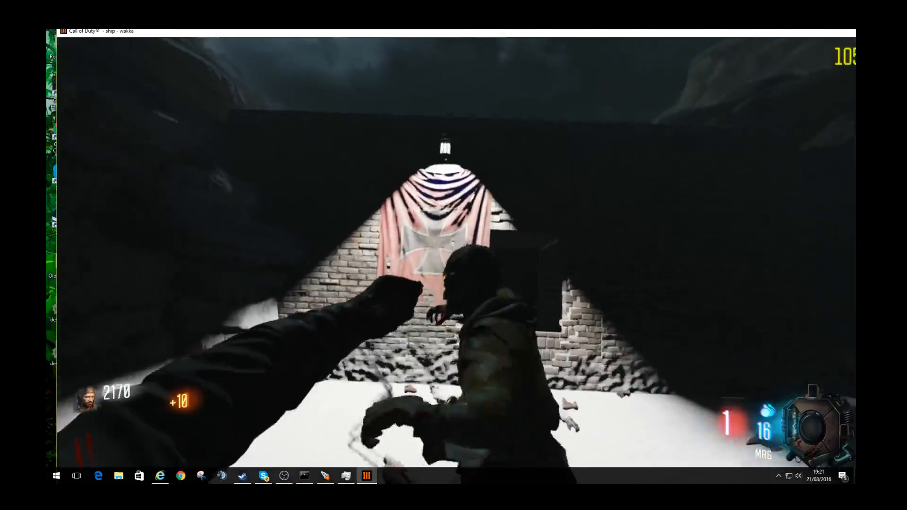
Step: Walk up to the window beside the banner, reload the MR6 and rebuild the window's wooden barrier
{"action": "key", "text": "w"}
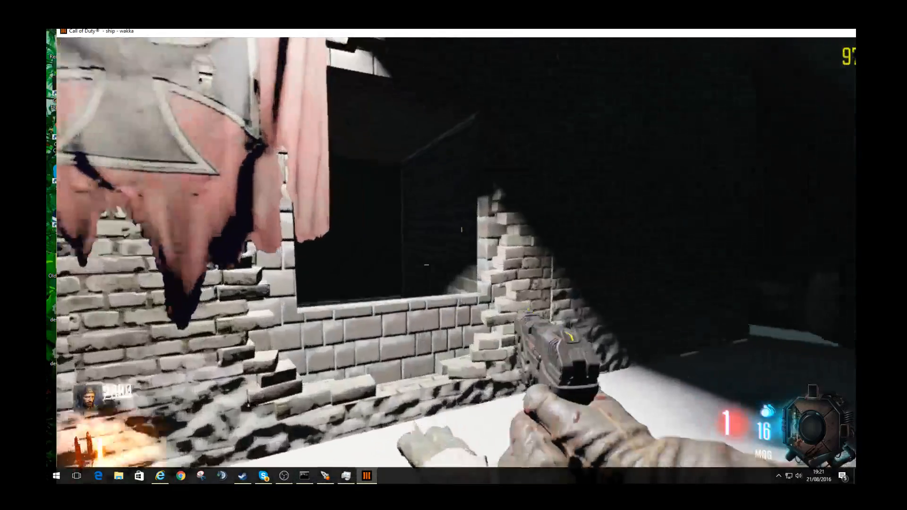
{"action": "key", "text": "r"}
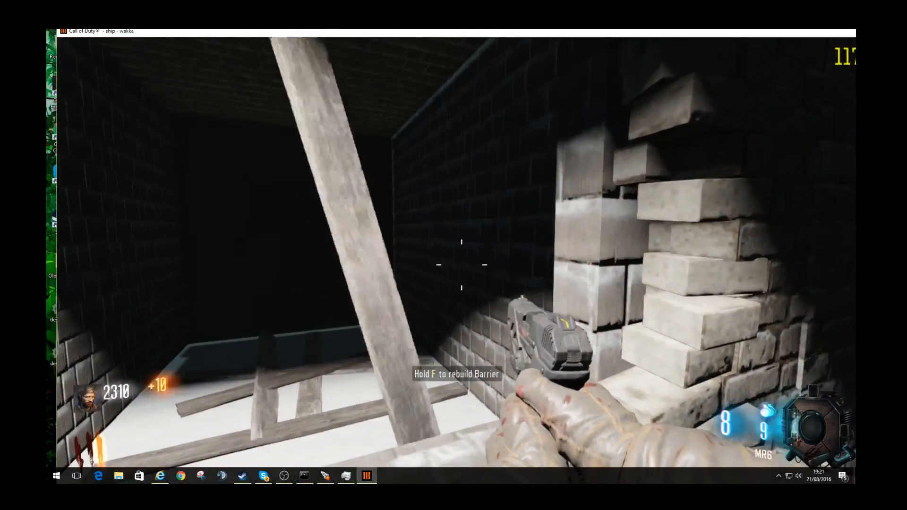
{"action": "key", "text": "f"}
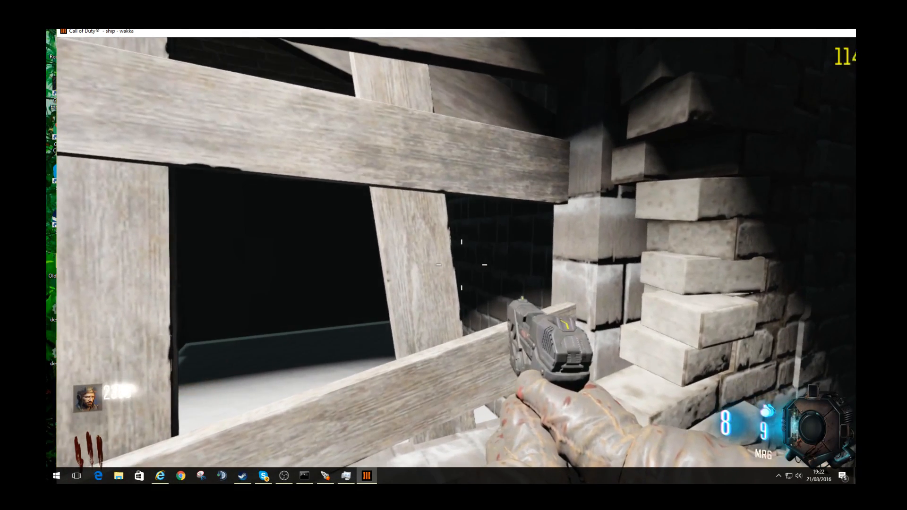
Step: Cross the snow to the lantern by the tree and inspect the light it casts on the ground from several spots
{"action": "key", "text": "w"}
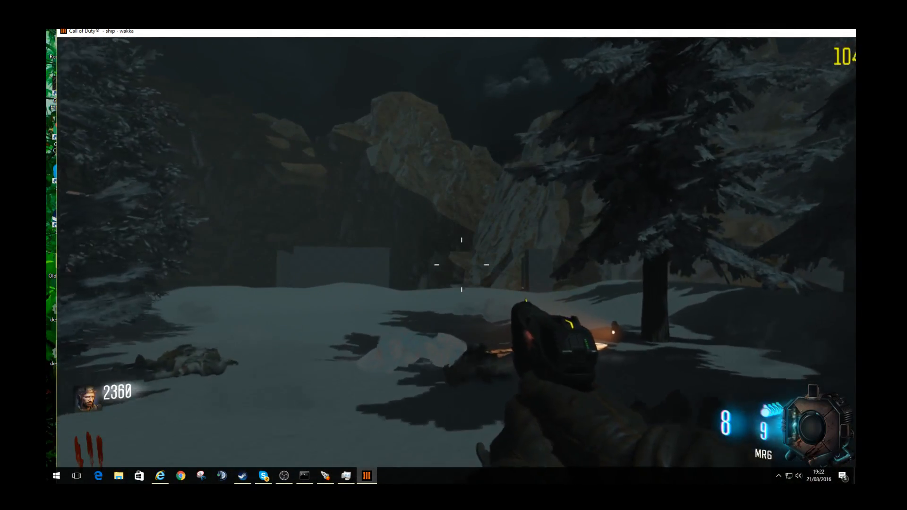
{"action": "key", "text": "w"}
{"action": "key", "text": "w"}
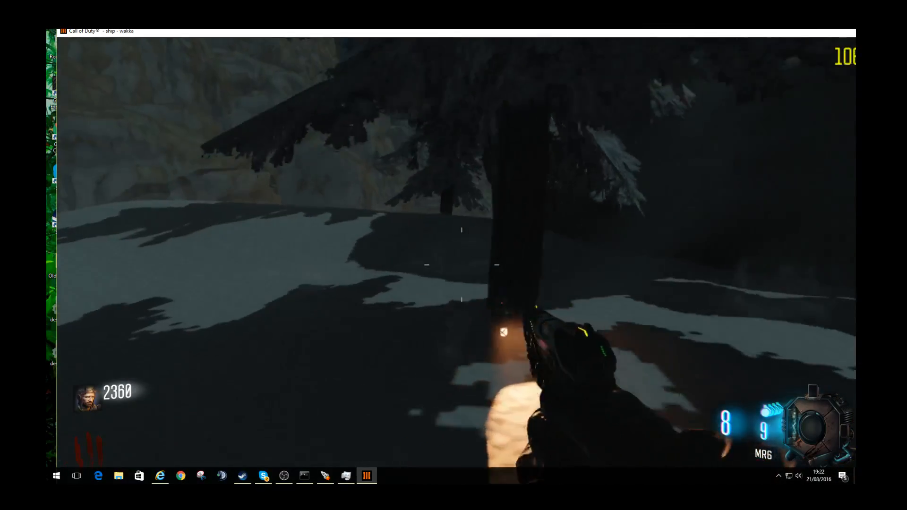
{"action": "key", "text": "w"}
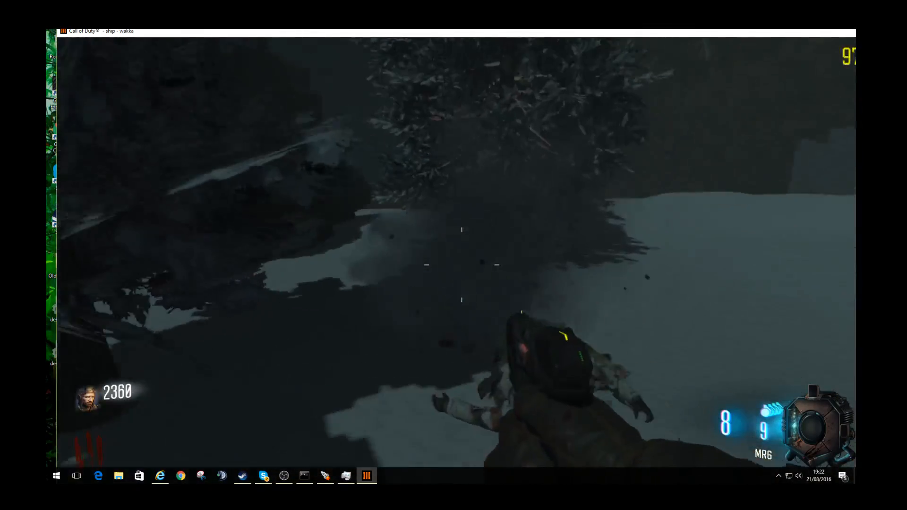
{"action": "key", "text": "w"}
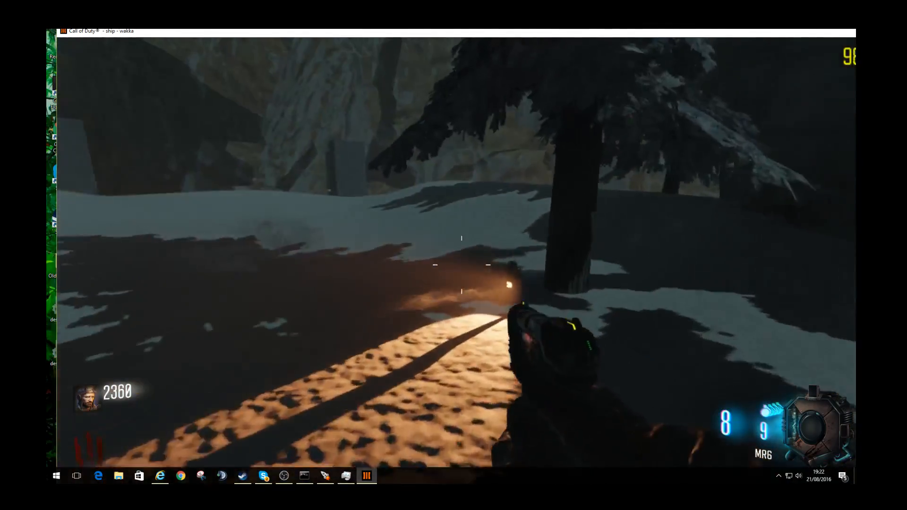
{"action": "key", "text": "s"}
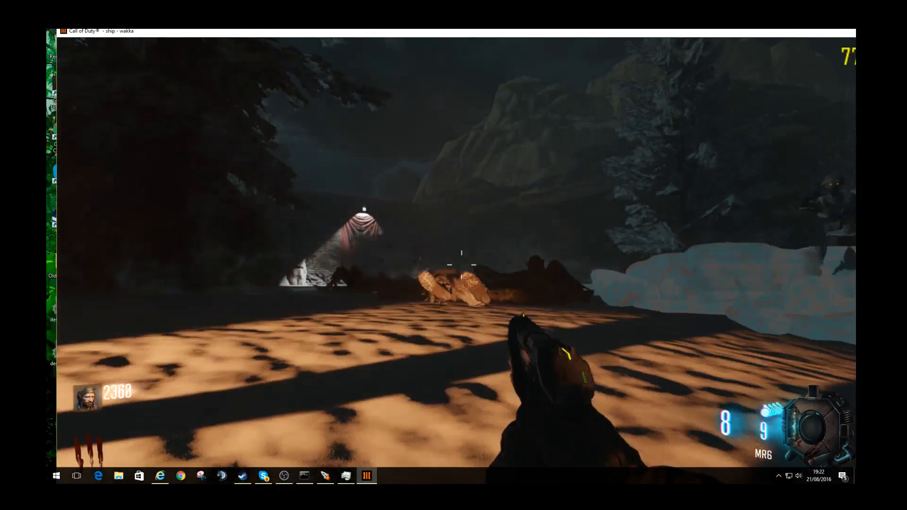
Step: Hold position in the lantern's light and shoot the approaching zombies with the MR6
{"action": "key", "text": "v"}
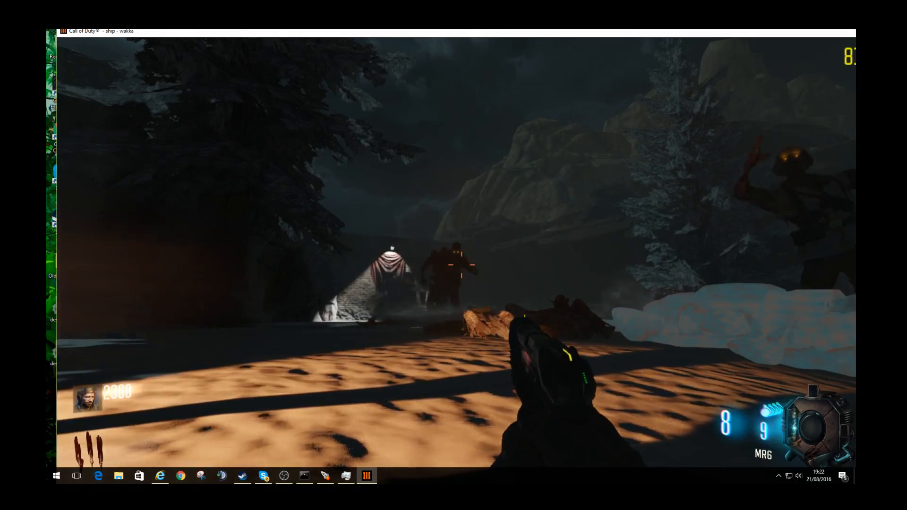
{"action": "left_click", "coordinate": [461, 264]}
{"action": "left_click", "coordinate": [461, 264]}
{"action": "left_click", "coordinate": [461, 264]}
{"action": "left_click", "coordinate": [461, 264]}
{"action": "left_click", "coordinate": [461, 264]}
{"action": "left_click", "coordinate": [462, 265]}
{"action": "left_click", "coordinate": [461, 264]}
{"action": "left_click", "coordinate": [461, 264]}
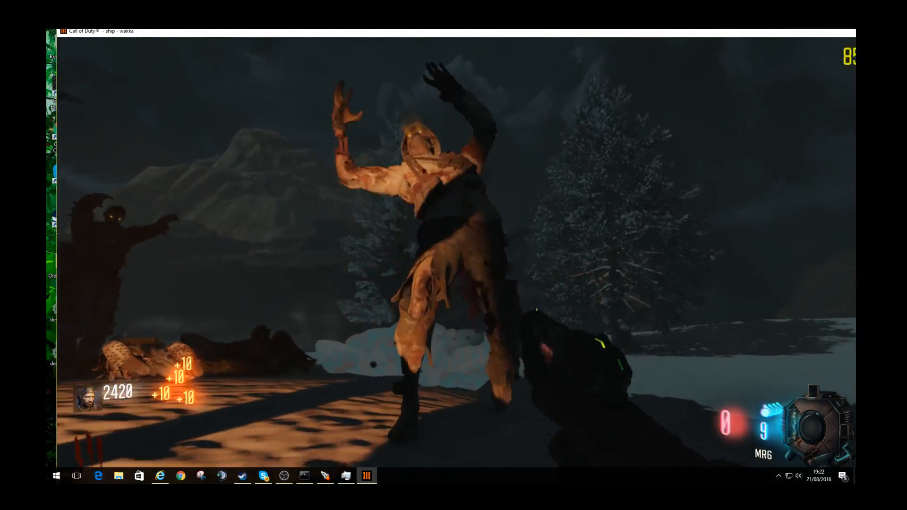
{"action": "left_click", "coordinate": [461, 264]}
{"action": "left_click", "coordinate": [461, 265]}
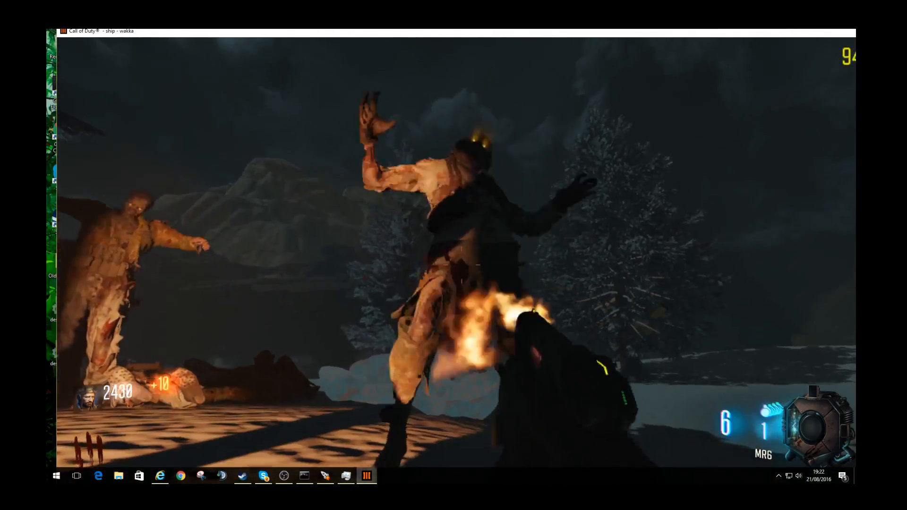
{"action": "left_click", "coordinate": [462, 265]}
{"action": "left_click", "coordinate": [462, 265]}
{"action": "left_click", "coordinate": [461, 265]}
{"action": "left_click", "coordinate": [461, 264]}
{"action": "left_click", "coordinate": [462, 265]}
{"action": "left_click", "coordinate": [462, 264]}
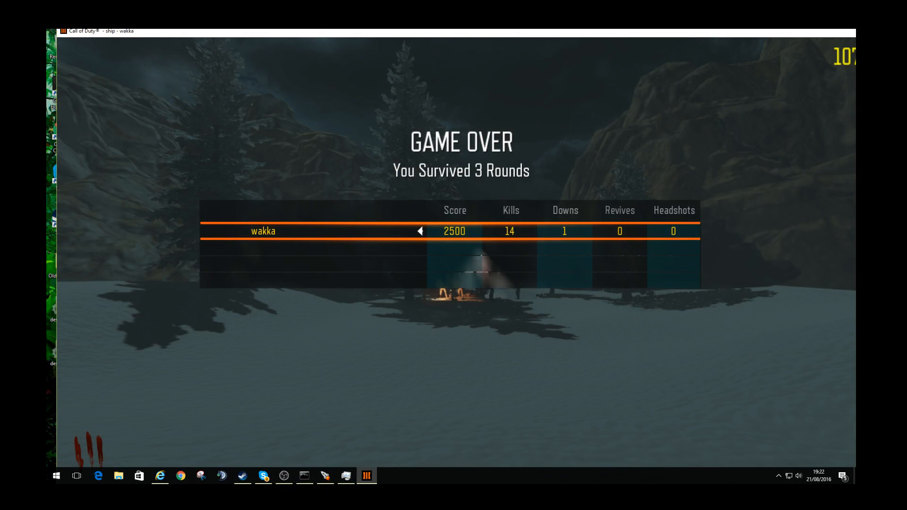
Step: Leave the finished game for the desktop and bring up the OBS streaming window
{"action": "key", "text": "alt+Tab"}
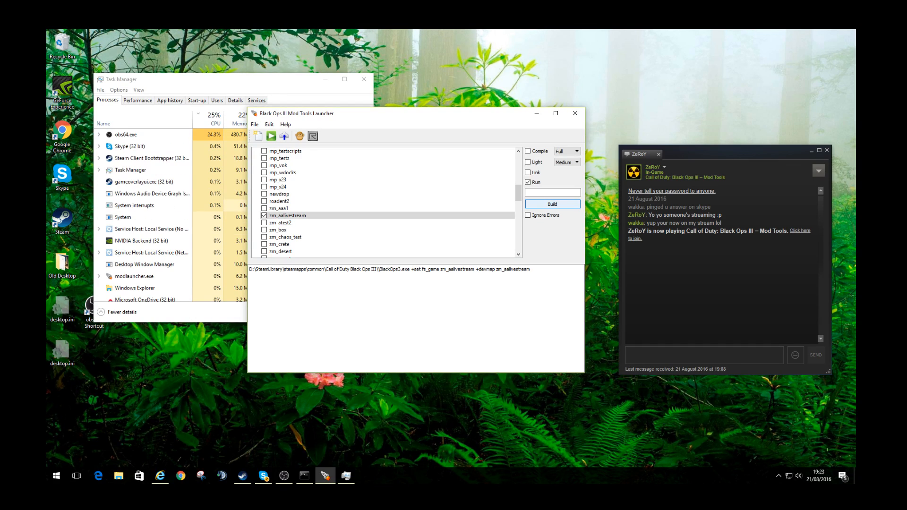
{"action": "left_click", "coordinate": [284, 475]}
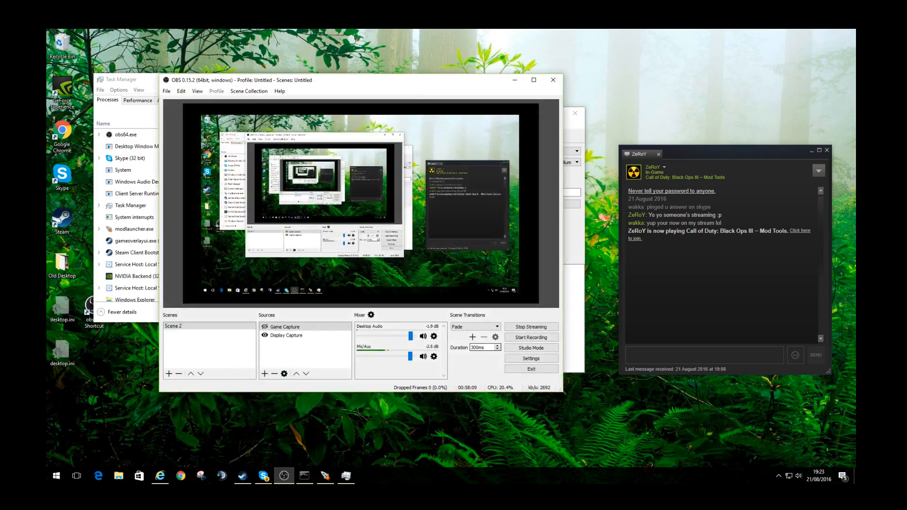